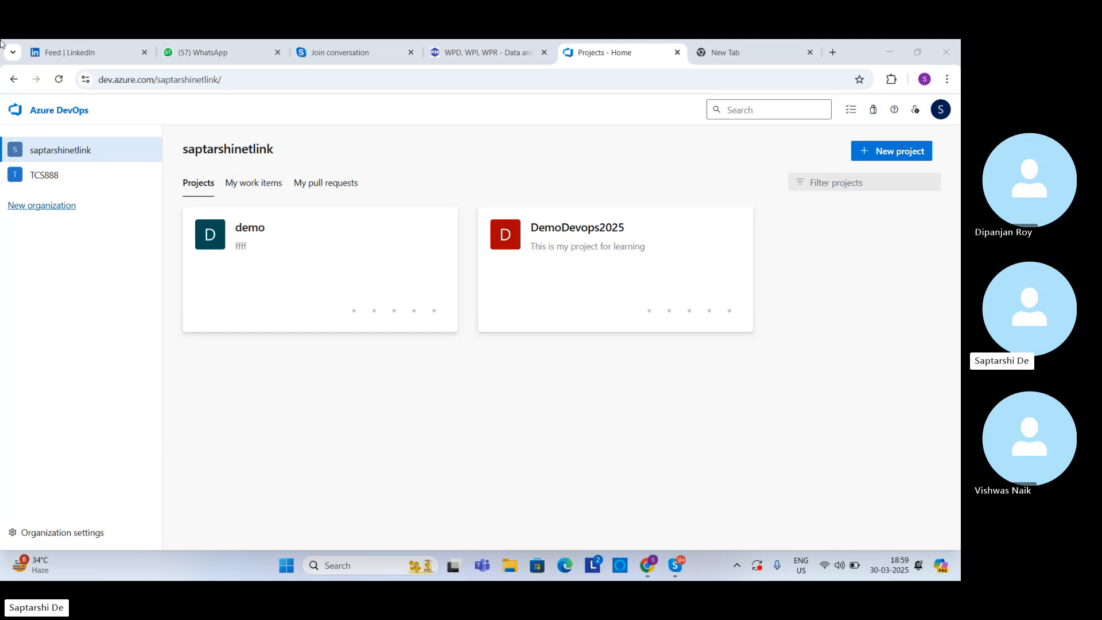
# Step: Open the agent pools settings of the BT 5G rollout for APAC project in the TCS888 organization
pyautogui.click(51, 180)
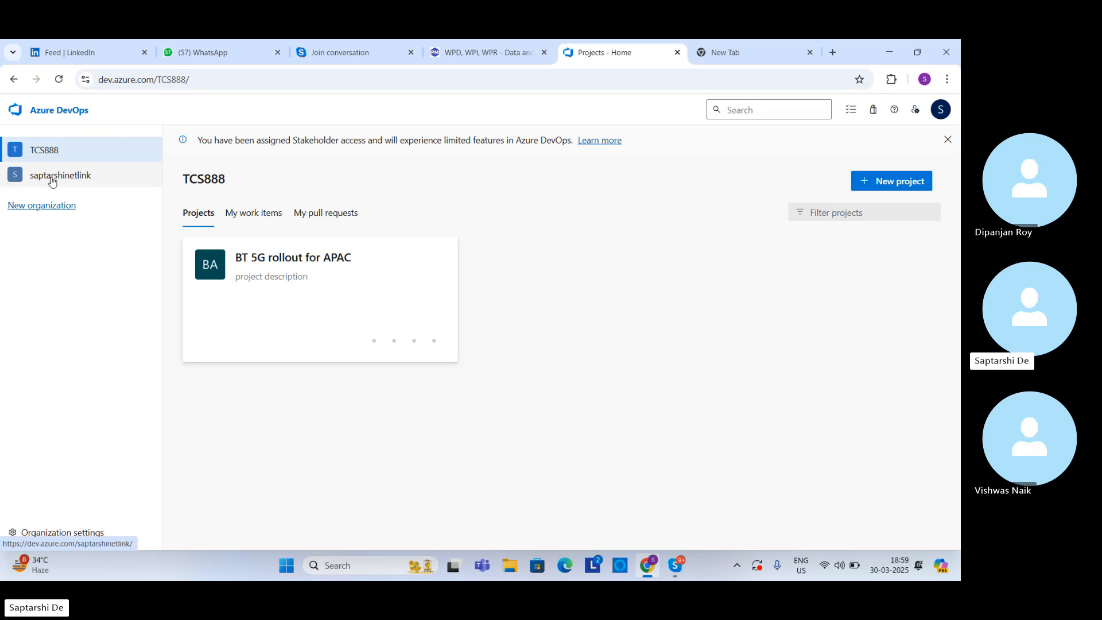
pyautogui.click(272, 267)
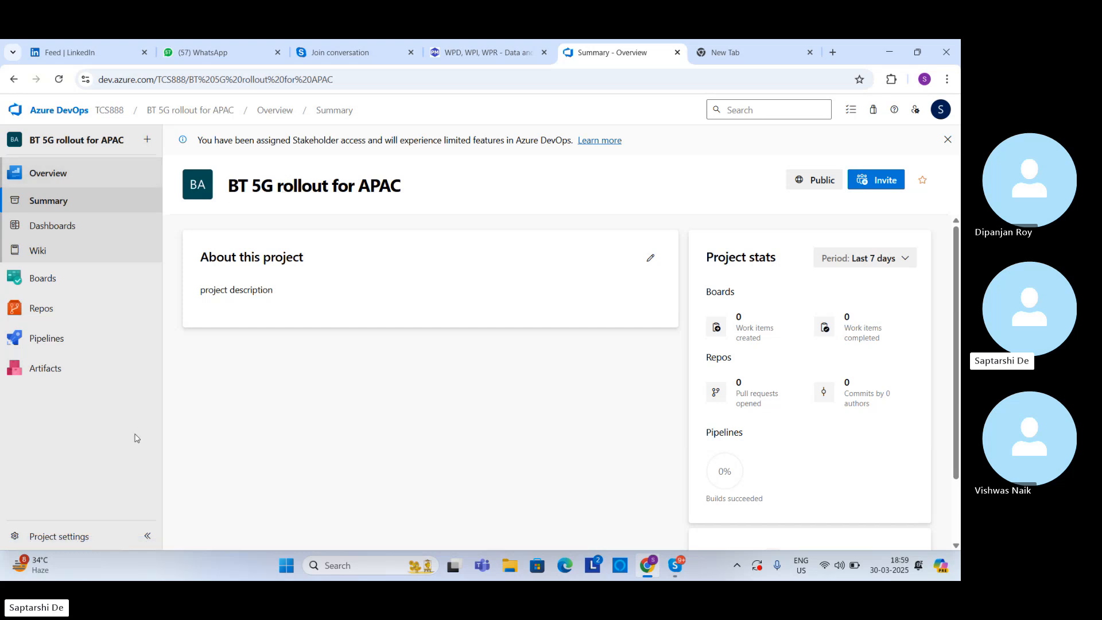
pyautogui.click(91, 541)
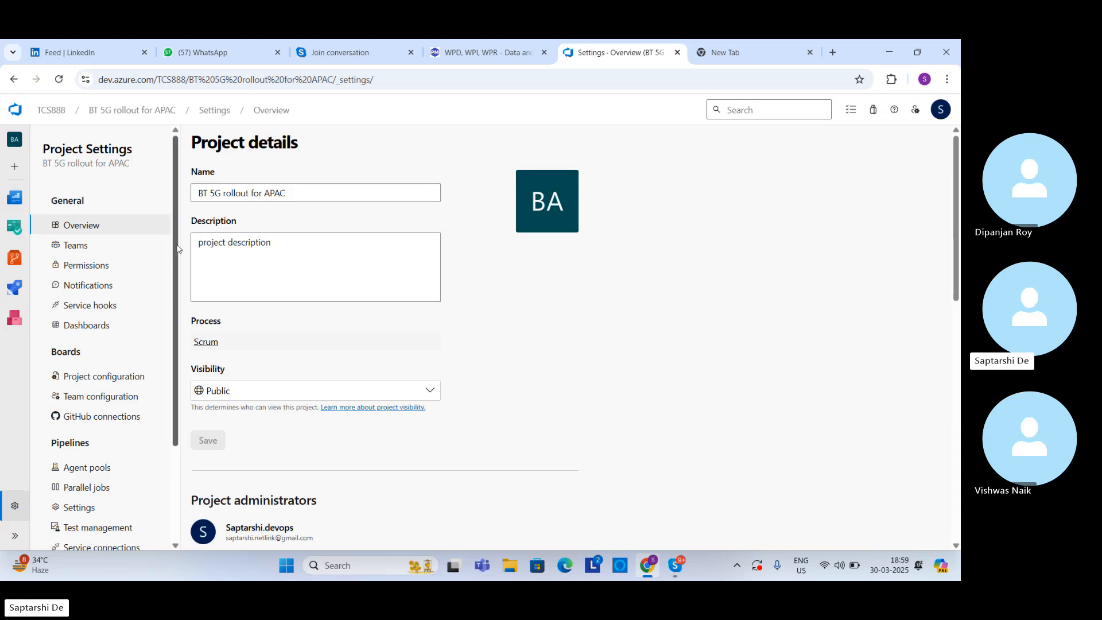
pyautogui.moveTo(176, 248); pyautogui.dragTo(175, 288)
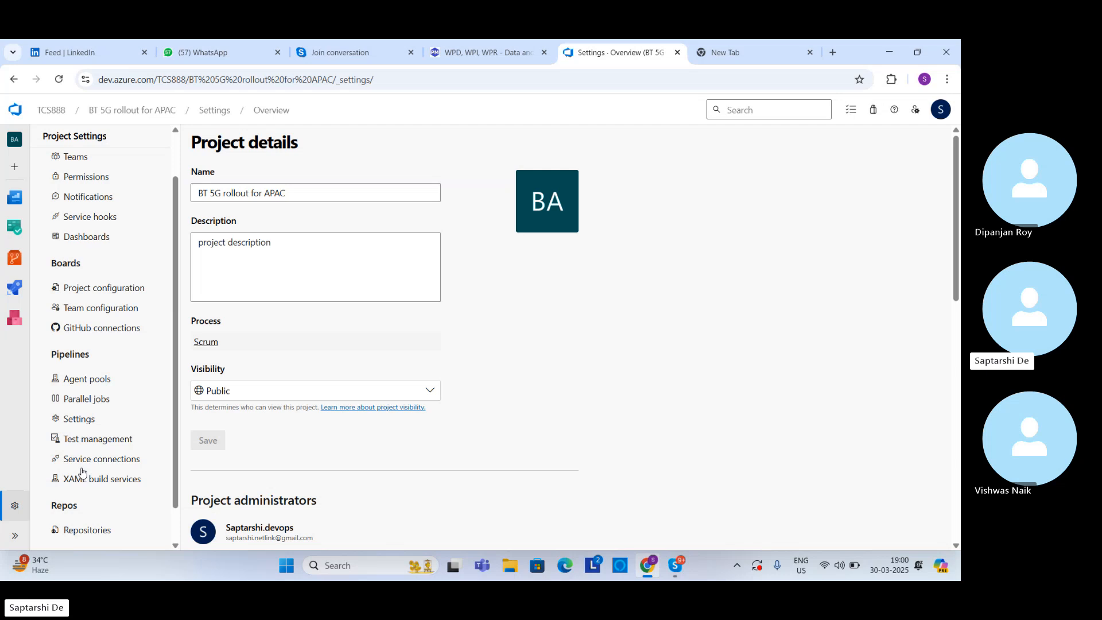
pyautogui.click(95, 384)
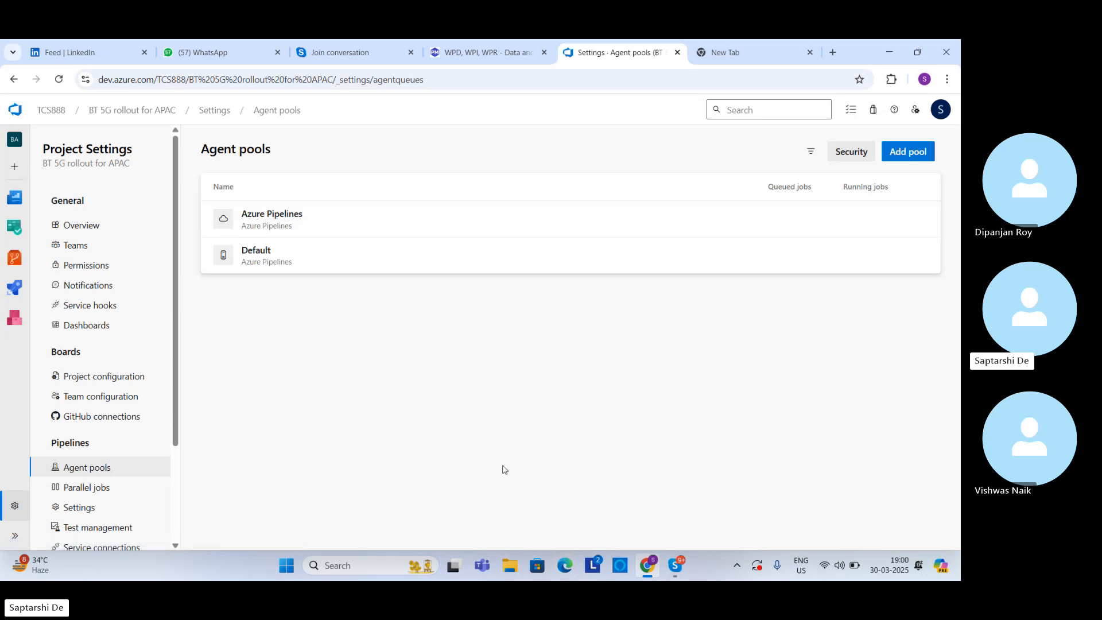
pyautogui.click(361, 565)
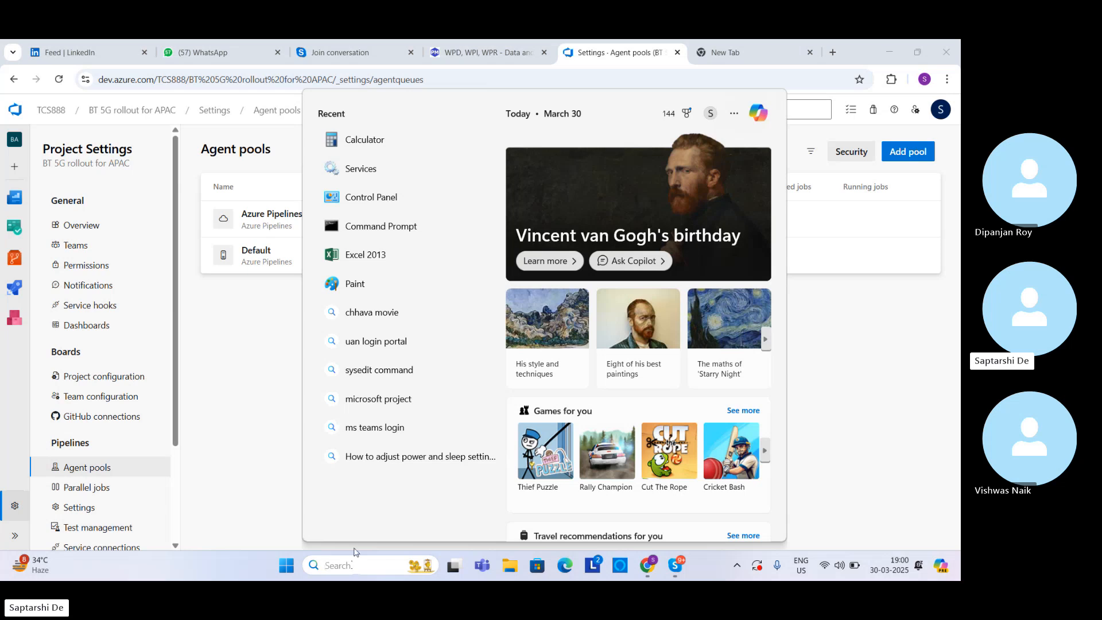
pyautogui.click(358, 197)
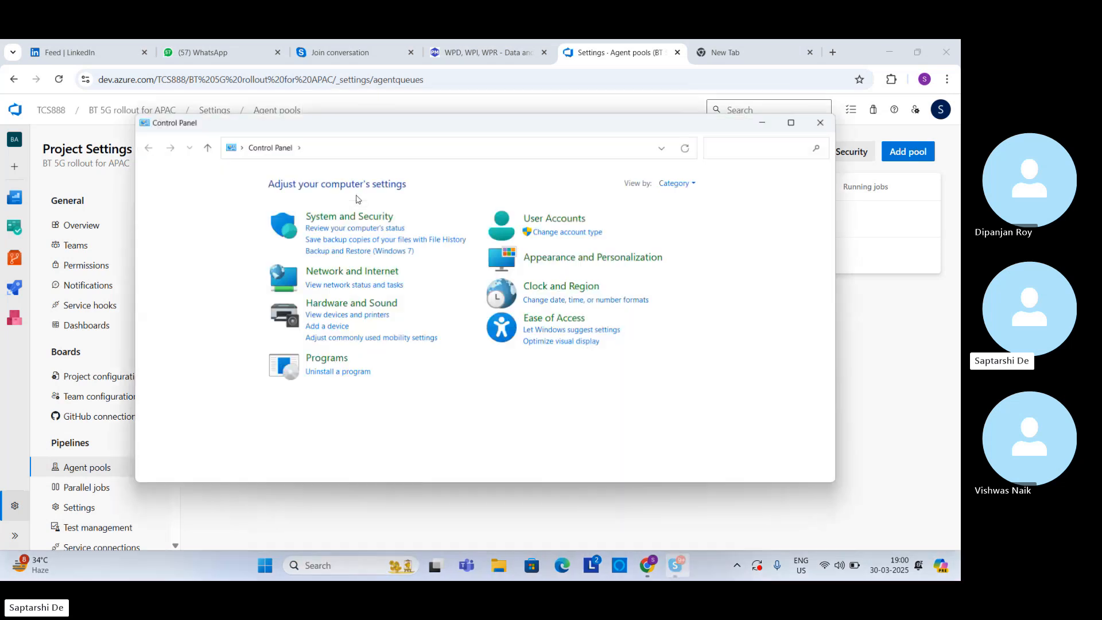
pyautogui.click(821, 122)
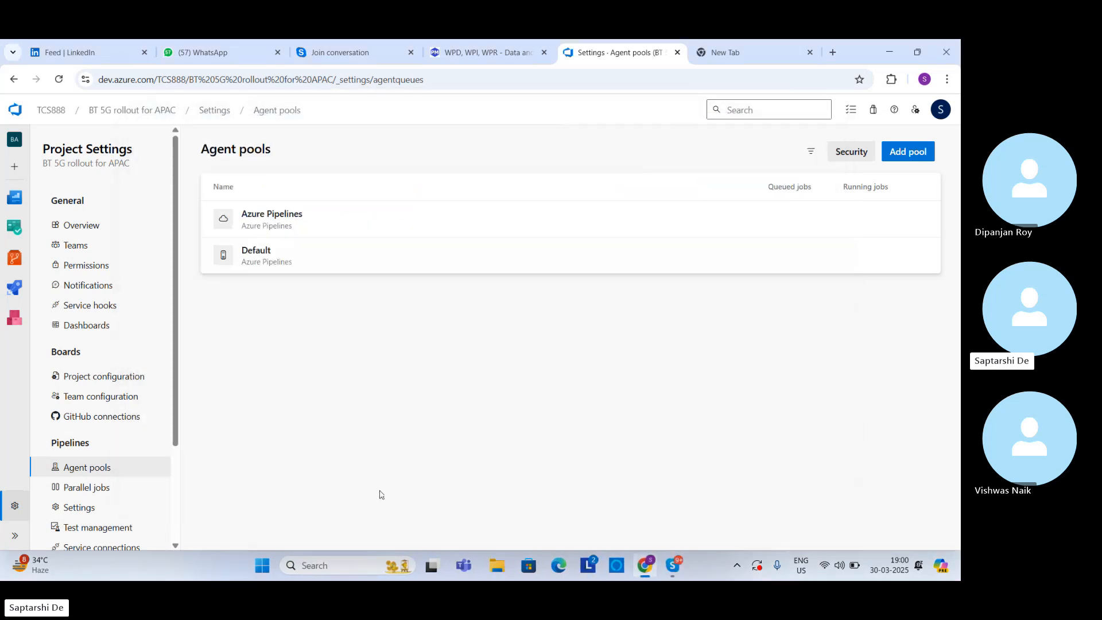
# Step: Open Paint and sketch a freehand database cylinder labelled DB on the canvas with the Pencil tool
pyautogui.click(338, 565)
pyautogui.write('ms')
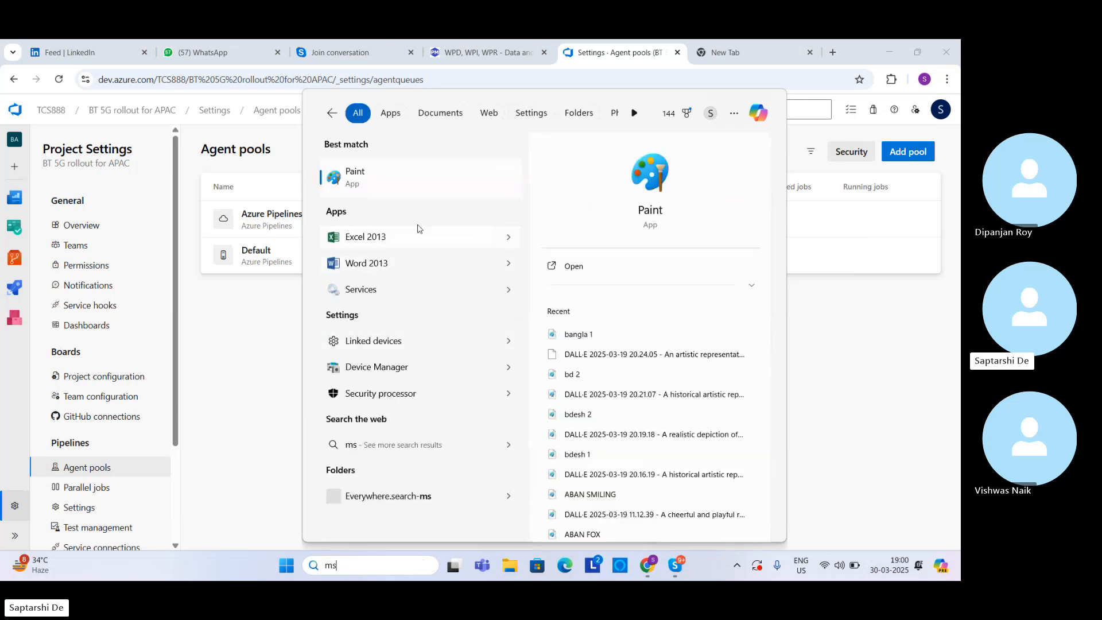
pyautogui.click(405, 172)
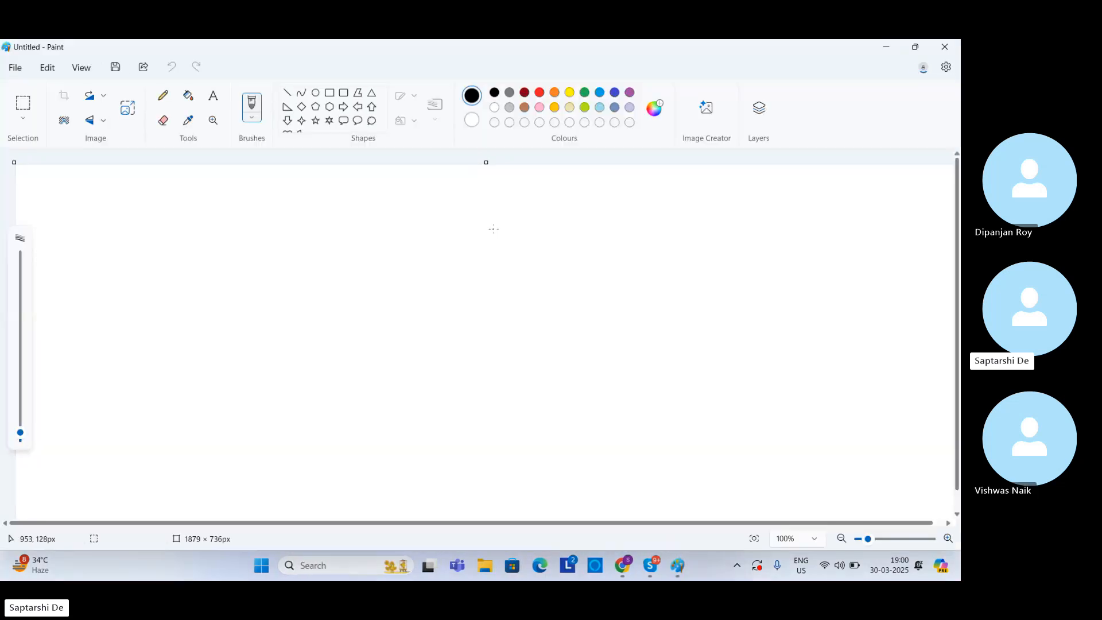
pyautogui.click(163, 96)
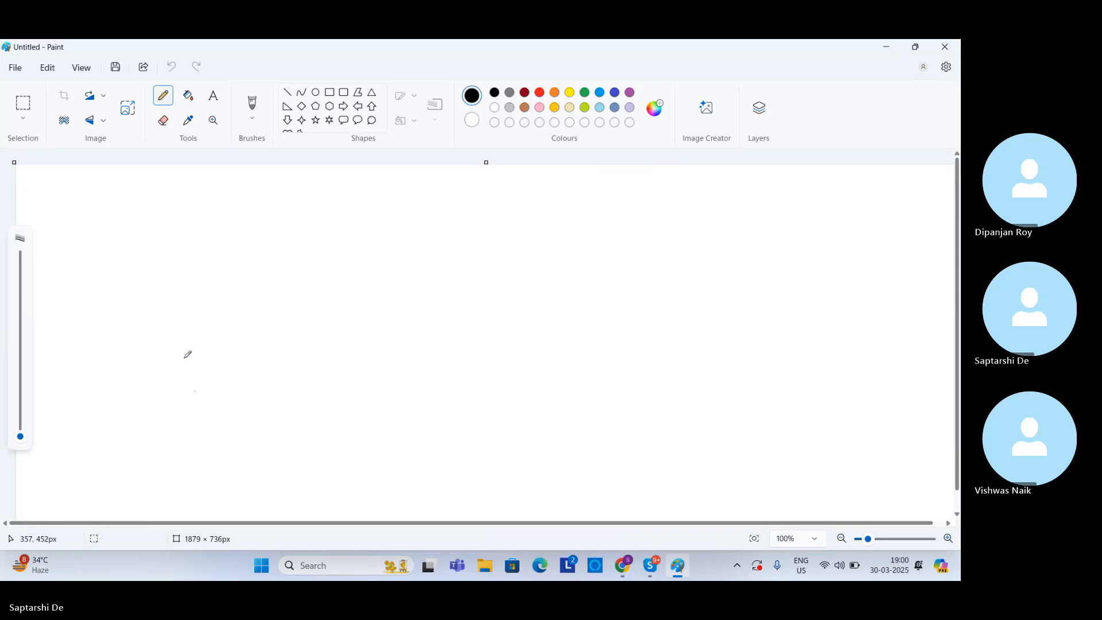
pyautogui.moveTo(187, 268)
pyautogui.mouseDown()
pyautogui.moveTo(197, 284)
pyautogui.moveTo(184, 285)
pyautogui.mouseUp()
pyautogui.moveTo(108, 305)
pyautogui.mouseDown()
pyautogui.moveTo(167, 411)
pyautogui.moveTo(184, 286)
pyautogui.mouseUp()
pyautogui.moveTo(115, 378); pyautogui.dragTo(184, 366)
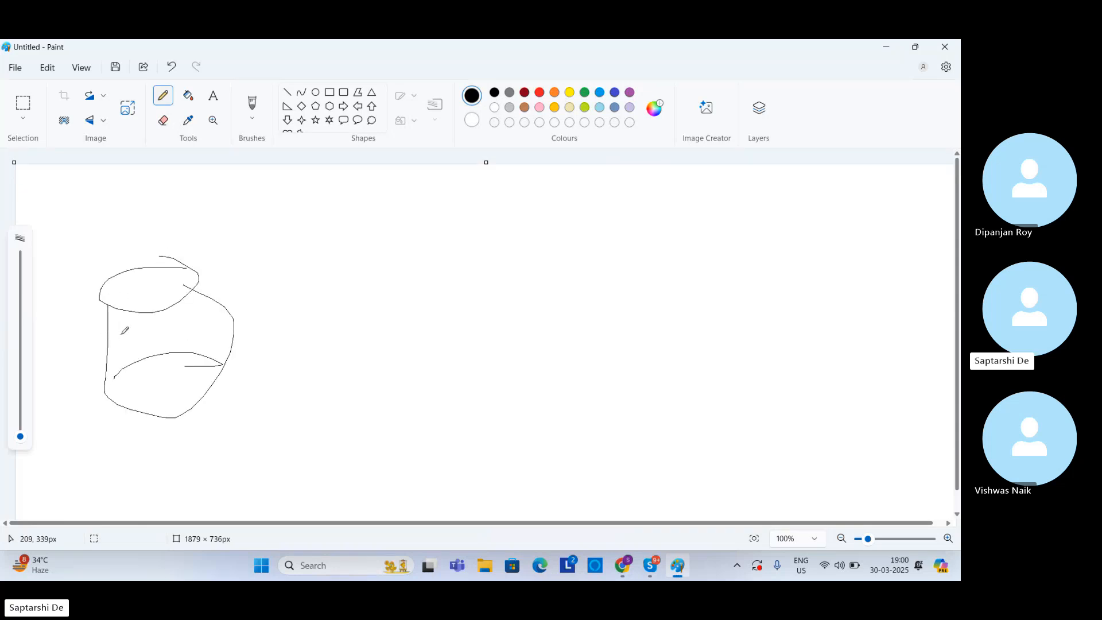
pyautogui.moveTo(138, 333)
pyautogui.mouseDown()
pyautogui.moveTo(141, 366)
pyautogui.moveTo(171, 308)
pyautogui.moveTo(160, 343)
pyautogui.mouseUp()
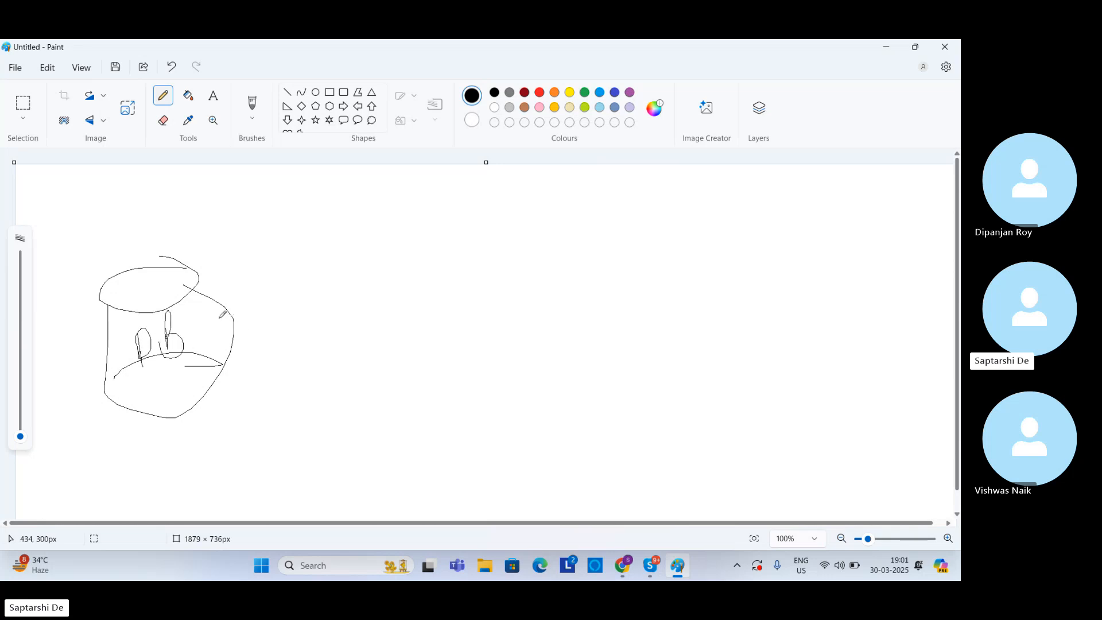
# Step: Draw an arrow from the DB cylinder to a large freehand box and label the box Azure
pyautogui.moveTo(221, 318)
pyautogui.mouseDown()
pyautogui.moveTo(369, 295)
pyautogui.moveTo(347, 322)
pyautogui.mouseUp()
pyautogui.click(382, 312)
pyautogui.moveTo(457, 233)
pyautogui.mouseDown()
pyautogui.moveTo(364, 251)
pyautogui.moveTo(728, 239)
pyautogui.moveTo(471, 238)
pyautogui.mouseUp()
pyautogui.moveTo(421, 312)
pyautogui.mouseDown()
pyautogui.moveTo(446, 277)
pyautogui.moveTo(434, 280)
pyautogui.mouseUp()
pyautogui.moveTo(471, 263)
pyautogui.mouseDown()
pyautogui.moveTo(501, 290)
pyautogui.moveTo(510, 270)
pyautogui.moveTo(542, 261)
pyautogui.moveTo(523, 294)
pyautogui.mouseUp()
pyautogui.moveTo(514, 275); pyautogui.dragTo(534, 274)
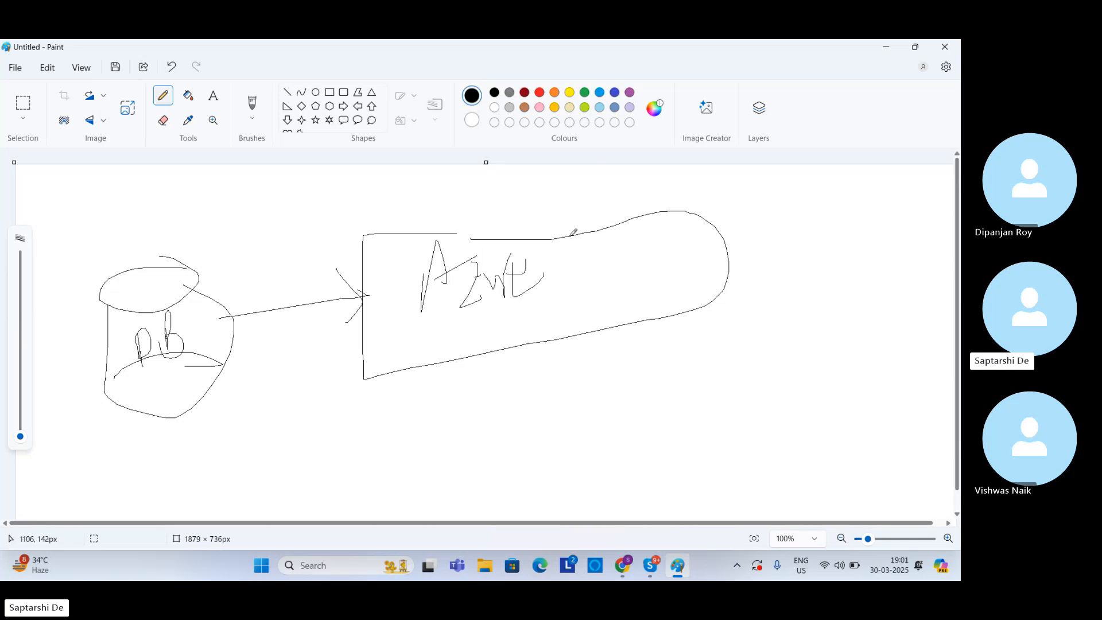
# Step: Divide the far end of the Azure box with vertical lines and label one section VM
pyautogui.moveTo(571, 235); pyautogui.dragTo(594, 363)
pyautogui.moveTo(589, 310); pyautogui.dragTo(590, 342)
pyautogui.moveTo(601, 218)
pyautogui.mouseDown()
pyautogui.moveTo(612, 319)
pyautogui.moveTo(621, 289)
pyautogui.mouseUp()
pyautogui.moveTo(646, 212); pyautogui.dragTo(663, 302)
pyautogui.moveTo(603, 249)
pyautogui.mouseDown()
pyautogui.moveTo(631, 265)
pyautogui.moveTo(641, 250)
pyautogui.mouseUp()
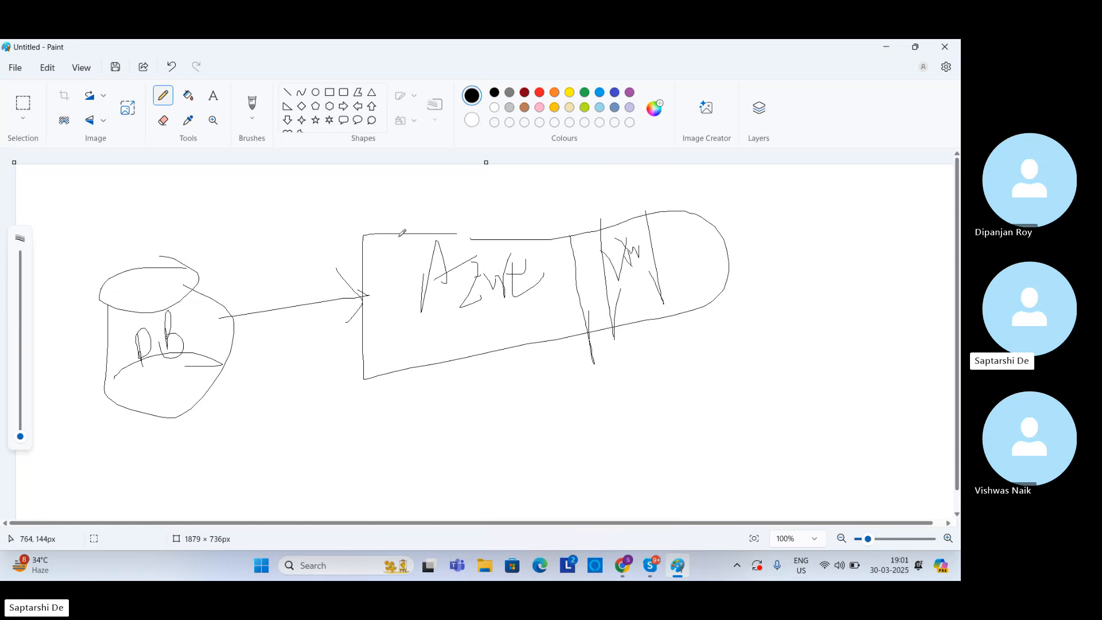
# Step: Add a vertical line near the Azure box's front edge and draw arrows in both directions between the box and DB
pyautogui.moveTo(400, 235)
pyautogui.mouseDown()
pyautogui.moveTo(400, 350)
pyautogui.moveTo(241, 346)
pyautogui.moveTo(261, 374)
pyautogui.mouseUp()
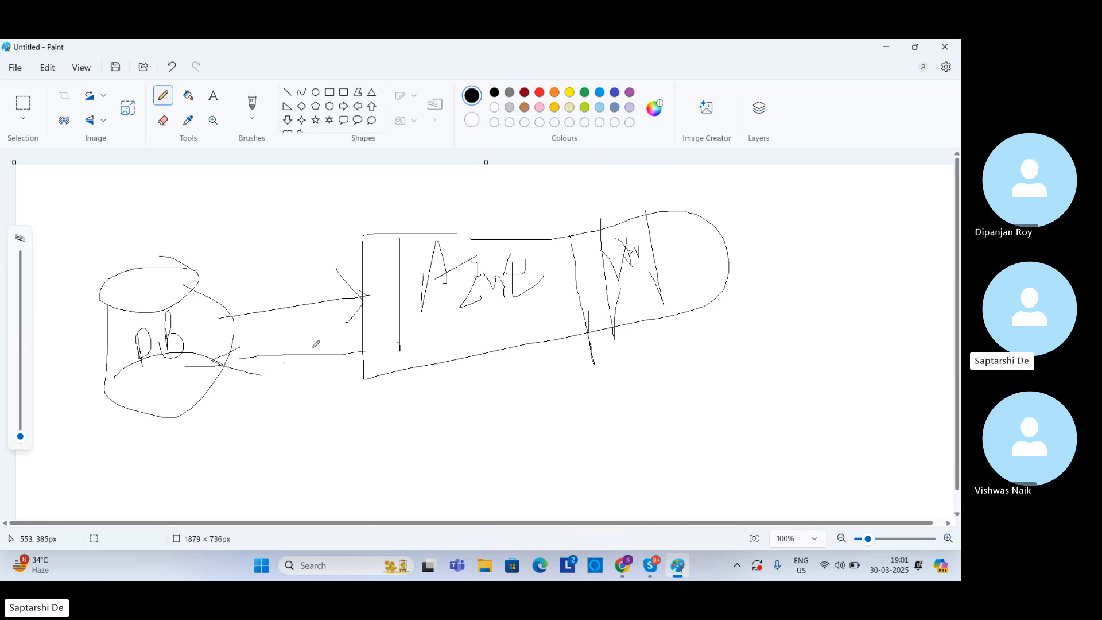
pyautogui.moveTo(205, 295)
pyautogui.mouseDown()
pyautogui.moveTo(233, 261)
pyautogui.moveTo(404, 229)
pyautogui.mouseUp()
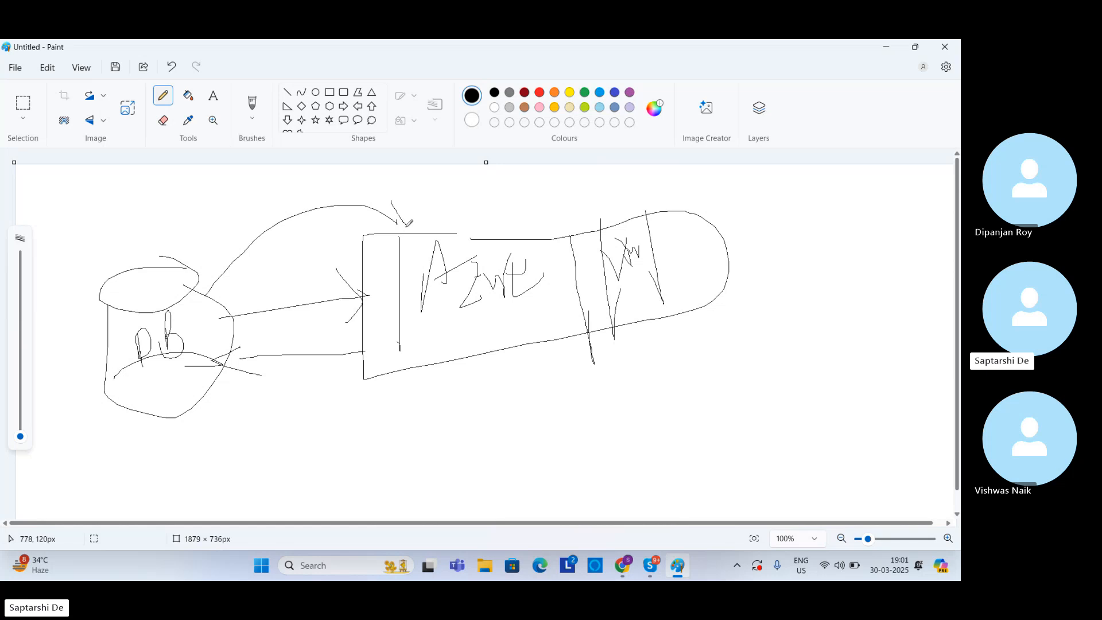
pyautogui.moveTo(432, 325)
pyautogui.mouseDown()
pyautogui.moveTo(227, 392)
pyautogui.moveTo(212, 343)
pyautogui.moveTo(213, 392)
pyautogui.mouseUp()
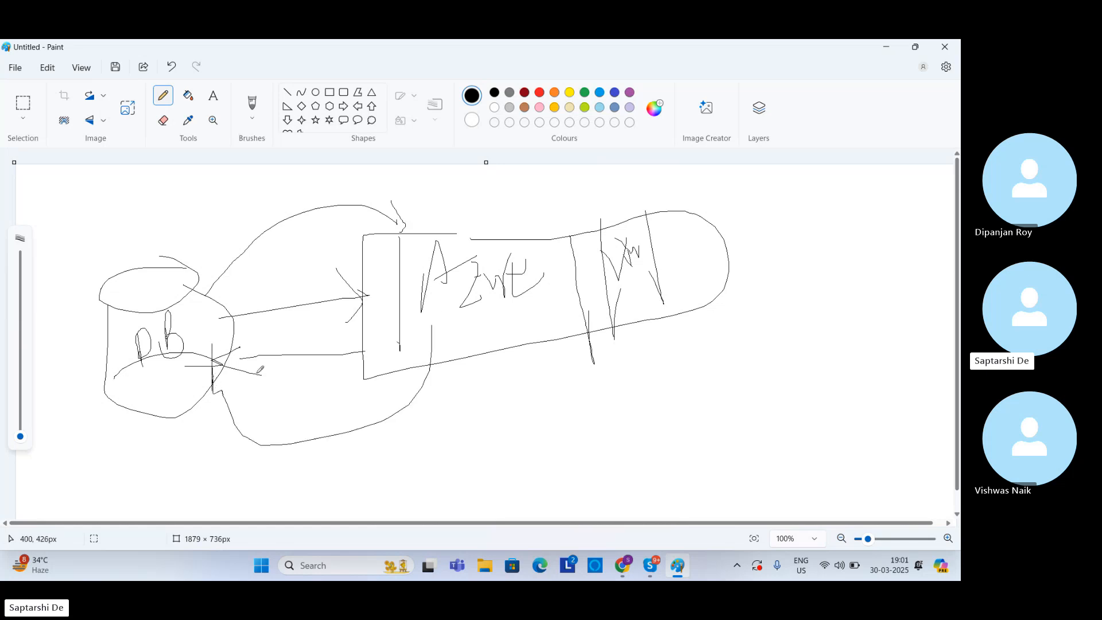
# Step: Sketch a circled stick figure and a separate VM box, with arrows from the figure to the VM and from the VM to DB
pyautogui.moveTo(831, 232)
pyautogui.mouseDown()
pyautogui.moveTo(811, 245)
pyautogui.moveTo(831, 261)
pyautogui.moveTo(838, 304)
pyautogui.moveTo(807, 337)
pyautogui.moveTo(875, 328)
pyautogui.mouseUp()
pyautogui.moveTo(850, 202)
pyautogui.mouseDown()
pyautogui.moveTo(771, 212)
pyautogui.moveTo(911, 247)
pyautogui.moveTo(827, 205)
pyautogui.mouseUp()
pyautogui.moveTo(674, 346)
pyautogui.mouseDown()
pyautogui.moveTo(716, 334)
pyautogui.moveTo(652, 436)
pyautogui.moveTo(724, 352)
pyautogui.mouseUp()
pyautogui.moveTo(666, 379)
pyautogui.mouseDown()
pyautogui.moveTo(689, 367)
pyautogui.moveTo(699, 396)
pyautogui.moveTo(706, 372)
pyautogui.moveTo(718, 396)
pyautogui.mouseUp()
pyautogui.moveTo(800, 324)
pyautogui.mouseDown()
pyautogui.moveTo(757, 391)
pyautogui.moveTo(732, 396)
pyautogui.moveTo(751, 417)
pyautogui.mouseUp()
pyautogui.moveTo(656, 410)
pyautogui.mouseDown()
pyautogui.moveTo(383, 508)
pyautogui.moveTo(170, 389)
pyautogui.moveTo(185, 402)
pyautogui.mouseUp()
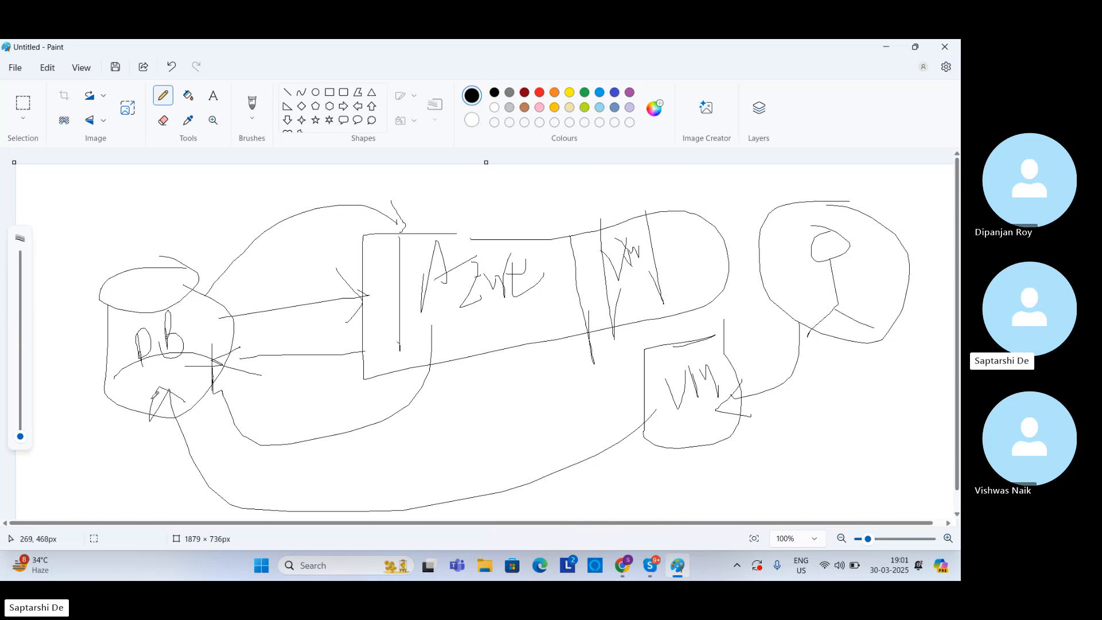
# Step: Draw an arrow labelled Agent from the circled figure to Azure's VM section, and lines linking the figure with Azure and DB
pyautogui.moveTo(772, 296)
pyautogui.mouseDown()
pyautogui.moveTo(755, 263)
pyautogui.moveTo(684, 240)
pyautogui.moveTo(693, 266)
pyautogui.mouseUp()
pyautogui.moveTo(705, 236)
pyautogui.mouseDown()
pyautogui.moveTo(744, 182)
pyautogui.moveTo(750, 213)
pyautogui.moveTo(754, 186)
pyautogui.moveTo(759, 199)
pyautogui.moveTo(797, 204)
pyautogui.moveTo(810, 167)
pyautogui.moveTo(788, 177)
pyautogui.moveTo(820, 164)
pyautogui.mouseUp()
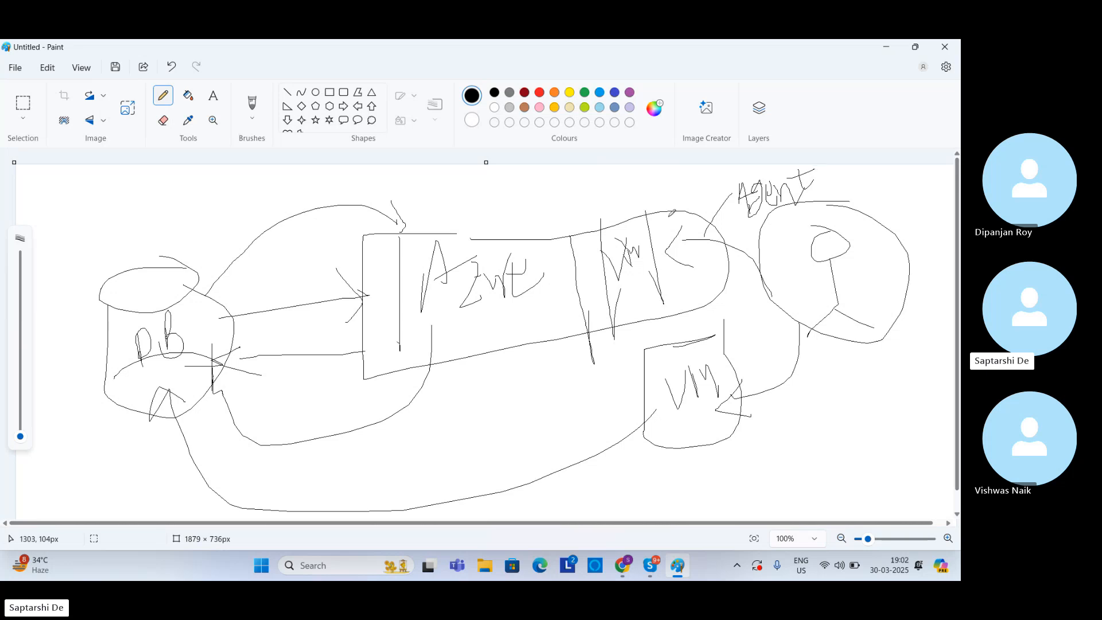
pyautogui.moveTo(820, 252)
pyautogui.mouseDown()
pyautogui.moveTo(698, 204)
pyautogui.moveTo(498, 220)
pyautogui.moveTo(510, 327)
pyautogui.moveTo(428, 317)
pyautogui.mouseUp()
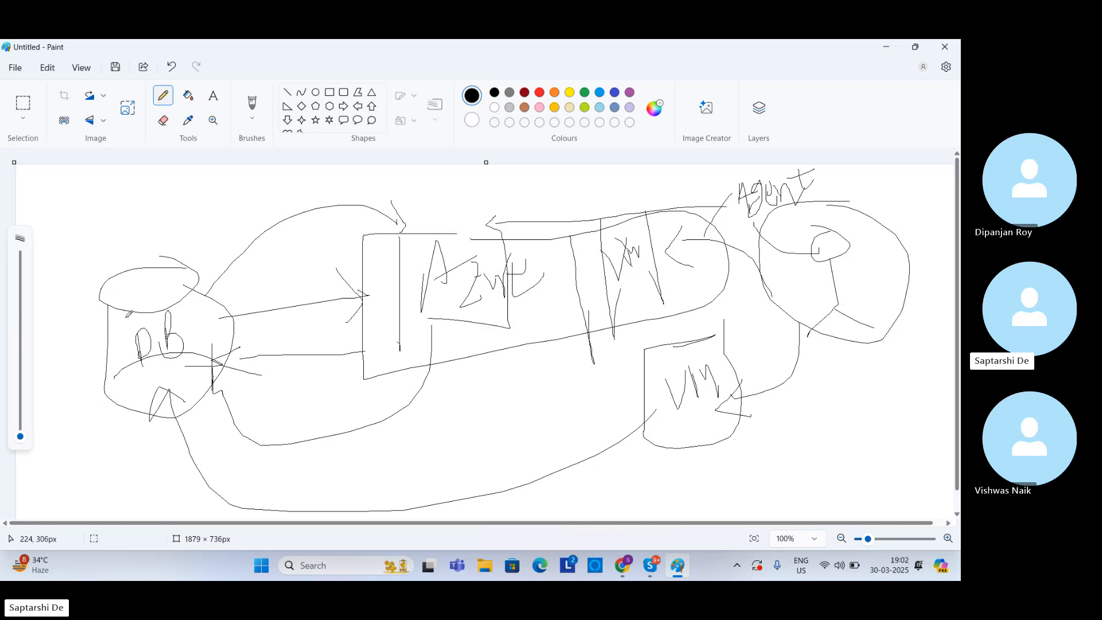
pyautogui.moveTo(125, 317)
pyautogui.mouseDown()
pyautogui.moveTo(170, 316)
pyautogui.moveTo(383, 255)
pyautogui.moveTo(731, 225)
pyautogui.moveTo(769, 231)
pyautogui.moveTo(755, 244)
pyautogui.mouseUp()
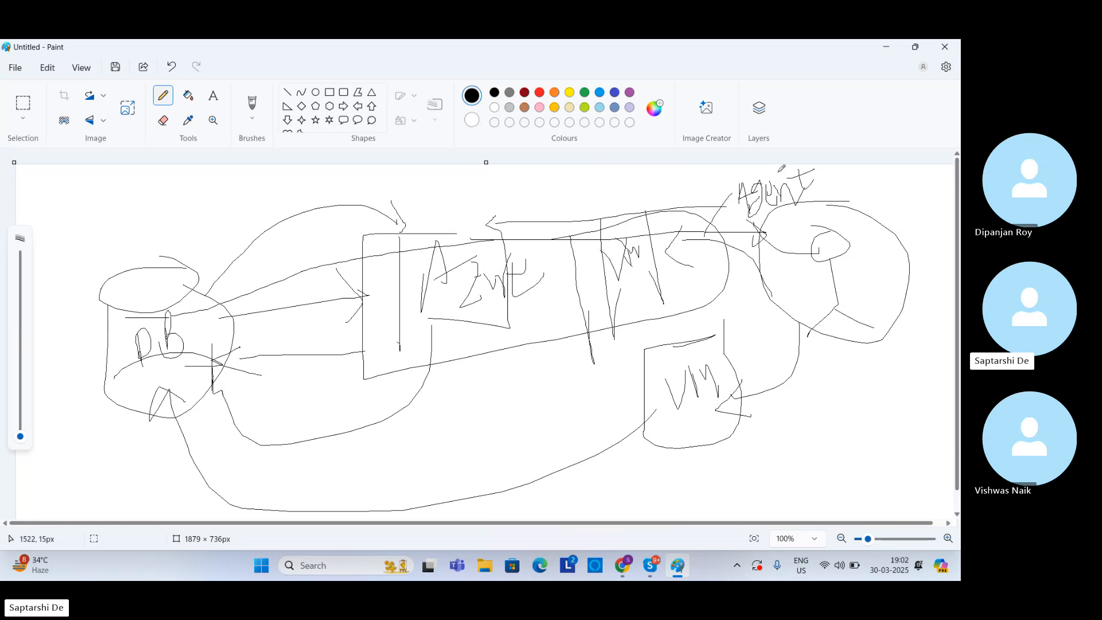
# Step: Draw a long arrow from the Agent label across the Azure box back to the DB cylinder
pyautogui.moveTo(781, 188); pyautogui.dragTo(856, 147)
pyautogui.moveTo(805, 249)
pyautogui.mouseDown()
pyautogui.moveTo(794, 219)
pyautogui.moveTo(577, 222)
pyautogui.moveTo(215, 295)
pyautogui.mouseUp()
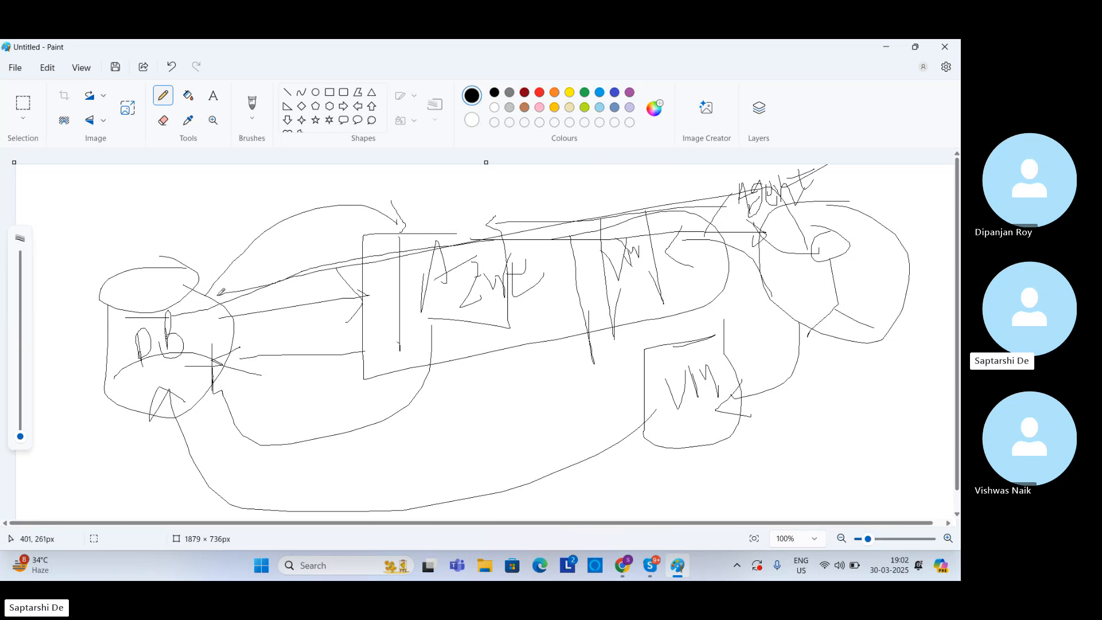
pyautogui.moveTo(217, 293); pyautogui.dragTo(276, 300)
# Step: Sketch a strip with short dividing lines along the Azure box's lower edge, reaching to the circled figure
pyautogui.moveTo(778, 295); pyautogui.dragTo(771, 299)
pyautogui.moveTo(775, 301)
pyautogui.mouseDown()
pyautogui.moveTo(431, 364)
pyautogui.moveTo(463, 395)
pyautogui.moveTo(707, 341)
pyautogui.moveTo(771, 299)
pyautogui.mouseUp()
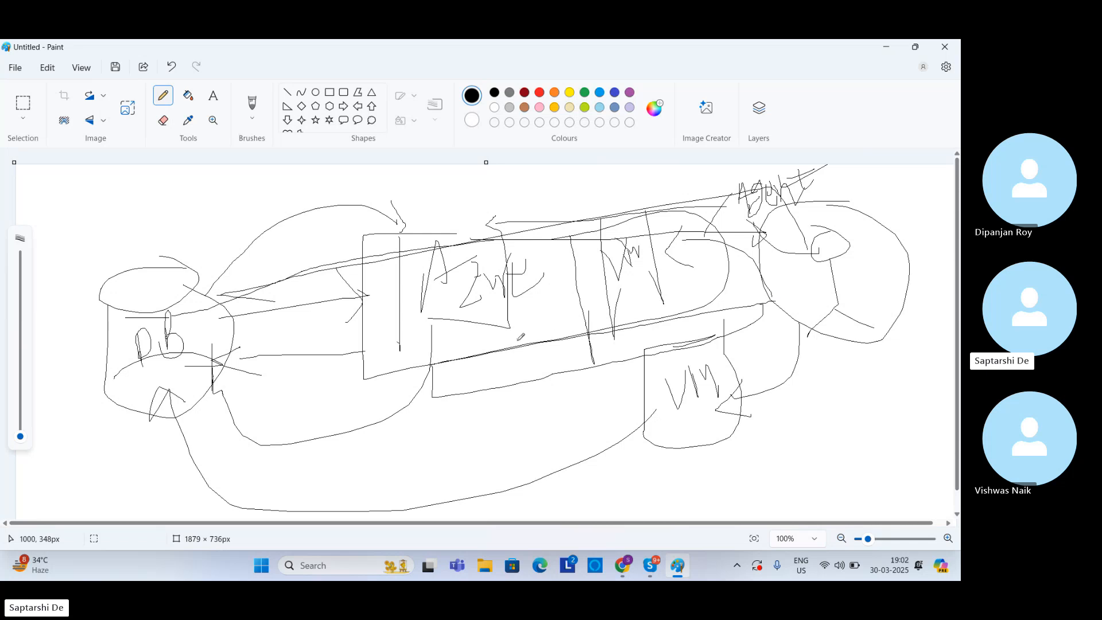
pyautogui.moveTo(519, 339)
pyautogui.mouseDown()
pyautogui.moveTo(524, 374)
pyautogui.moveTo(565, 371)
pyautogui.mouseUp()
pyautogui.moveTo(773, 315); pyautogui.dragTo(588, 340)
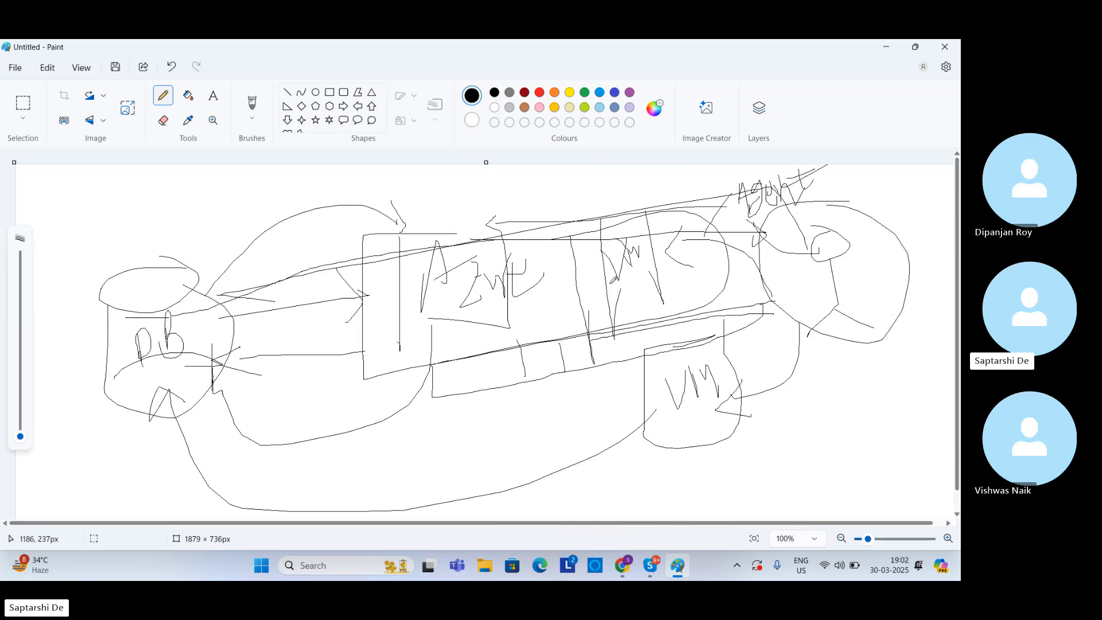
pyautogui.moveTo(781, 254); pyautogui.dragTo(872, 222)
# Step: Check the Skype call window and return to the Azure DevOps Agent pools page in the browser
pyautogui.click(622, 567)
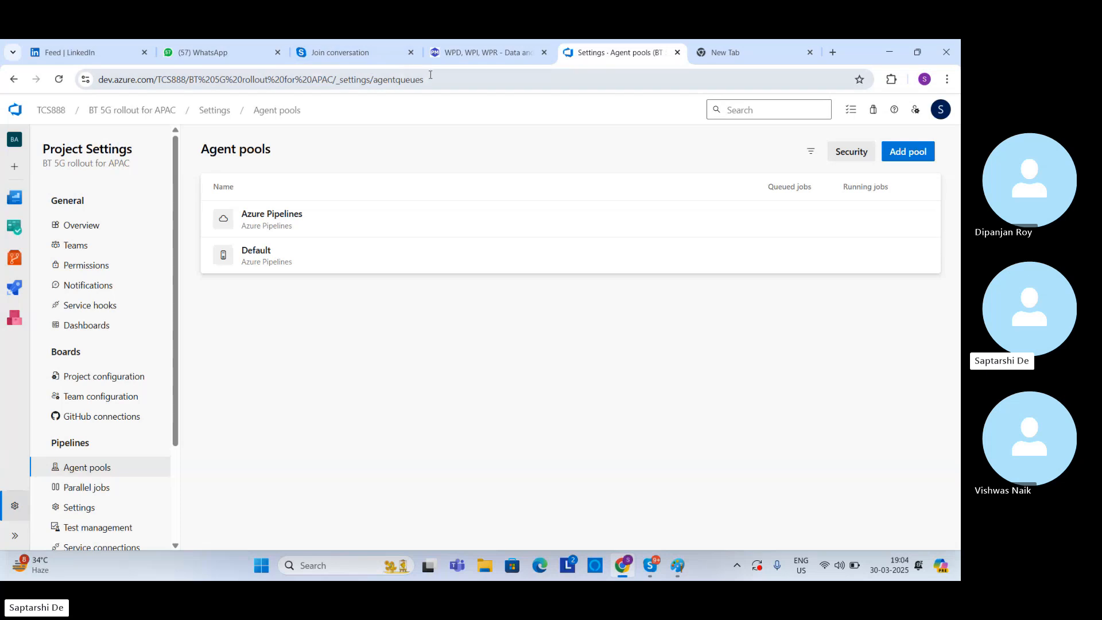
pyautogui.click(364, 53)
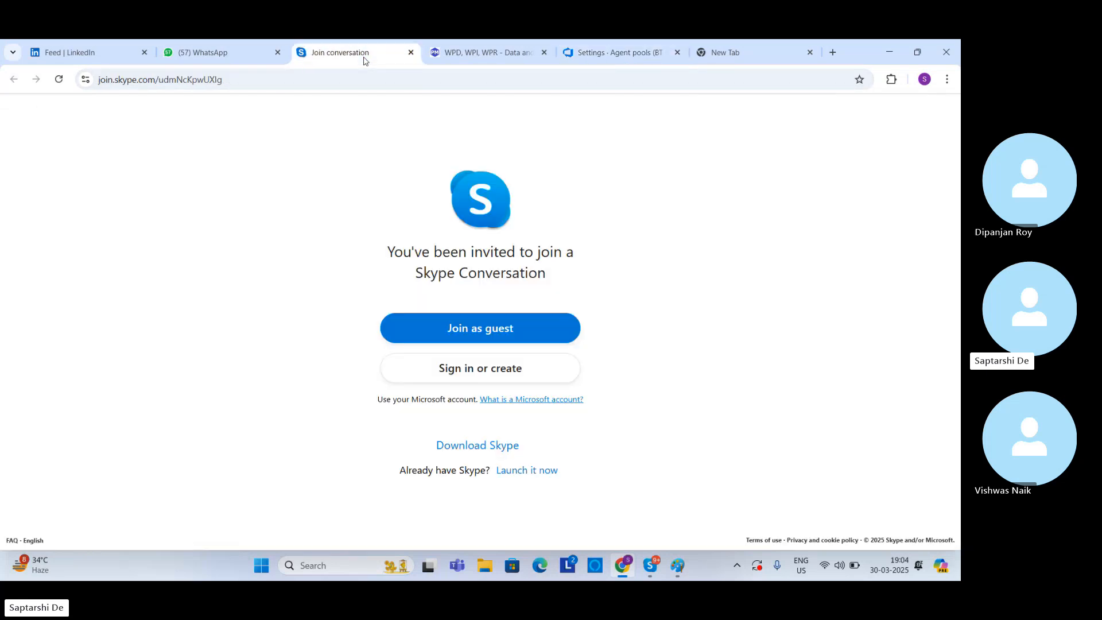
pyautogui.click(676, 568)
pyautogui.click(649, 567)
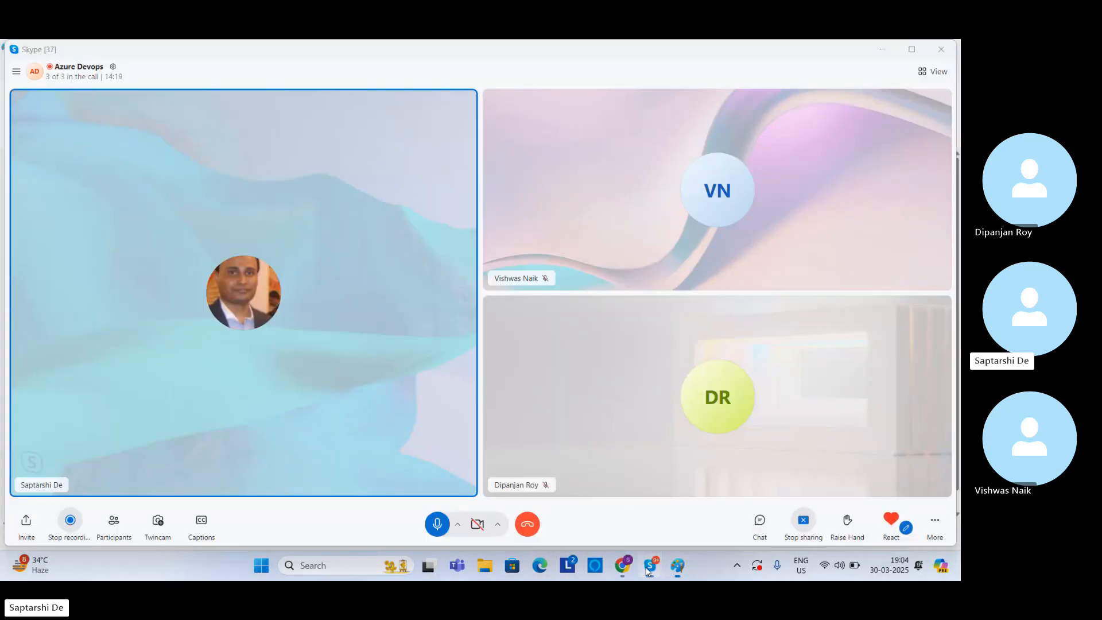
pyautogui.click(649, 568)
pyautogui.click(622, 566)
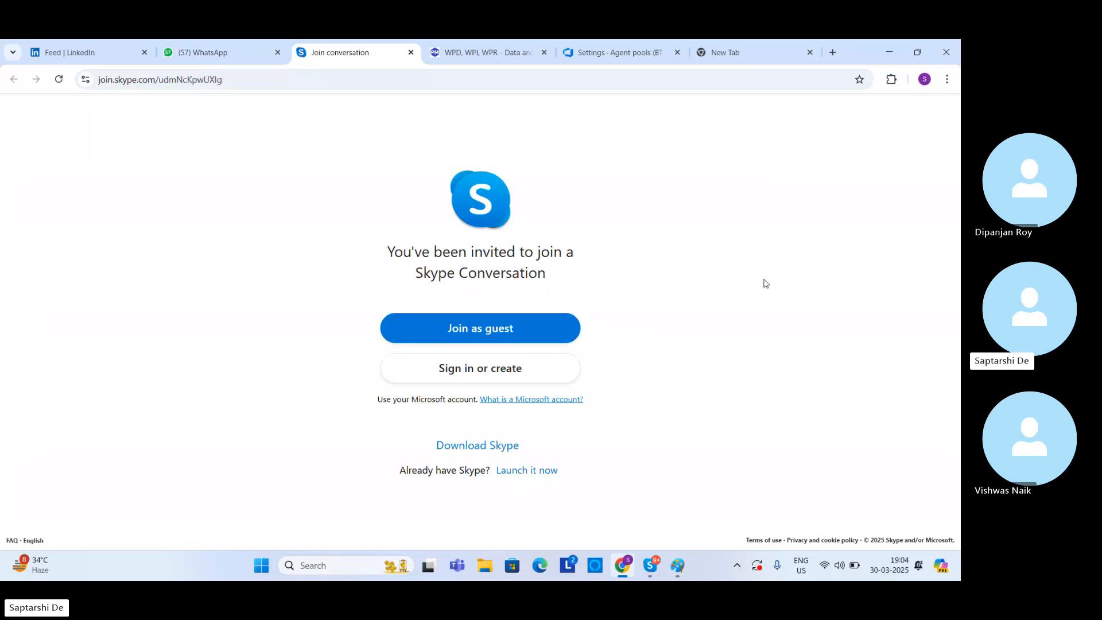
pyautogui.click(870, 132)
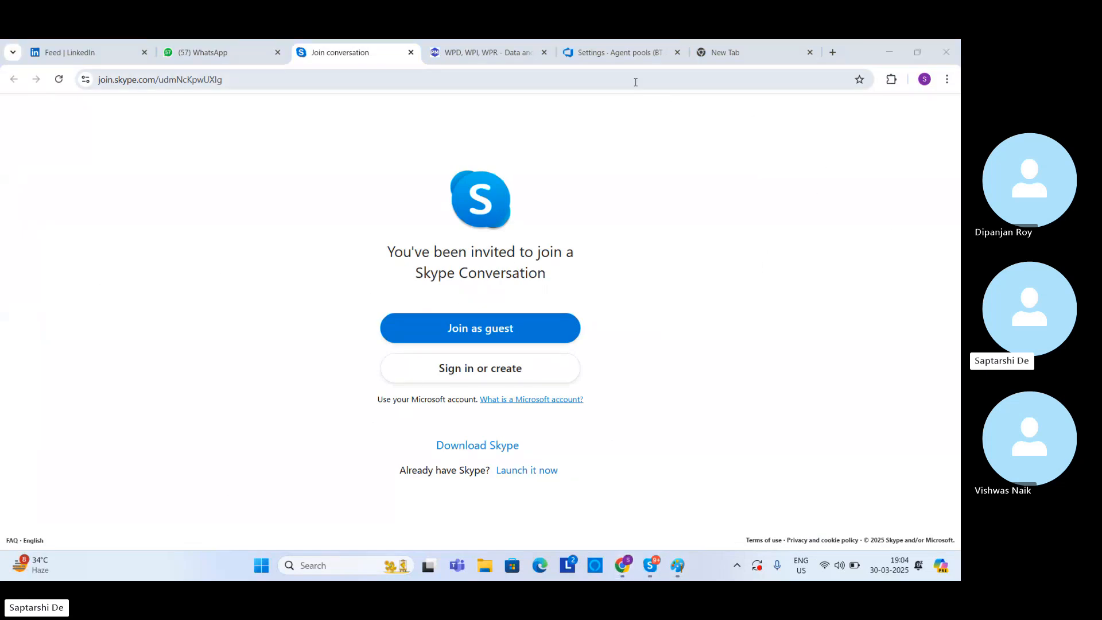
pyautogui.click(628, 55)
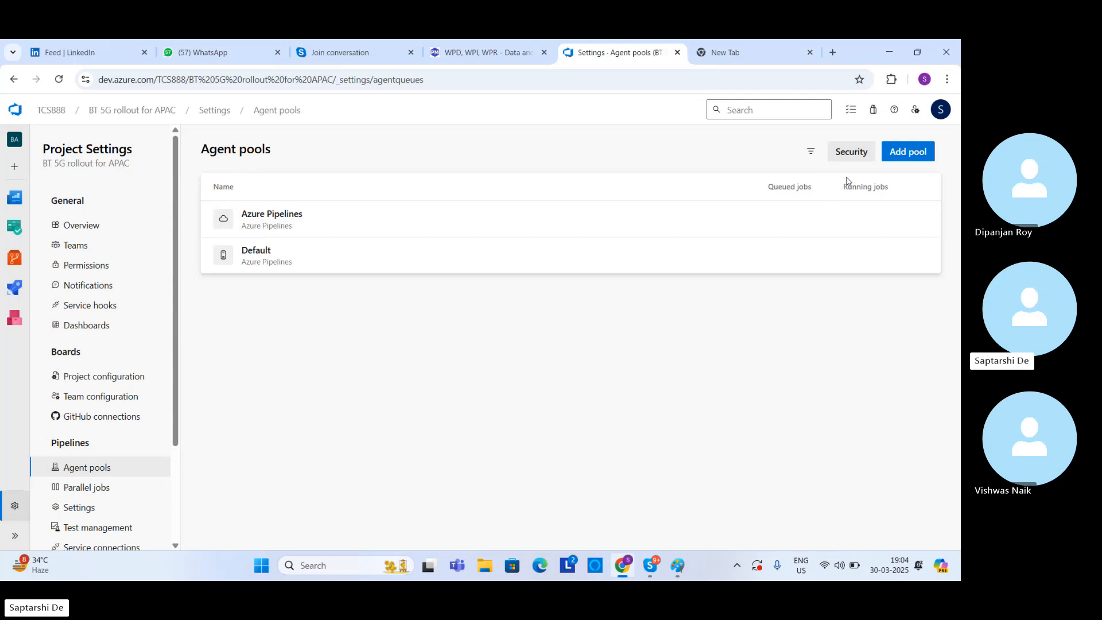
# Step: Start adding a new self-hosted agent pool to the project and name it mypool
pyautogui.click(890, 162)
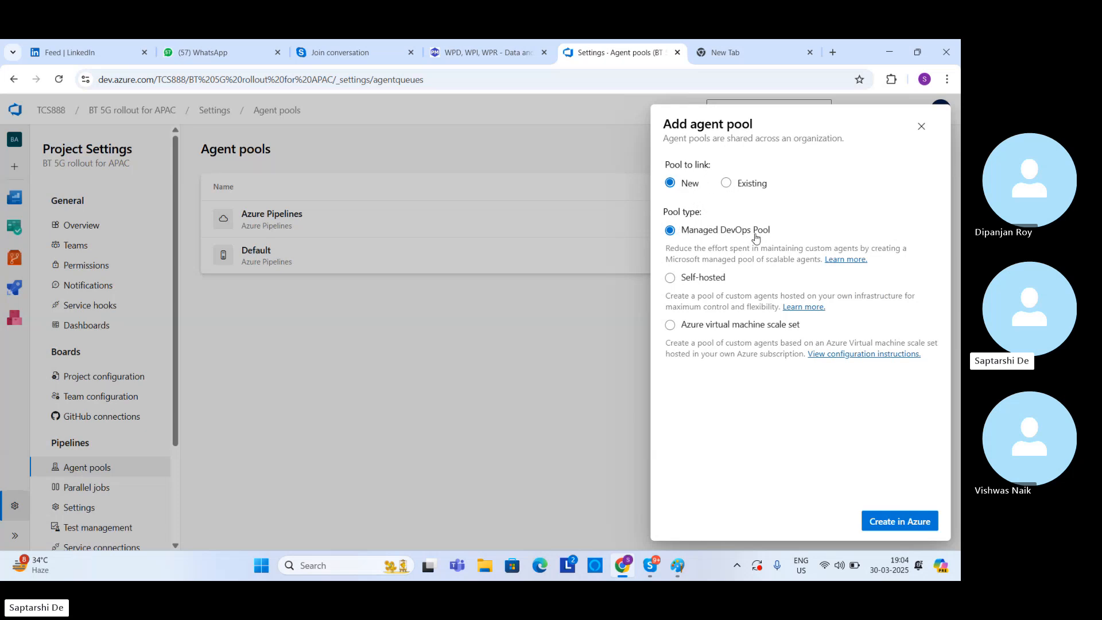
pyautogui.click(670, 278)
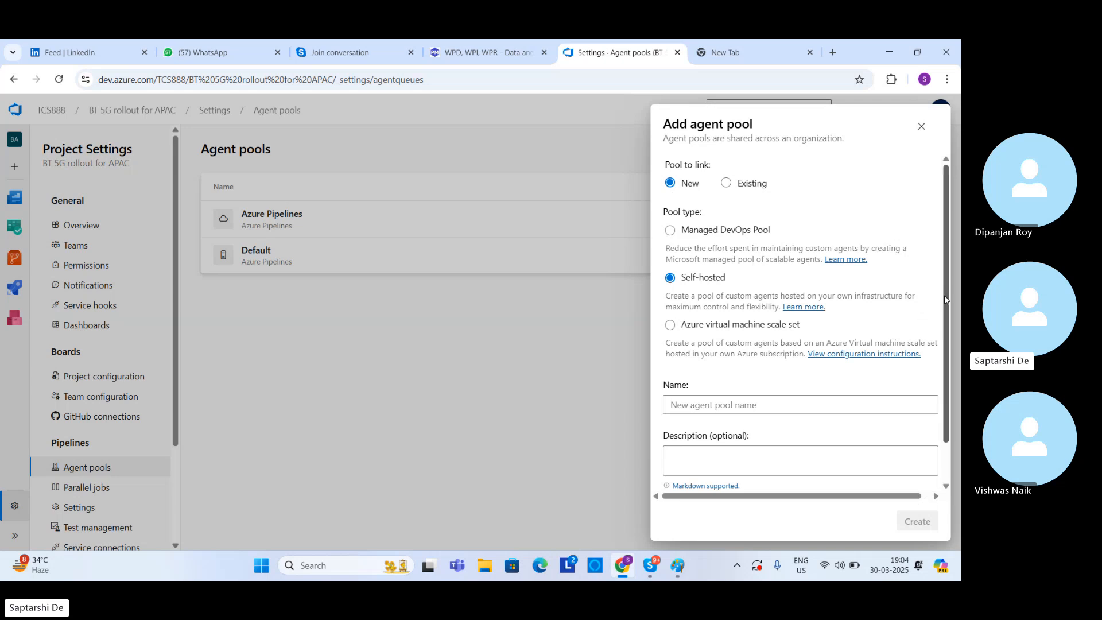
pyautogui.moveTo(945, 296); pyautogui.dragTo(947, 392)
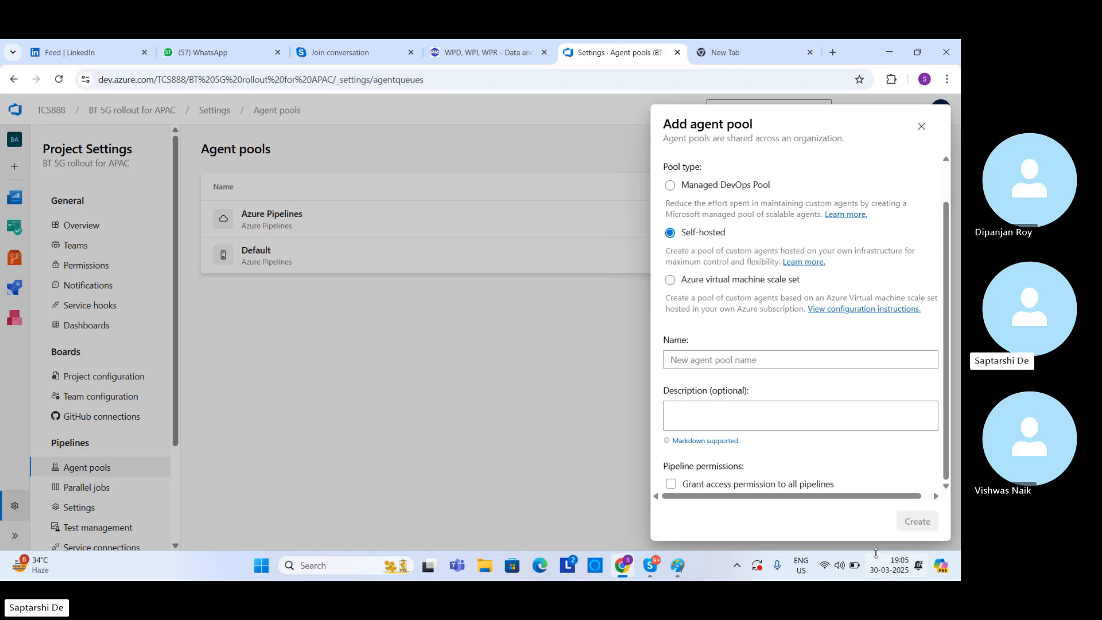
pyautogui.click(741, 368)
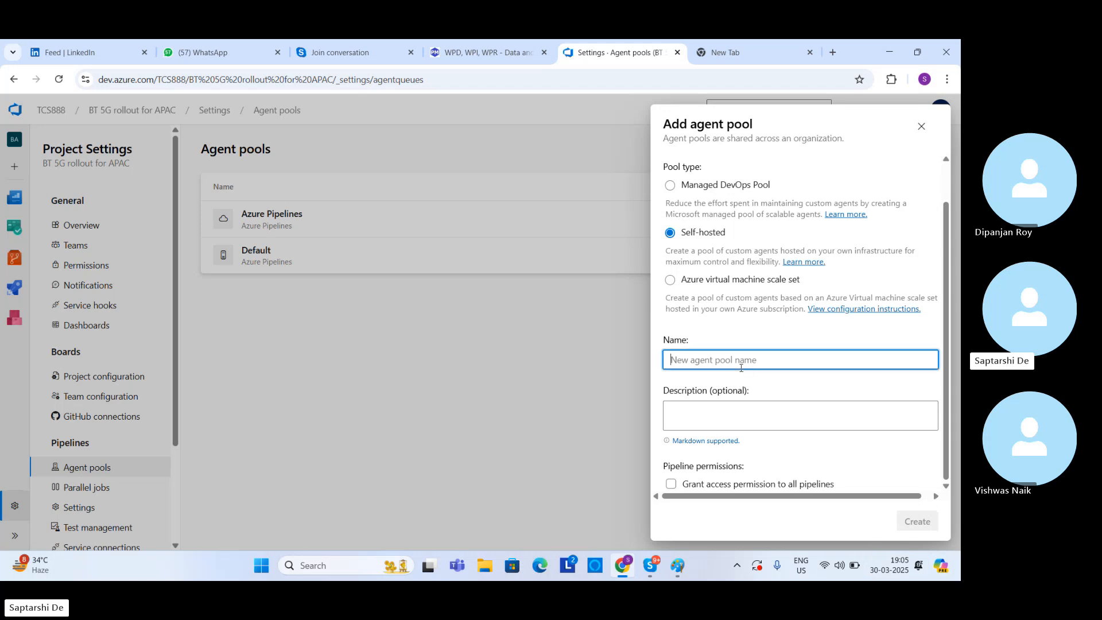
pyautogui.write('mypool')
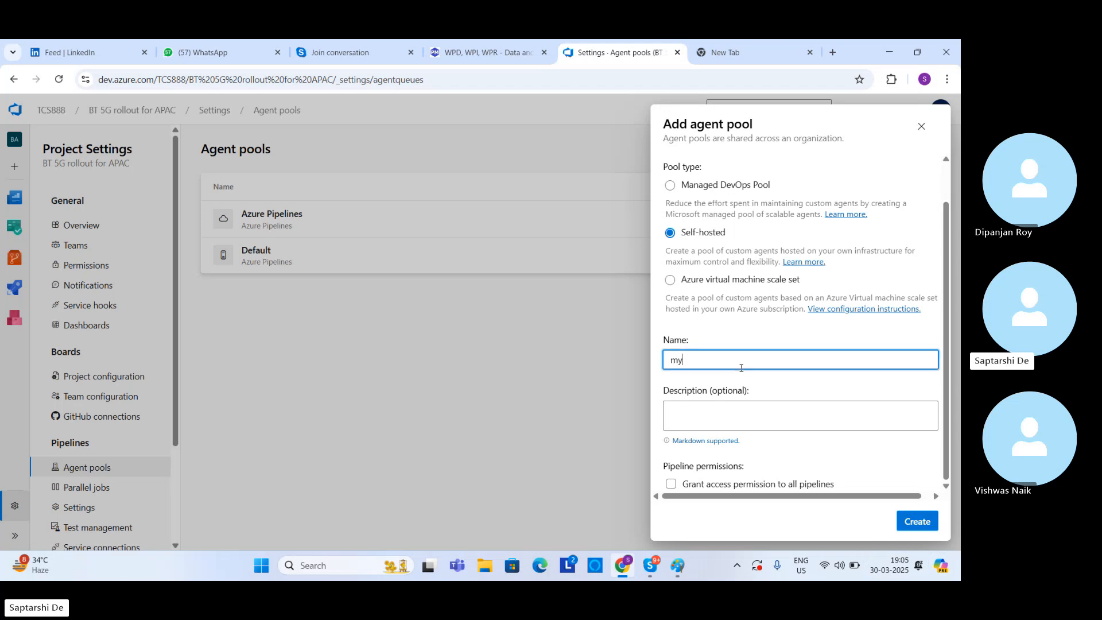
# Step: Enter "CI CD pile line project automation" as the agent pool's description
pyautogui.click(757, 421)
pyautogui.press('capslock')
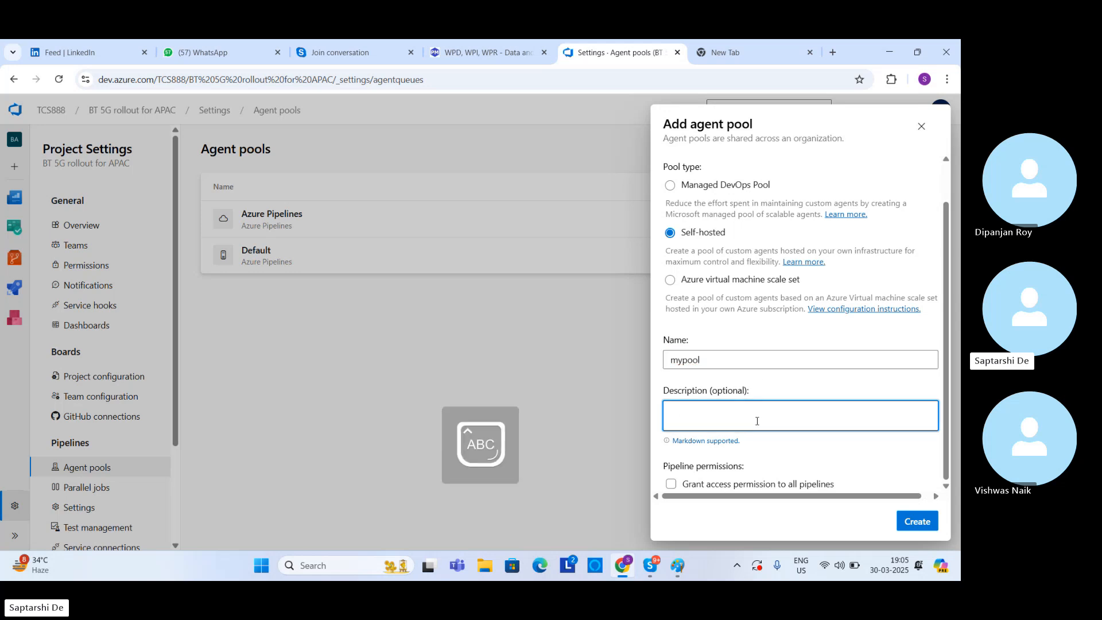
pyautogui.write('CI CD pile')
pyautogui.press('capslock')
pyautogui.write('line ')
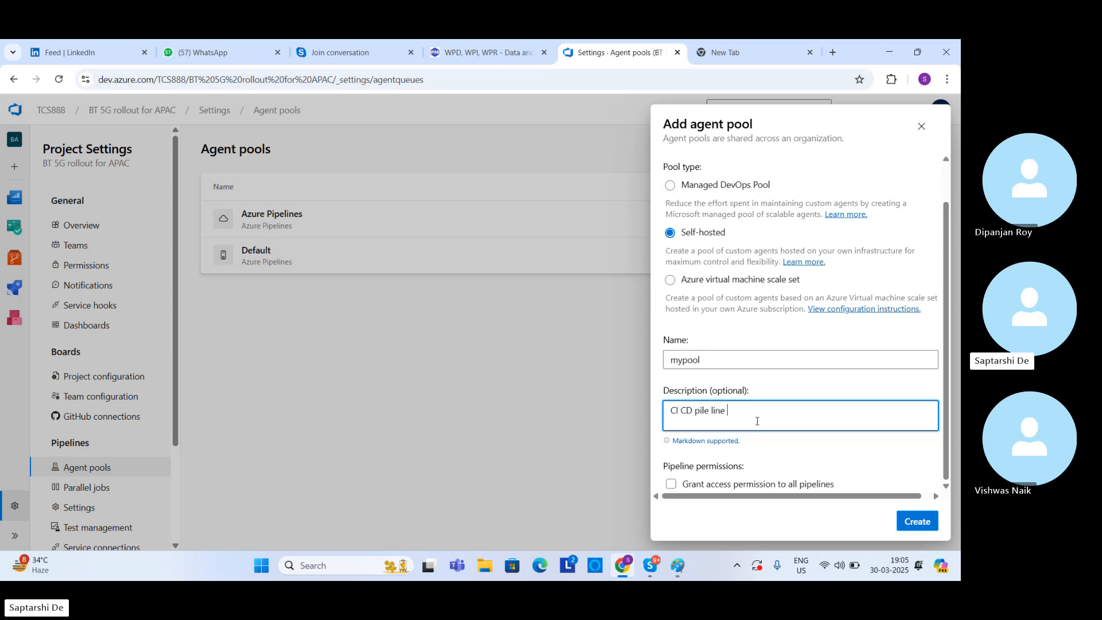
pyautogui.write('project automation')
# Step: Grant the pool access permission to all pipelines and create it
pyautogui.click(949, 412)
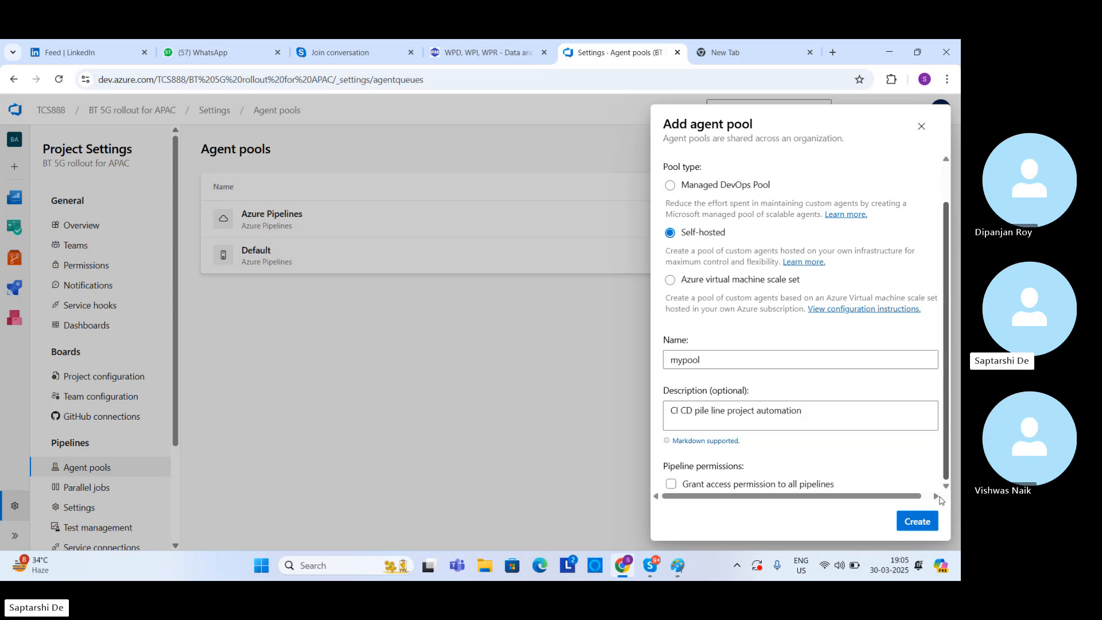
pyautogui.click(677, 485)
pyautogui.click(929, 526)
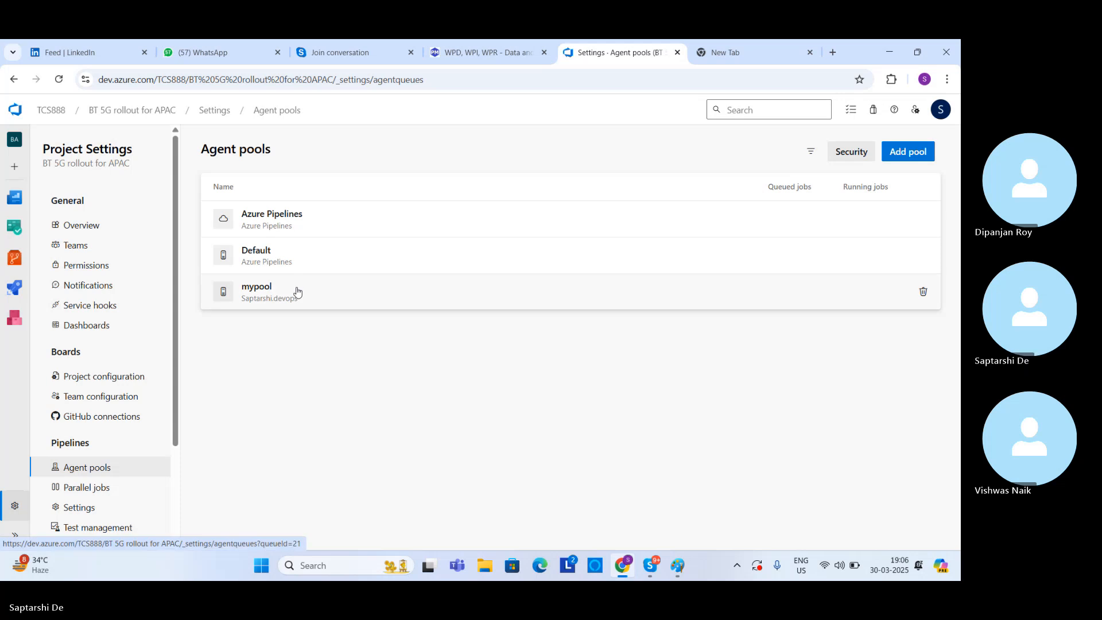
# Step: Open mypool and download the Windows x64 agent package, closing the agent instructions
pyautogui.click(248, 297)
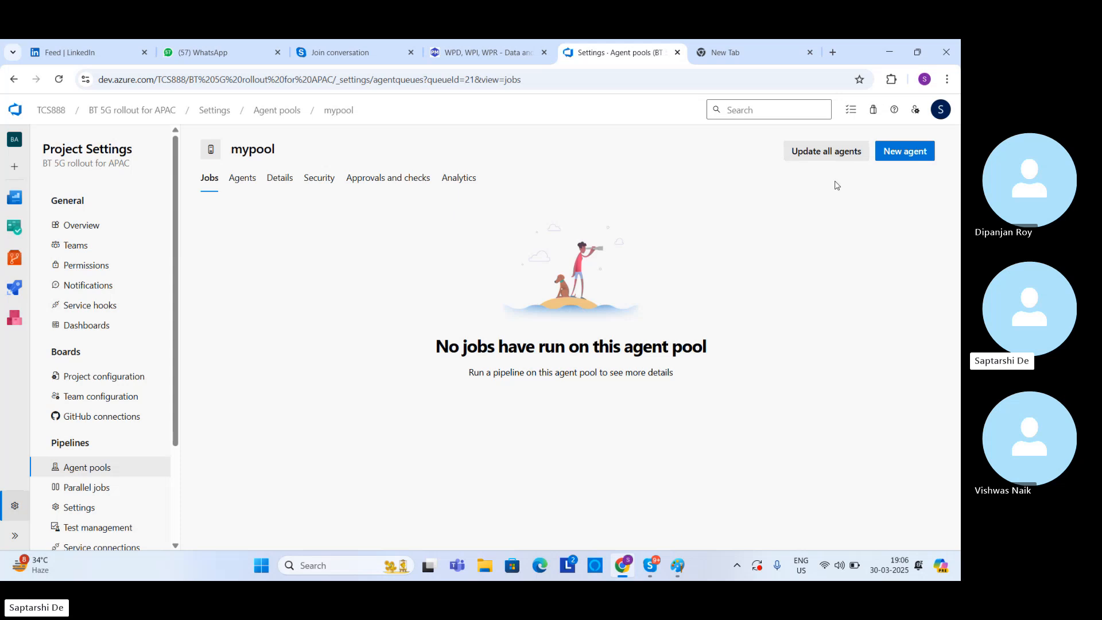
pyautogui.click(911, 152)
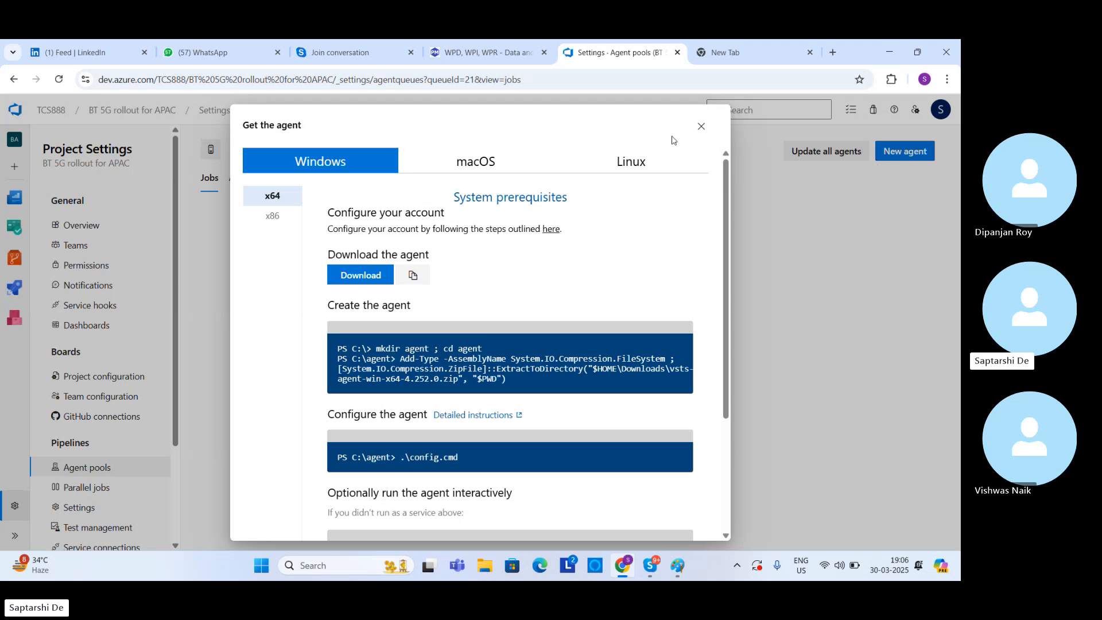
pyautogui.click(360, 276)
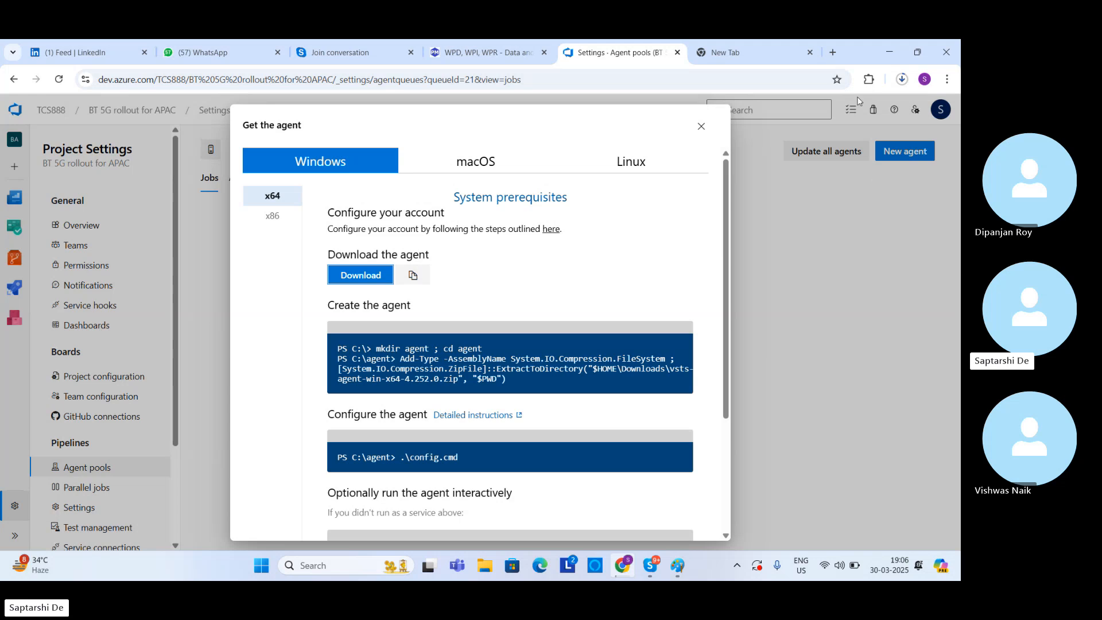
pyautogui.click(701, 127)
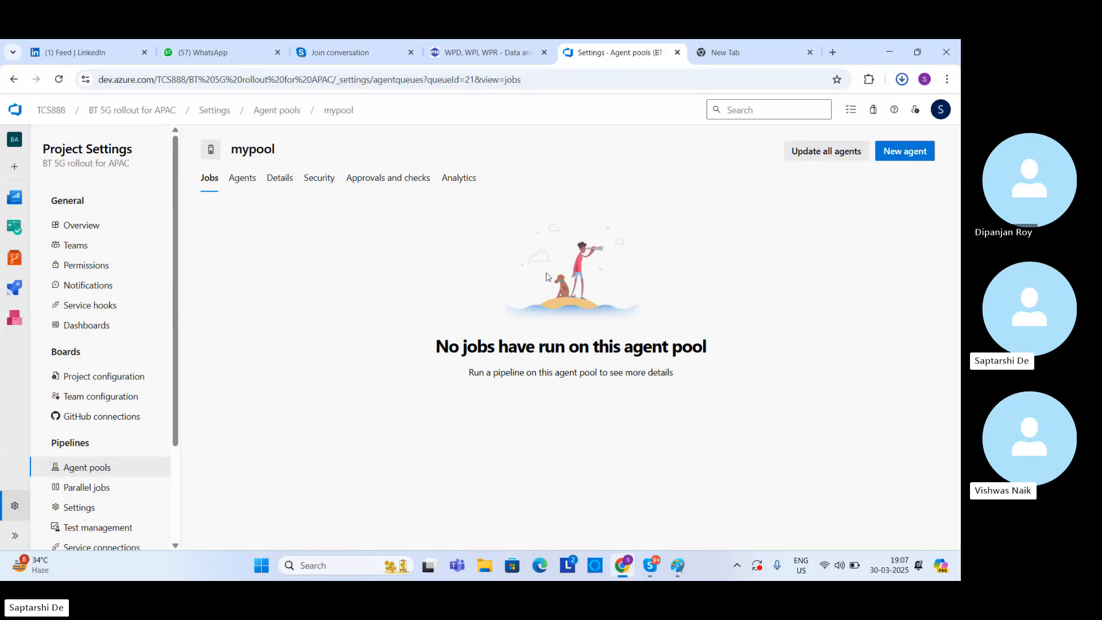
# Step: Open the downloaded agent archive in File Explorer and delete the QA Session for PM Interview video from Downloads
pyautogui.click(902, 80)
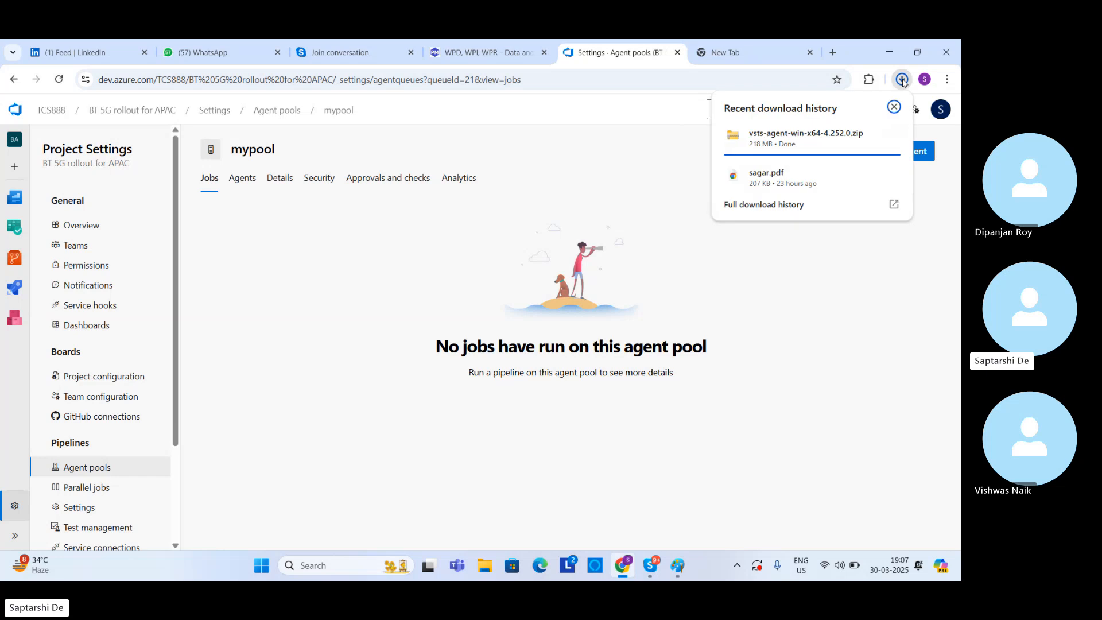
pyautogui.click(800, 141)
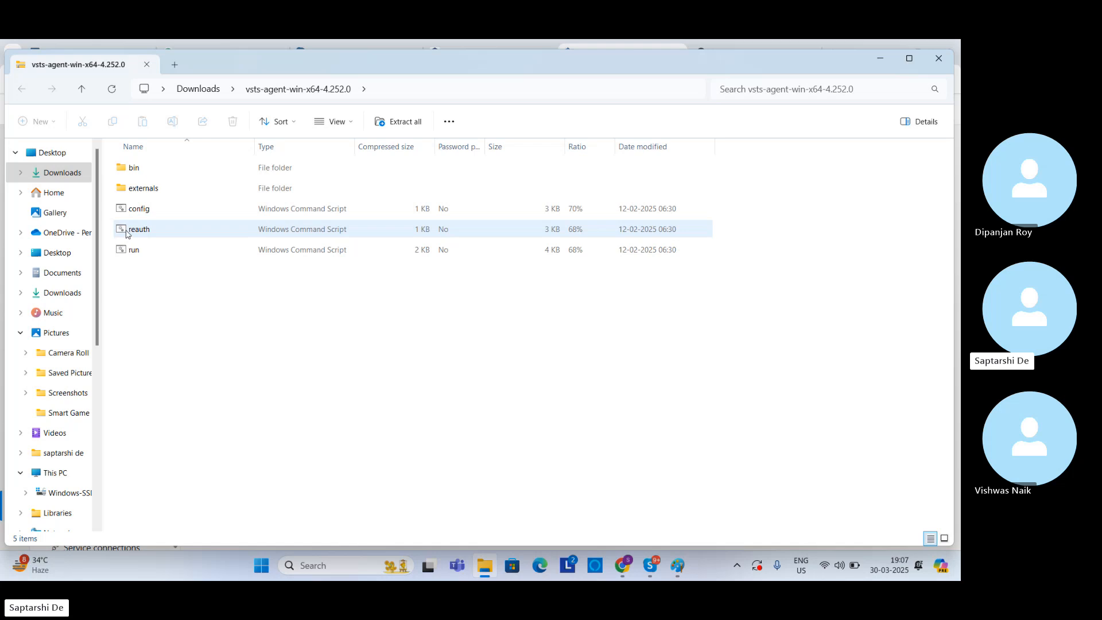
pyautogui.click(72, 172)
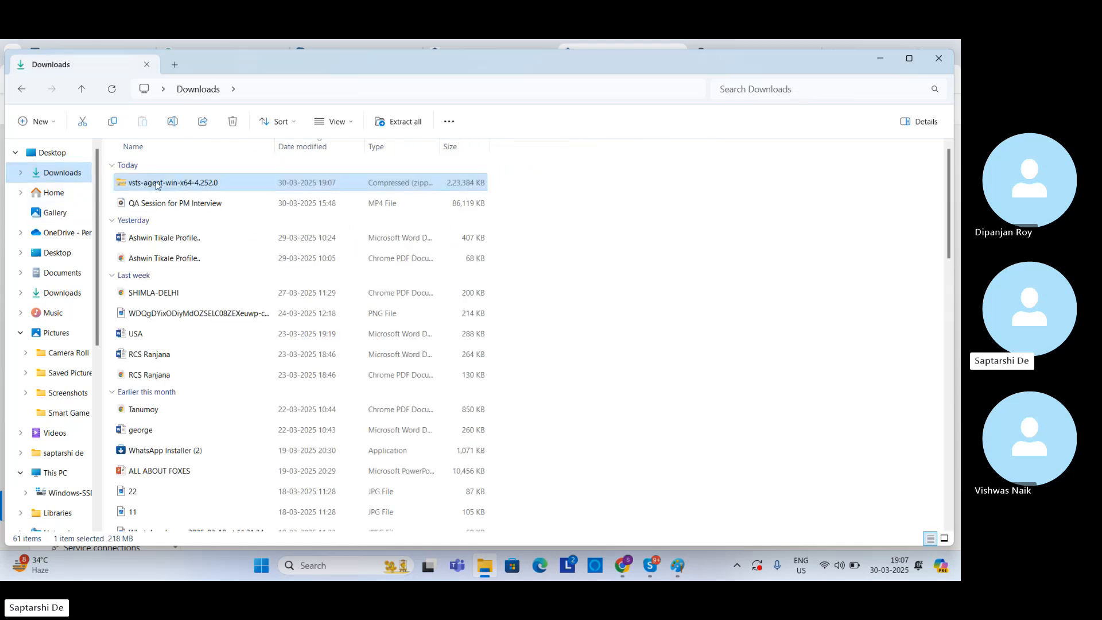
pyautogui.click(156, 204)
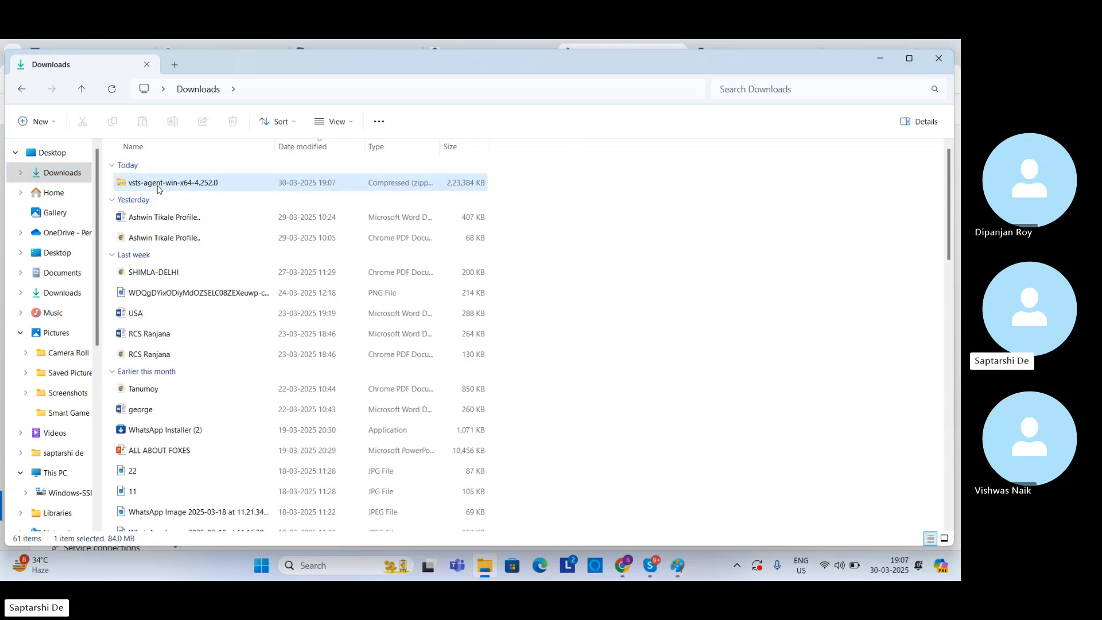
# Step: Look inside the vsts-agent-win-x64-4.252.0 archive and copy the archive from the Downloads folder
pyautogui.doubleClick(156, 182)
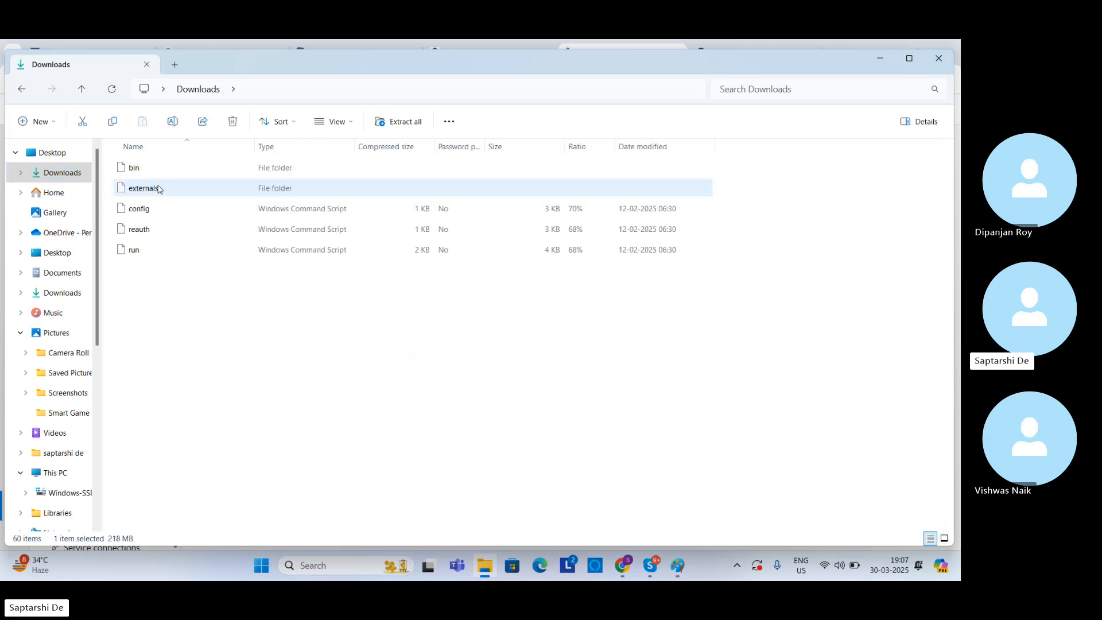
pyautogui.click(22, 88)
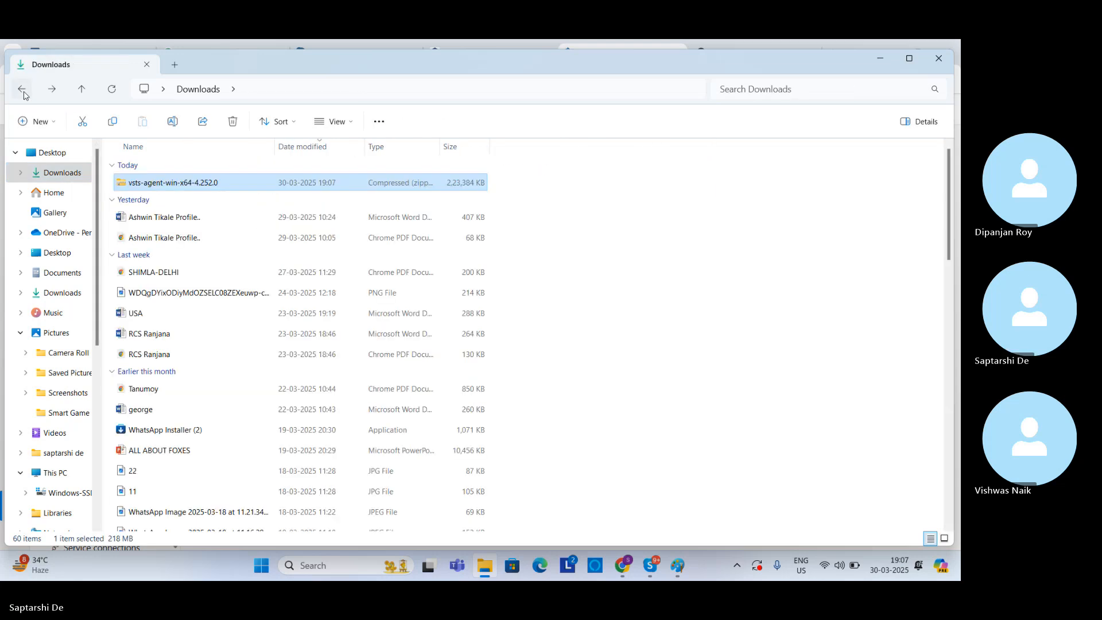
pyautogui.rightClick(152, 185)
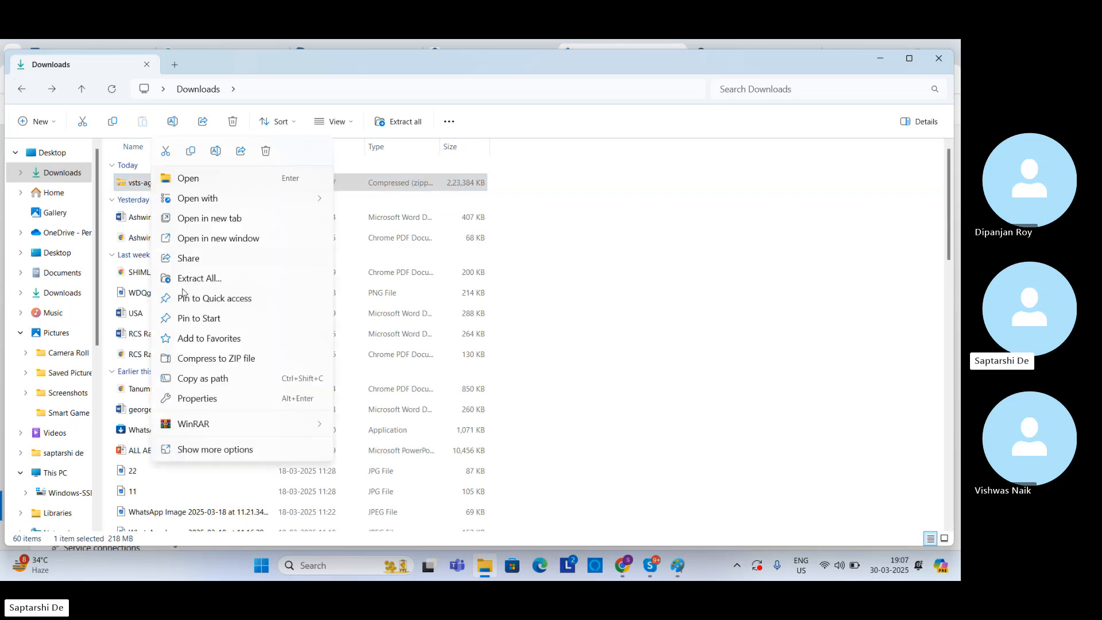
pyautogui.click(202, 449)
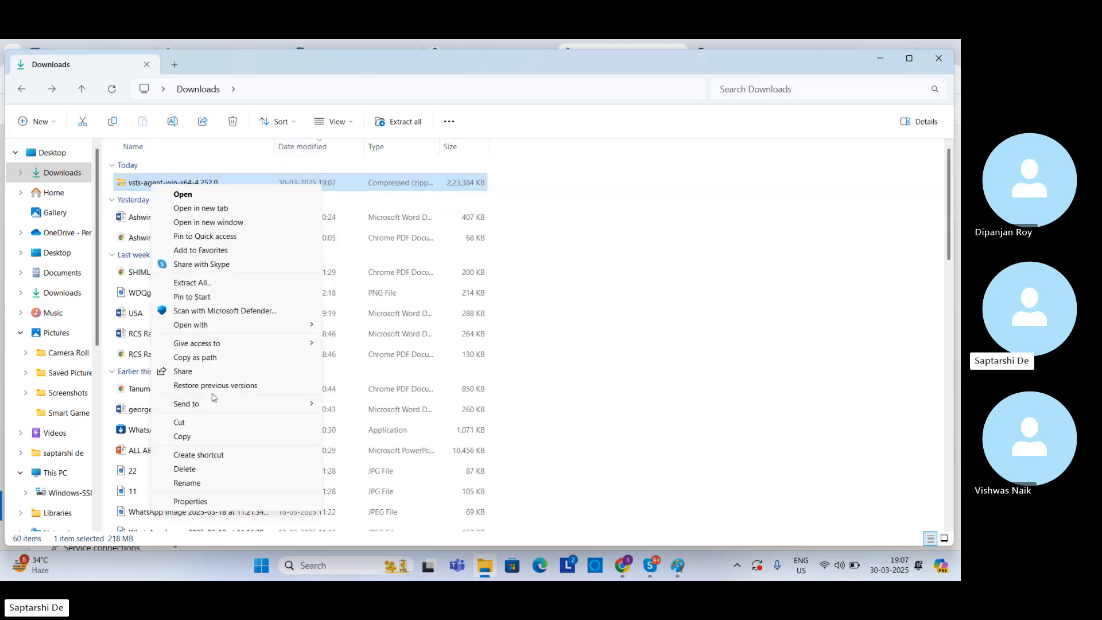
pyautogui.click(194, 442)
# Step: Browse to the root of the Windows-SSD (C:) drive
pyautogui.scroll(-1, 98, 323)
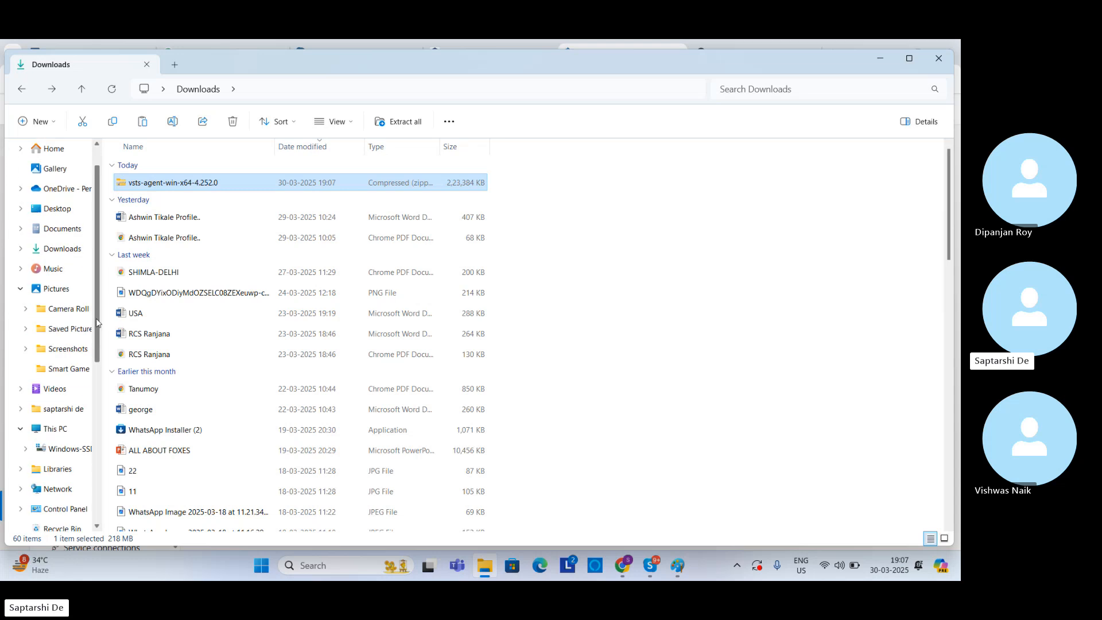
pyautogui.scroll(-1, 98, 326)
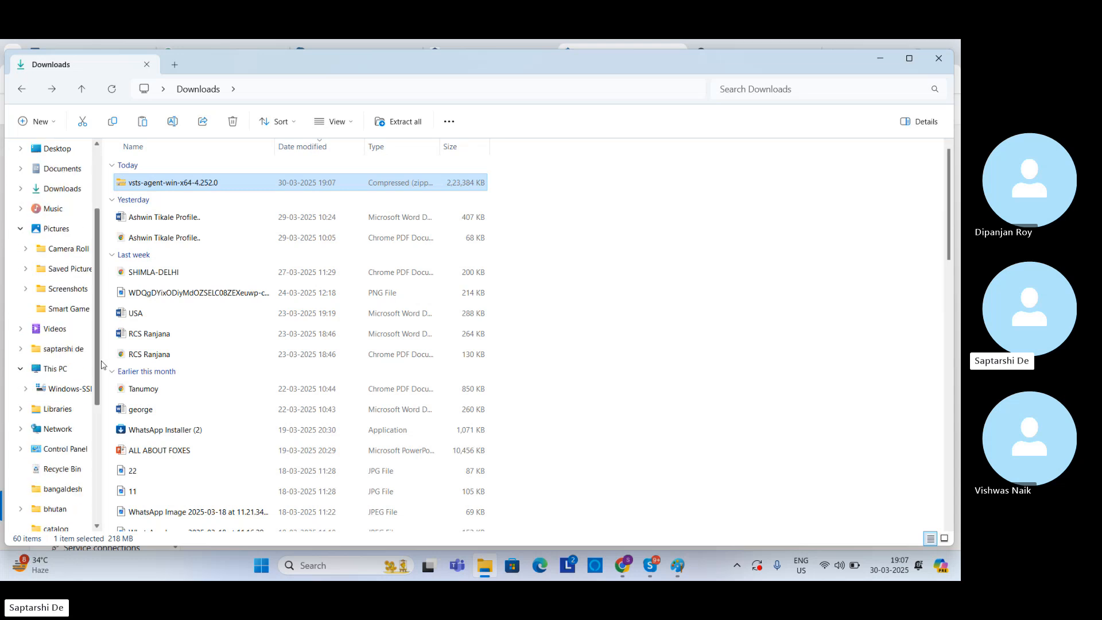
pyautogui.scroll(3, 99, 325)
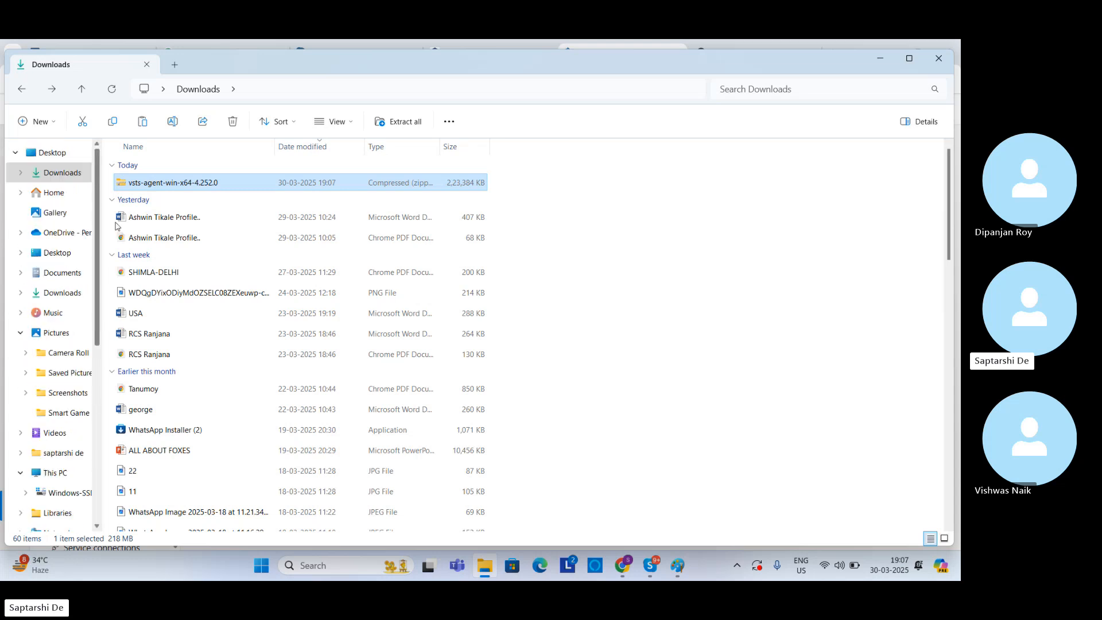
pyautogui.click(52, 201)
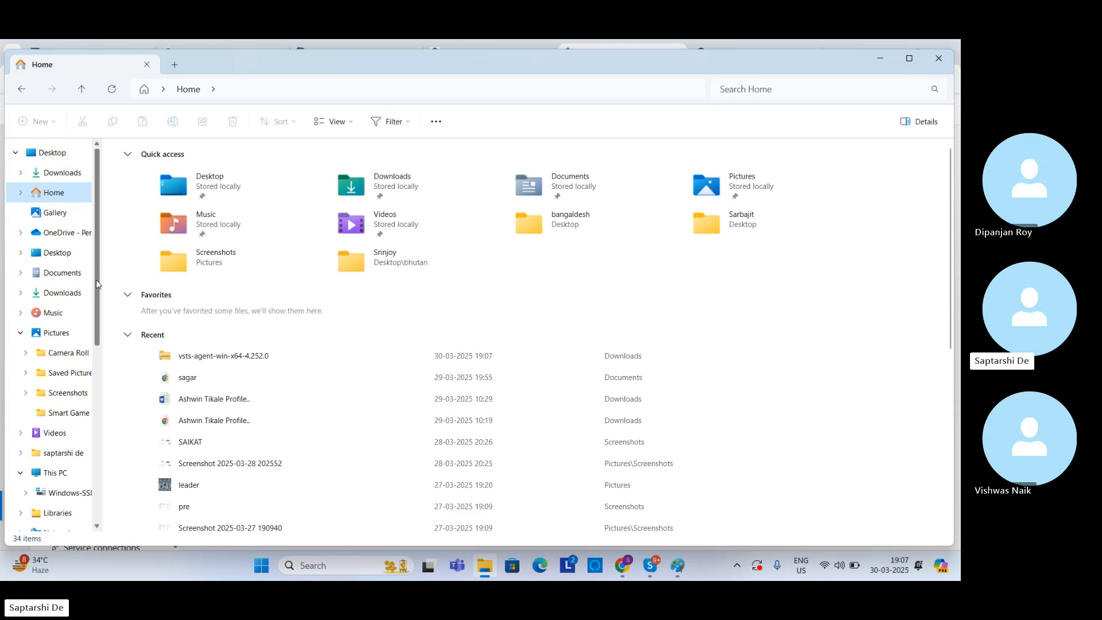
pyautogui.scroll(-1, 96, 291)
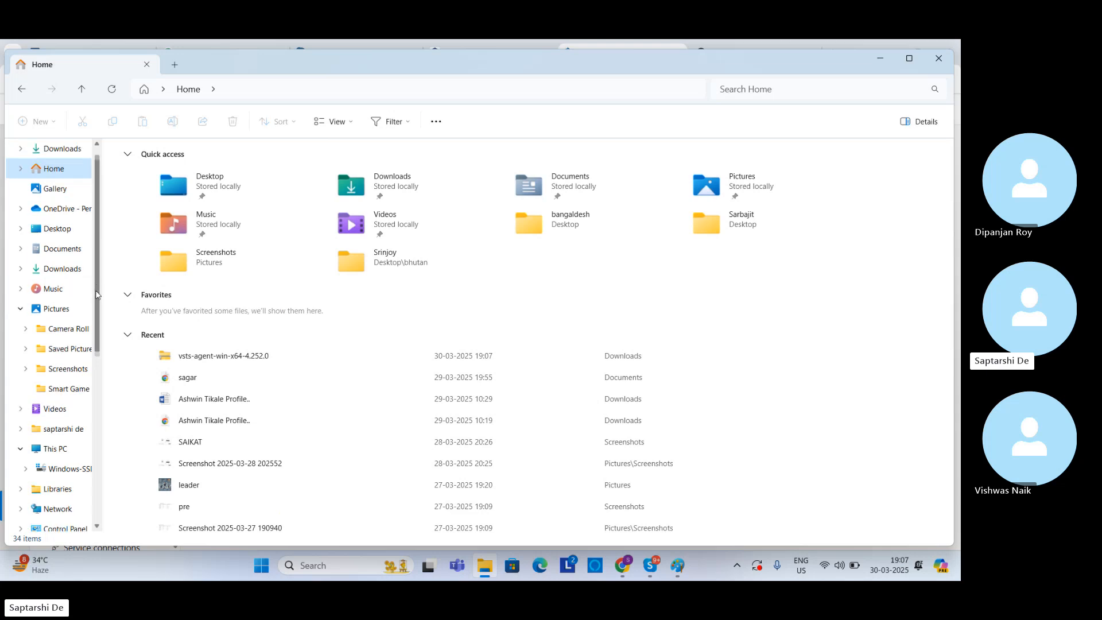
pyautogui.click(56, 471)
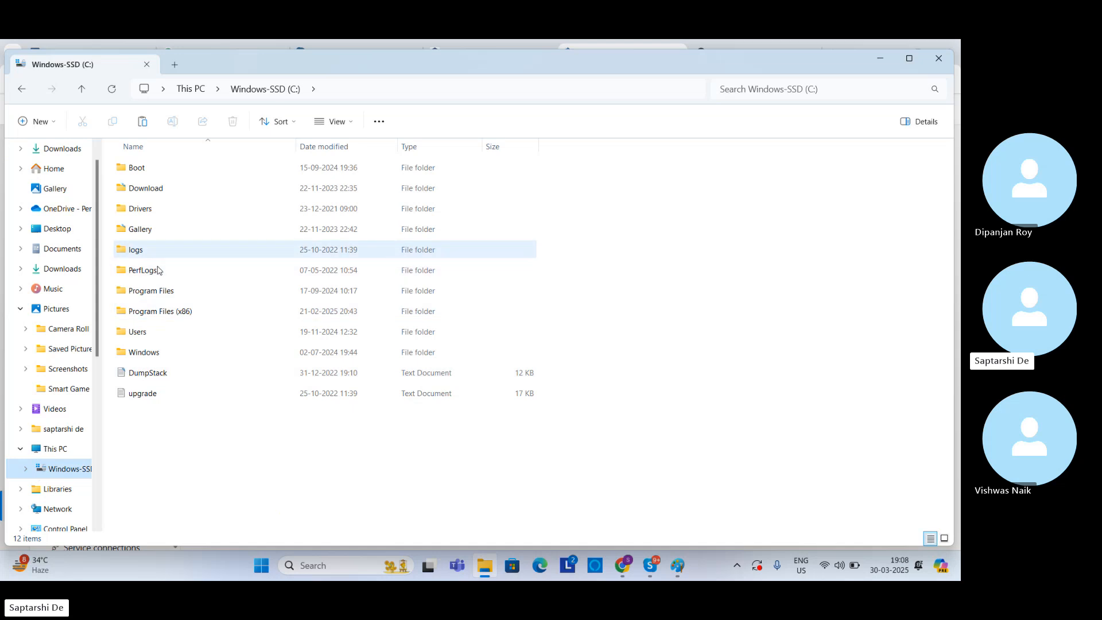
# Step: Create a new folder named MYCICD in the root of the C: drive
pyautogui.rightClick(160, 439)
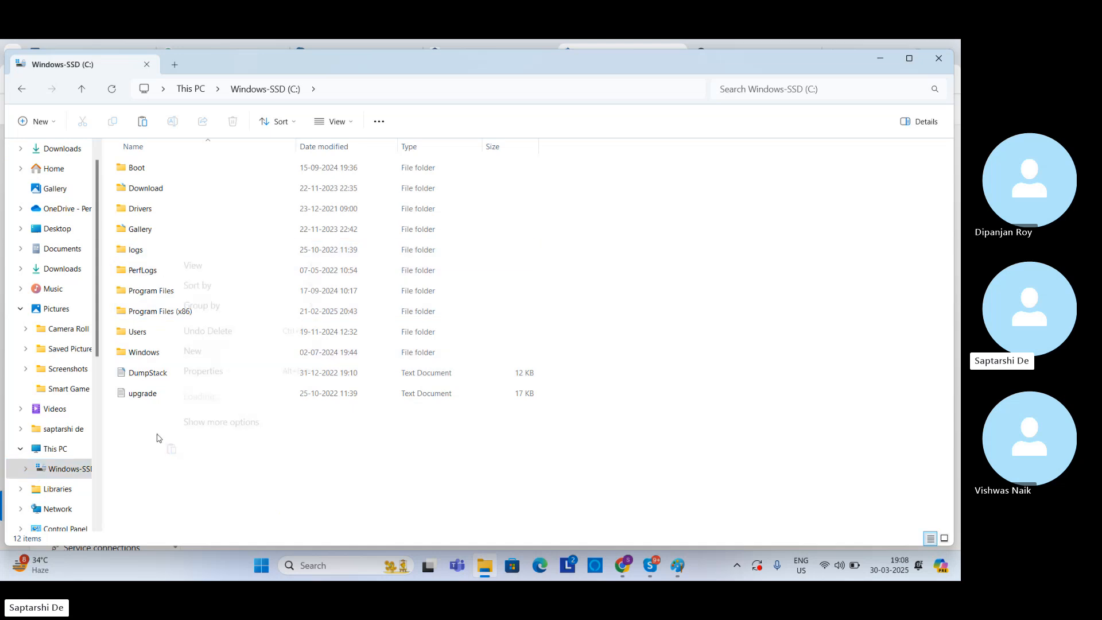
pyautogui.click(229, 428)
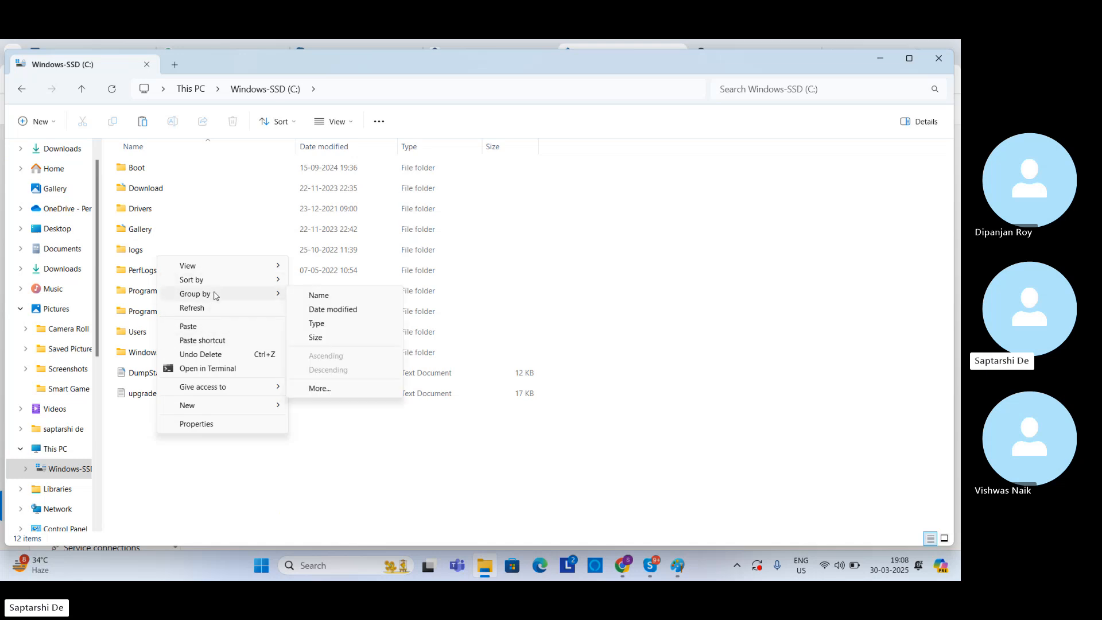
pyautogui.moveTo(224, 406)
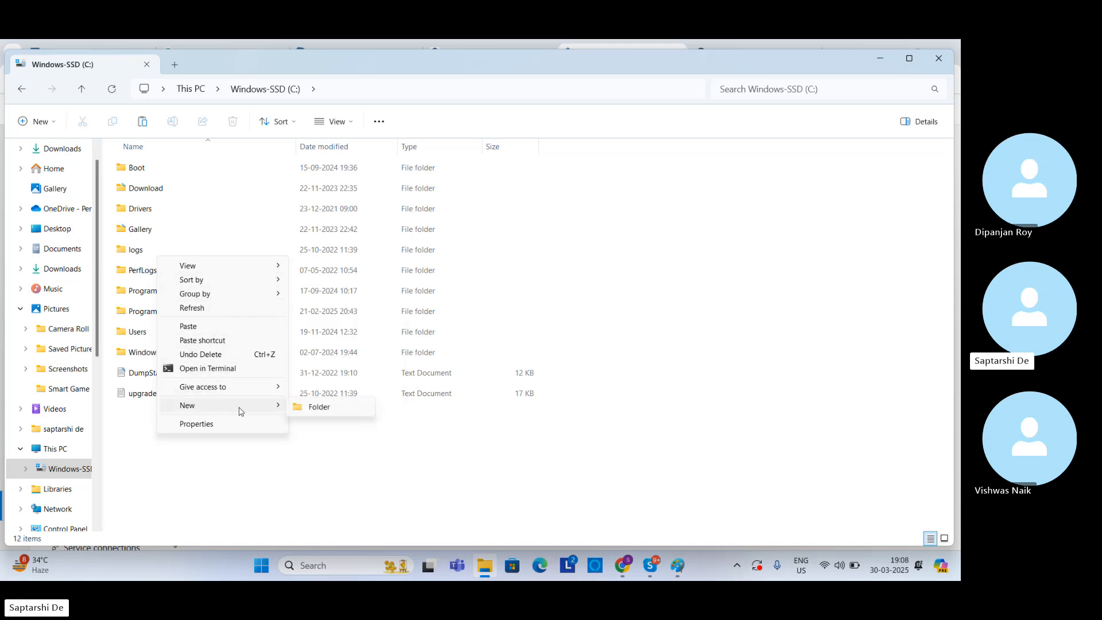
pyautogui.click(313, 408)
pyautogui.press('capslock')
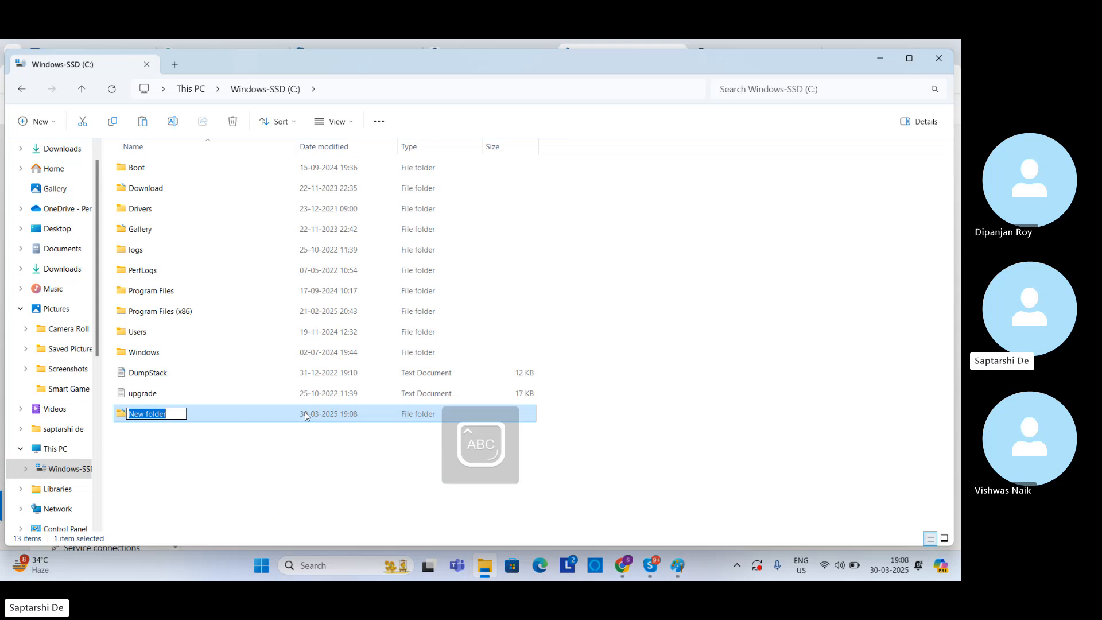
pyautogui.write('MY')
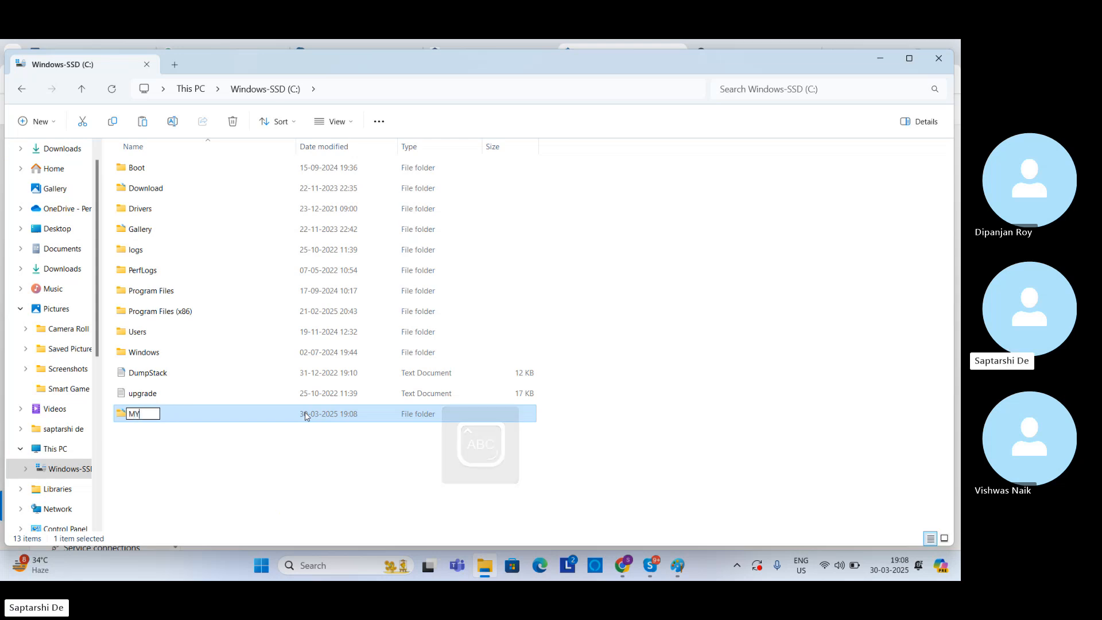
pyautogui.write('CICD')
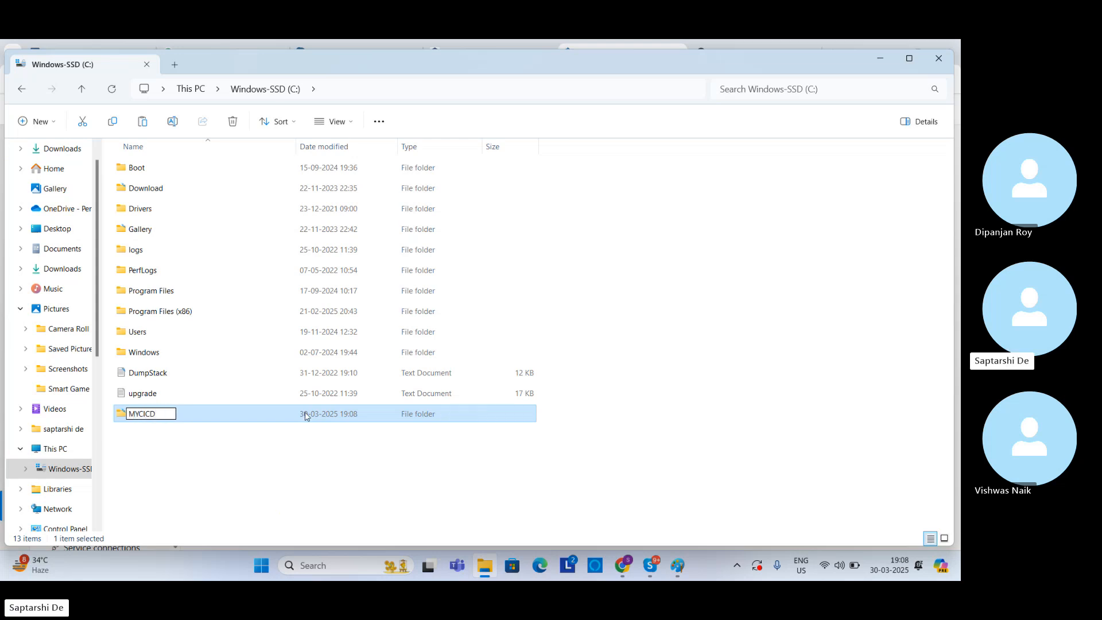
pyautogui.click(248, 439)
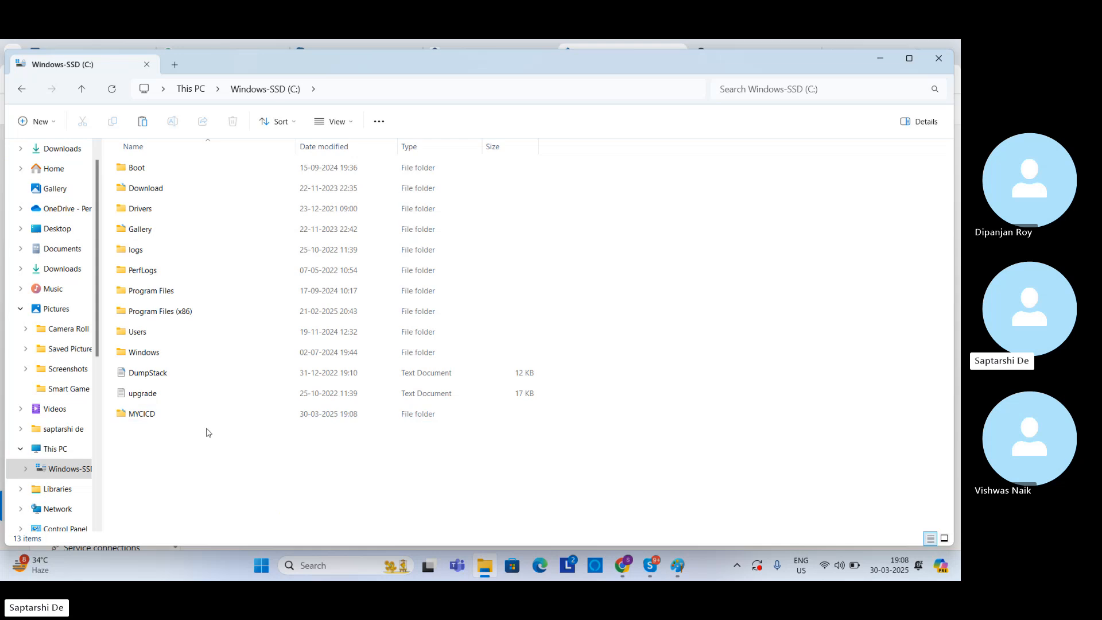
# Step: Rename the MYCICD folder on the C: drive to Mypool
pyautogui.rightClick(163, 416)
pyautogui.click(192, 400)
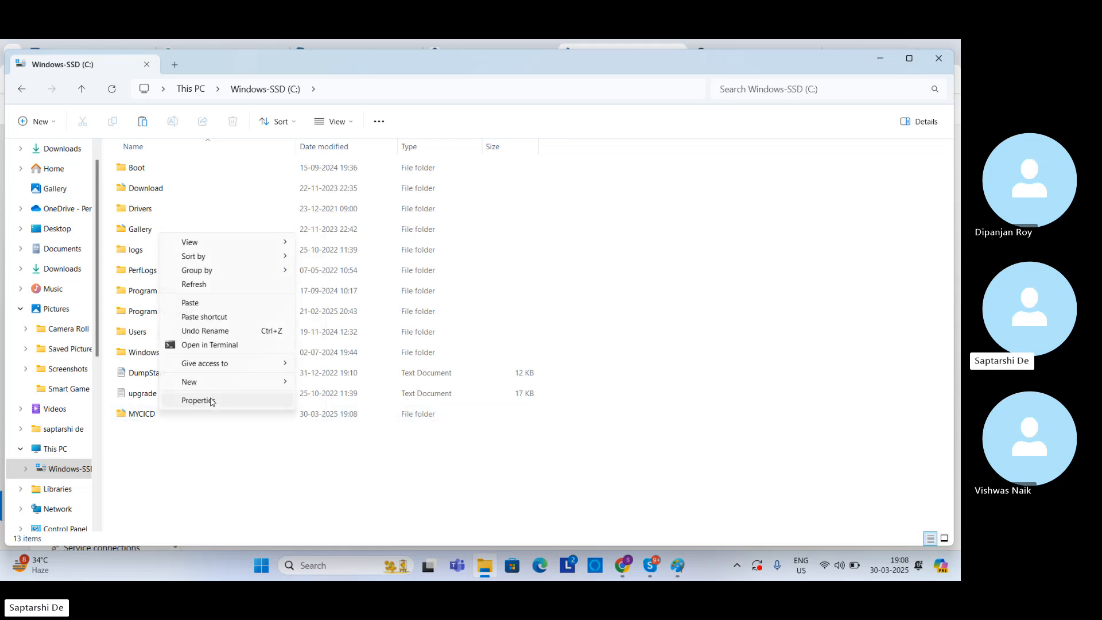
pyautogui.click(153, 432)
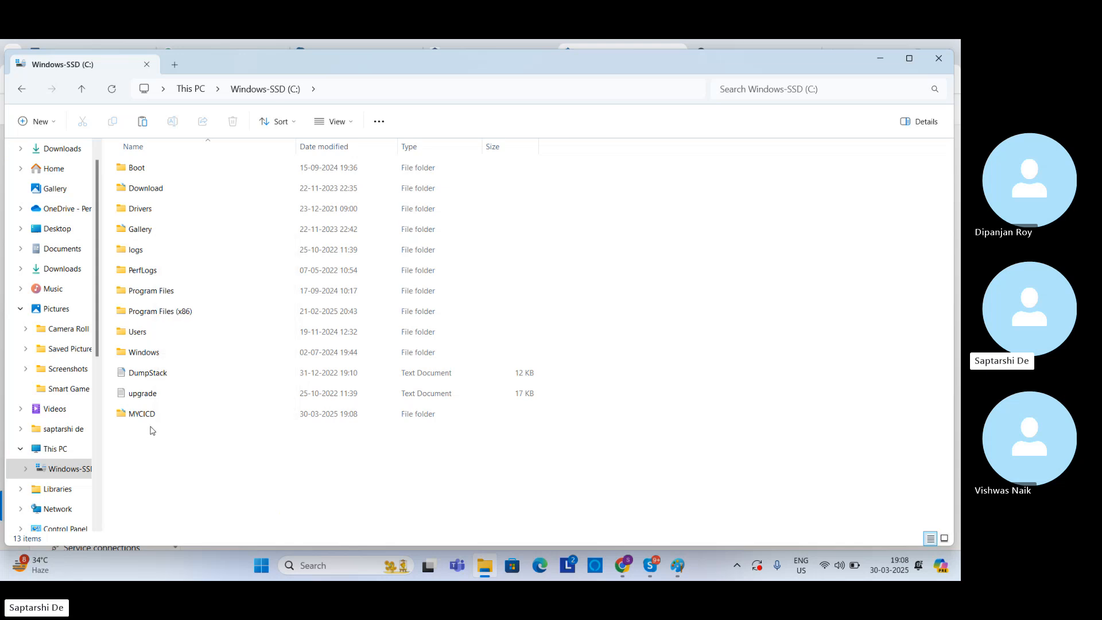
pyautogui.click(148, 415)
pyautogui.click(148, 414)
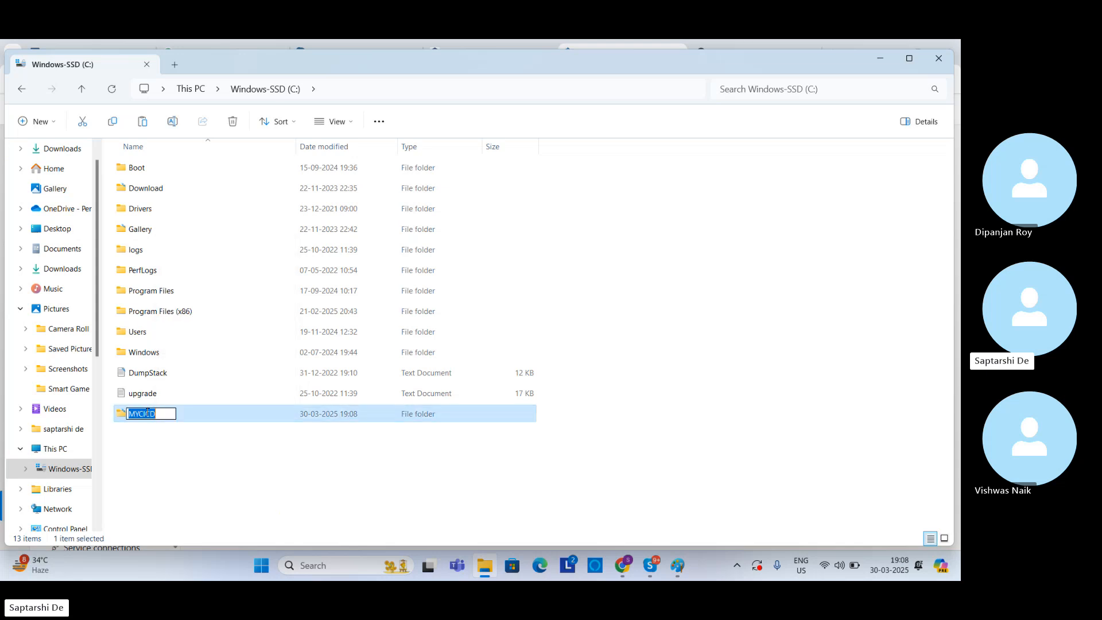
pyautogui.write('M')
pyautogui.press('capslock')
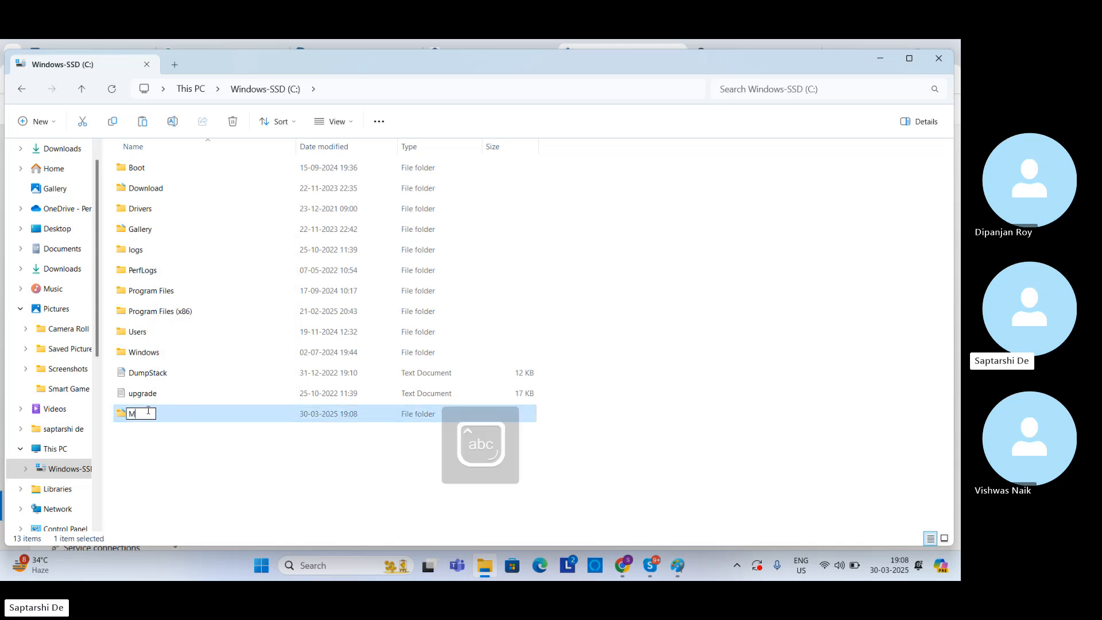
pyautogui.write('ypool')
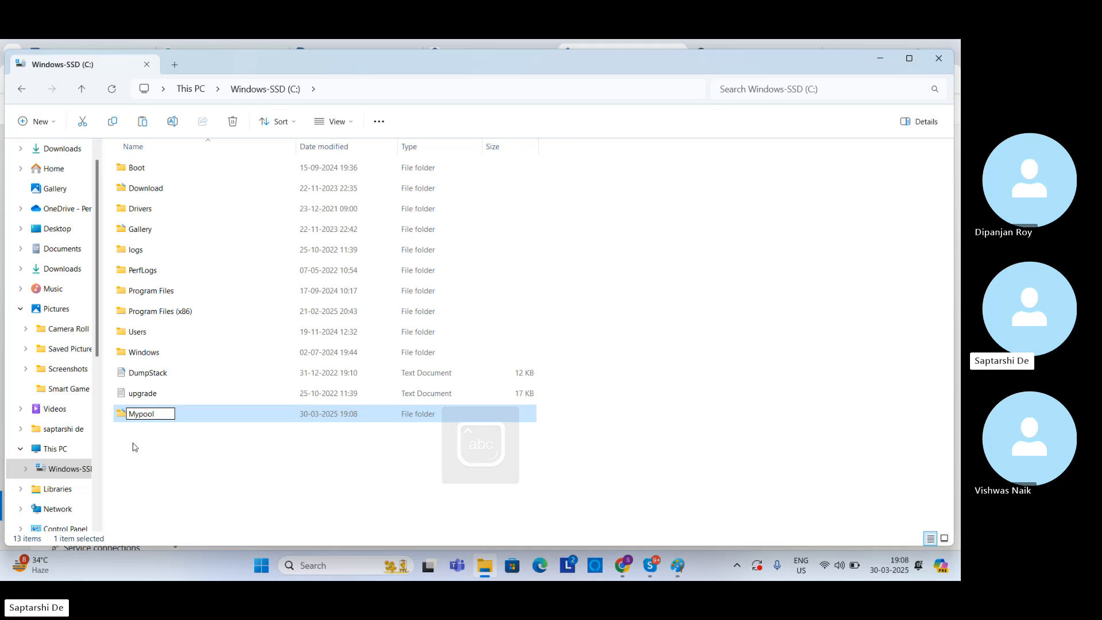
pyautogui.click(148, 431)
# Step: Paste the copied agent archive into the Mypool folder and cut all the items inside that archive
pyautogui.doubleClick(146, 416)
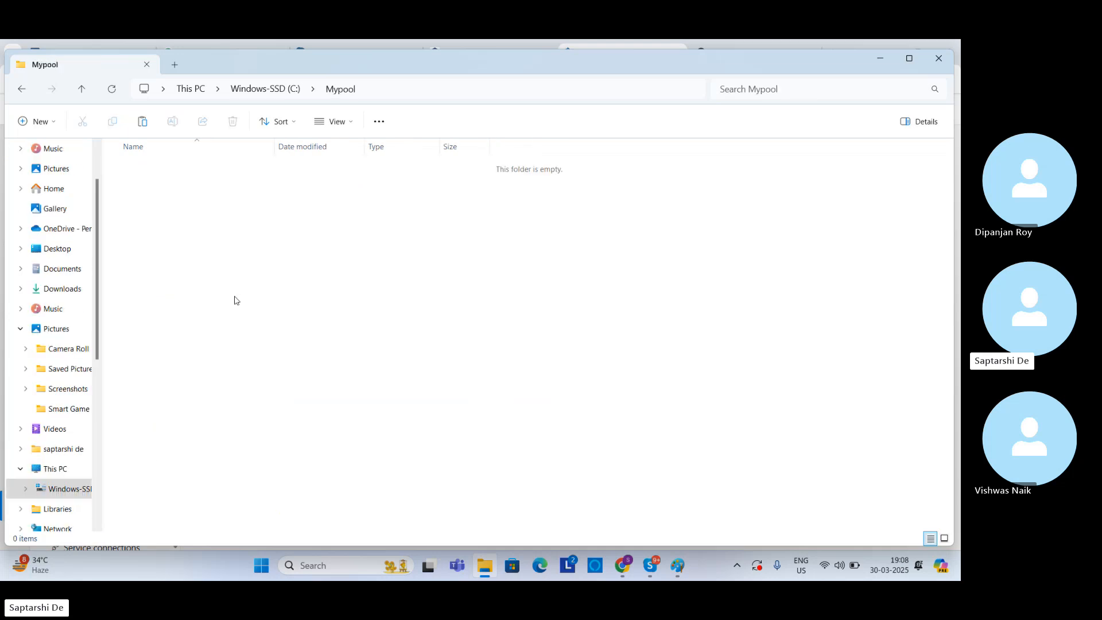
pyautogui.hotkey('ctrl', 'v')
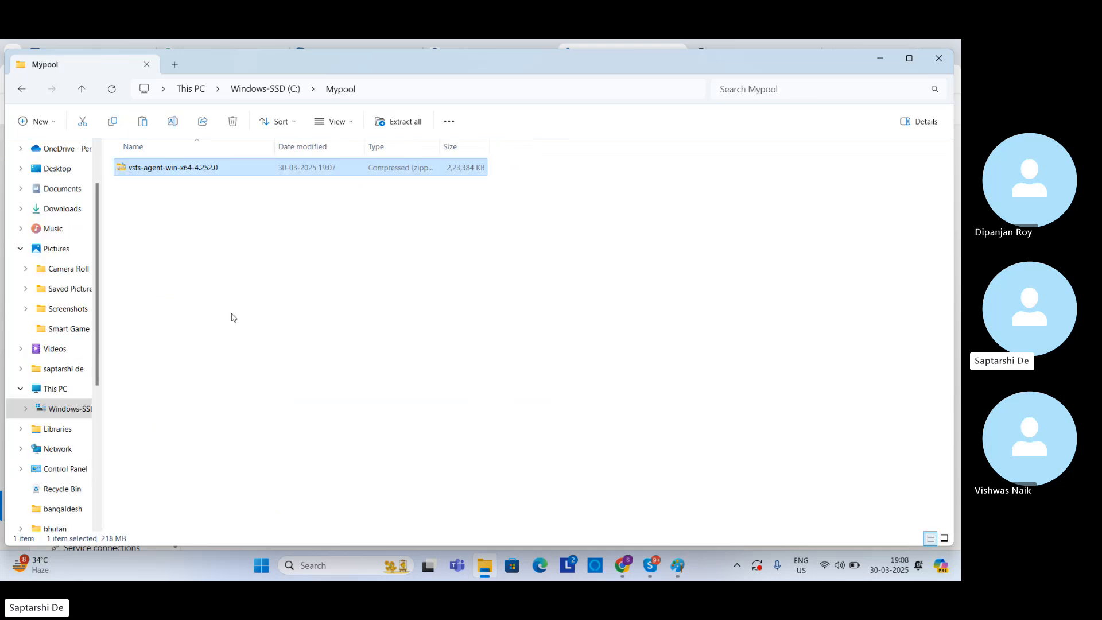
pyautogui.doubleClick(190, 168)
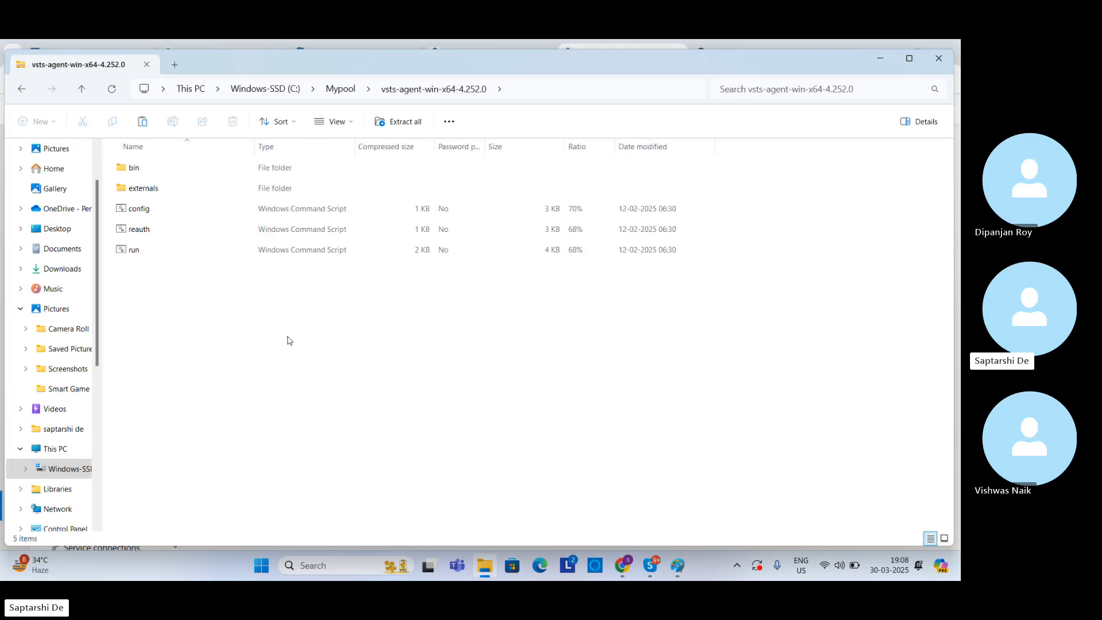
pyautogui.moveTo(283, 372); pyautogui.dragTo(73, 131)
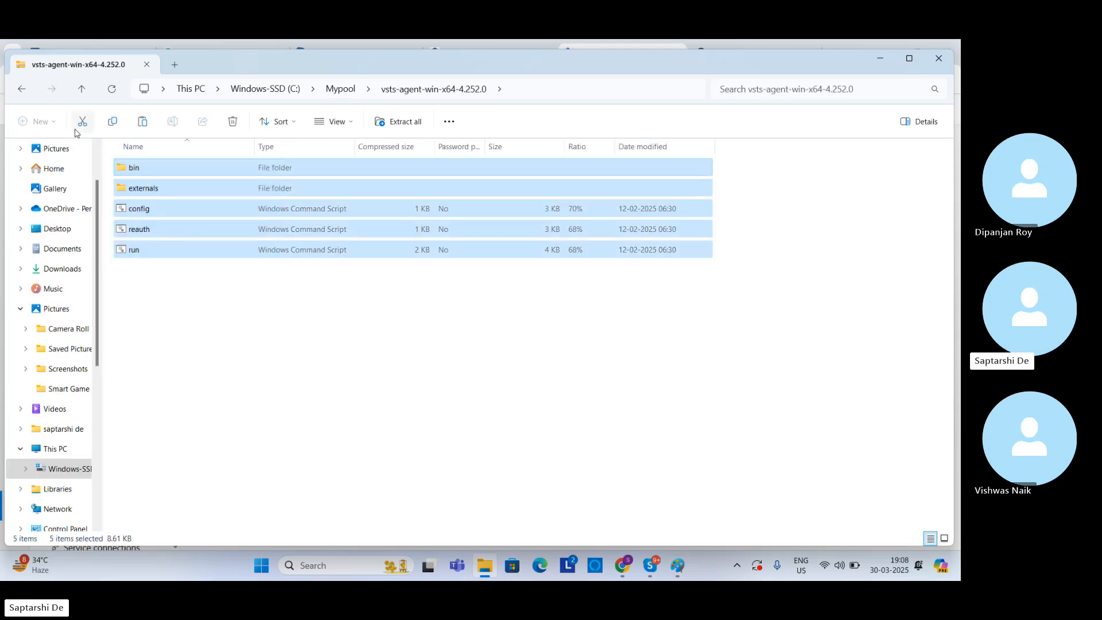
pyautogui.click(82, 121)
pyautogui.click(21, 89)
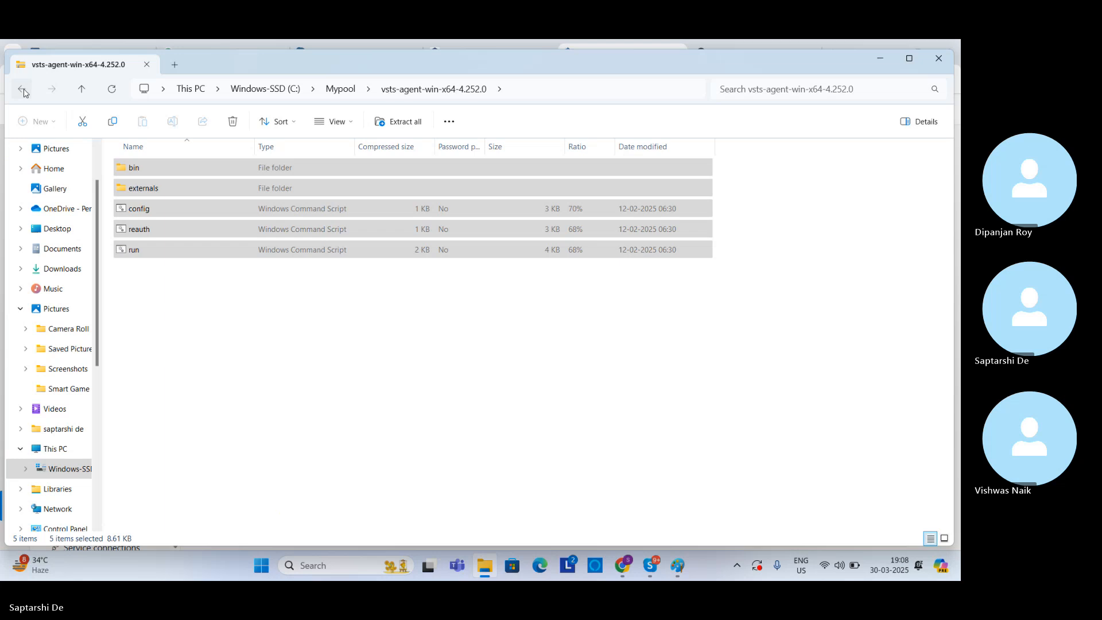
# Step: Paste the cut archive contents directly into the Mypool folder
pyautogui.rightClick(167, 289)
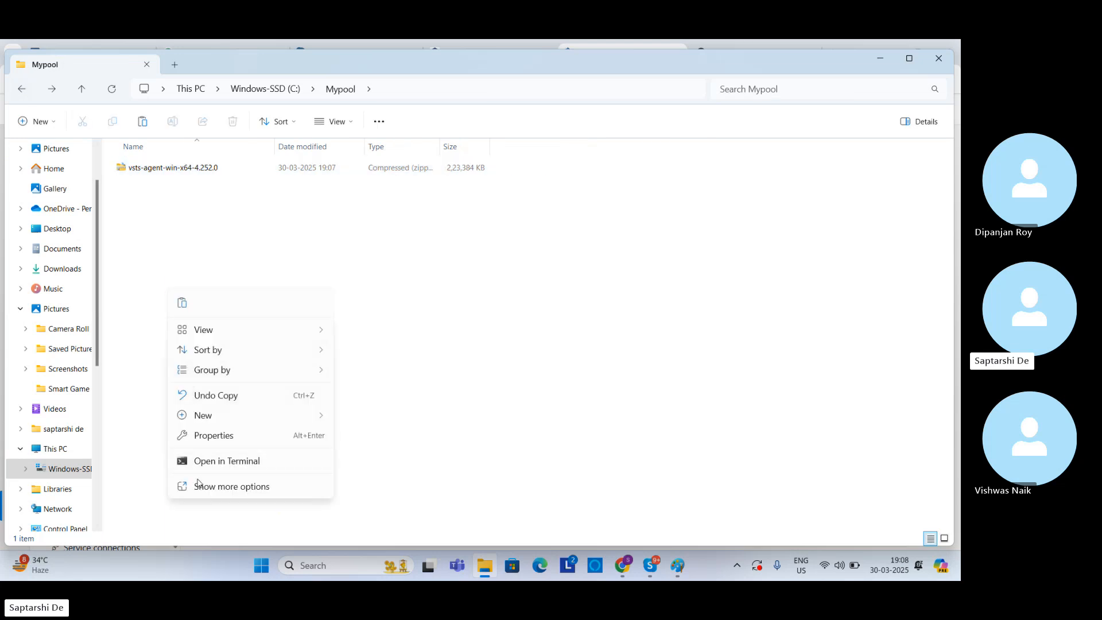
pyautogui.click(198, 487)
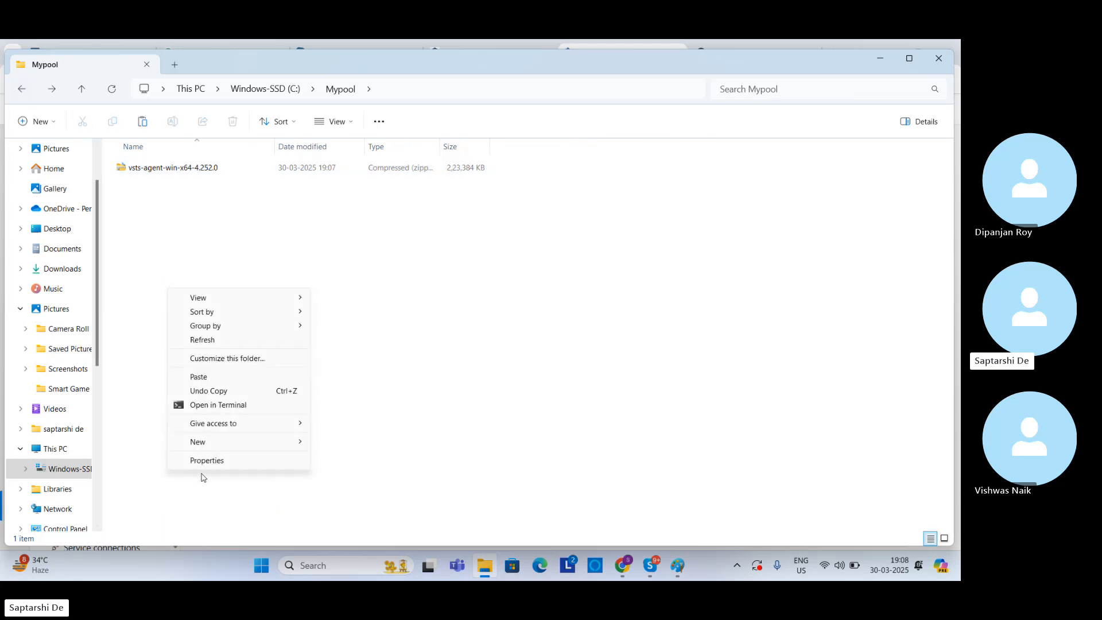
pyautogui.click(212, 381)
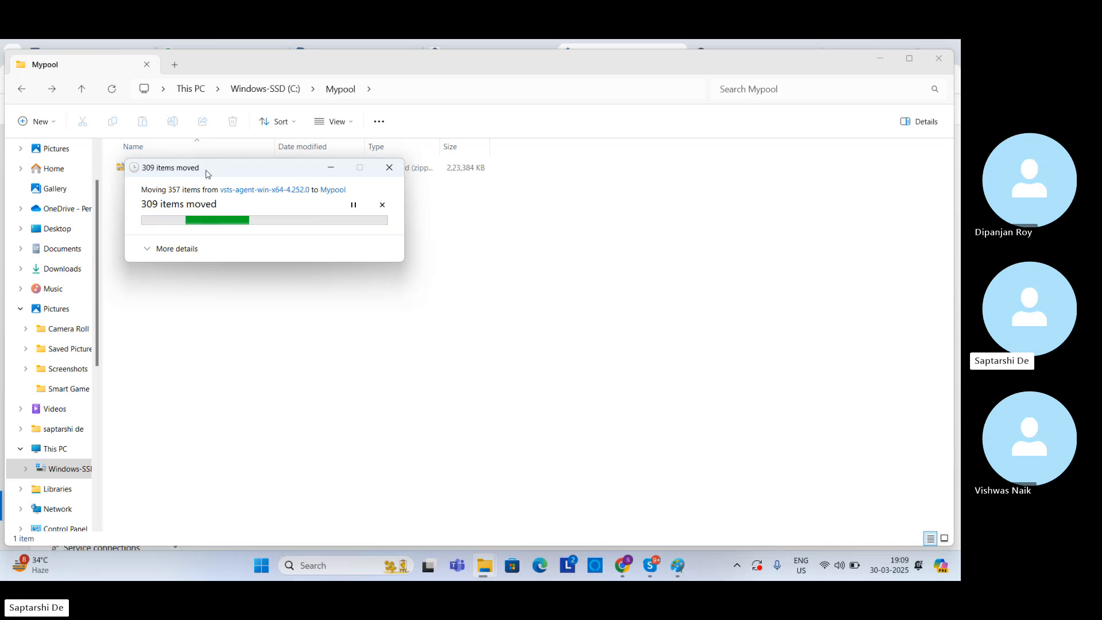
pyautogui.moveTo(206, 172); pyautogui.dragTo(399, 198)
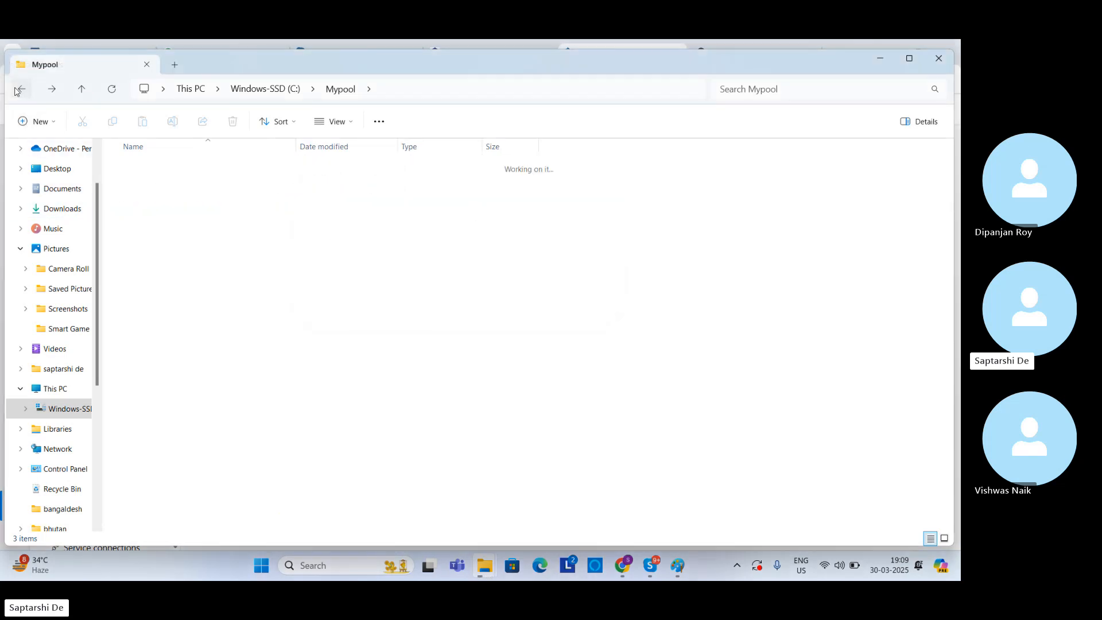
# Step: Check the contents of the Mypool folder and its bin subfolder
pyautogui.click(17, 91)
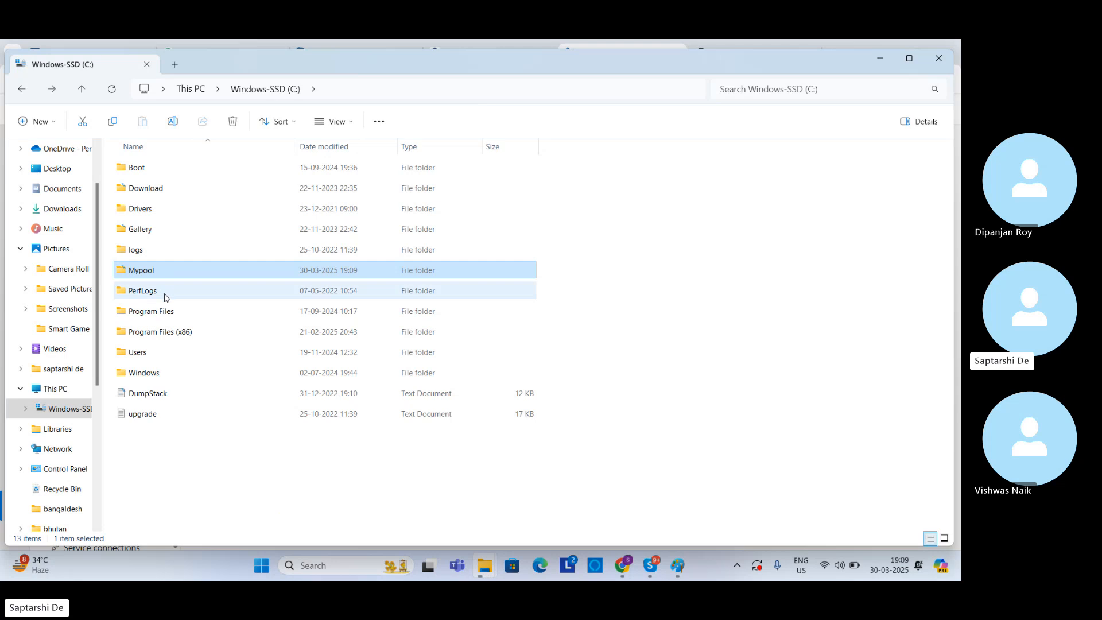
pyautogui.doubleClick(144, 270)
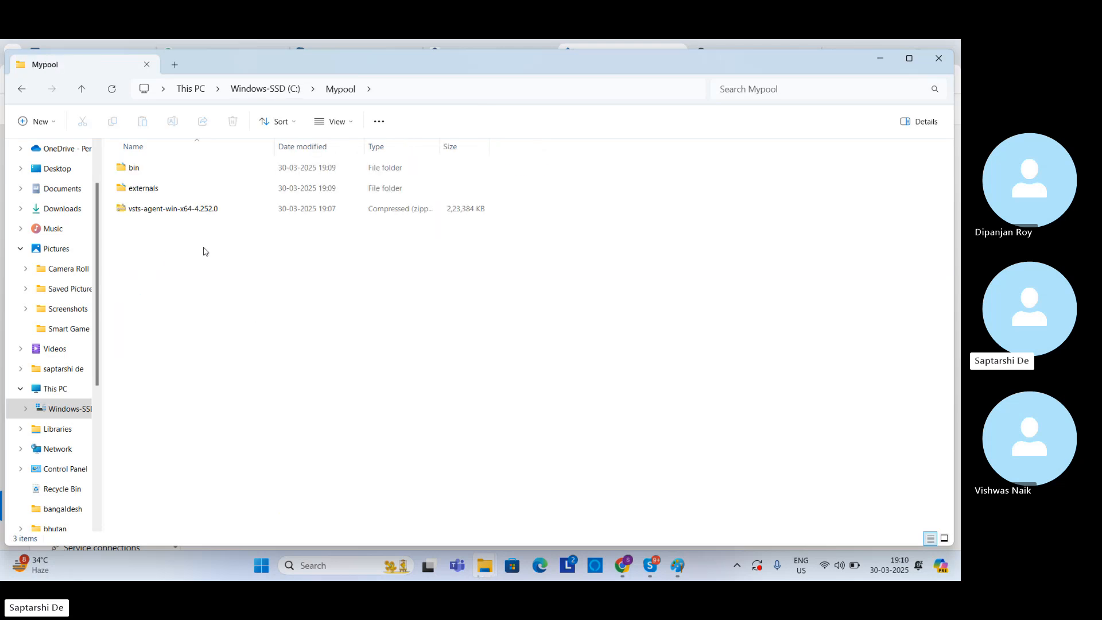
pyautogui.doubleClick(137, 168)
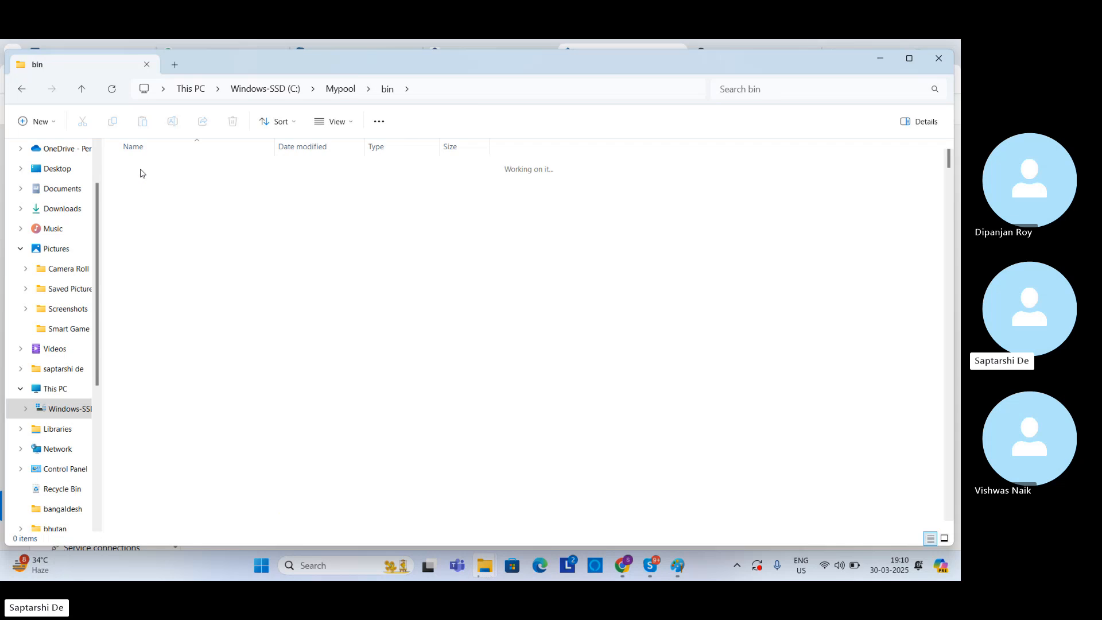
pyautogui.click(22, 89)
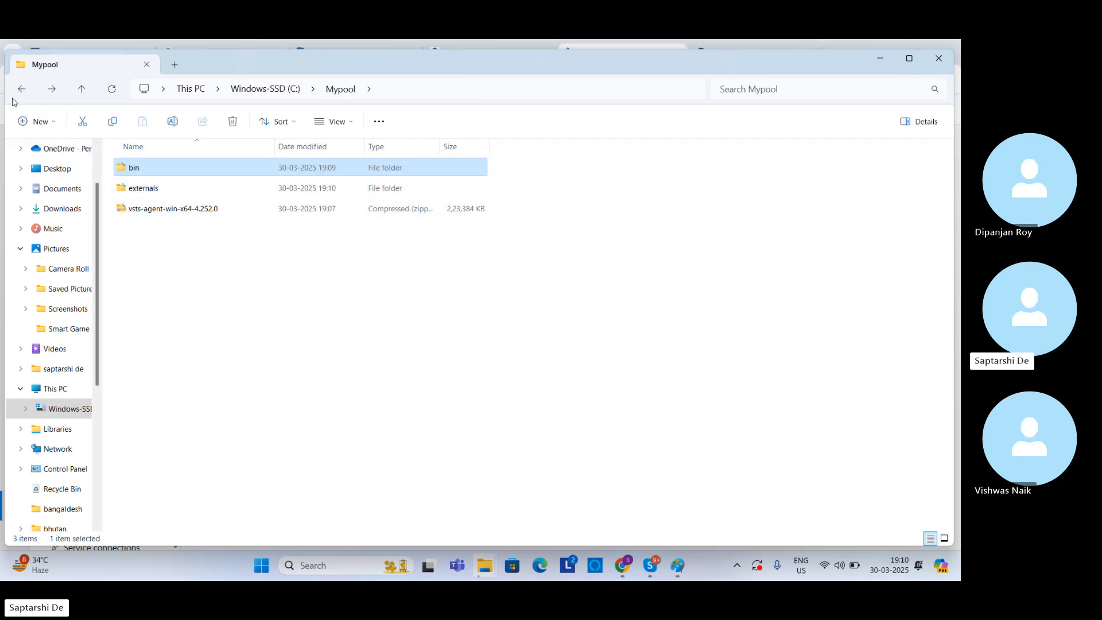
# Step: Cut all items inside the vsts-agent-win-x64-4.252.0 archive in the Downloads folder
pyautogui.click(60, 210)
pyautogui.doubleClick(169, 182)
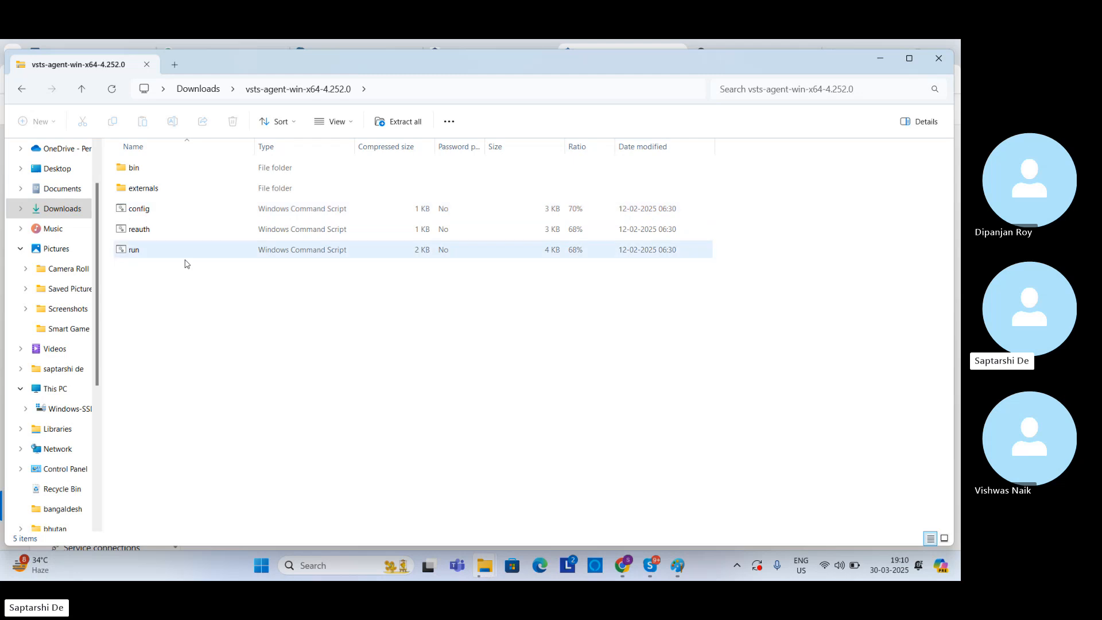
pyautogui.moveTo(194, 290); pyautogui.dragTo(127, 144)
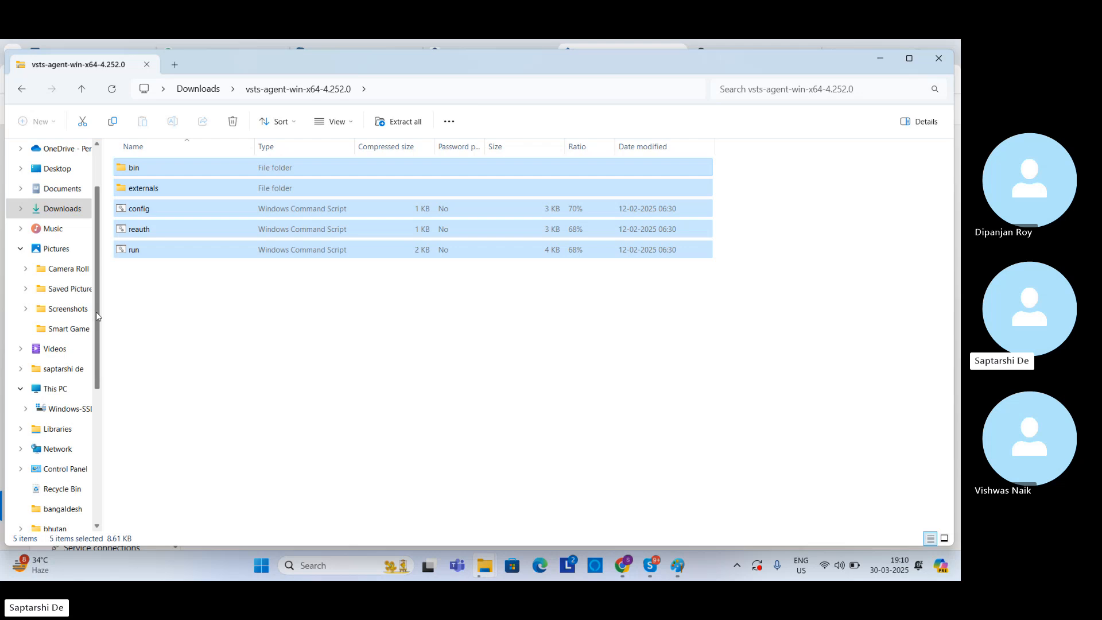
pyautogui.scroll(-1, 96, 313)
pyautogui.moveTo(97, 315); pyautogui.dragTo(98, 322)
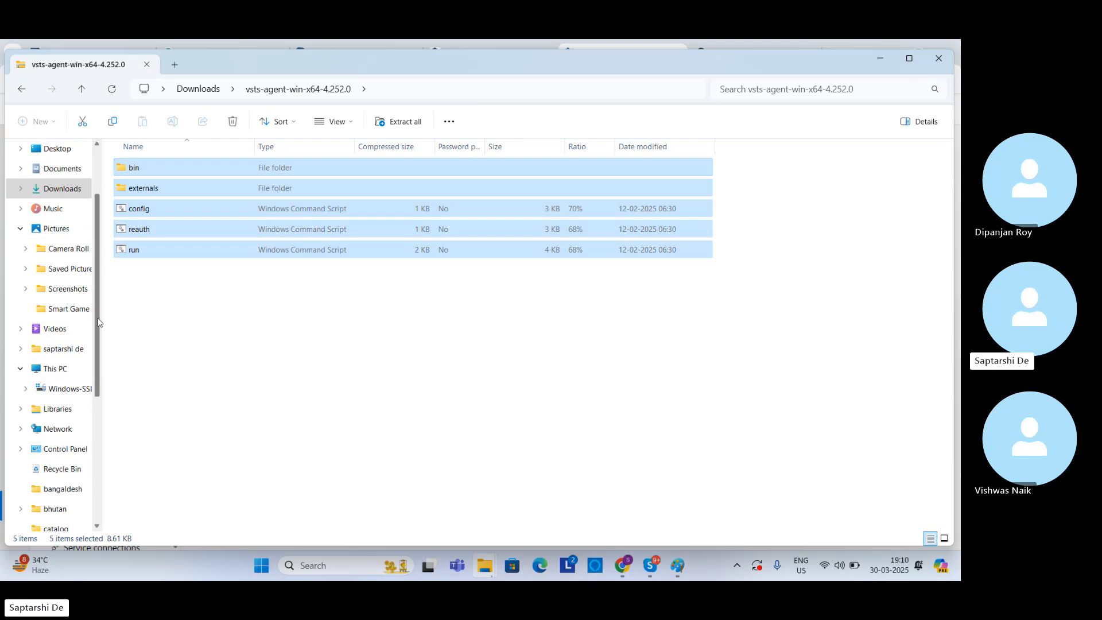
# Step: Move the archive's items into the Mypool folder on the C: drive, replacing the files with the same names
pyautogui.click(60, 372)
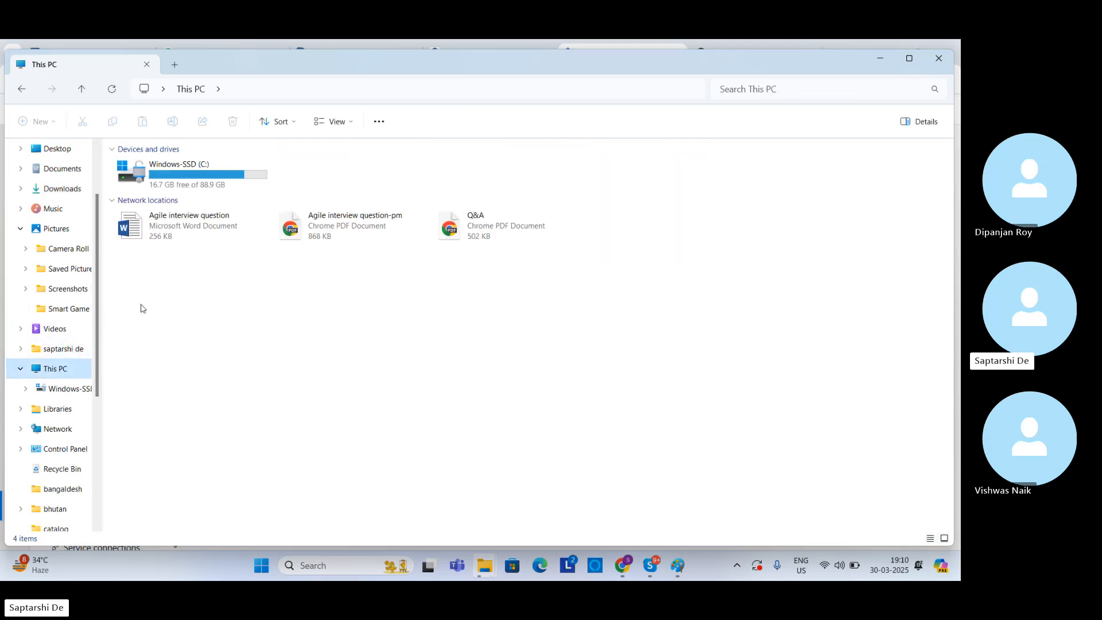
pyautogui.doubleClick(183, 182)
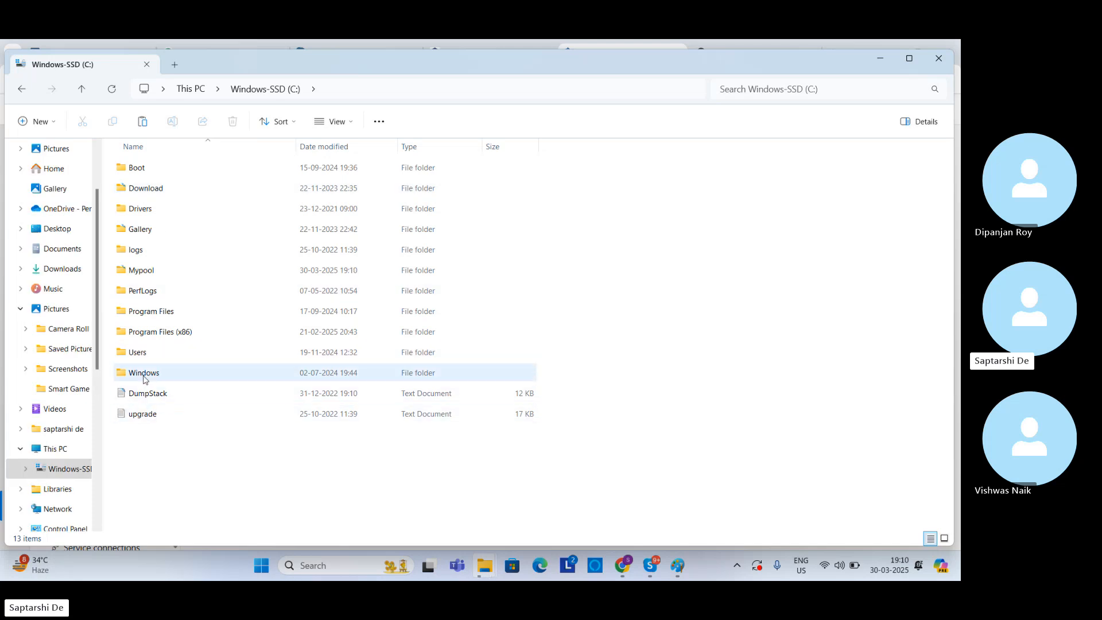
pyautogui.doubleClick(147, 271)
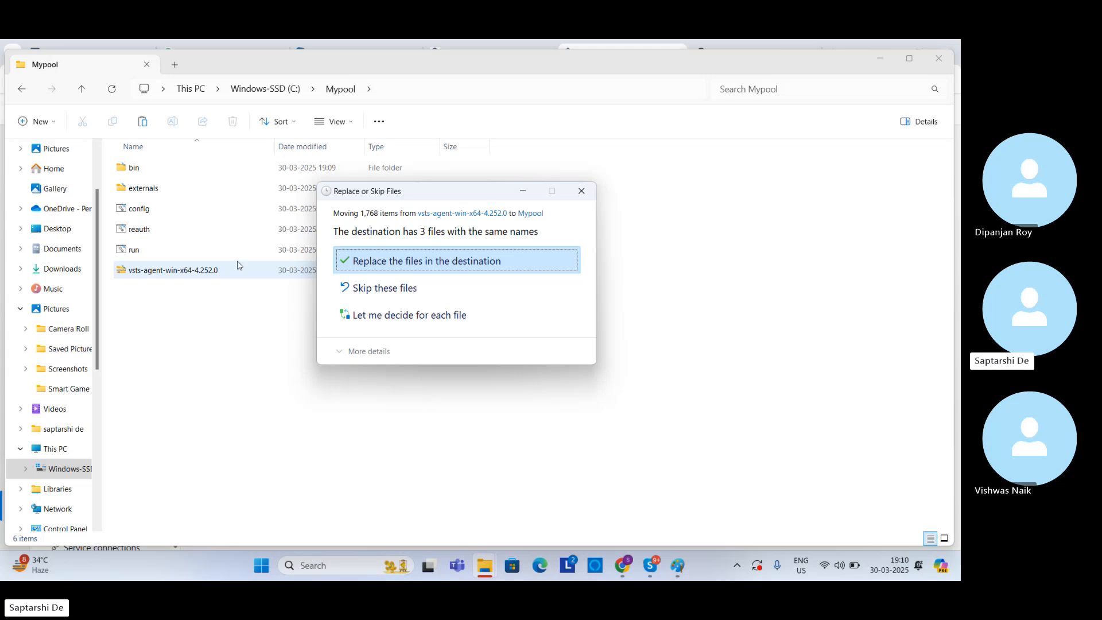
pyautogui.click(395, 262)
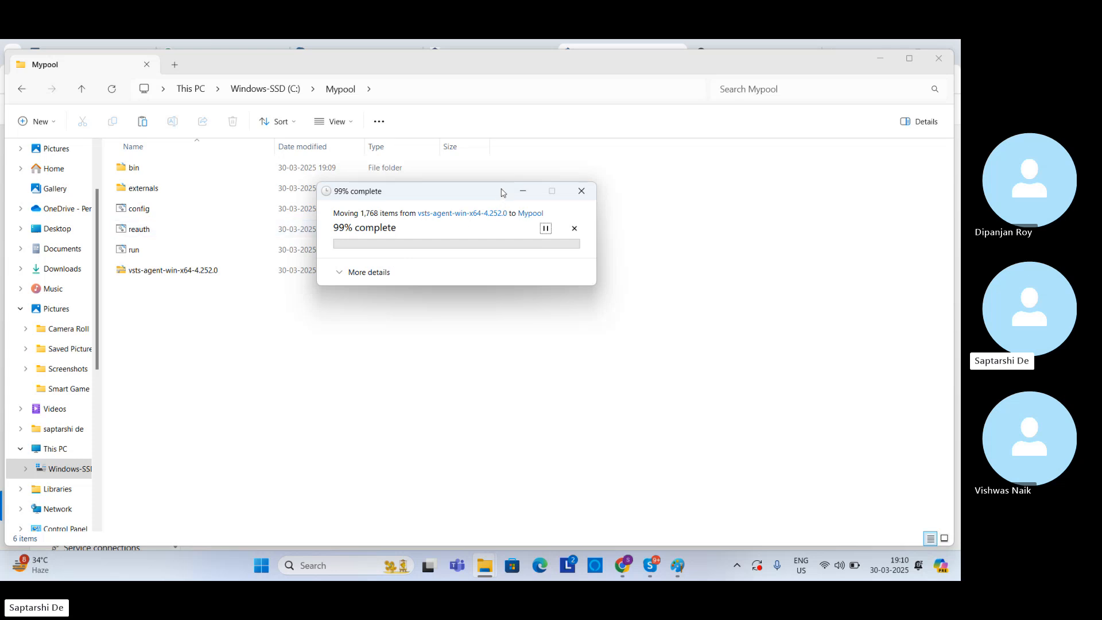
pyautogui.moveTo(501, 192); pyautogui.dragTo(509, 167)
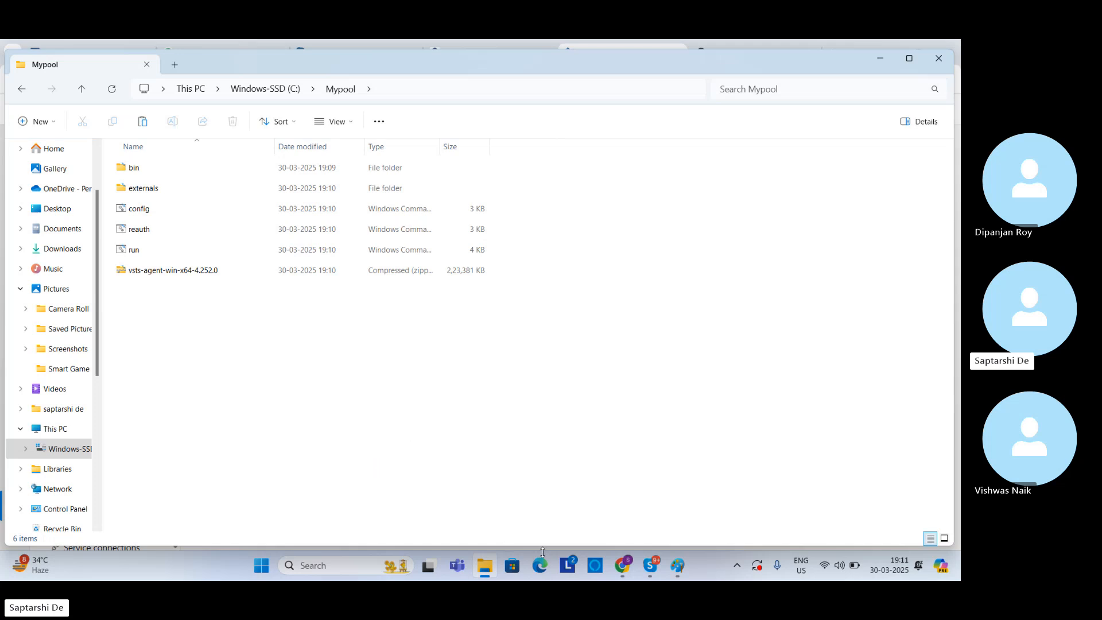
# Step: Switch to Command Prompt and go up two directory levels to the root of C: with cd.
pyautogui.click(354, 562)
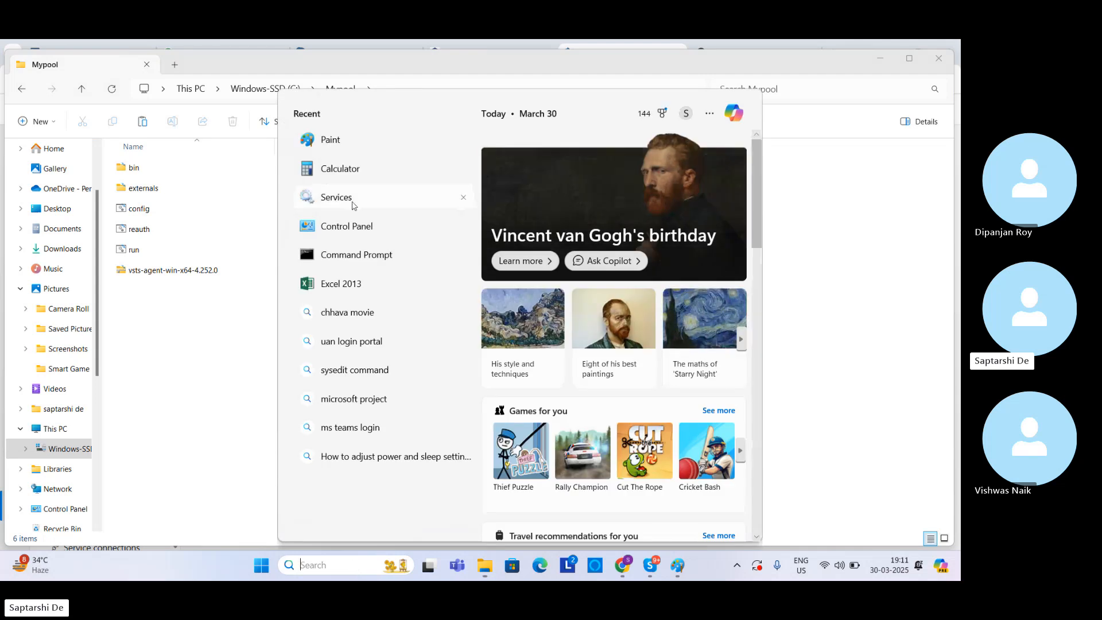
pyautogui.click(338, 262)
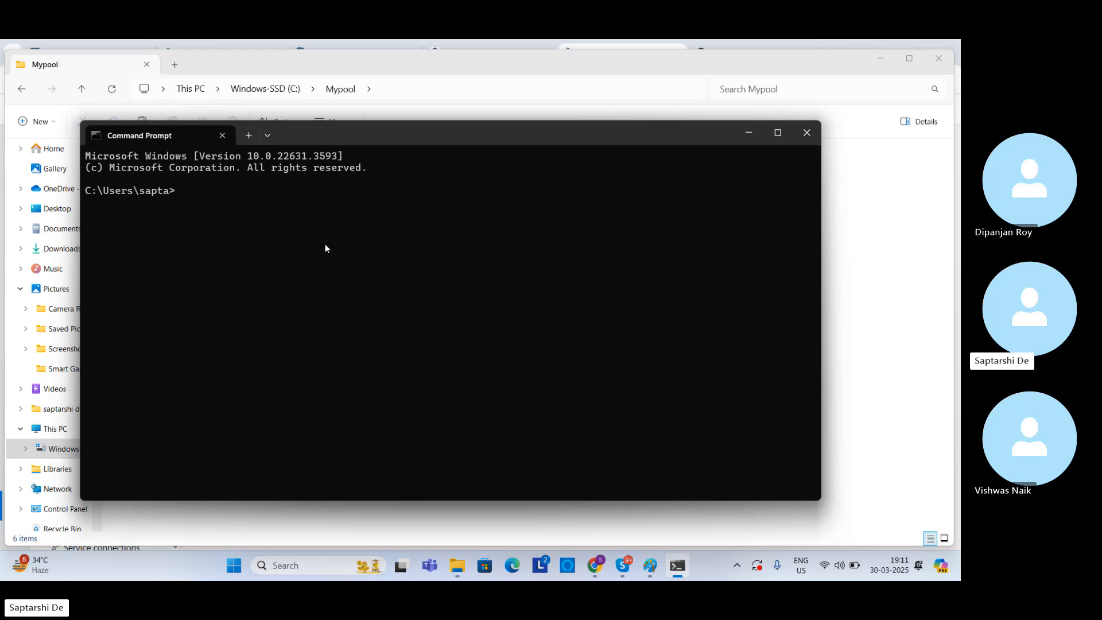
pyautogui.write('cd..')
pyautogui.press('Return')
pyautogui.write('cd..')
pyautogui.press('Return')
pyautogui.write('cd')
# Step: Change the working directory to the agent folder with cd Mypool
pyautogui.click(321, 114)
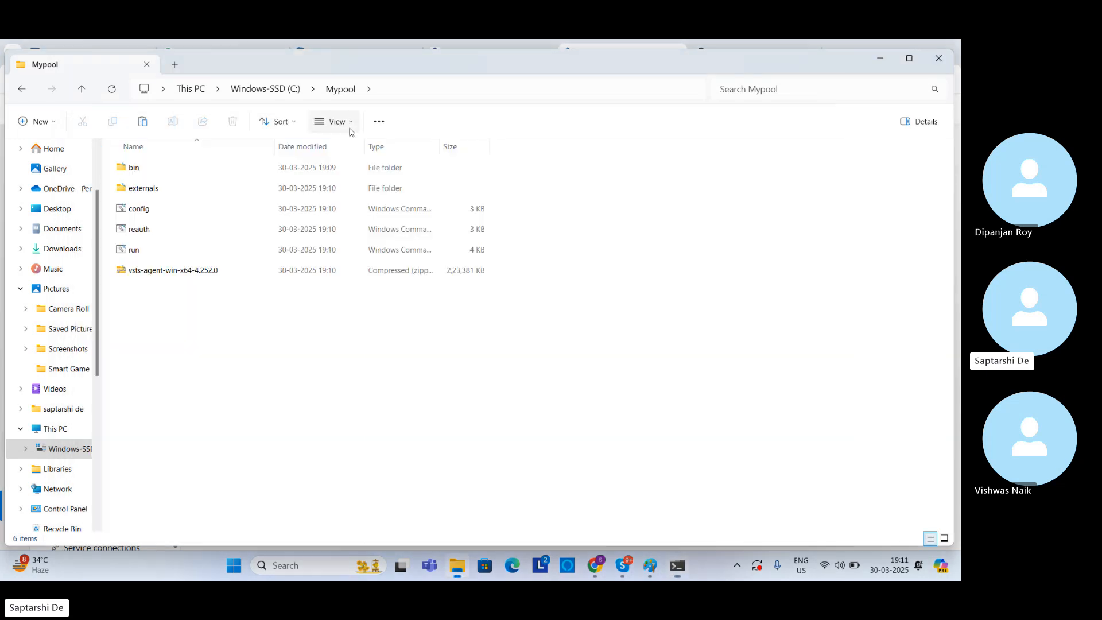
pyautogui.click(677, 567)
pyautogui.write('Mypoo')
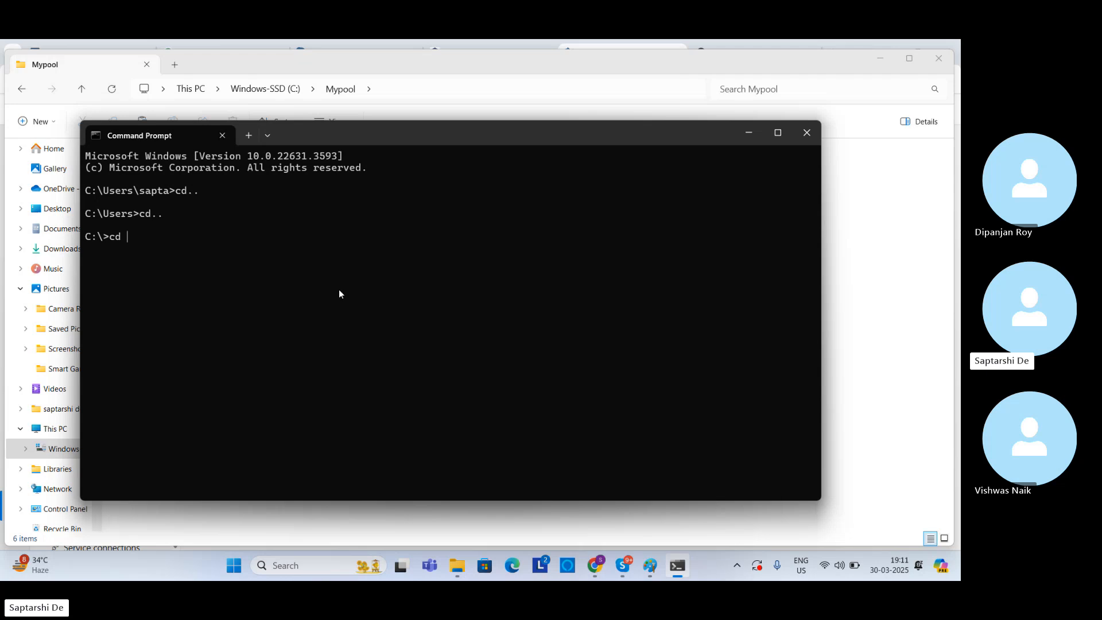
pyautogui.write('l')
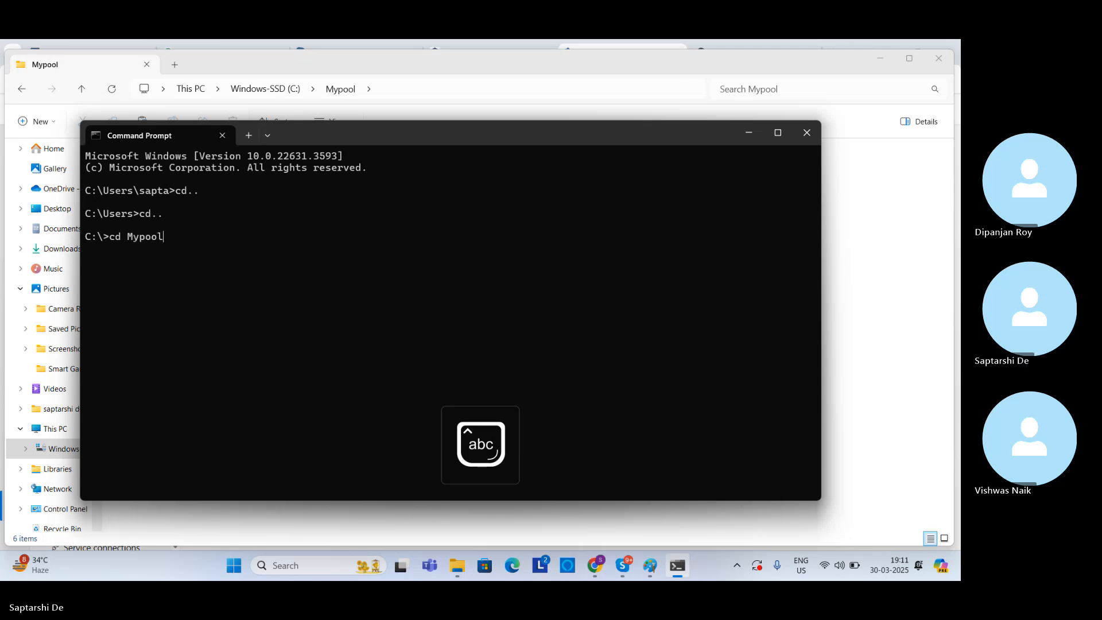
pyautogui.press('Return')
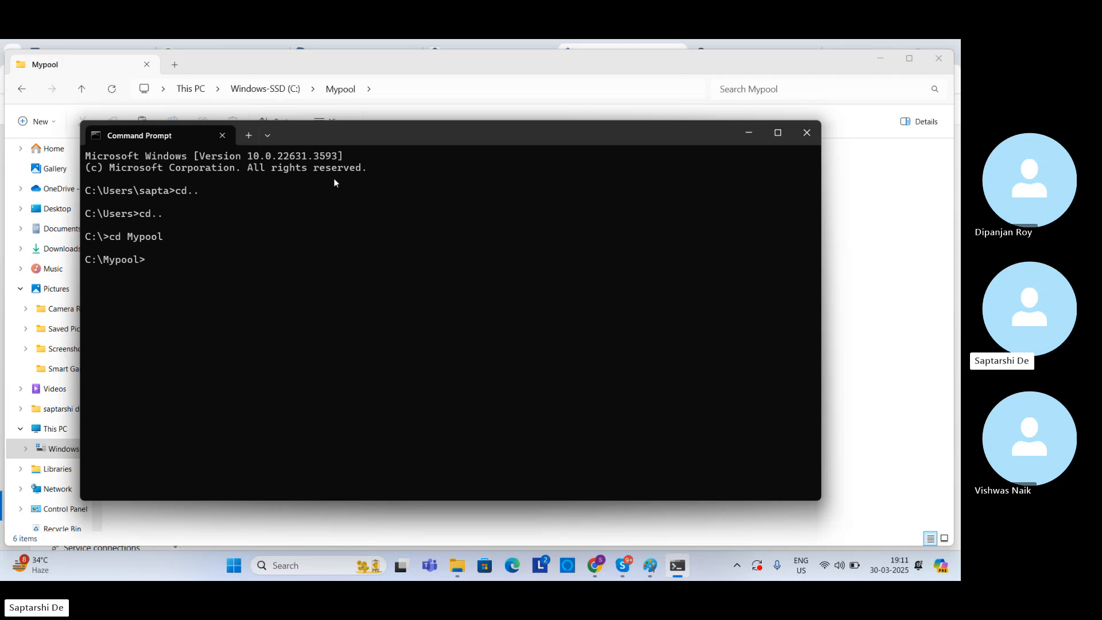
# Step: Run config.cmd in the Mypool directory to start configuring the Azure Pipelines agent
pyautogui.click(335, 117)
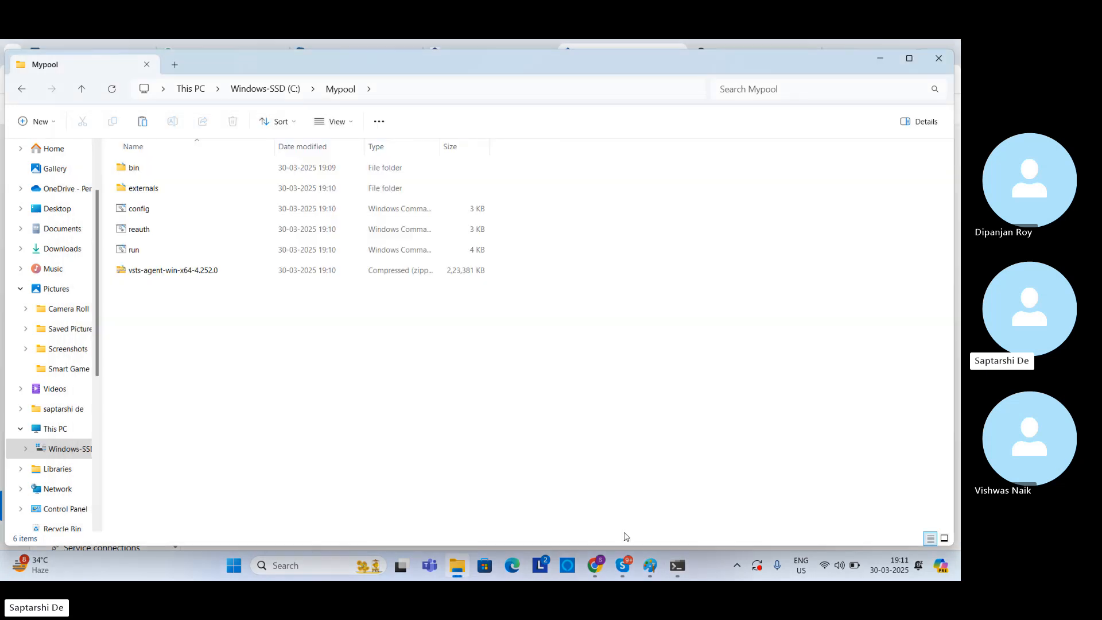
pyautogui.click(679, 567)
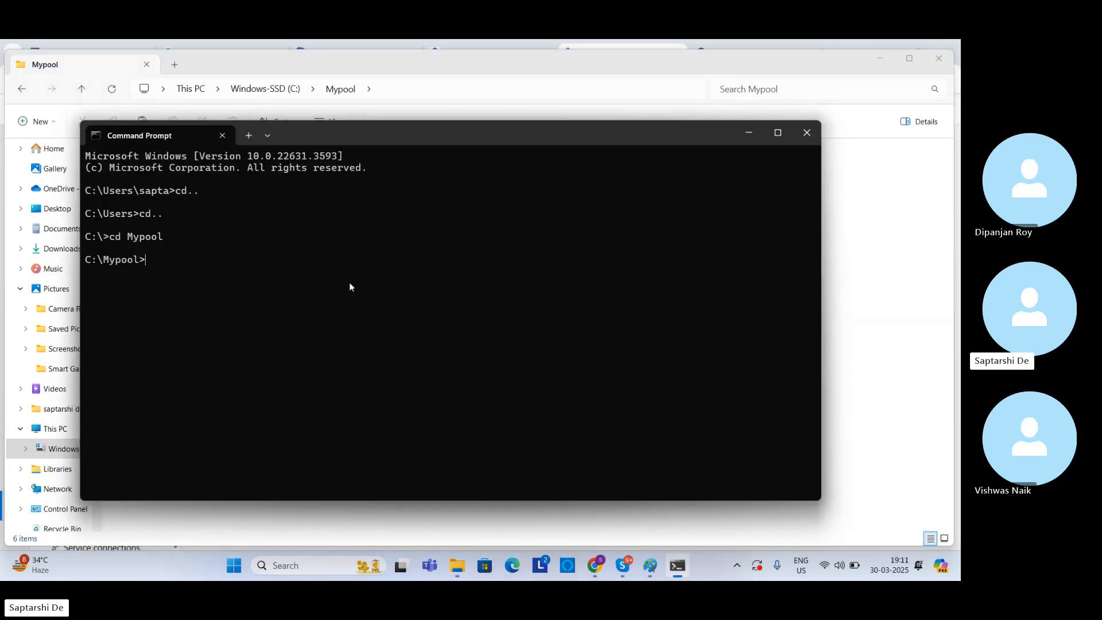
pyautogui.write('config.cmd')
pyautogui.press('Return')
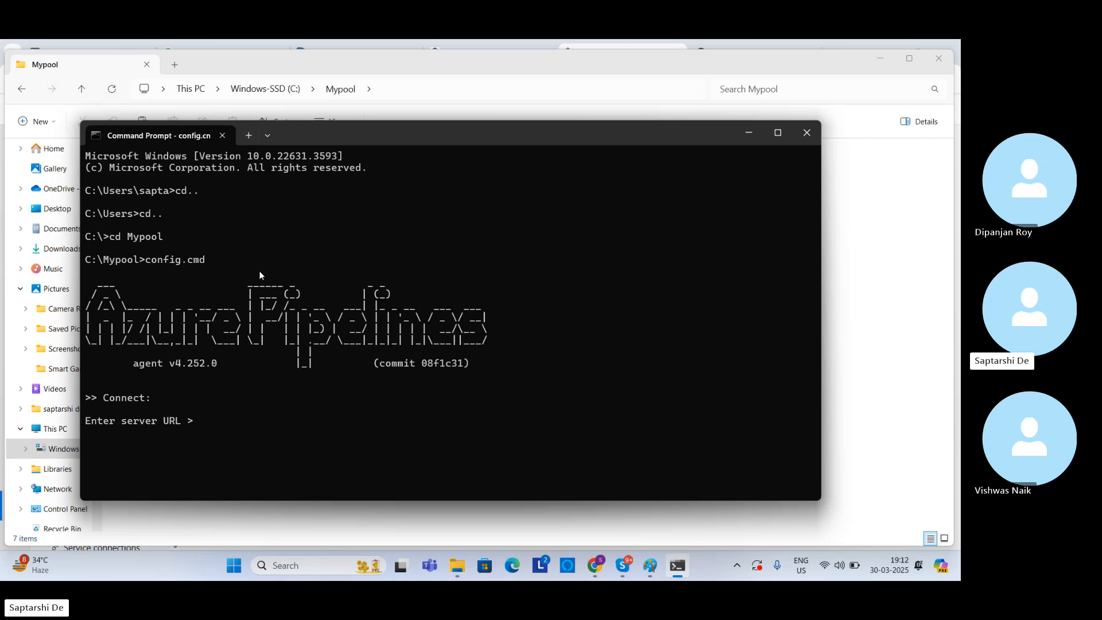
pyautogui.click(594, 562)
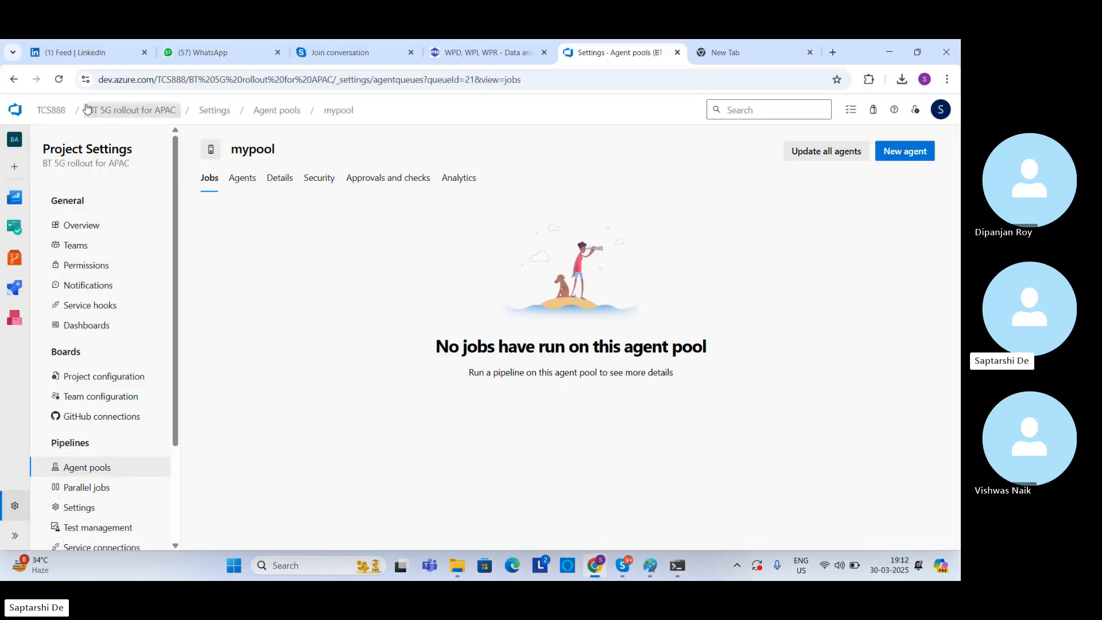
pyautogui.click(55, 110)
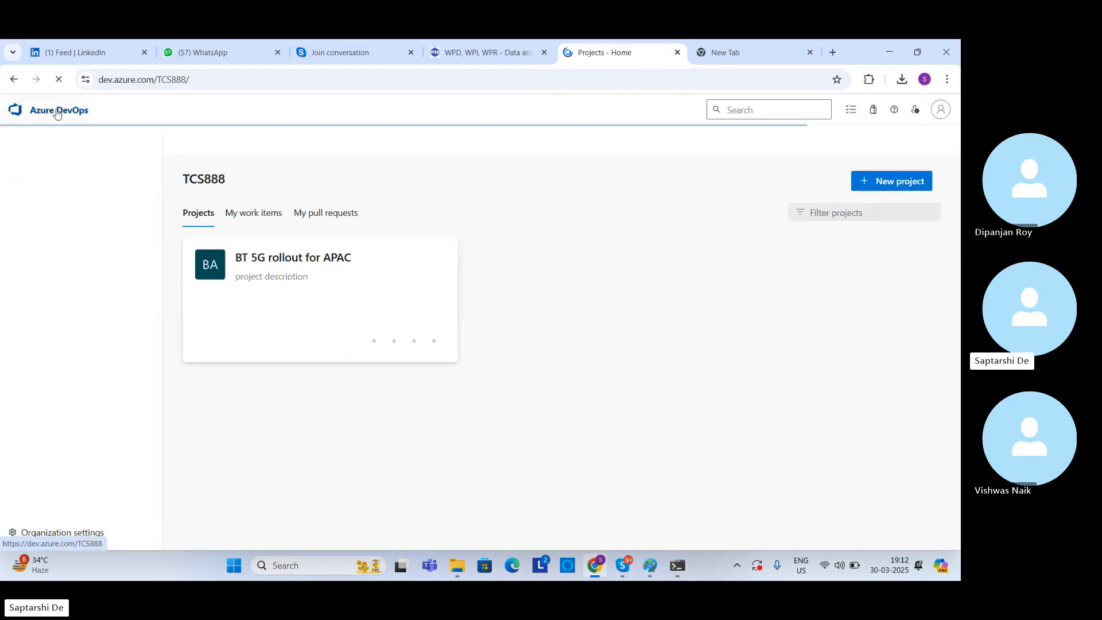
pyautogui.click(140, 80)
pyautogui.hotkey('ctrl', 'c')
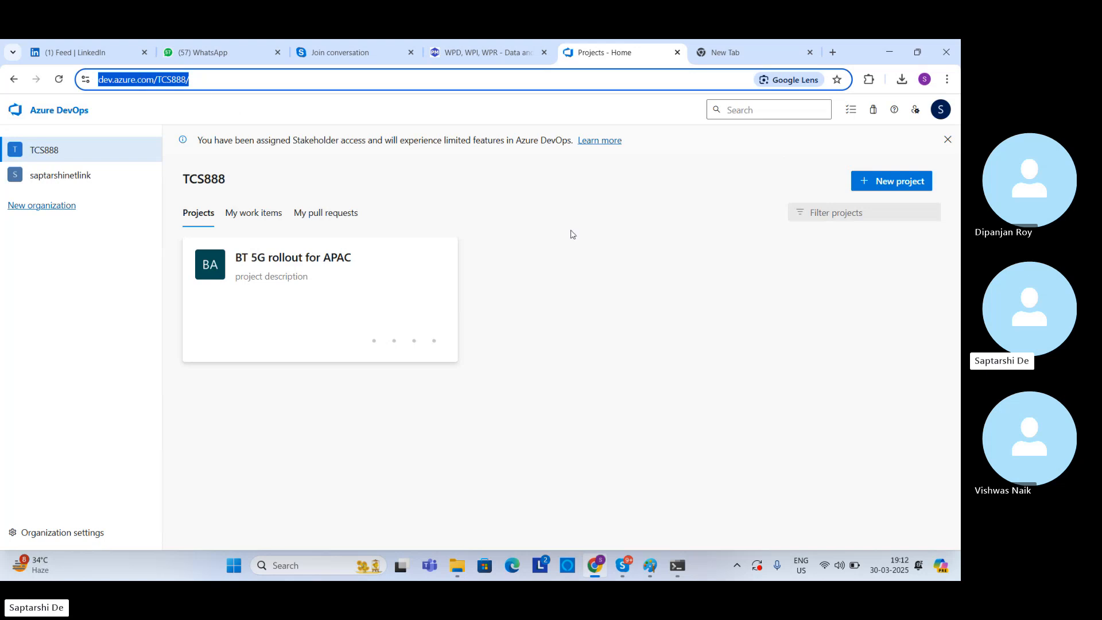
pyautogui.click(673, 564)
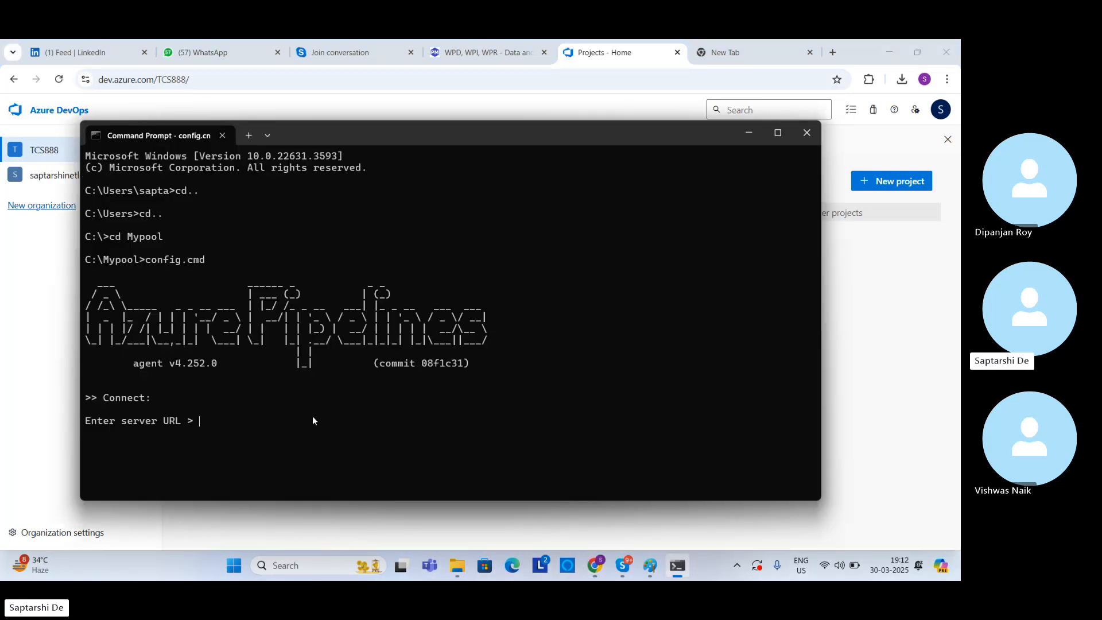
pyautogui.hotkey('ctrl', 'v')
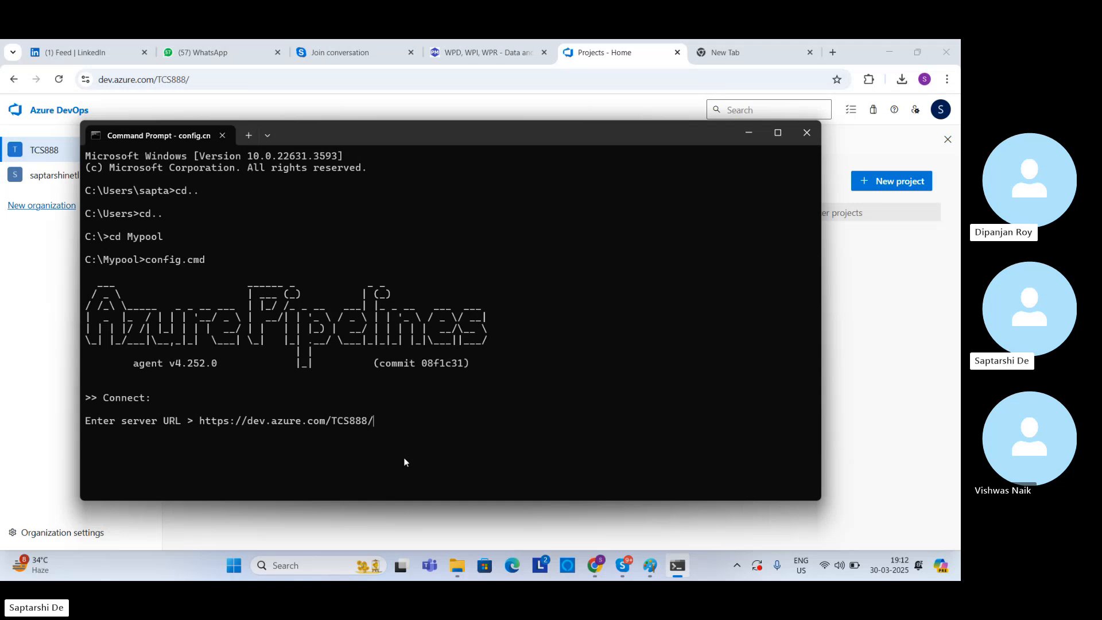
pyautogui.press('Return')
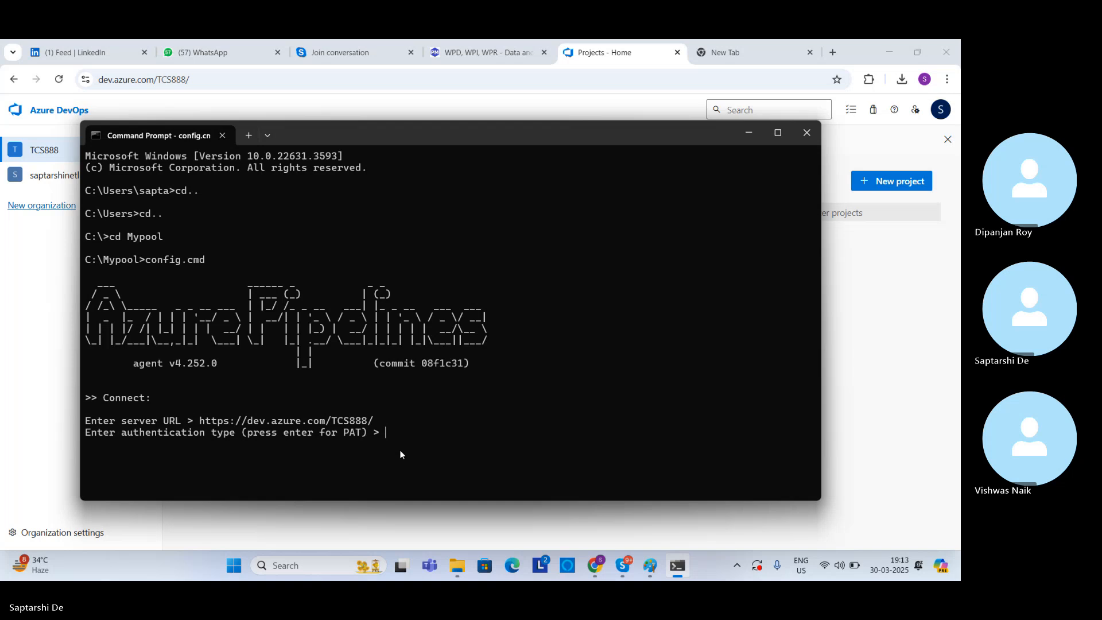
# Step: Switch to the browser's blank page and search Google for "What is PAT azure"
pyautogui.click(726, 53)
pyautogui.click(419, 301)
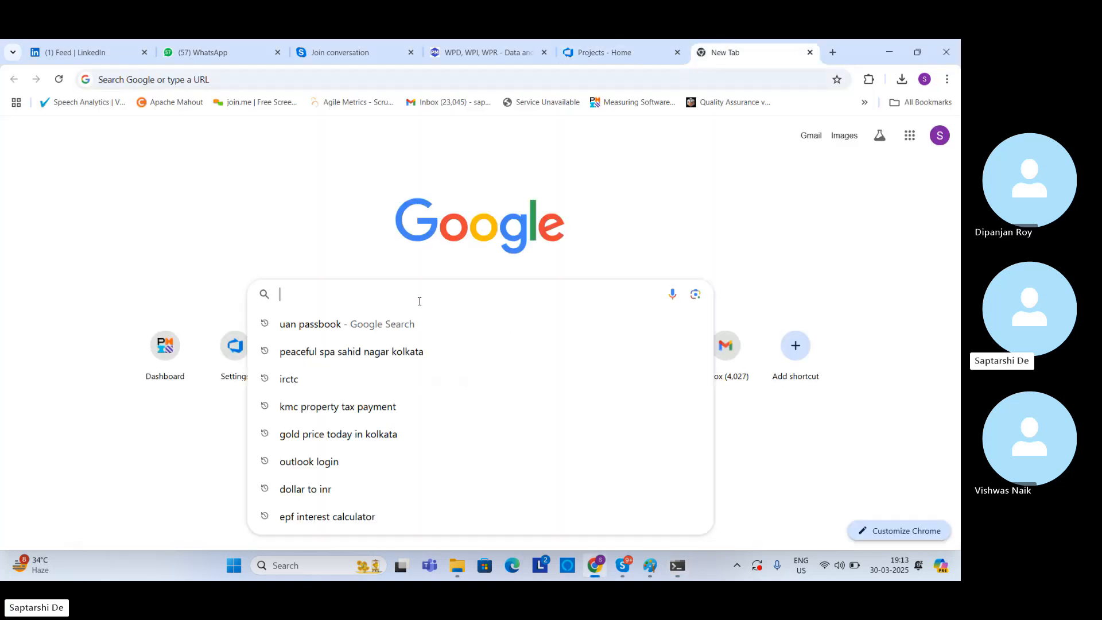
pyautogui.press('capslock')
pyautogui.write('What is PAT')
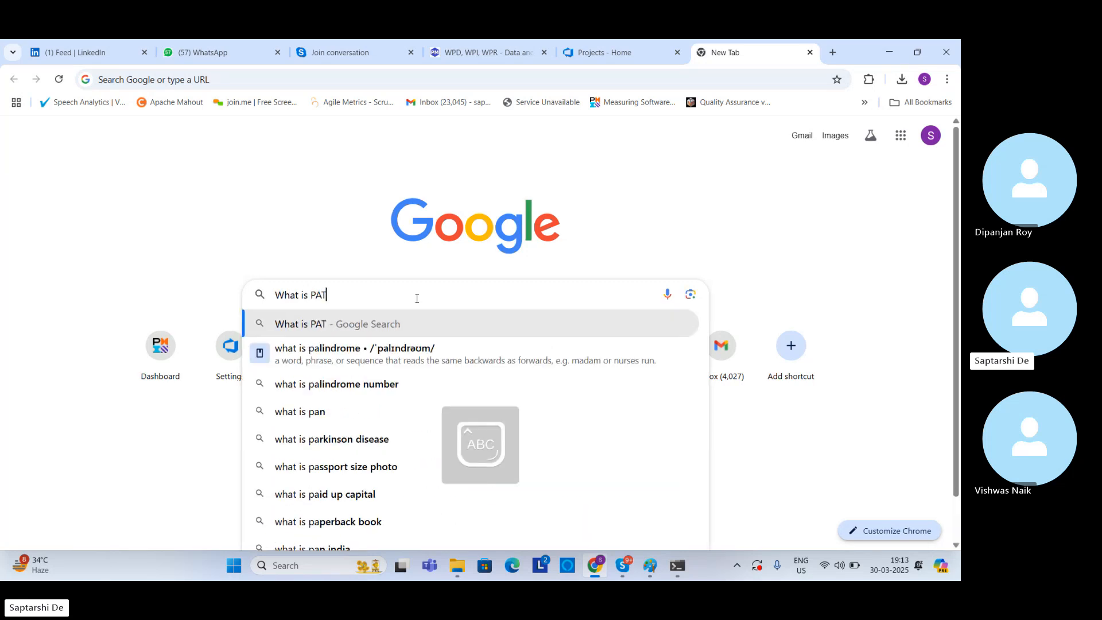
pyautogui.press('capslock')
pyautogui.write('azure')
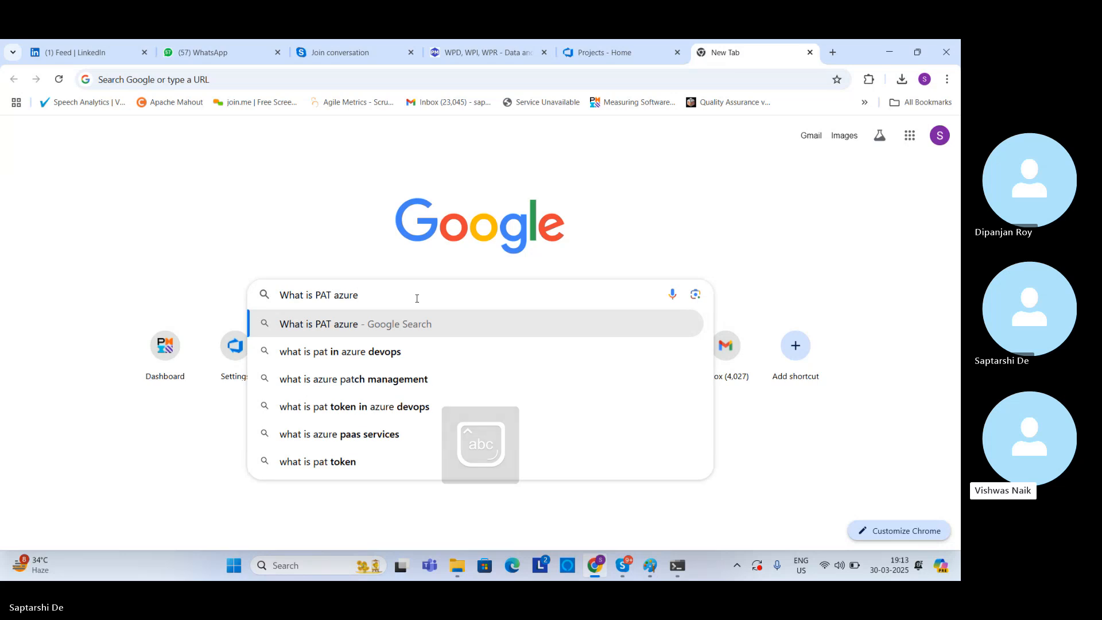
pyautogui.press('Return')
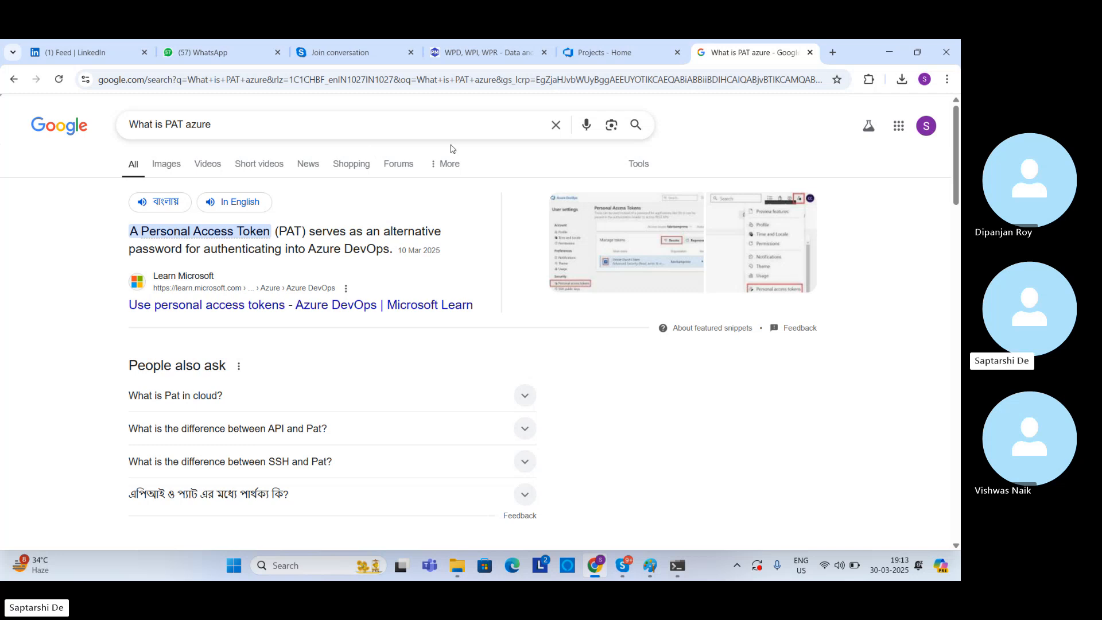
# Step: Return to Azure DevOps and open the organization settings of TCS888
pyautogui.click(580, 55)
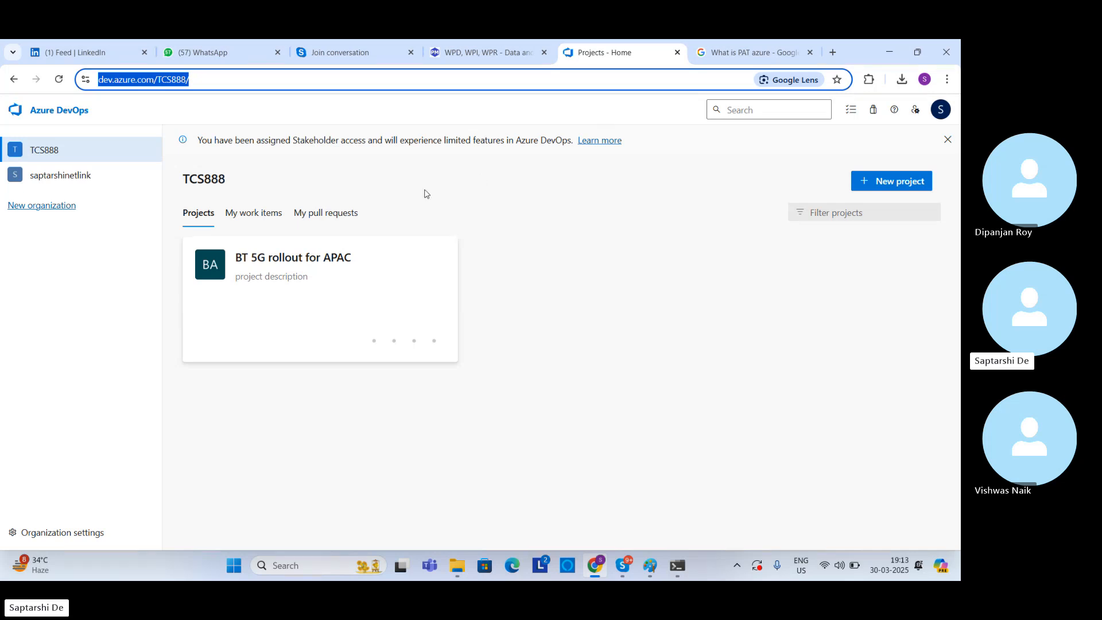
pyautogui.click(43, 157)
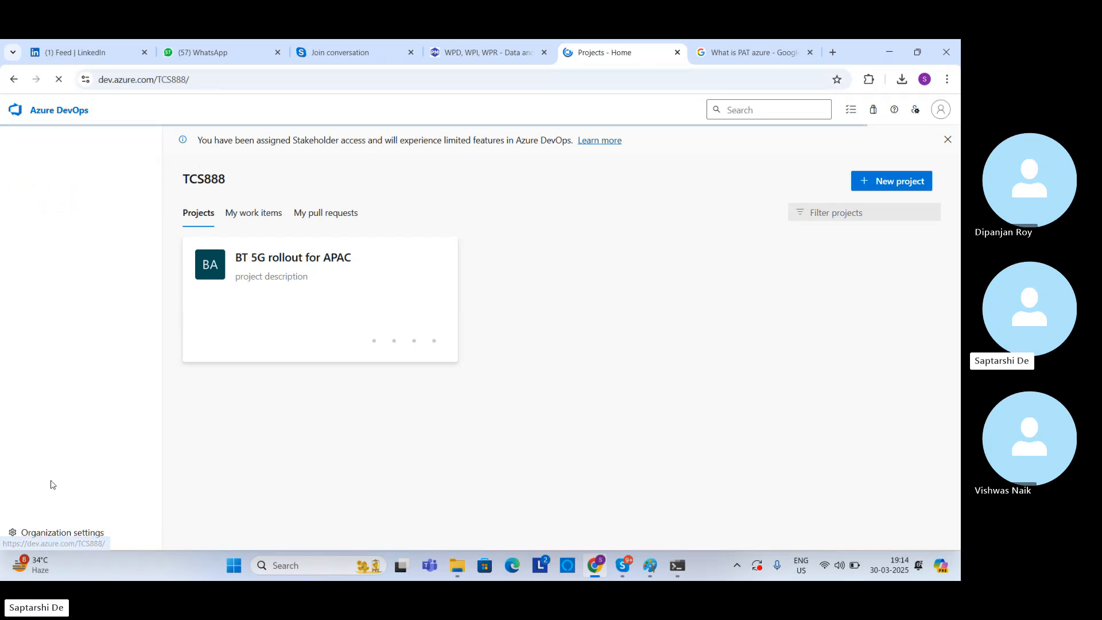
pyautogui.click(64, 519)
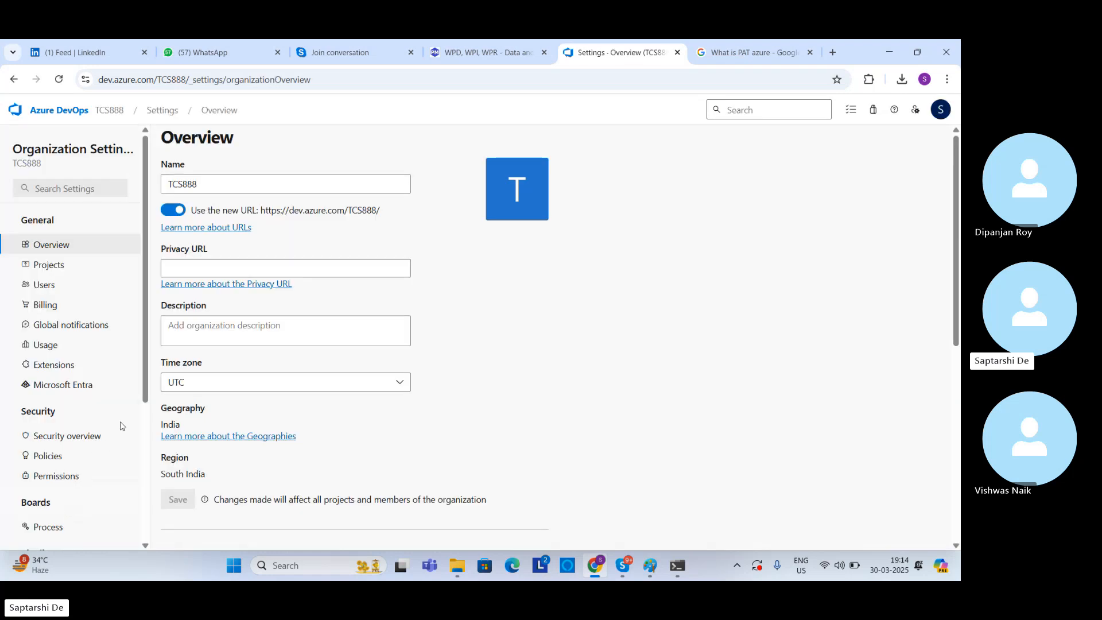
# Step: Open the mypool agent pool from the settings of the BT 5G rollout for APAC project
pyautogui.click(116, 112)
pyautogui.click(279, 261)
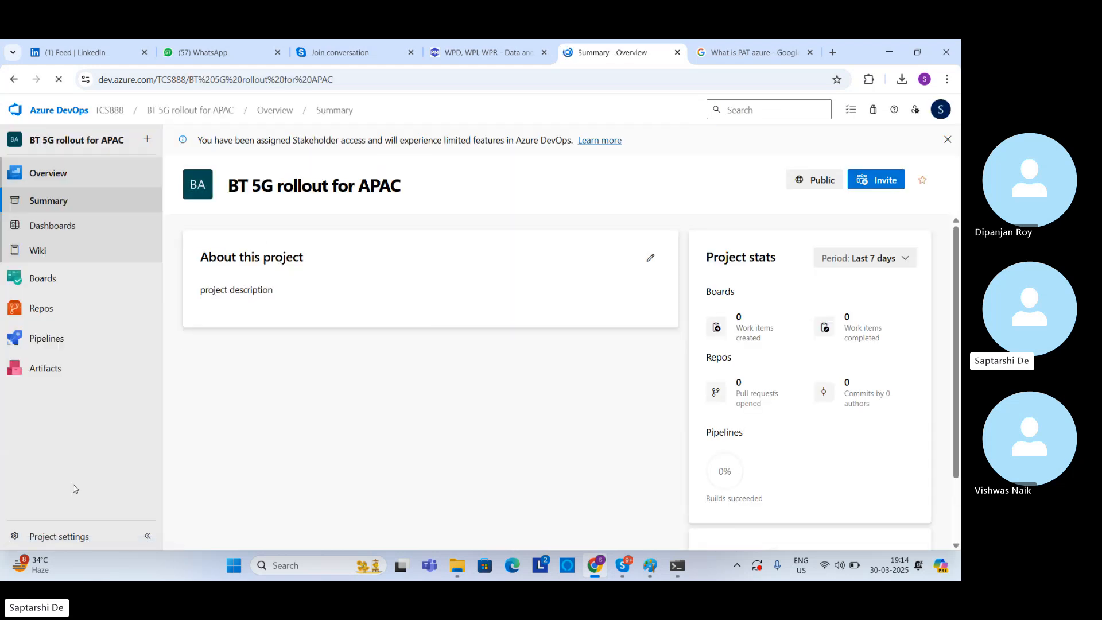
pyautogui.click(66, 537)
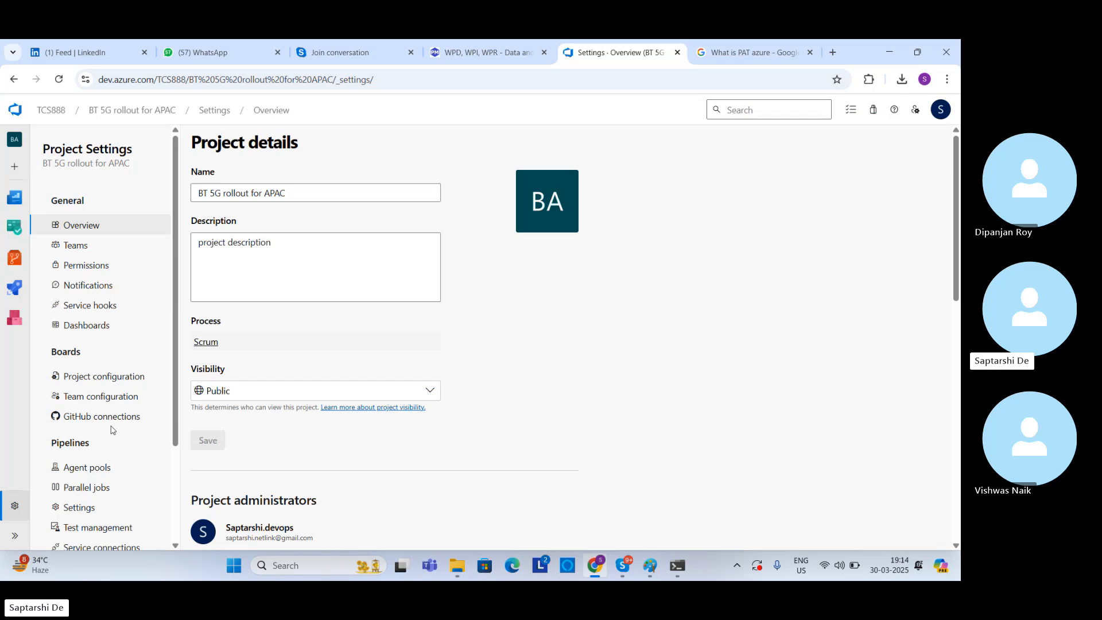
pyautogui.click(81, 469)
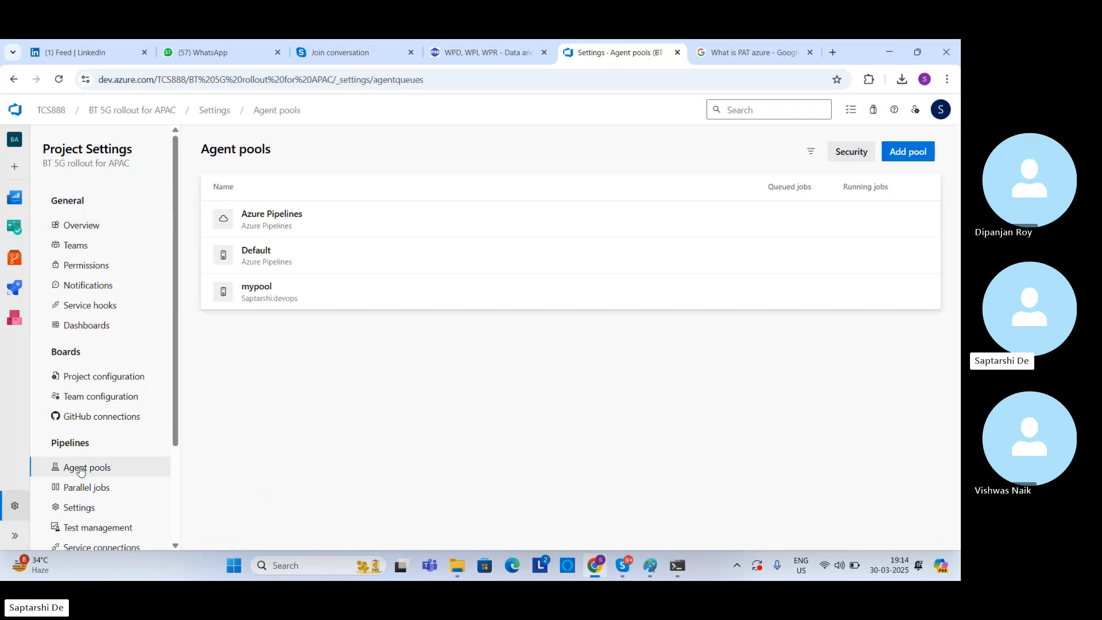
pyautogui.click(589, 300)
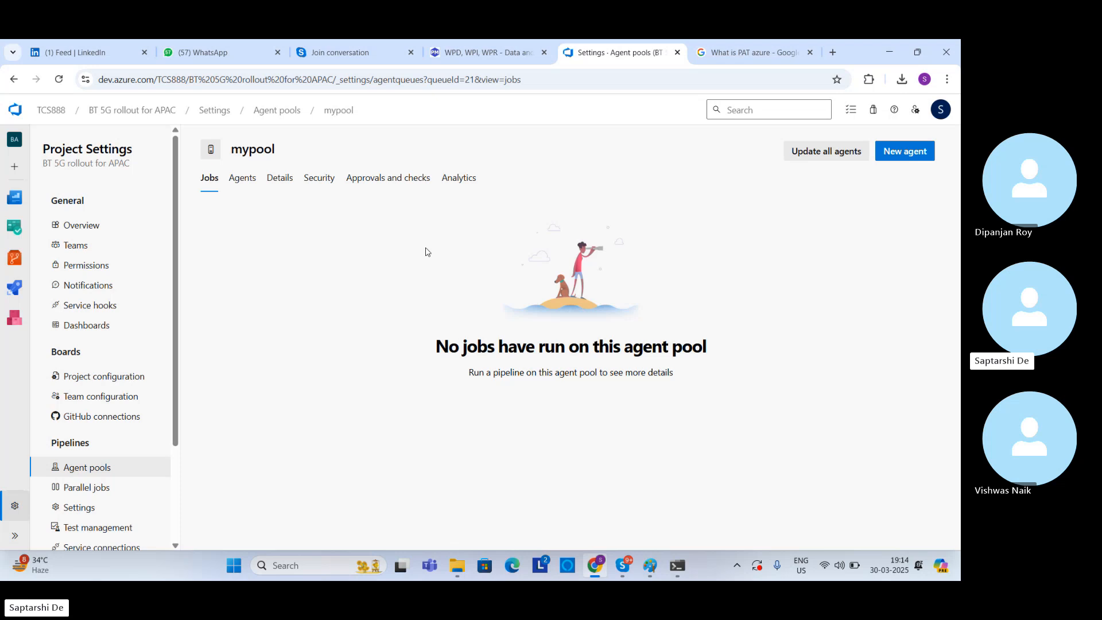
# Step: Review mypool's agents, details, security, approvals and checks, analytics, and the instructions for getting a new Windows agent
pyautogui.click(248, 184)
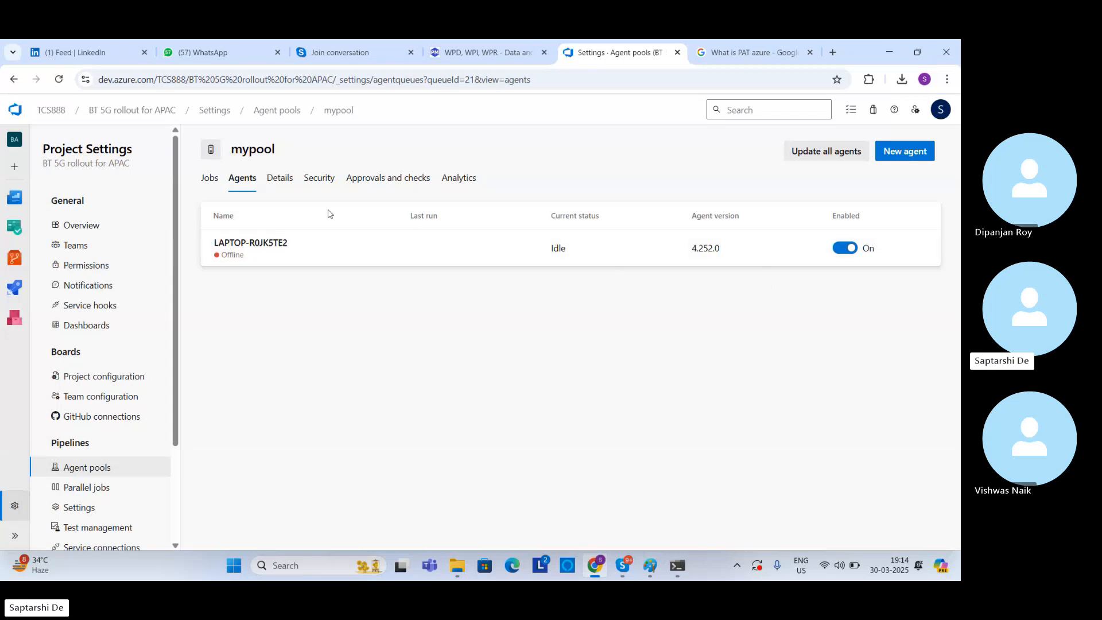
pyautogui.click(286, 180)
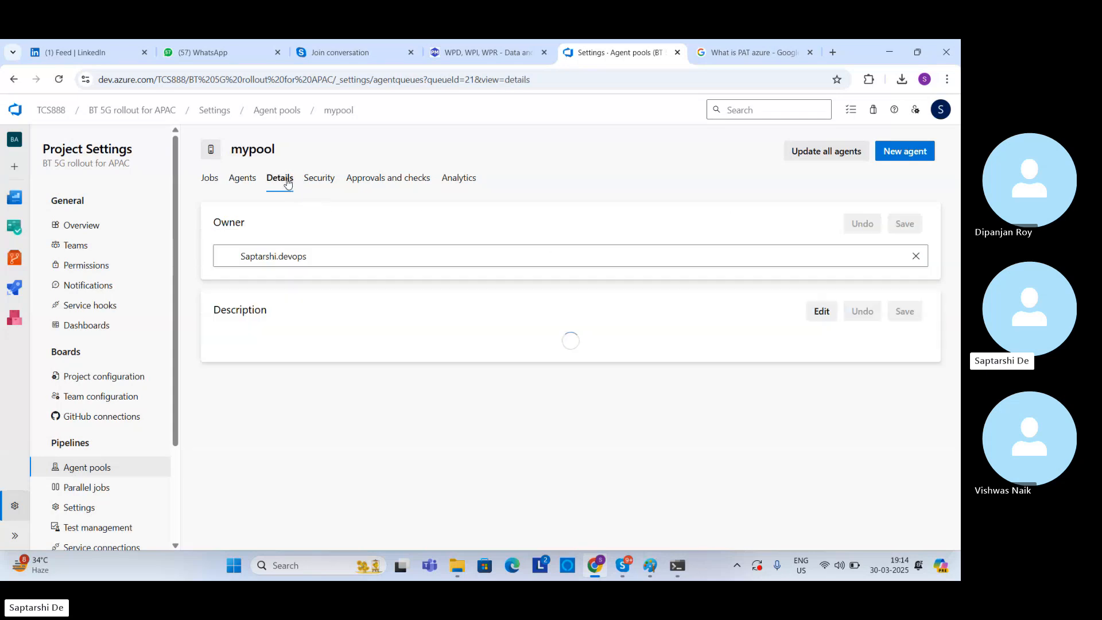
pyautogui.click(320, 181)
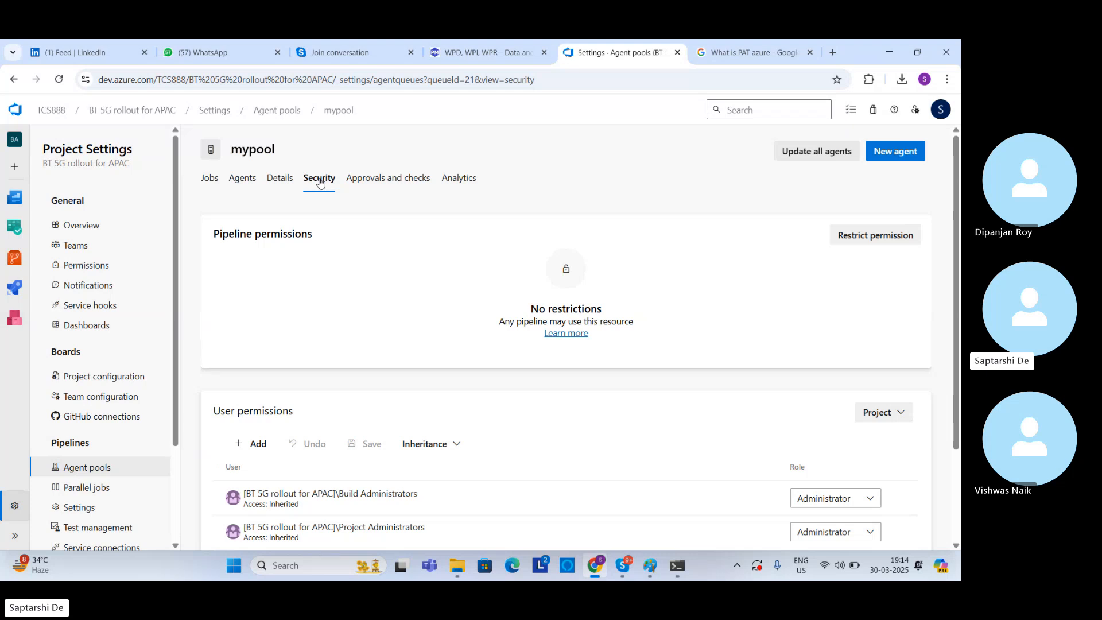
pyautogui.click(360, 182)
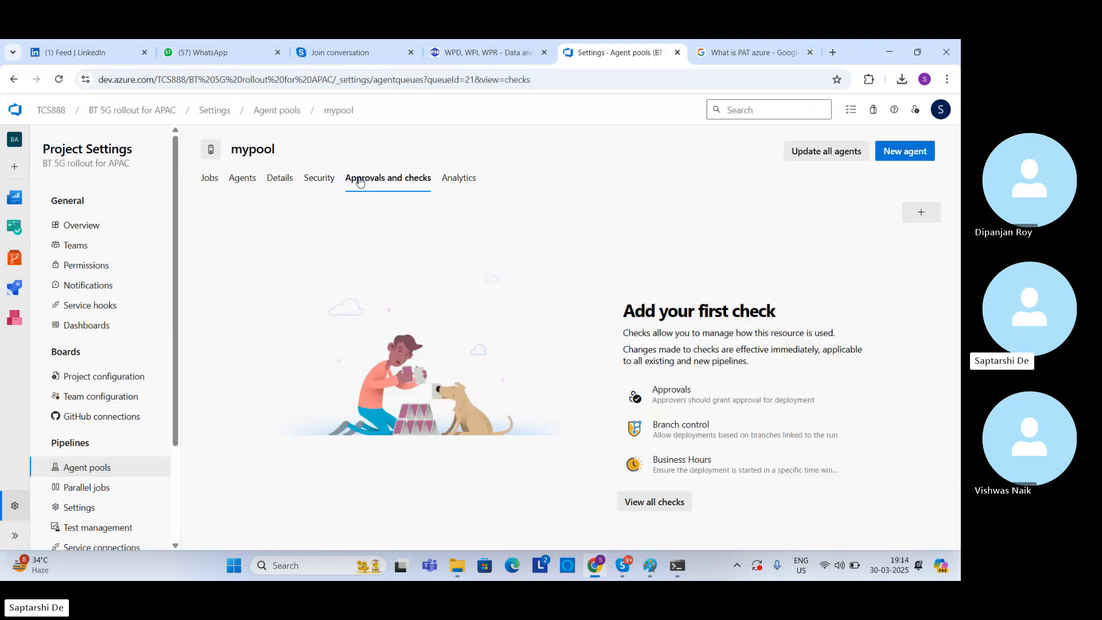
pyautogui.click(467, 180)
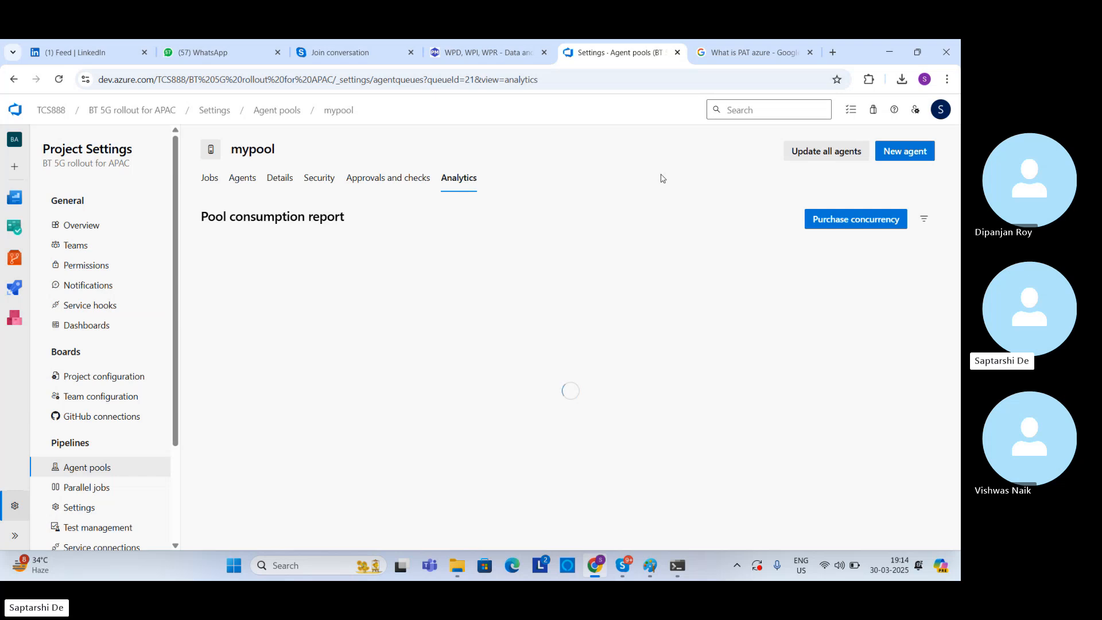
pyautogui.click(246, 184)
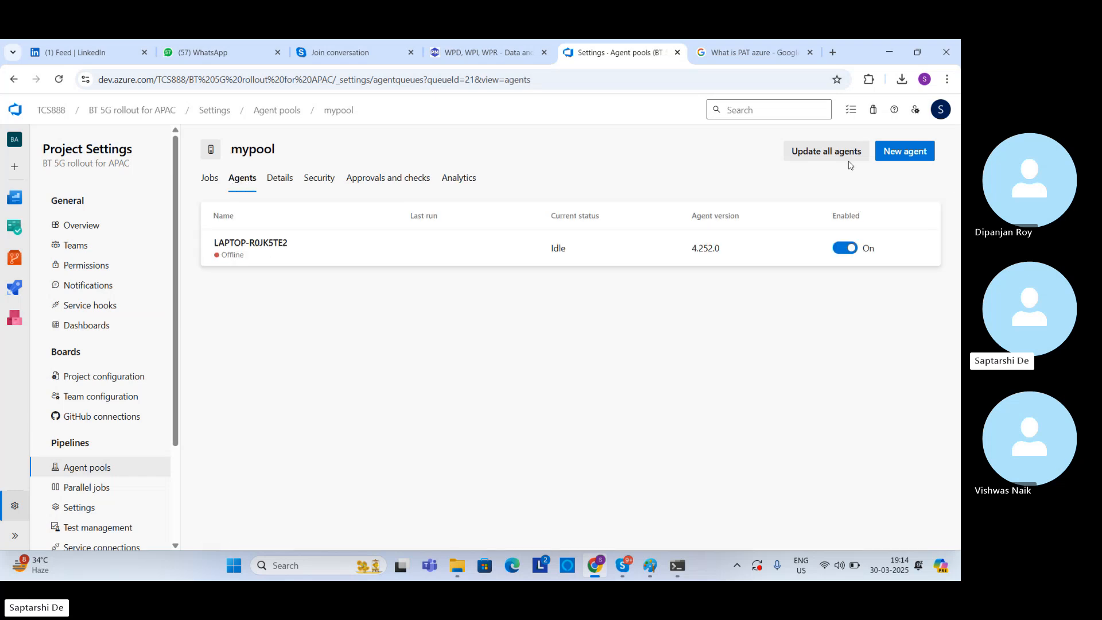
pyautogui.click(896, 155)
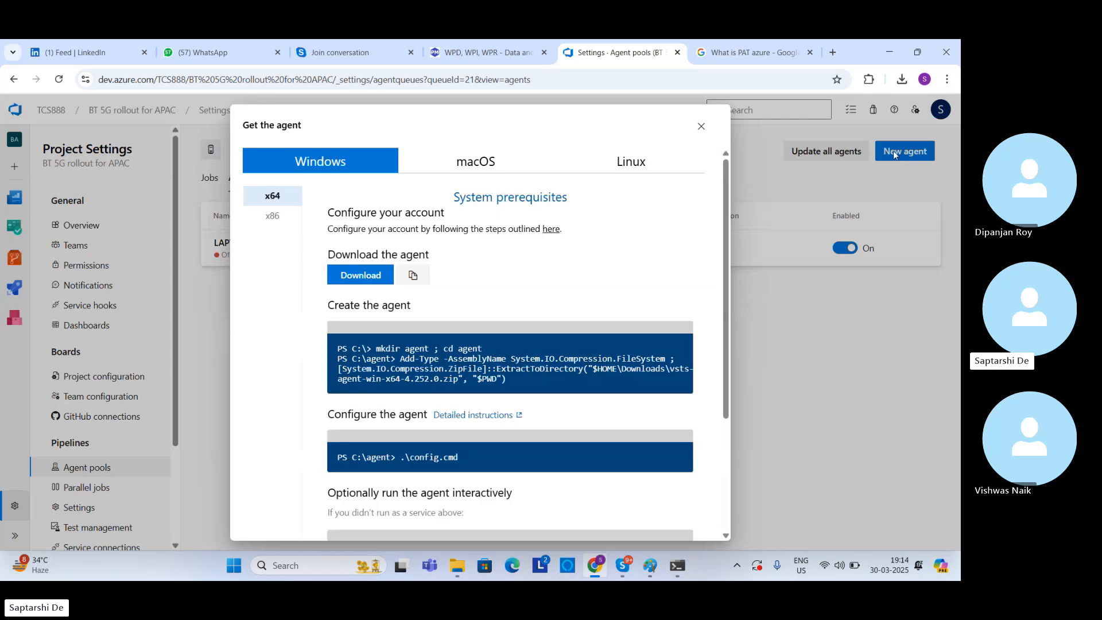
pyautogui.click(738, 164)
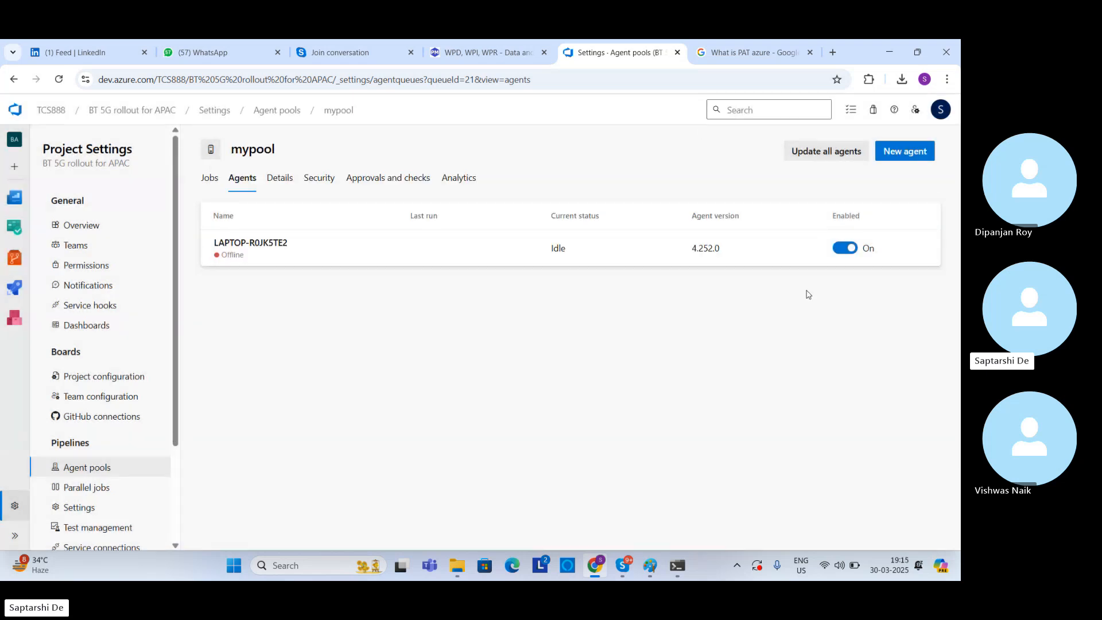
# Step: Open the account's personal access tokens and start a new token named mytoken
pyautogui.click(918, 115)
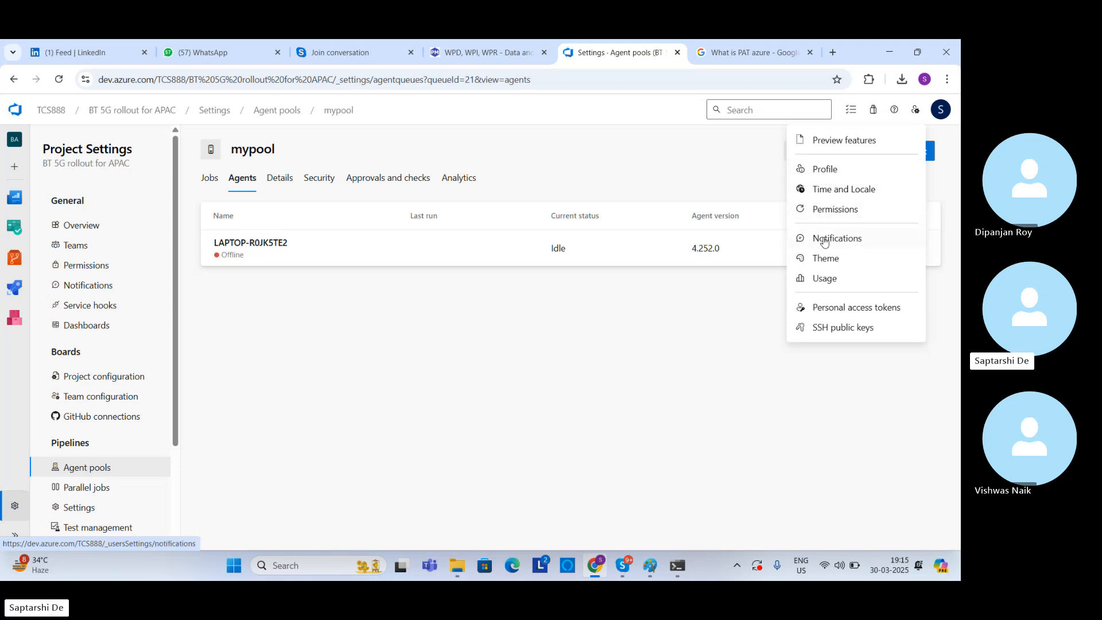
pyautogui.click(819, 308)
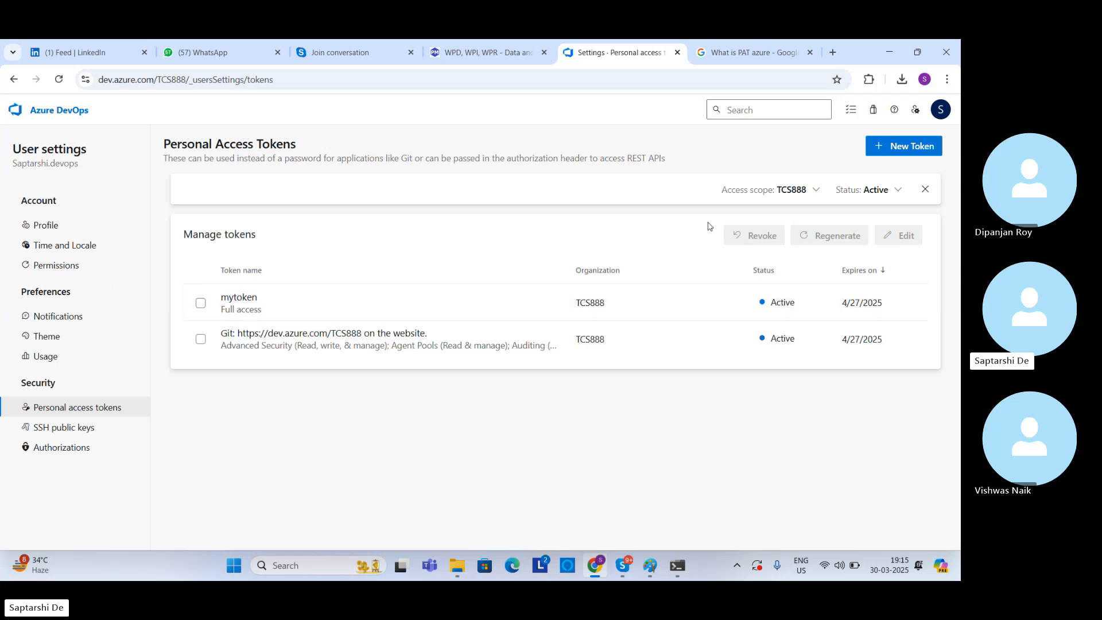
pyautogui.click(889, 150)
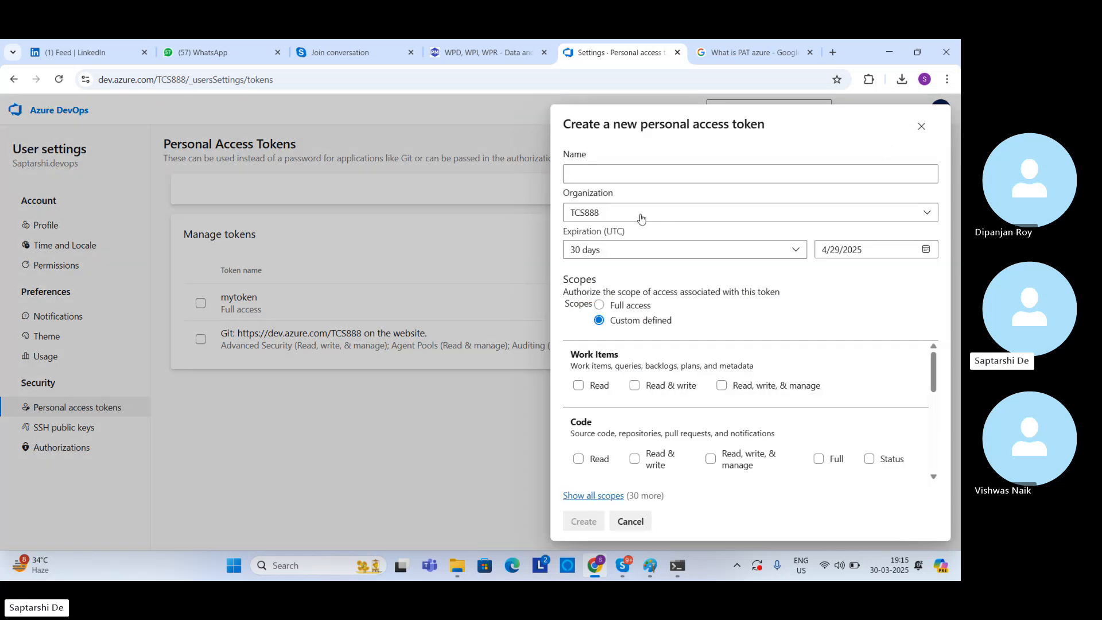
pyautogui.click(613, 180)
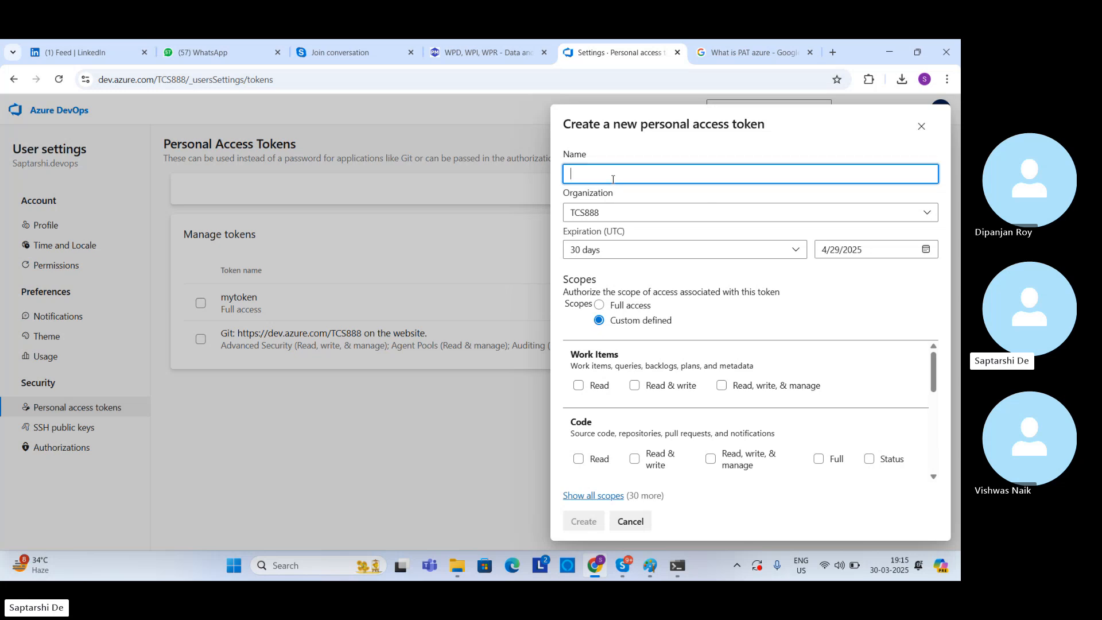
pyautogui.write('mytoken')
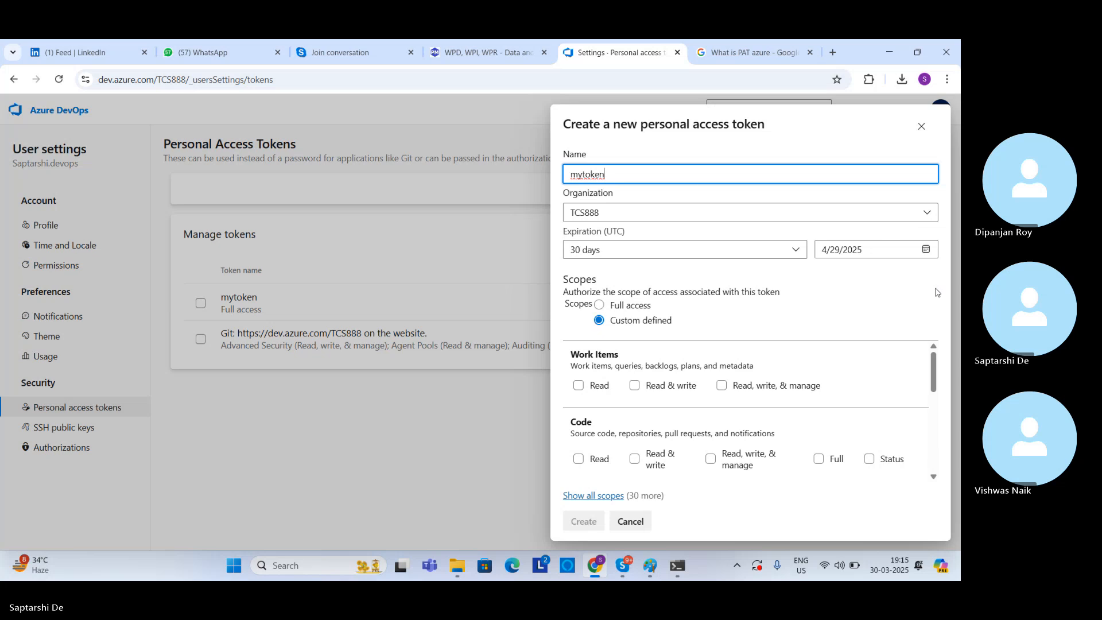
# Step: Grant the token Read, write, & manage on Work Items and Code, Read & execute on Build, and Read, write, execute, & manage on Release
pyautogui.moveTo(934, 372)
pyautogui.mouseDown()
pyautogui.moveTo(935, 386)
pyautogui.moveTo(935, 372)
pyautogui.mouseUp()
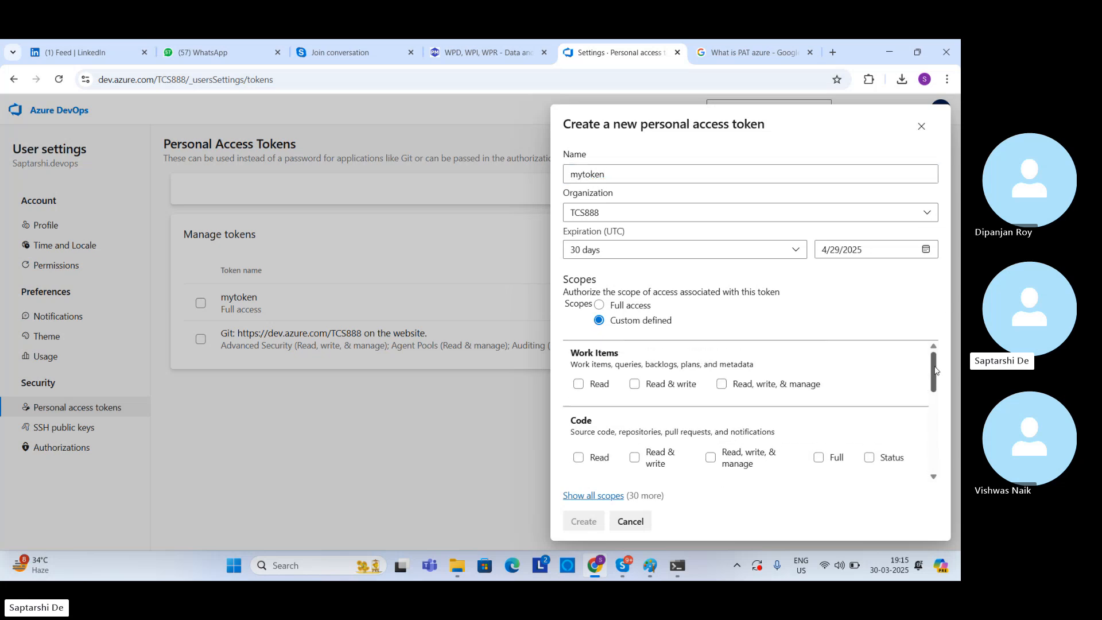
pyautogui.click(723, 384)
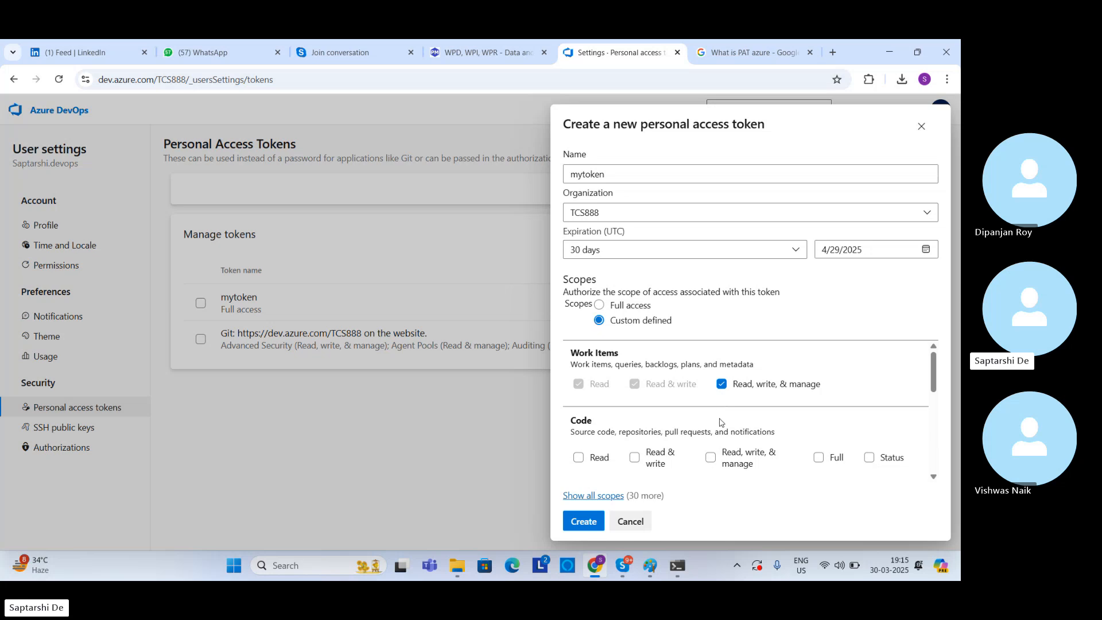
pyautogui.click(711, 458)
pyautogui.scroll(-3, 936, 373)
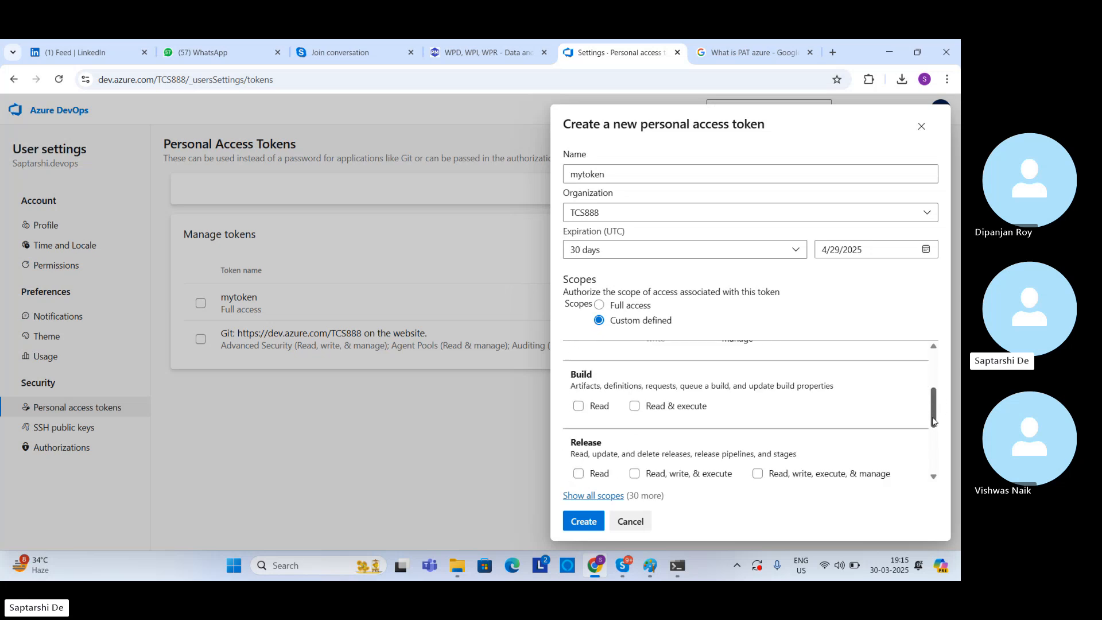
pyautogui.click(635, 456)
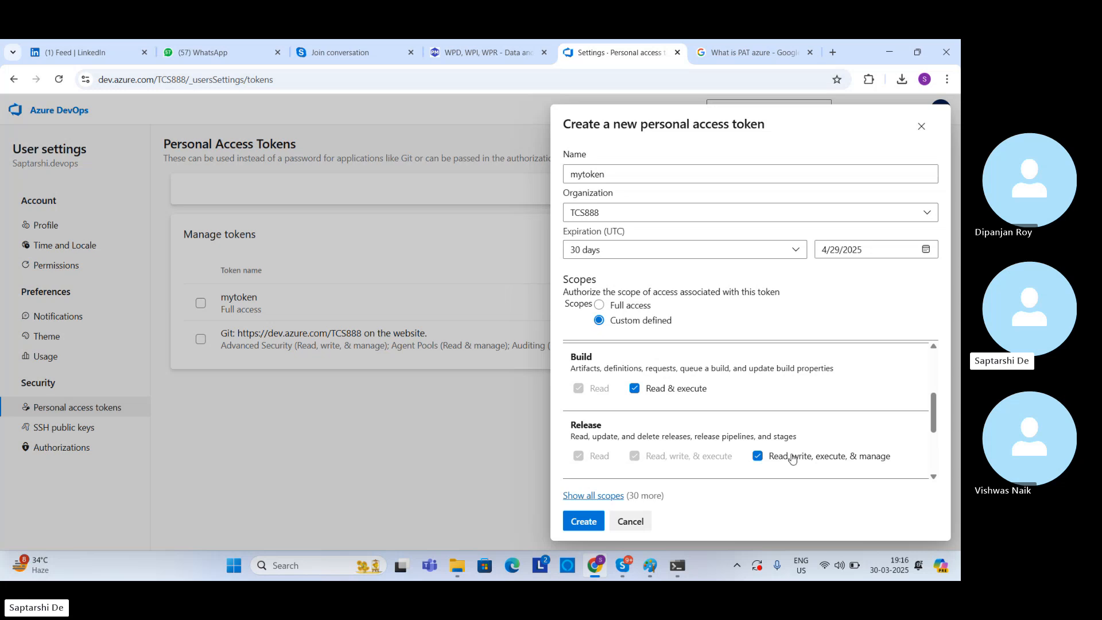
pyautogui.scroll(-3, 933, 473)
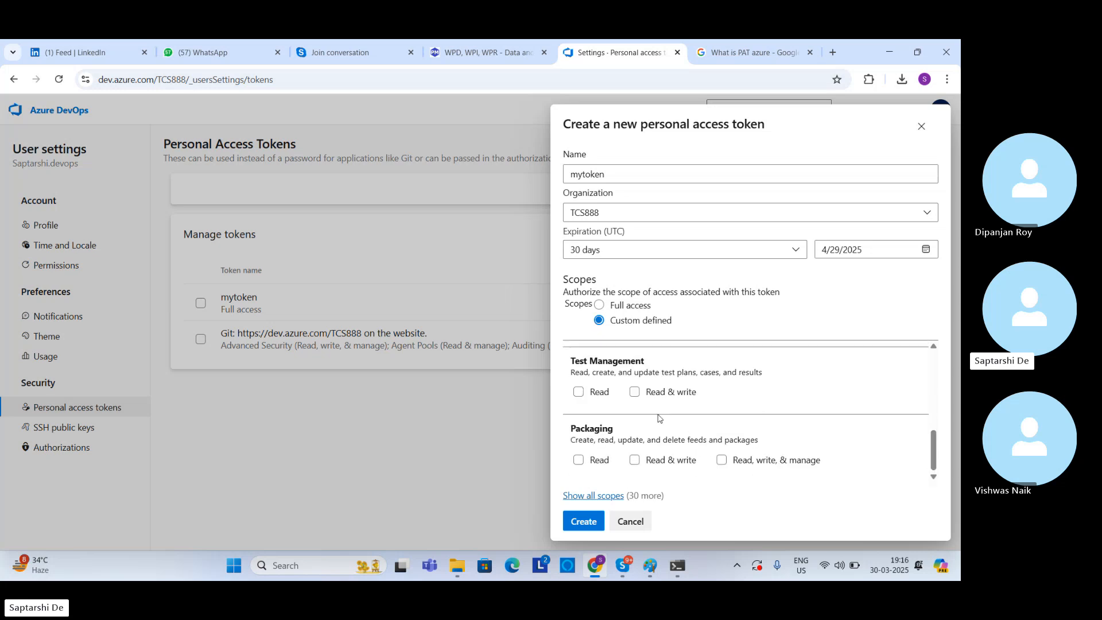
# Step: Add Read & write on Test Management and Read, write, & manage on Packaging, and create the token
pyautogui.click(634, 392)
pyautogui.click(722, 461)
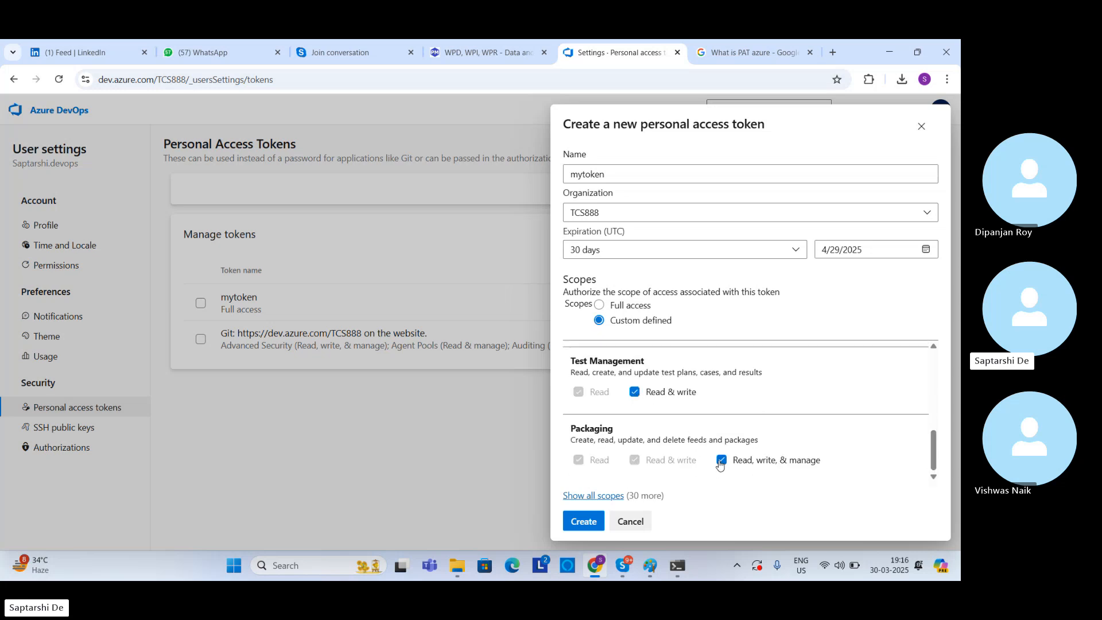
pyautogui.click(593, 517)
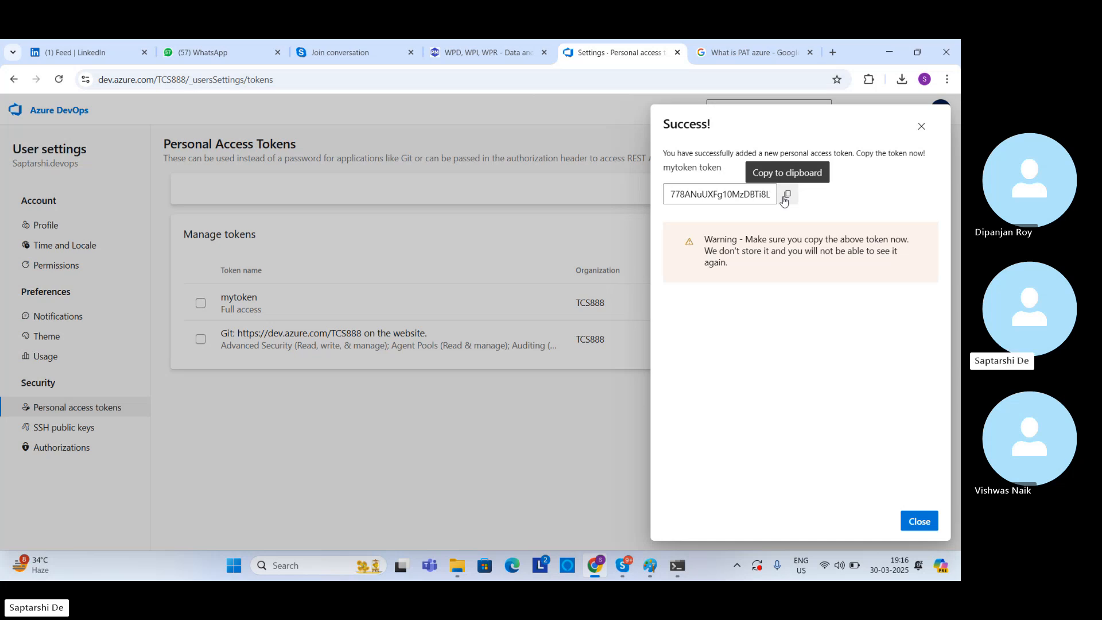
# Step: Copy the new personal access token and try submitting it as the authentication type in the Command Prompt agent configuration
pyautogui.click(784, 197)
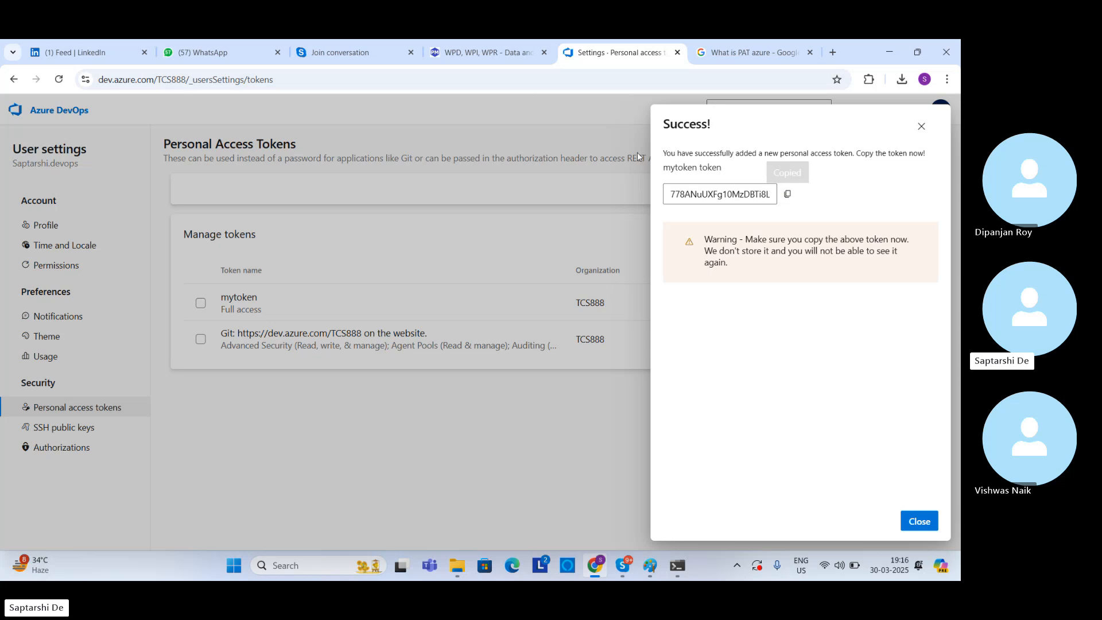
pyautogui.click(683, 567)
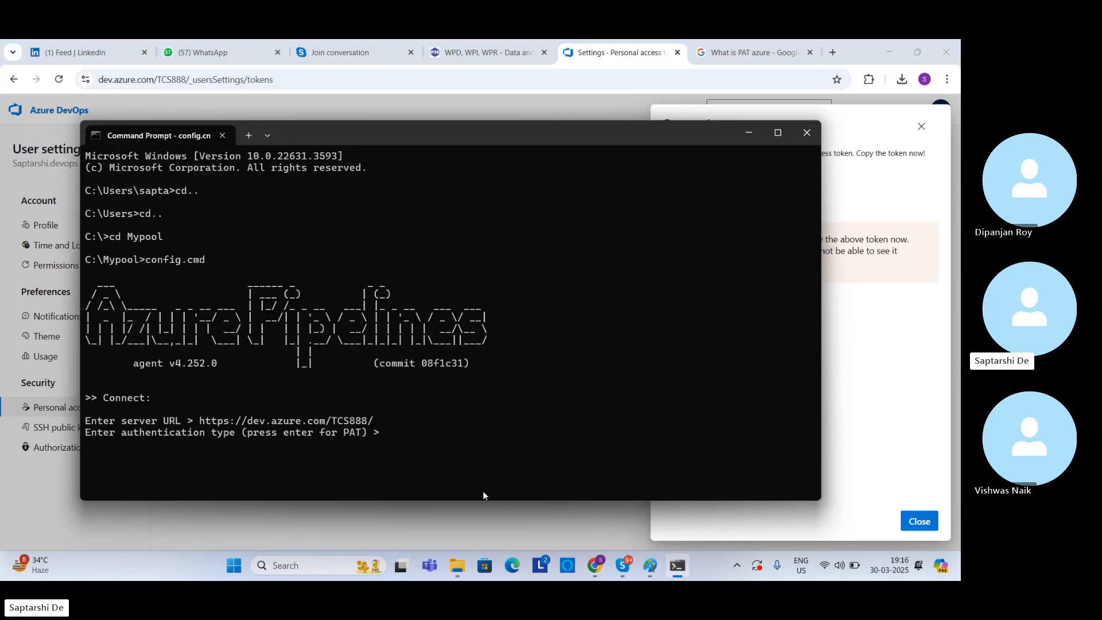
pyautogui.rightClick(428, 429)
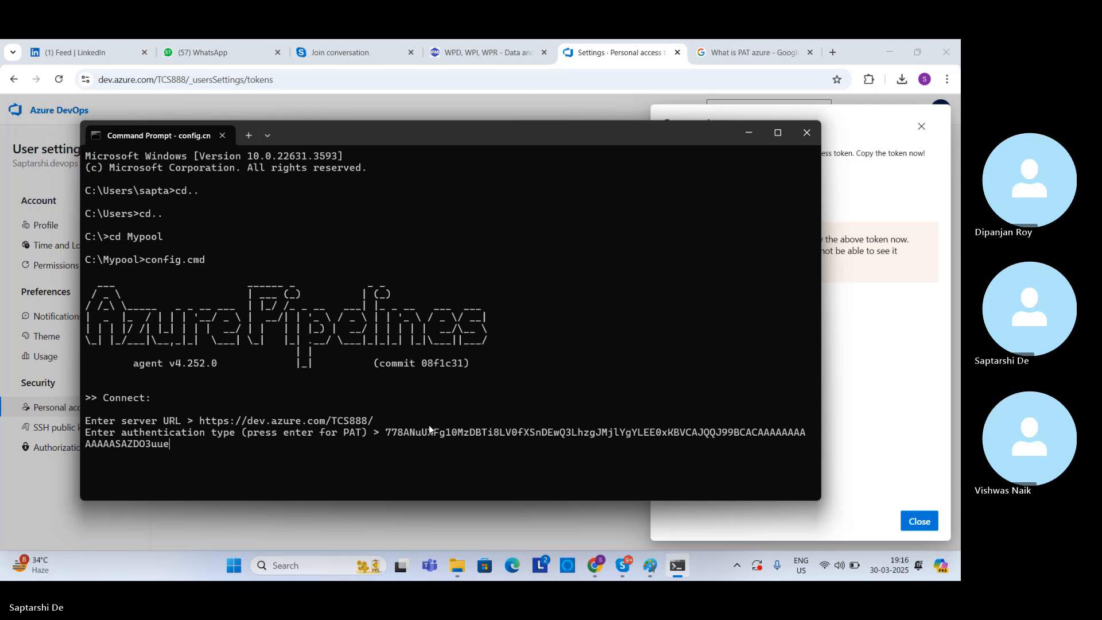
pyautogui.press('Return')
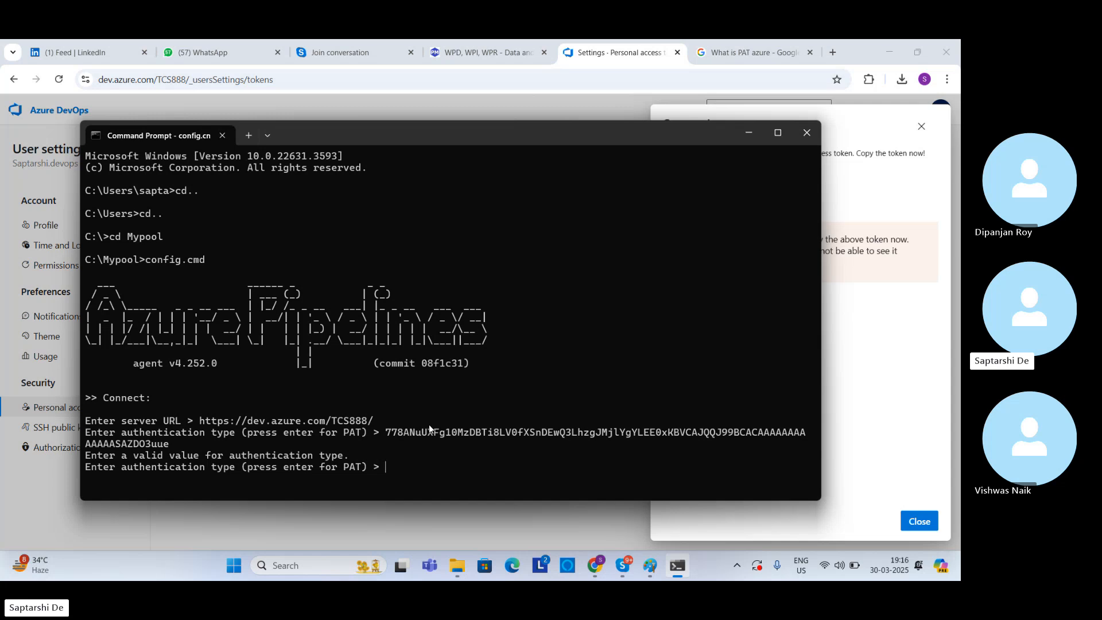
# Step: Copy the personal access token again from Azure DevOps and retry it at Command Prompt's authentication type prompt
pyautogui.click(756, 136)
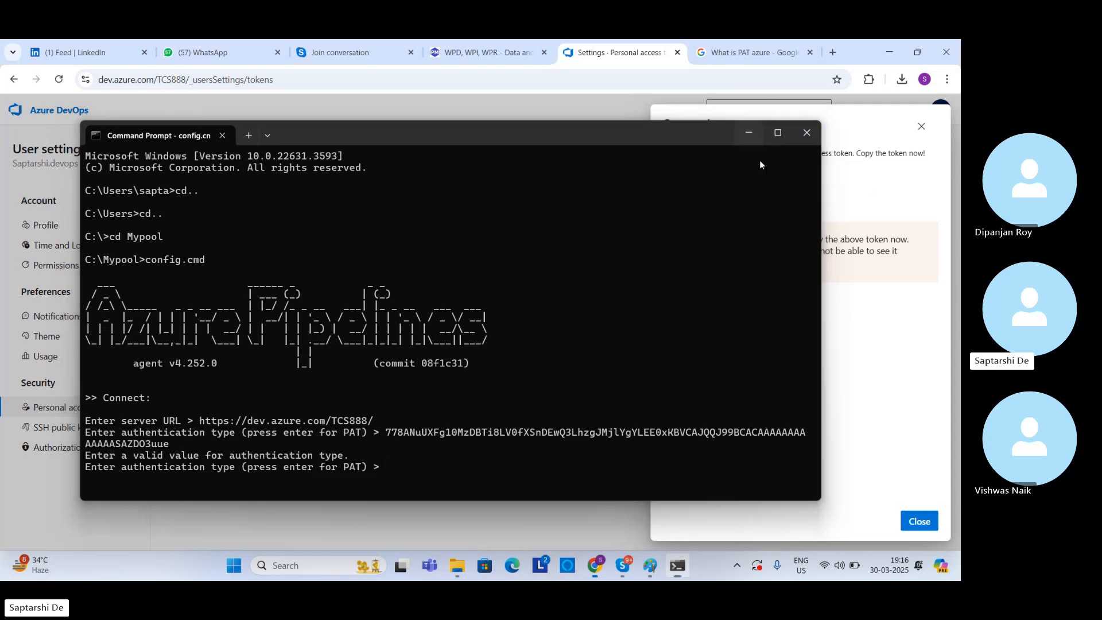
pyautogui.click(787, 196)
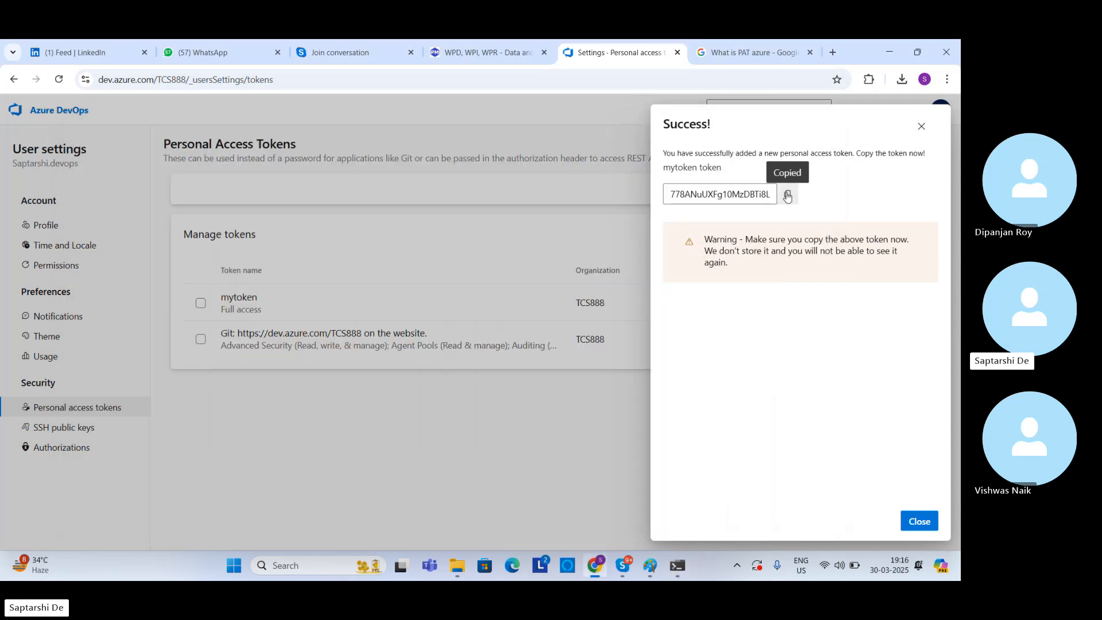
pyautogui.click(675, 575)
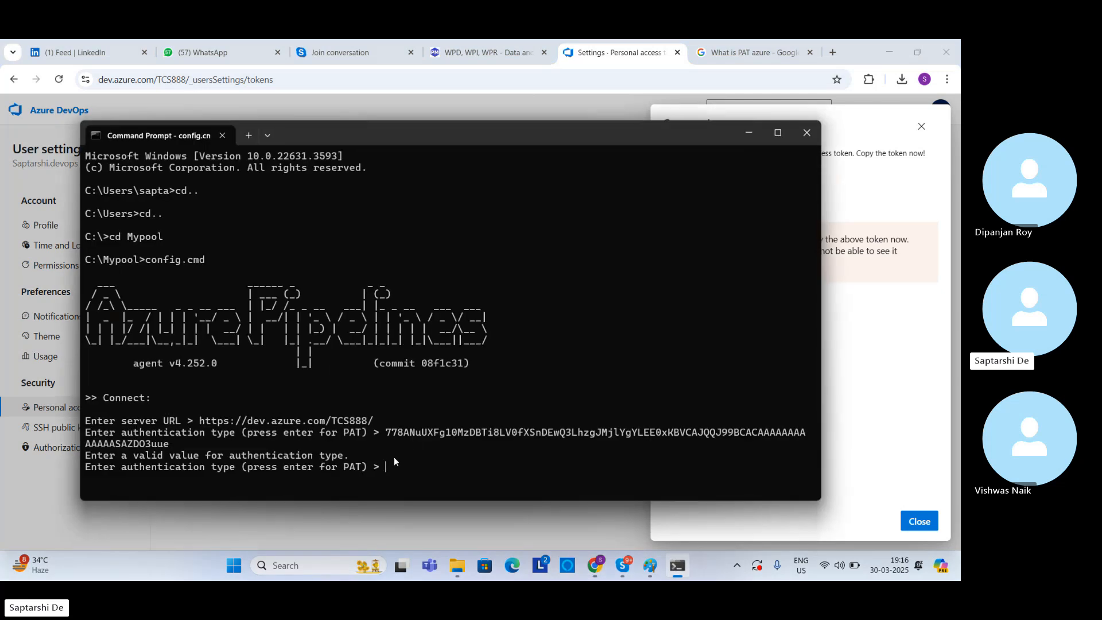
pyautogui.hotkey('ctrl', 'v')
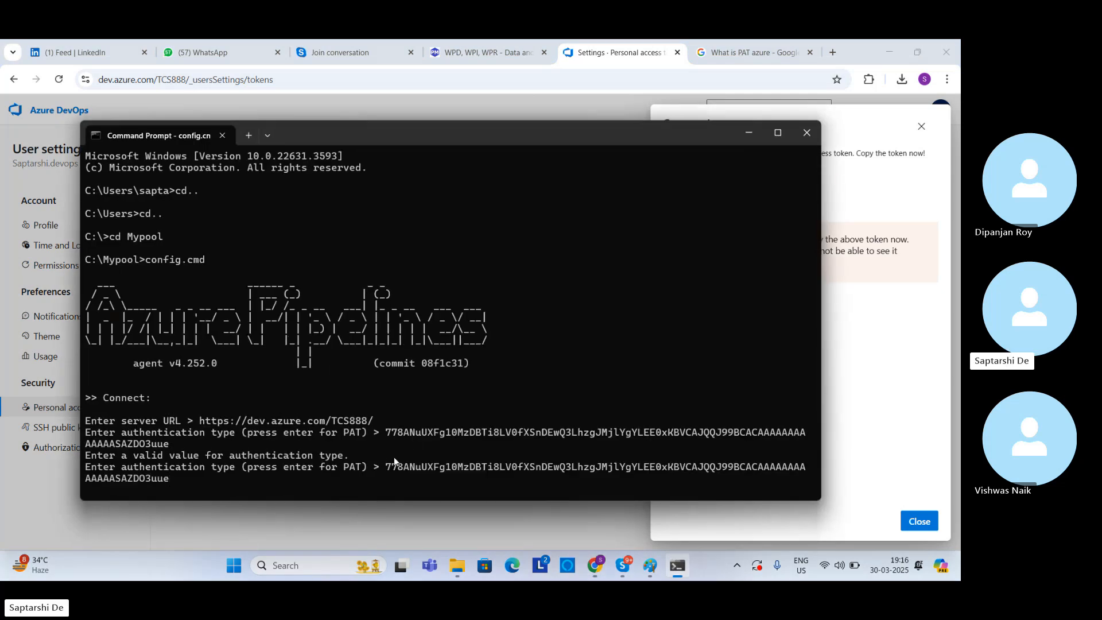
pyautogui.press('Return')
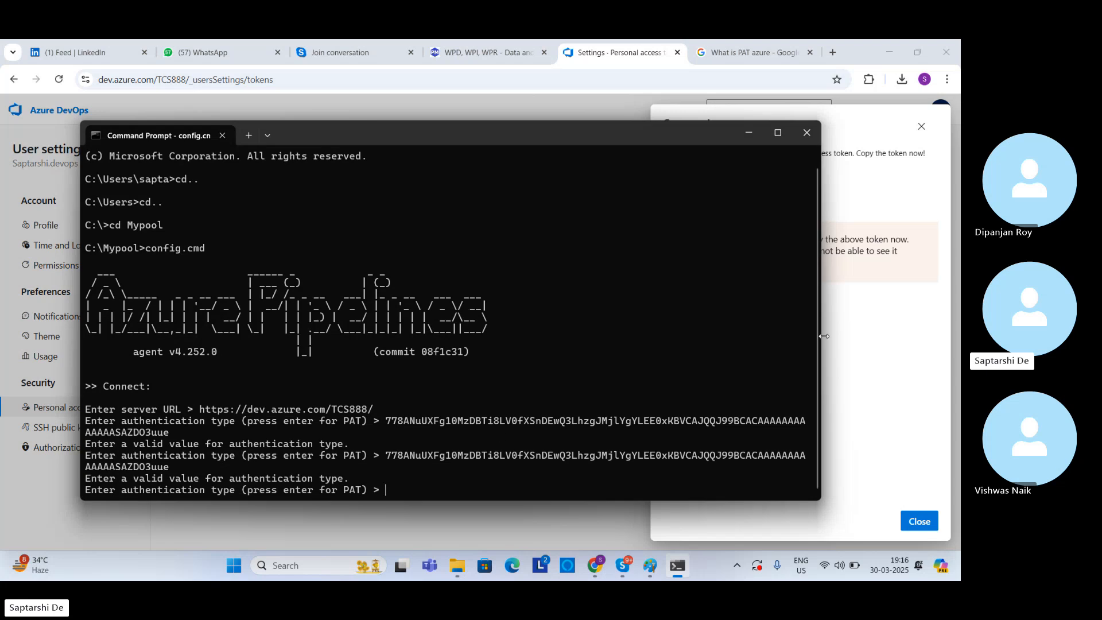
# Step: Move the Command Prompt window off the token, recopy the personal access token, and try it once more as the authentication type
pyautogui.moveTo(705, 133); pyautogui.dragTo(561, 244)
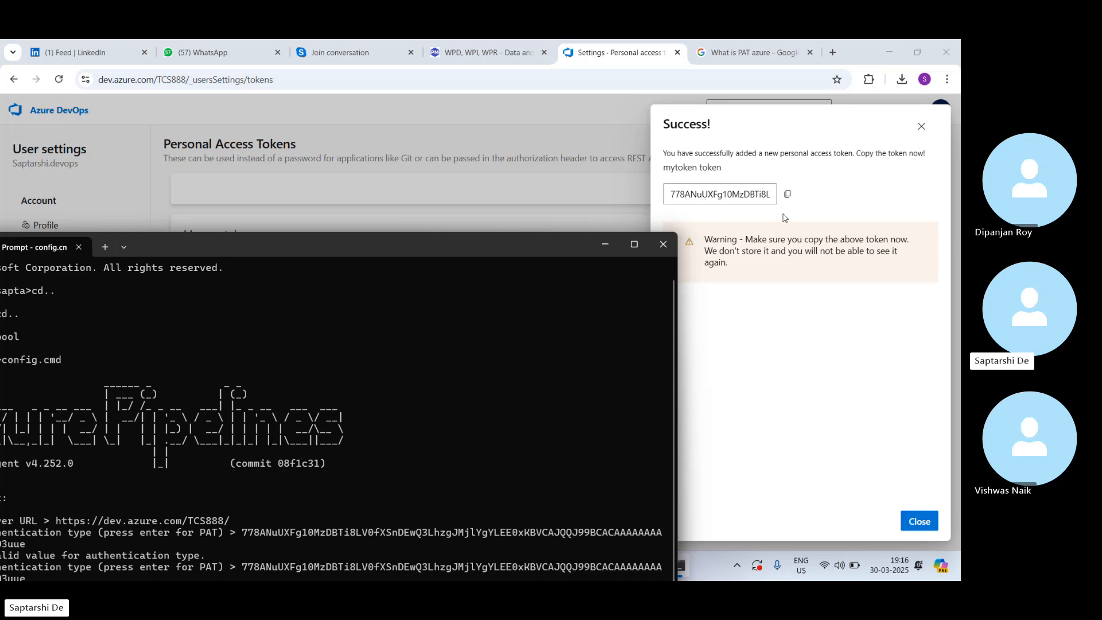
pyautogui.click(789, 197)
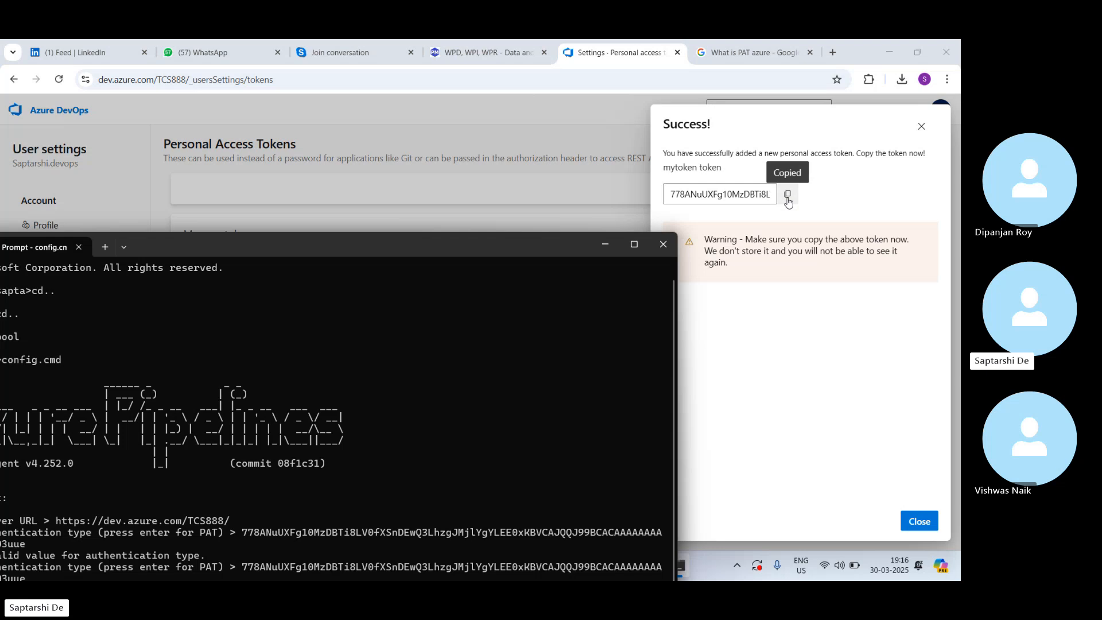
pyautogui.click(788, 197)
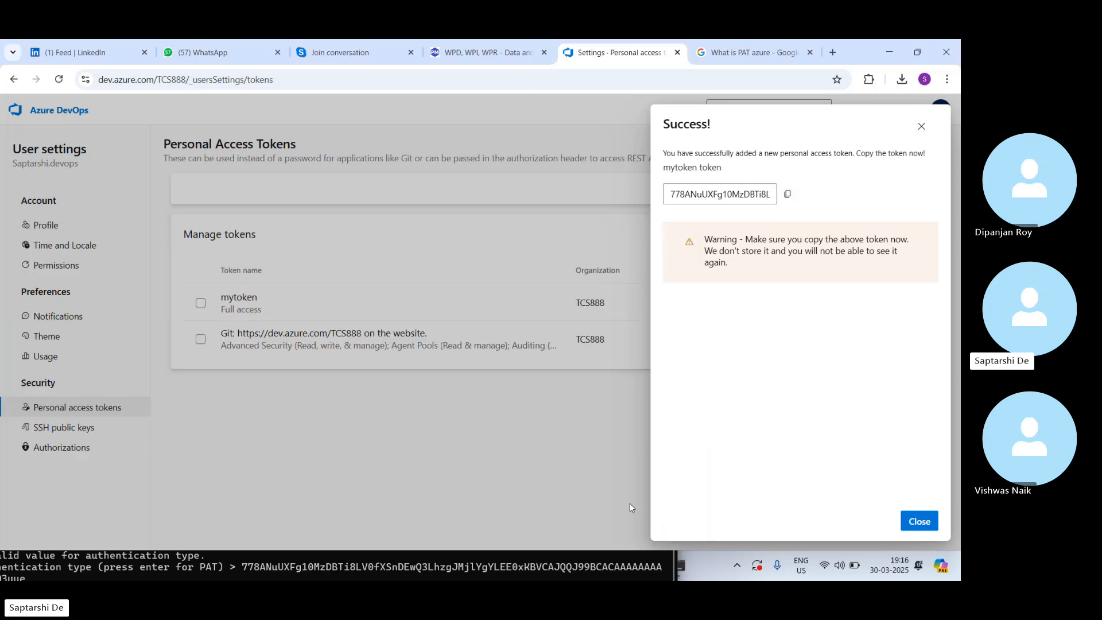
pyautogui.click(609, 566)
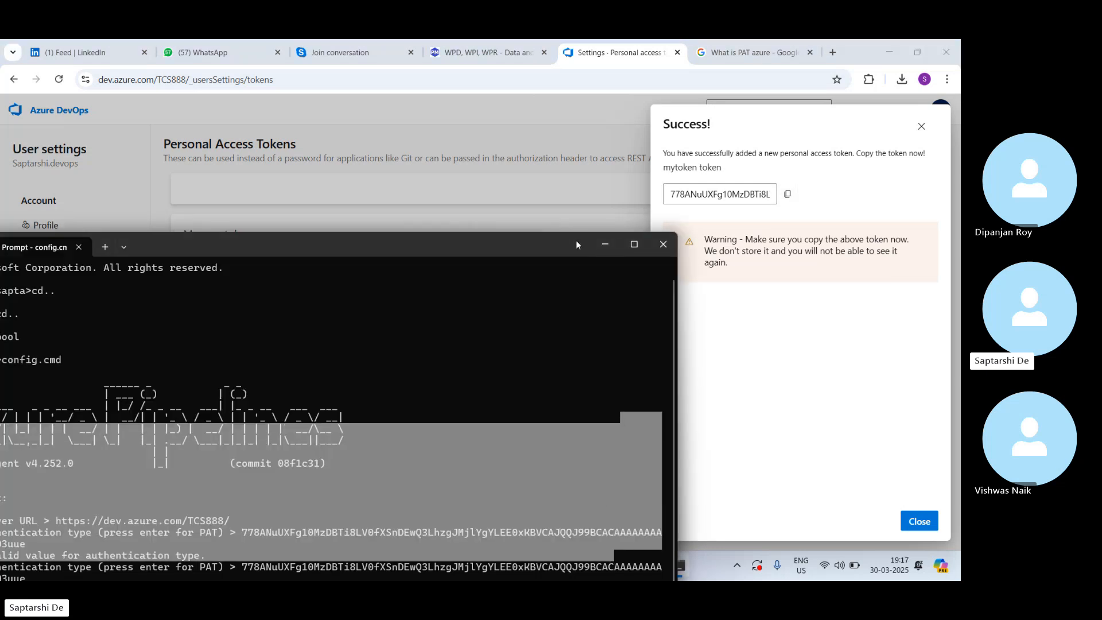
pyautogui.moveTo(577, 240); pyautogui.dragTo(689, 112)
pyautogui.click(383, 465)
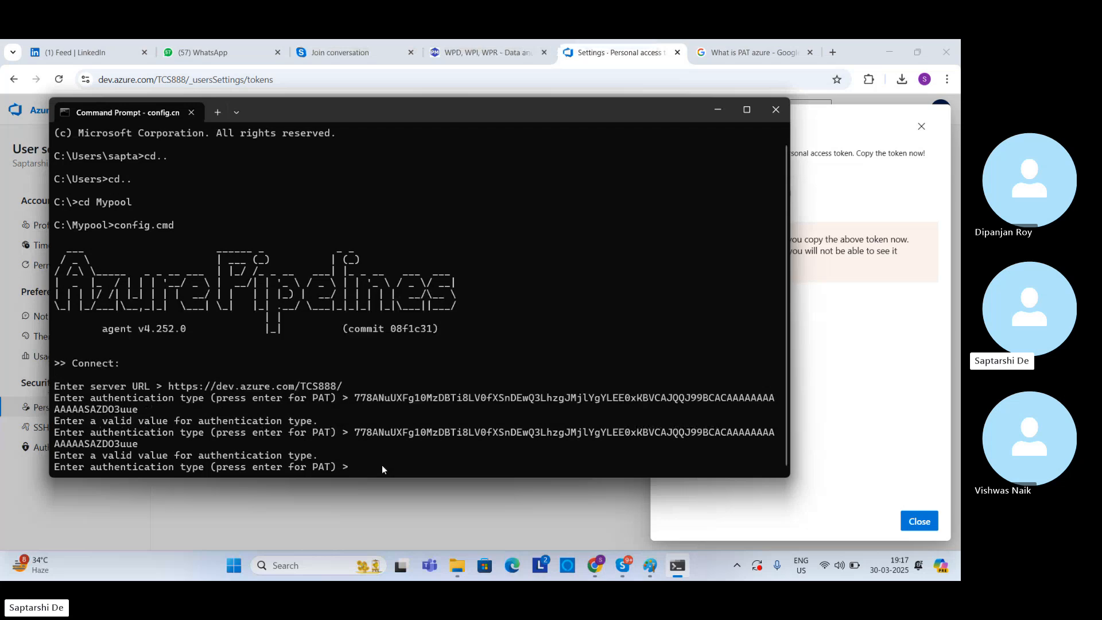
pyautogui.hotkey('ctrl', 'v')
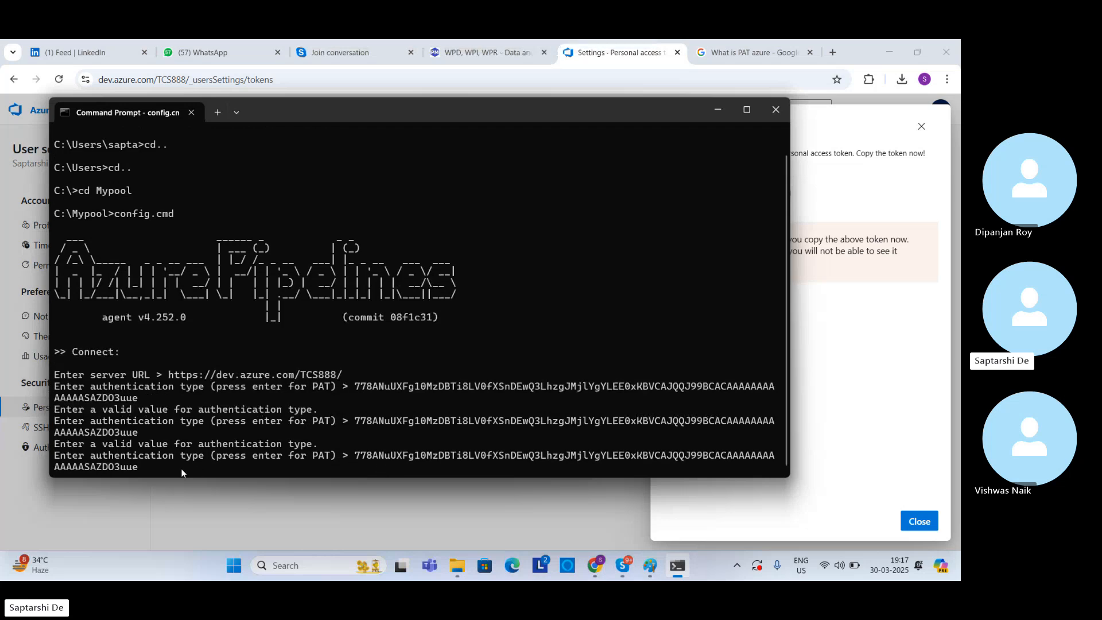
pyautogui.press('Return')
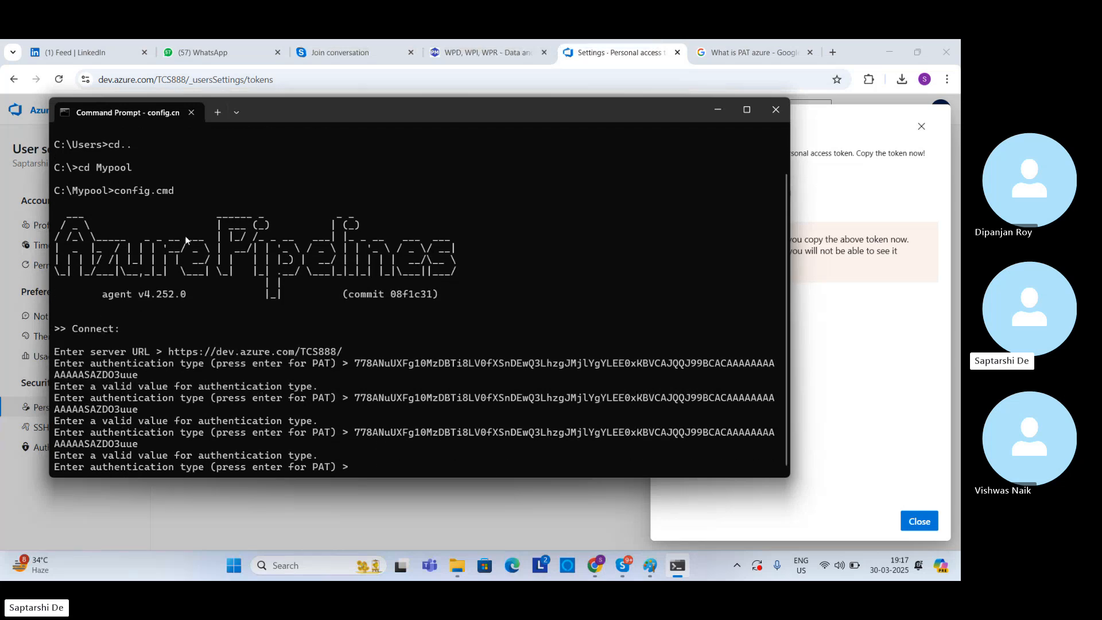
# Step: Try submitting the copied personal access token two more times at the authentication type prompt
pyautogui.hotkey('ctrl', 'v')
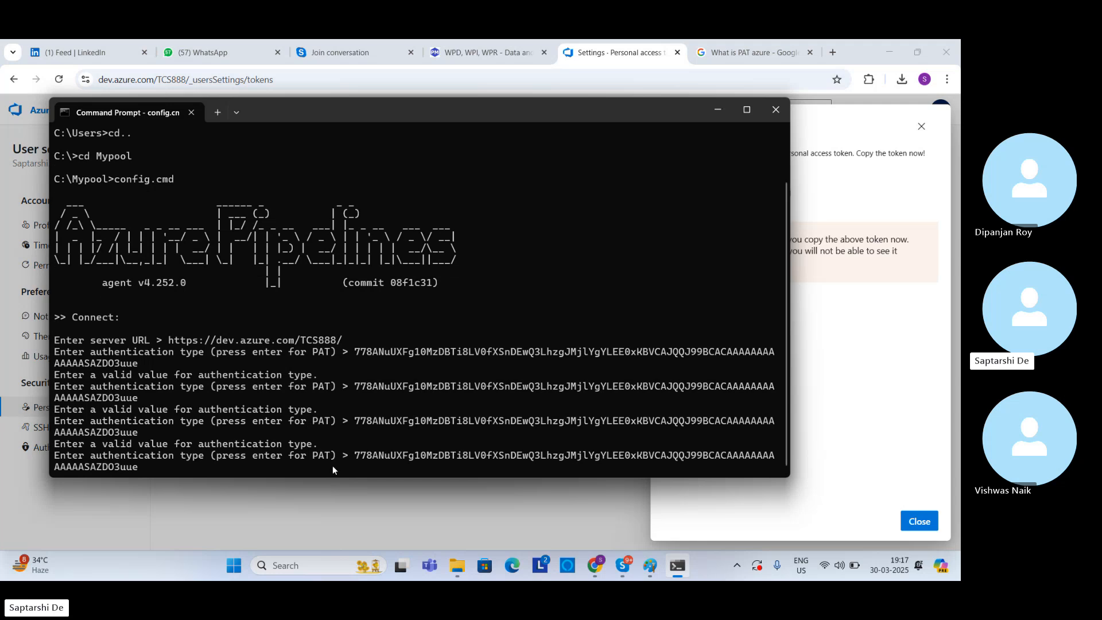
pyautogui.press('Return')
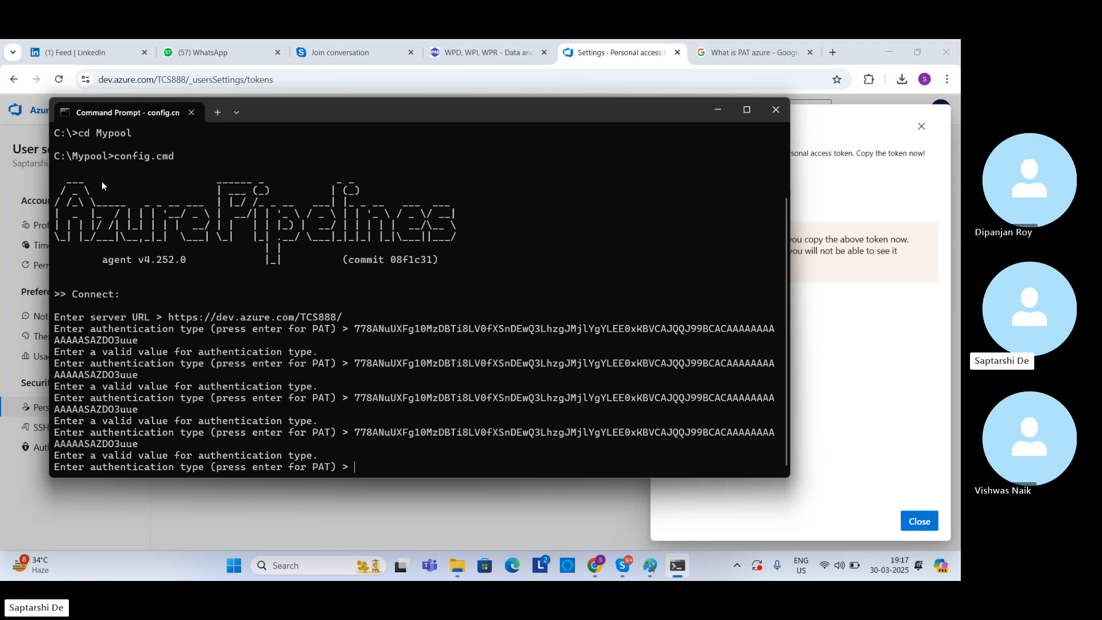
pyautogui.hotkey('ctrl', 'v')
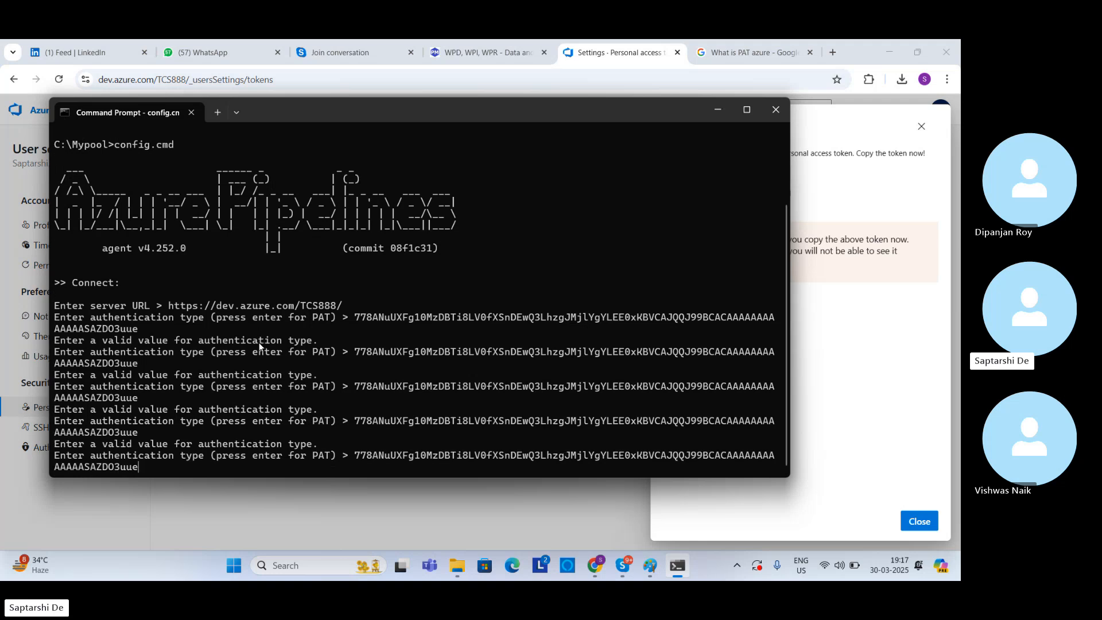
pyautogui.press('Return')
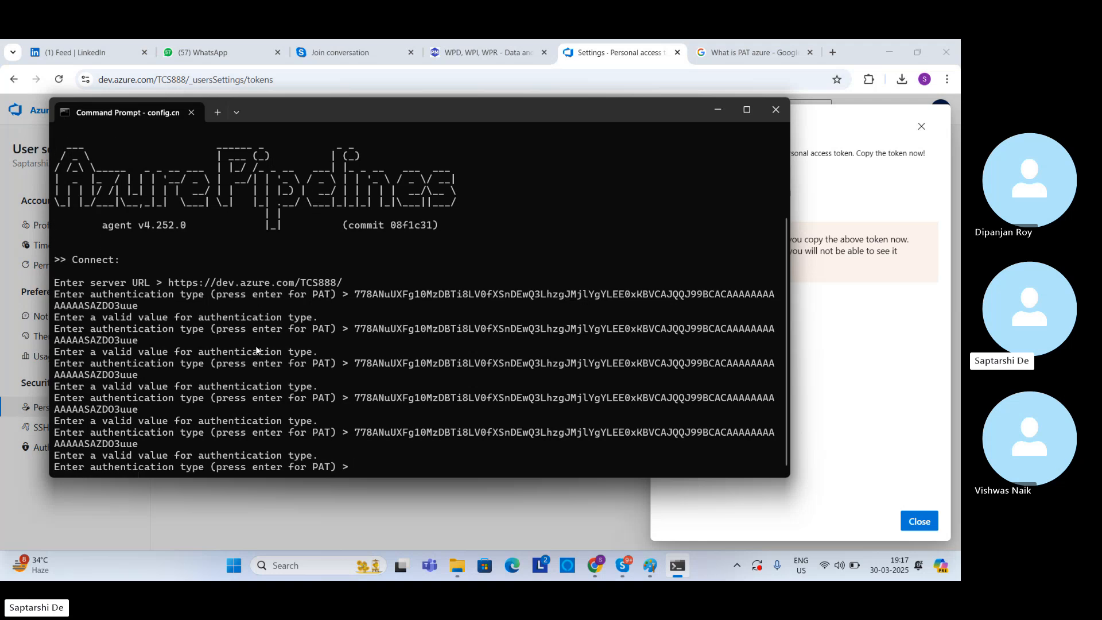
# Step: Return to Azure DevOps, dismiss the new token's confirmation, and check the full-access mytoken's expiration and scope settings, saving them unedited
pyautogui.click(717, 109)
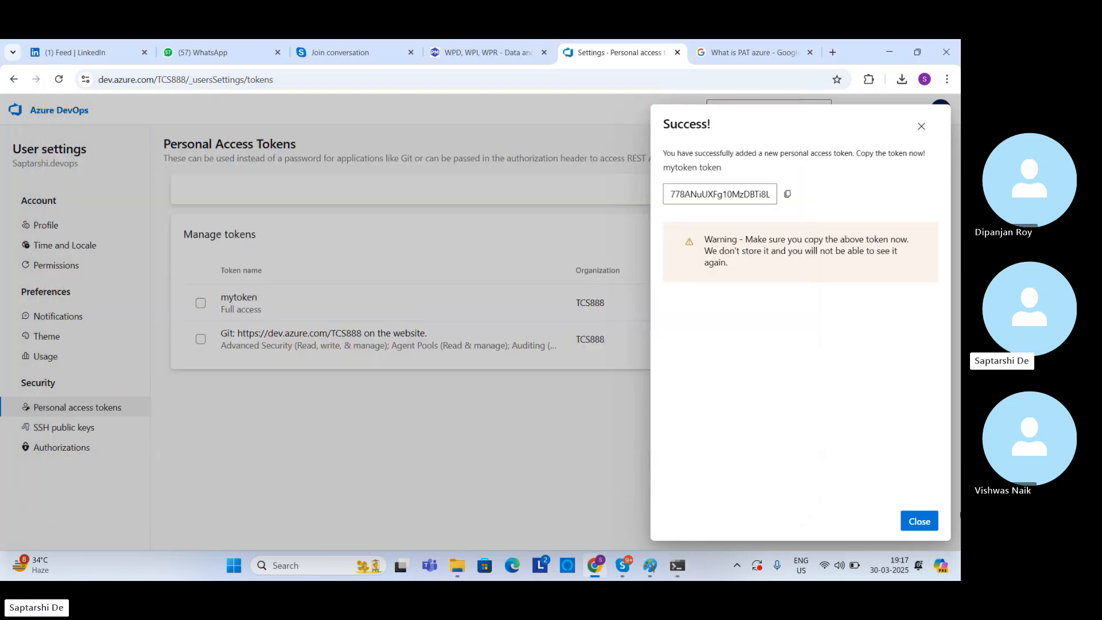
pyautogui.click(918, 522)
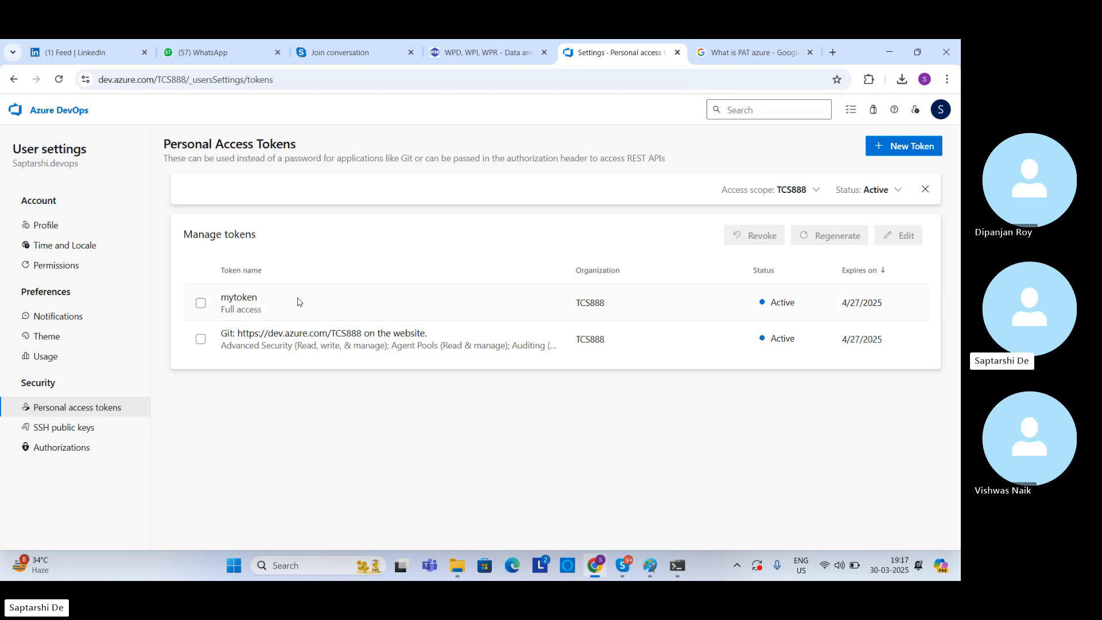
pyautogui.click(200, 302)
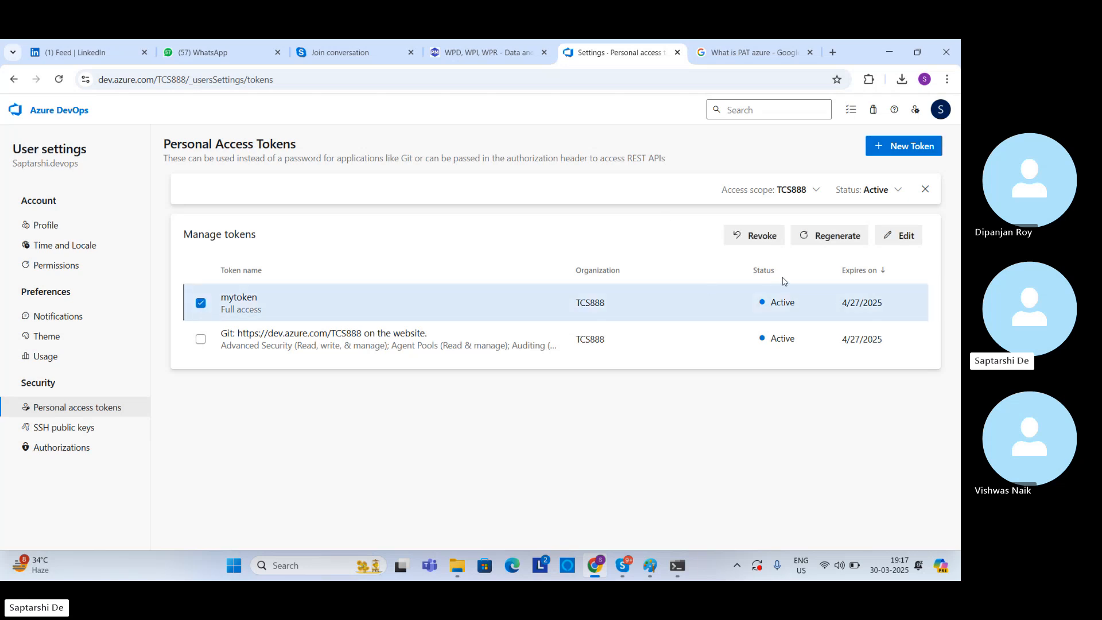
pyautogui.click(906, 237)
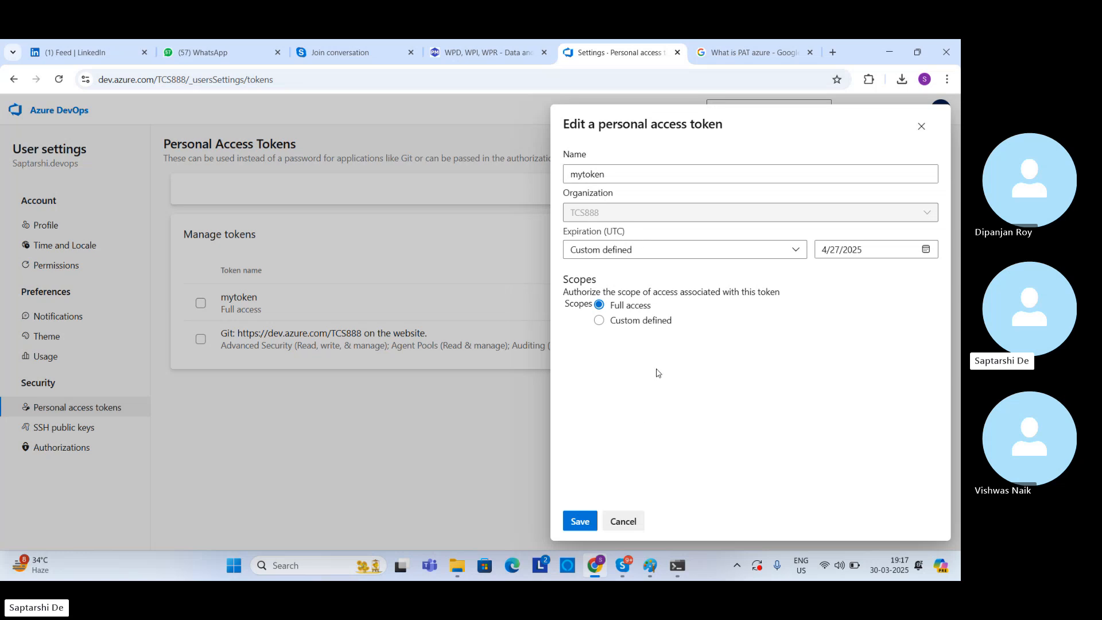
pyautogui.click(580, 519)
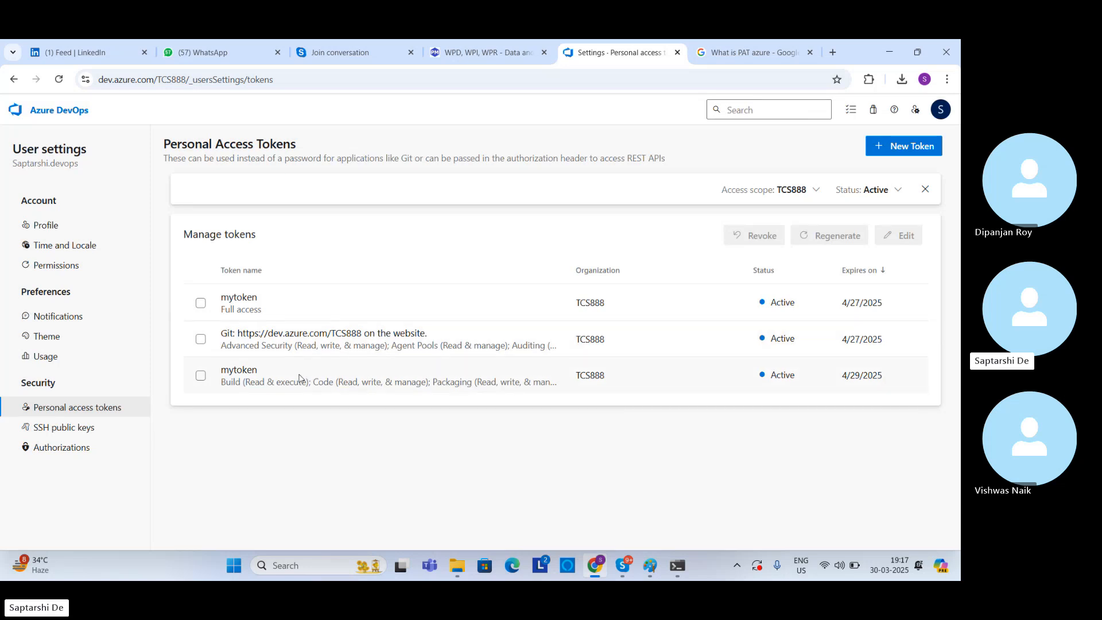
# Step: Select the custom-scoped mytoken expiring 4/29/2025, and try mytoken as the authentication type in Command Prompt
pyautogui.click(241, 372)
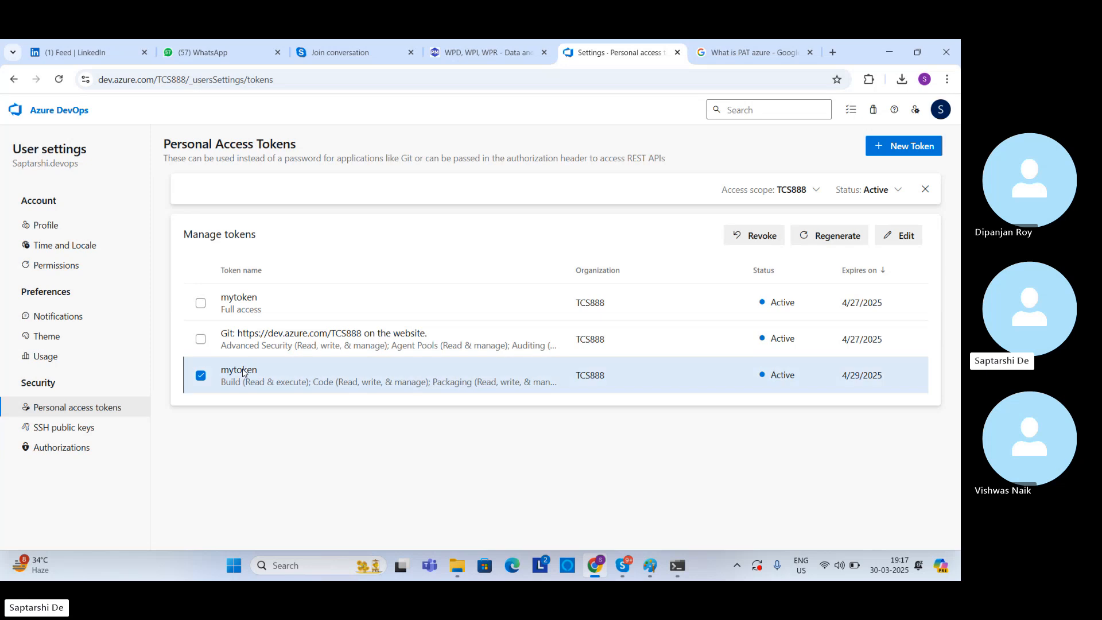
pyautogui.click(441, 375)
pyautogui.click(718, 379)
pyautogui.click(687, 556)
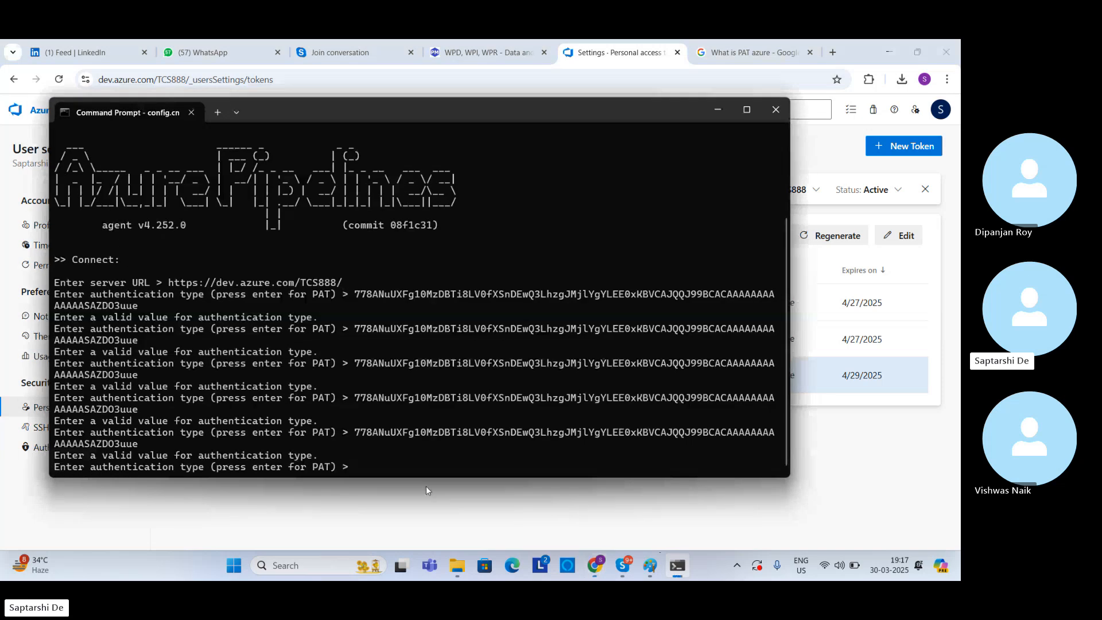
pyautogui.write('mytoken')
pyautogui.press('Return')
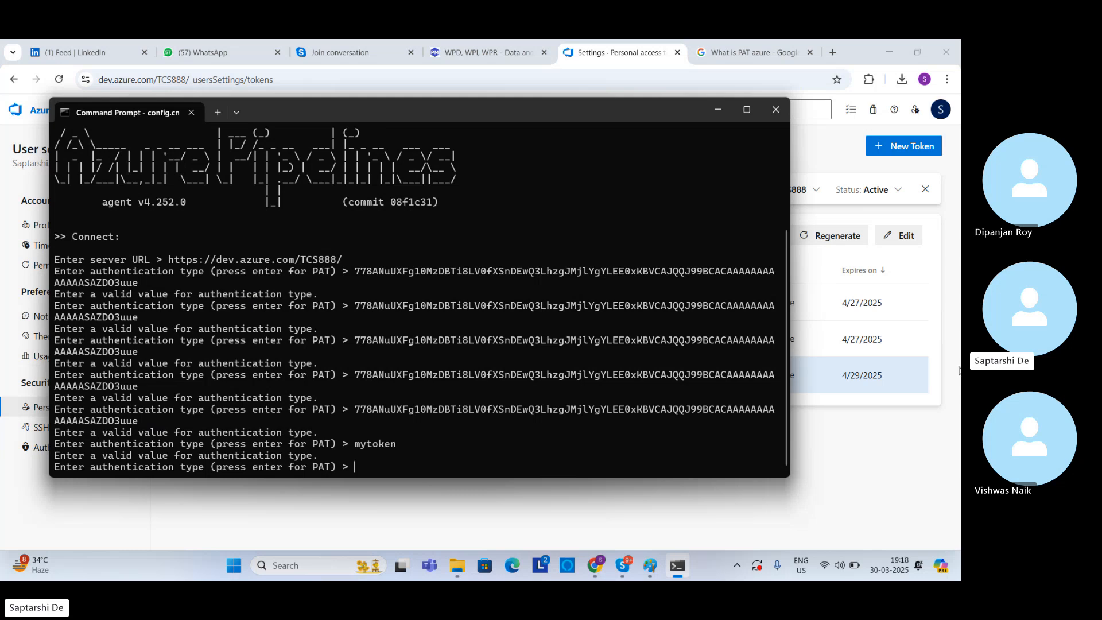
# Step: Return to Azure DevOps and start a new personal access token named Testtoken
pyautogui.click(904, 438)
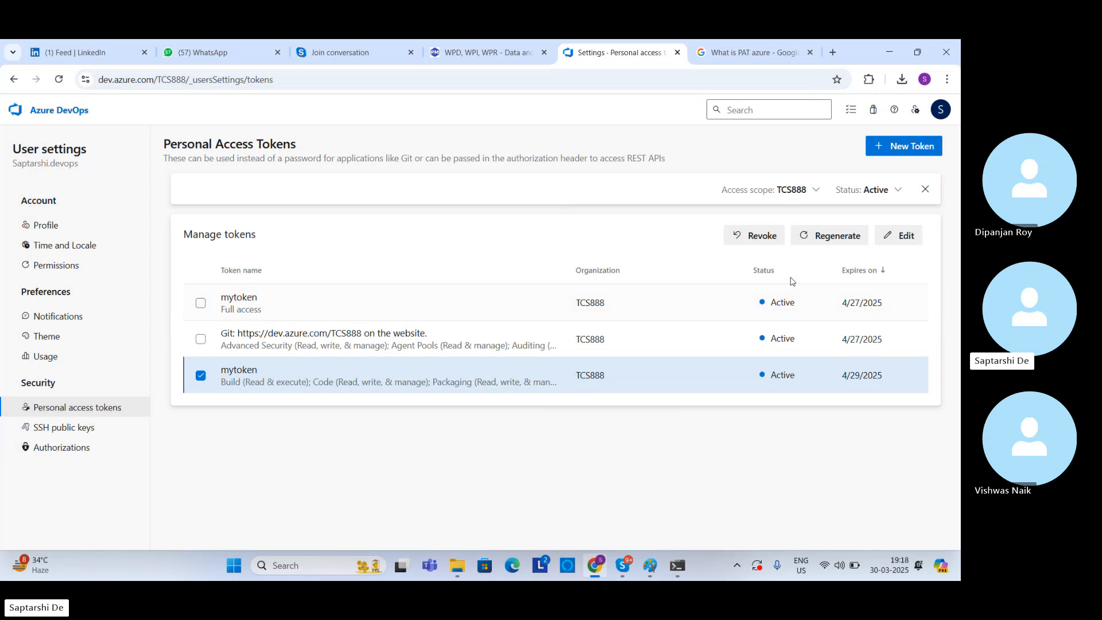
pyautogui.click(895, 160)
pyautogui.click(593, 172)
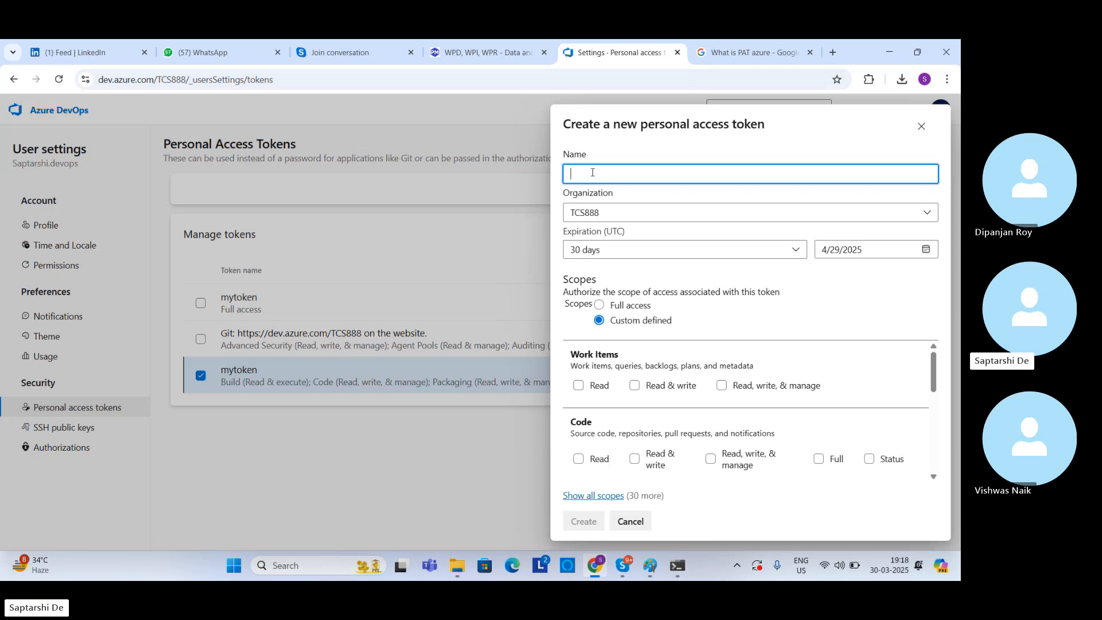
pyautogui.press('capslock')
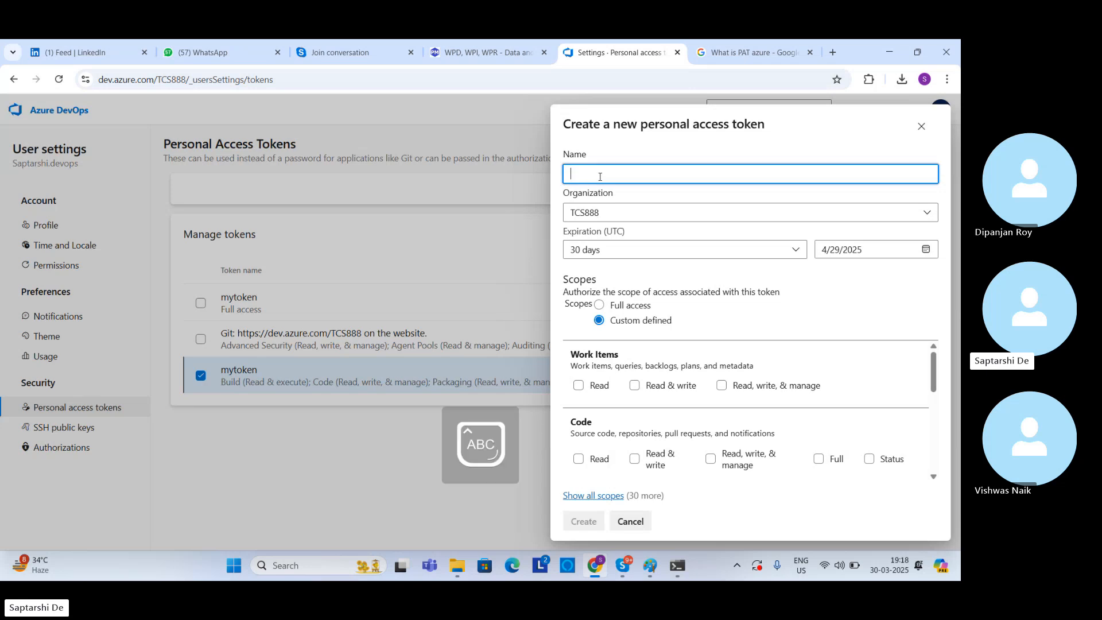
pyautogui.write('Testtoken')
pyautogui.press('capslock')
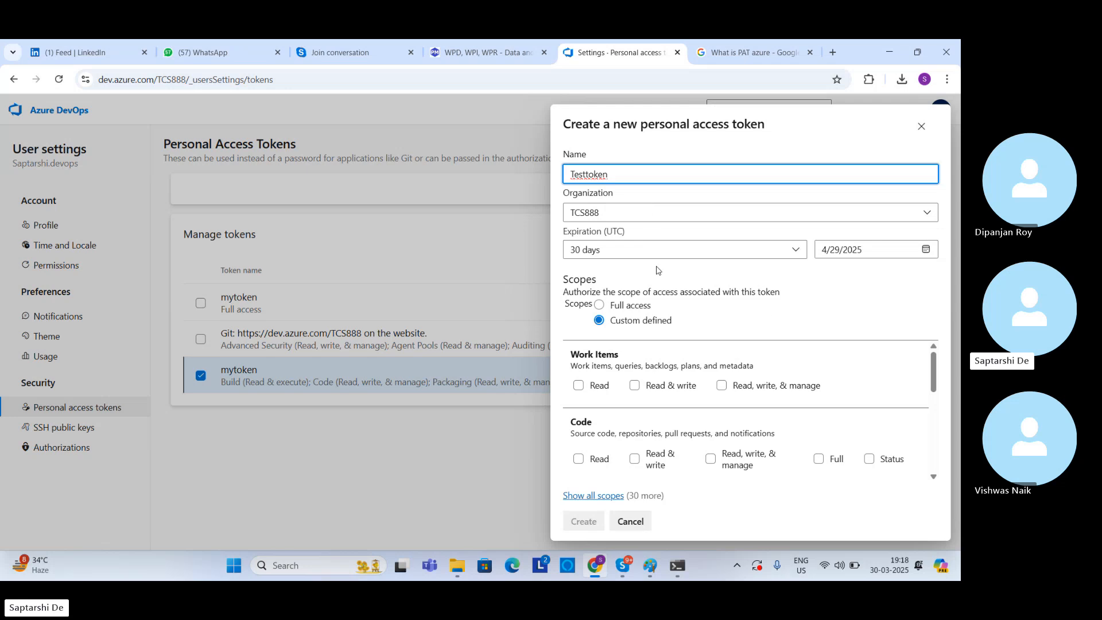
# Step: Grant Testtoken read, write, and manage on Work Items and Code, full Code access, and Build read and execute
pyautogui.click(722, 385)
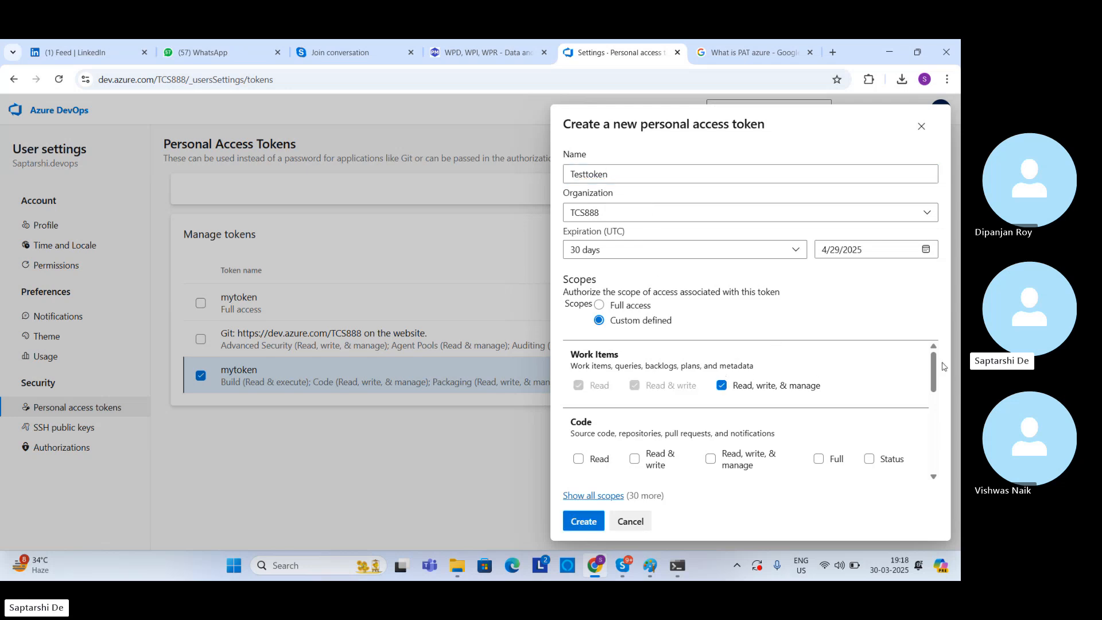
pyautogui.moveTo(934, 371)
pyautogui.mouseDown()
pyautogui.moveTo(934, 414)
pyautogui.moveTo(933, 392)
pyautogui.mouseUp()
pyautogui.click(711, 371)
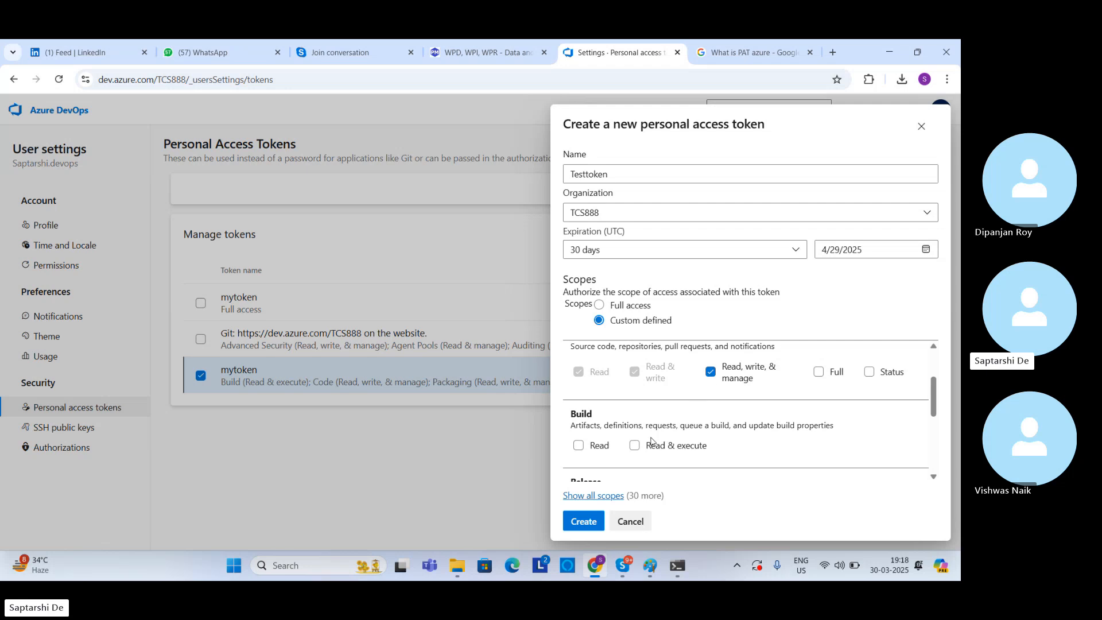
pyautogui.click(635, 446)
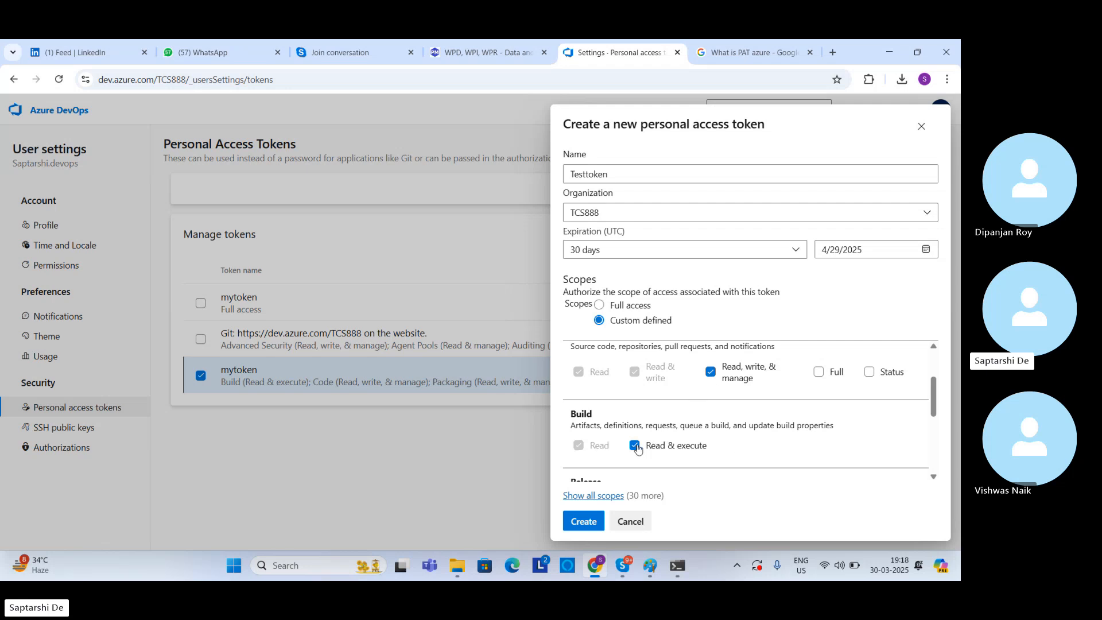
pyautogui.click(819, 373)
# Step: Add Release read, write, execute, and manage, Test Management read and write, and Packaging read, write, and manage, and create the token
pyautogui.moveTo(934, 396); pyautogui.dragTo(934, 441)
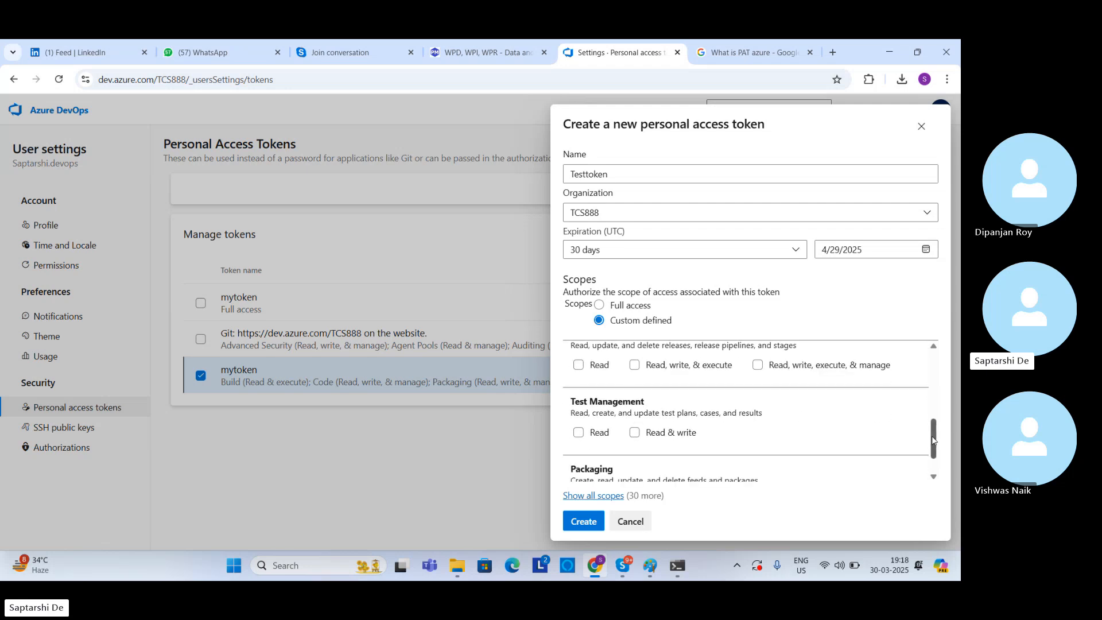
pyautogui.click(759, 366)
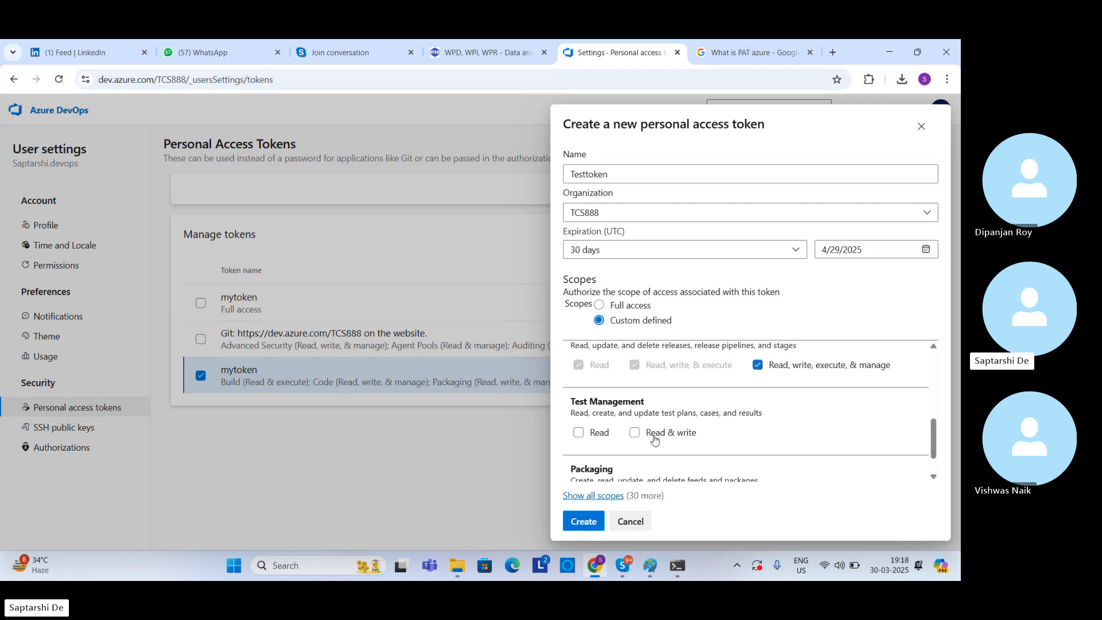
pyautogui.click(636, 434)
pyautogui.scroll(-1, 937, 445)
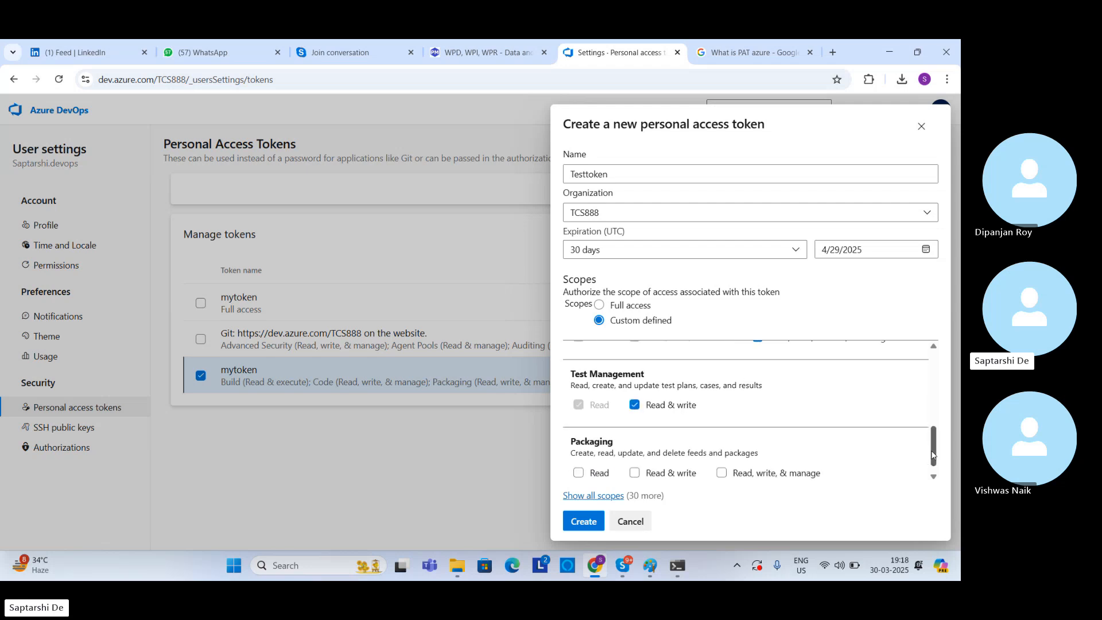
pyautogui.click(721, 461)
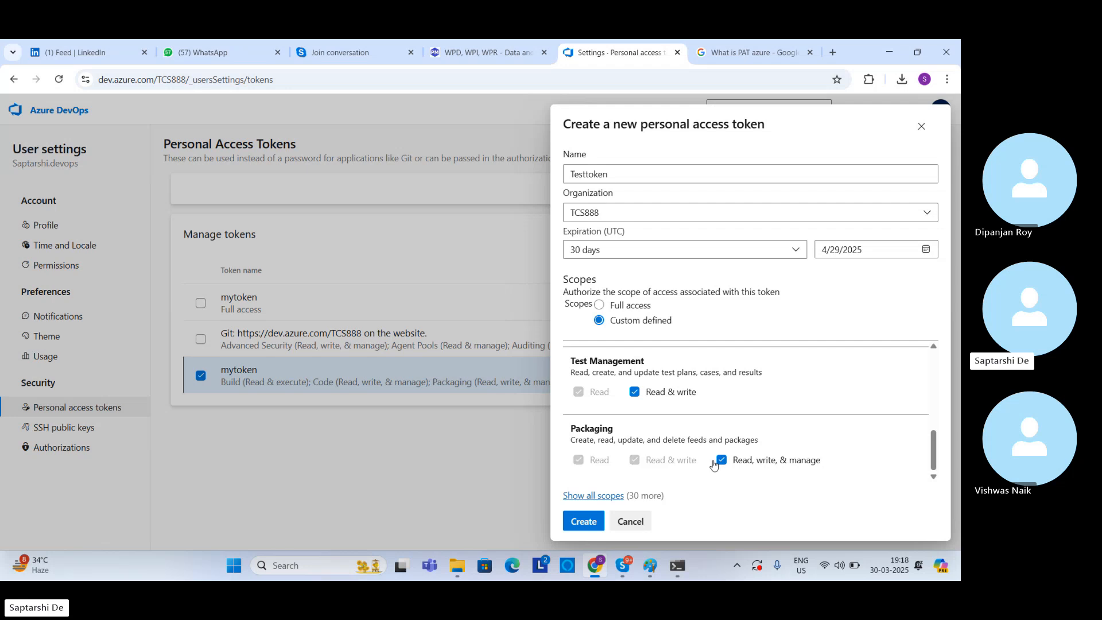
pyautogui.click(584, 521)
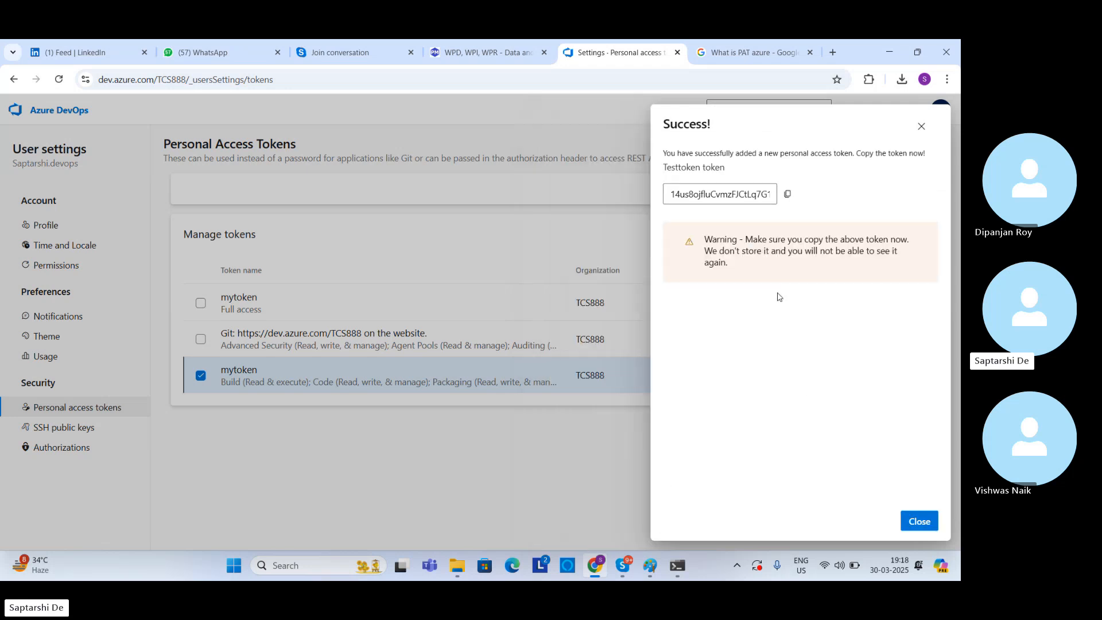
# Step: Copy the new Testtoken personal access token and try it as the authentication type in Command Prompt
pyautogui.click(786, 195)
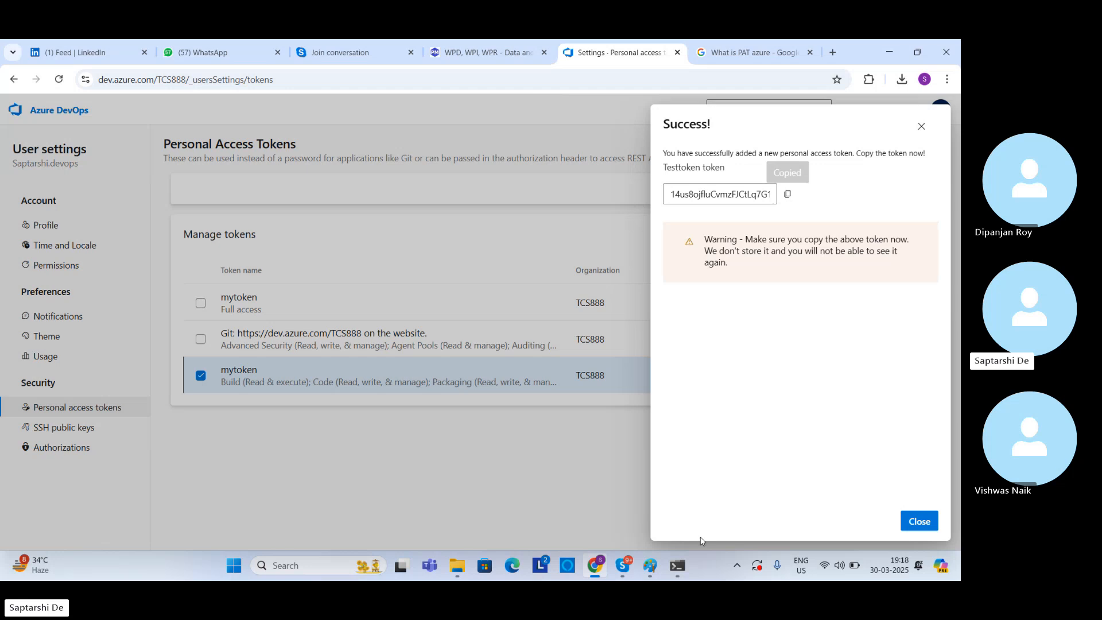
pyautogui.click(678, 566)
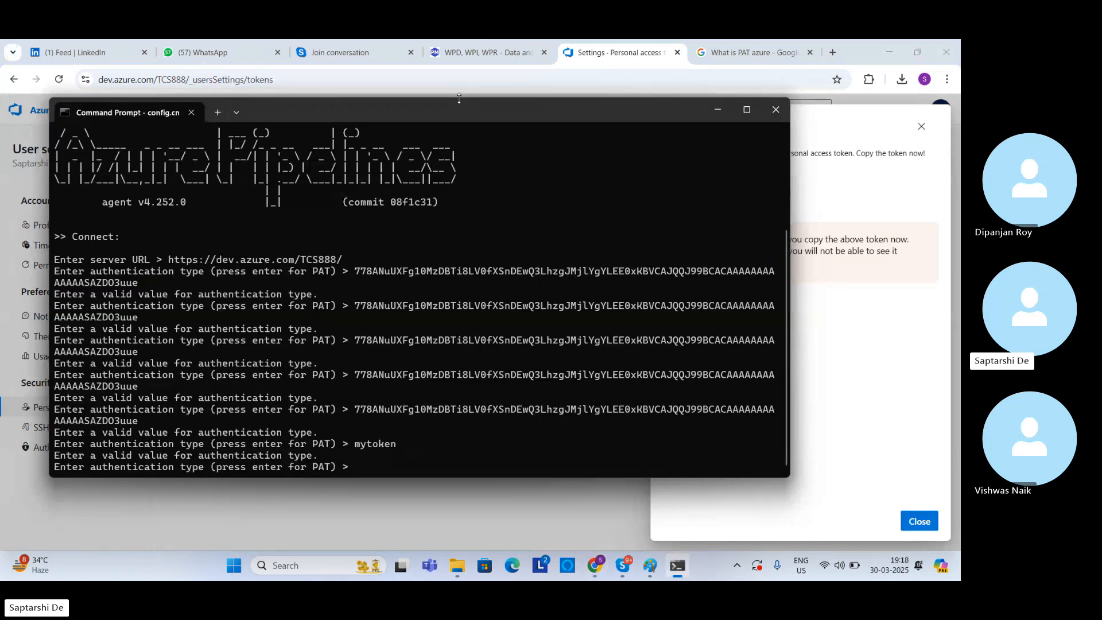
pyautogui.hotkey('ctrl', 'v')
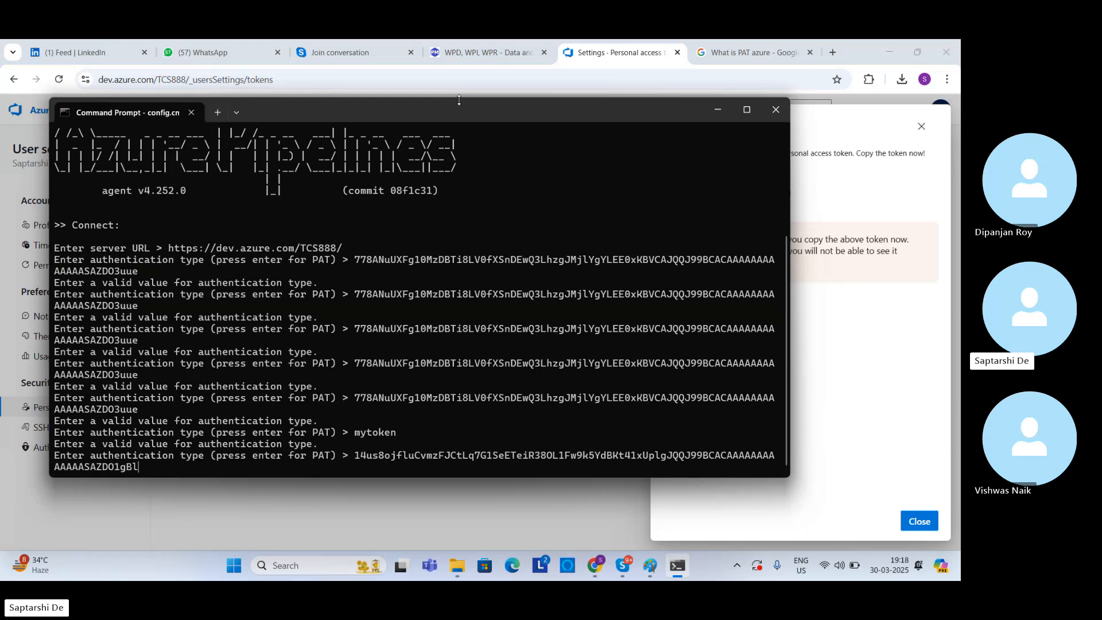
pyautogui.press('Return')
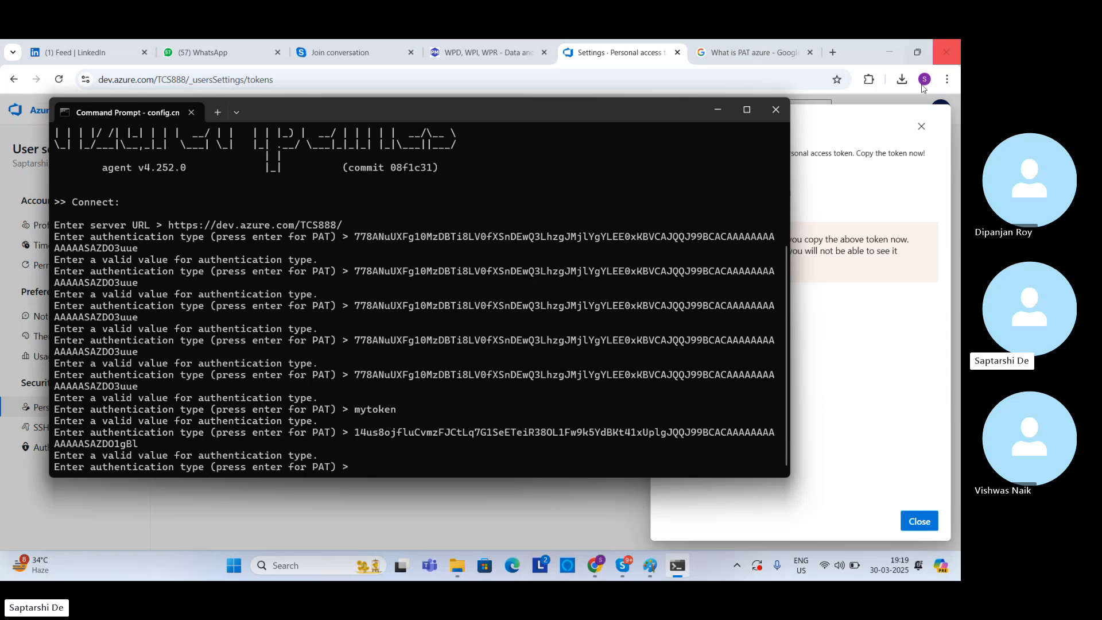
# Step: Recopy the Testtoken personal access token from Azure DevOps and try it again at Command Prompt's authentication type prompt
pyautogui.click(901, 217)
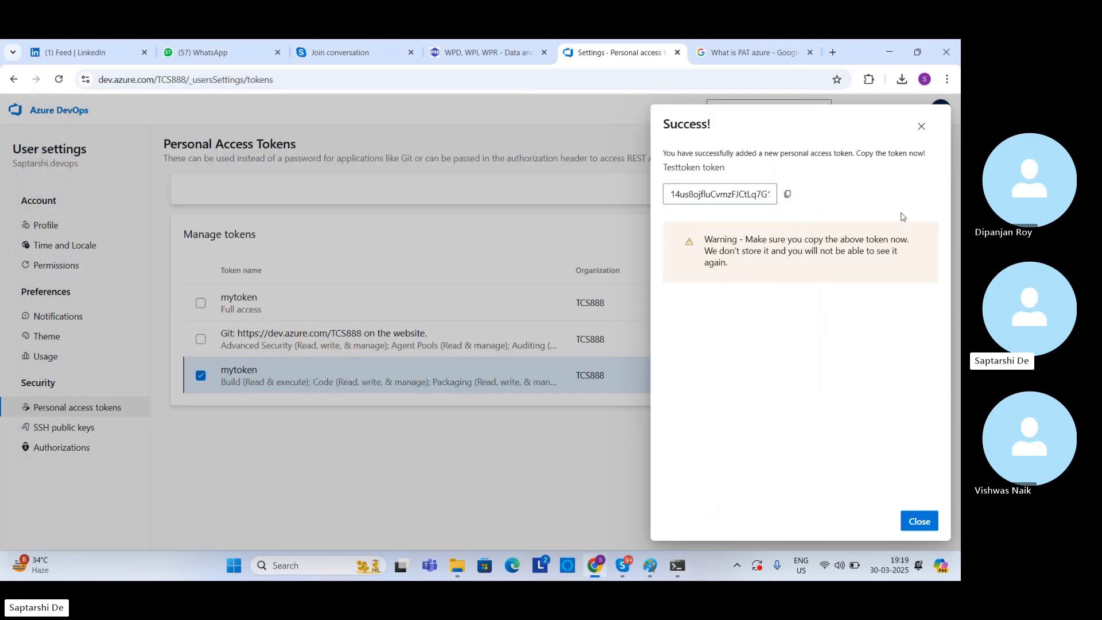
pyautogui.click(789, 195)
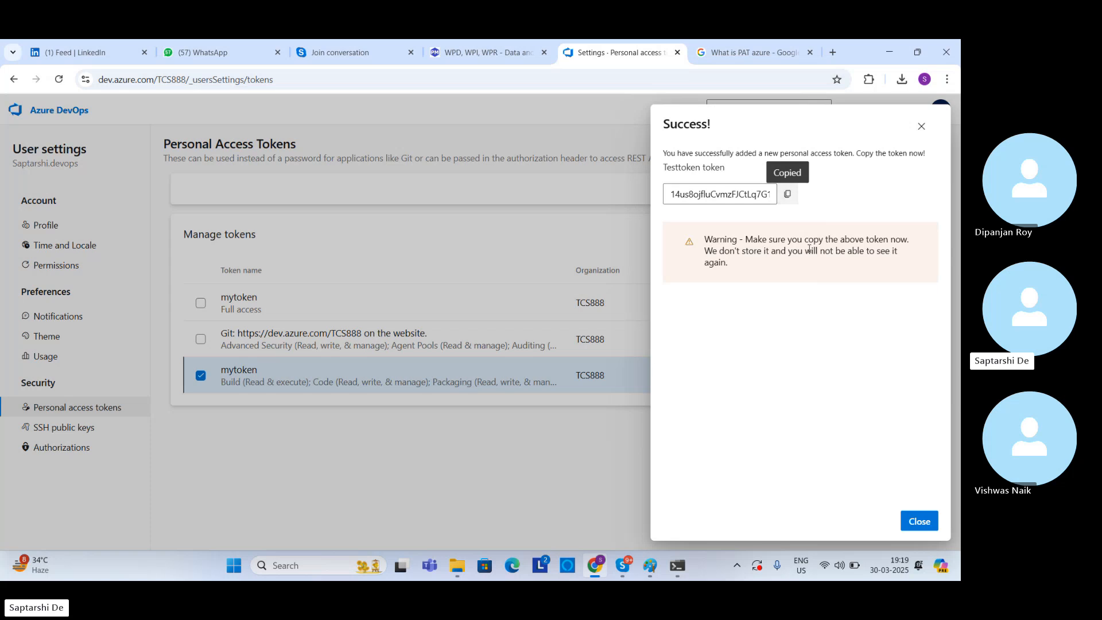
pyautogui.click(677, 566)
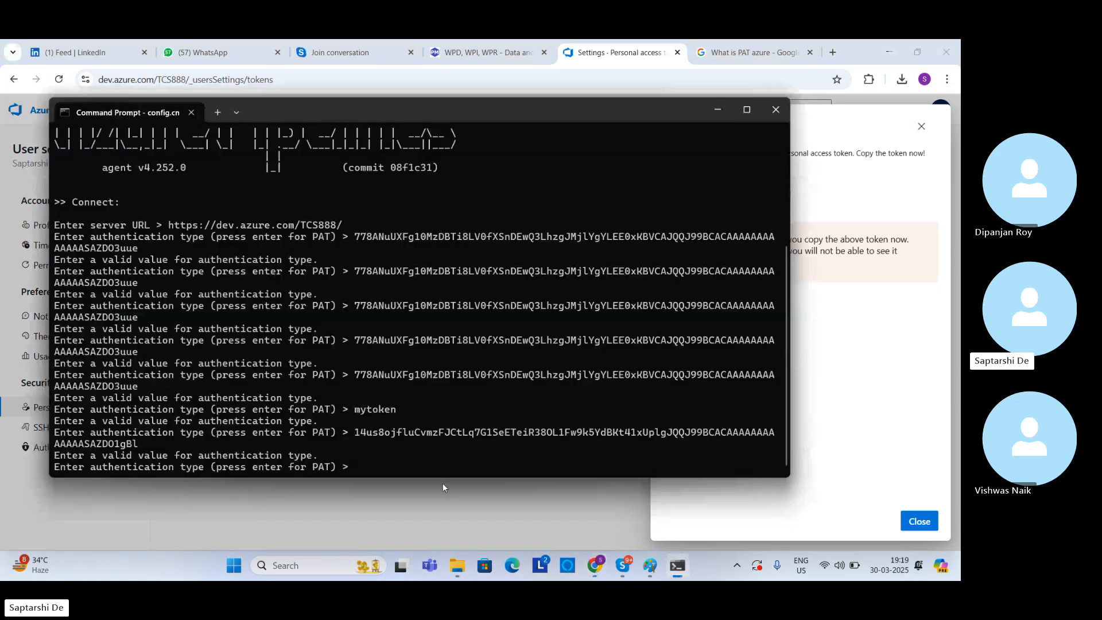
pyautogui.hotkey('ctrl', 'v')
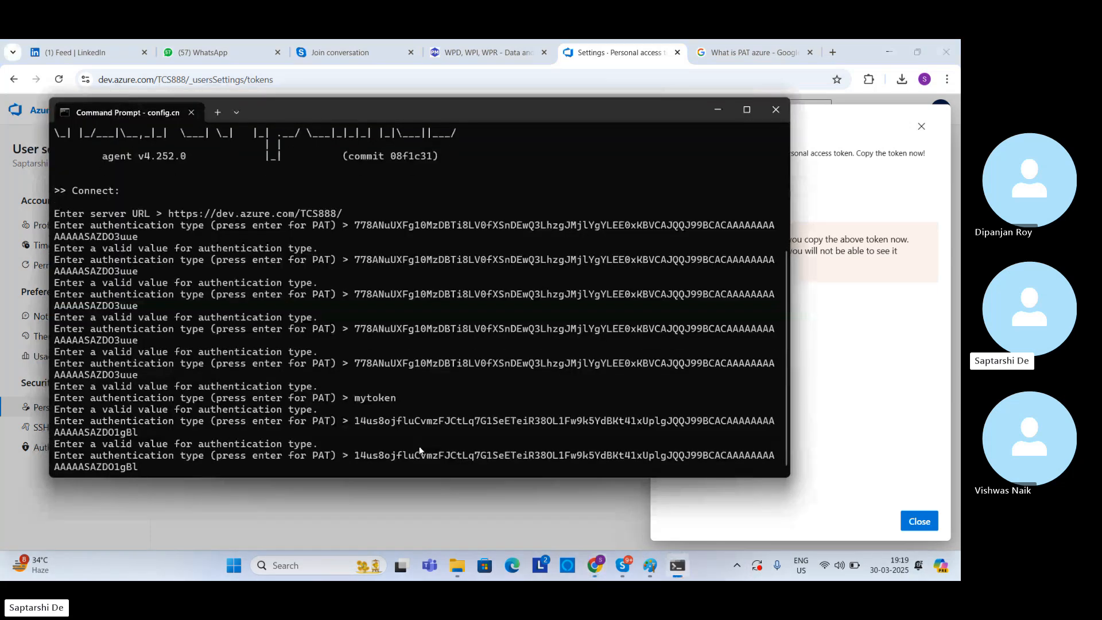
pyautogui.press('Return')
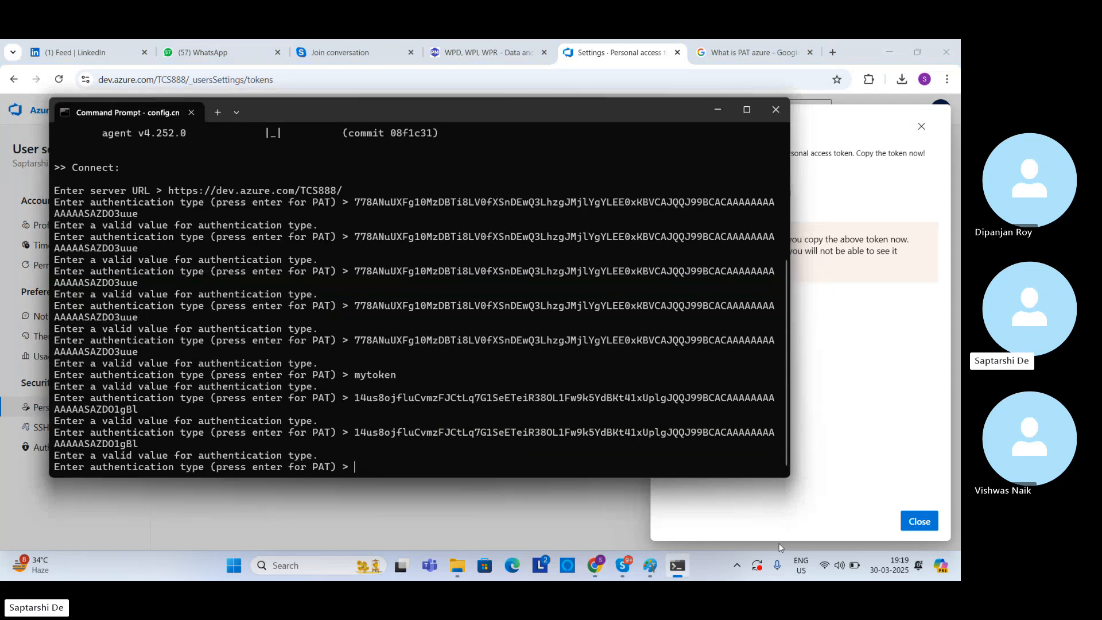
# Step: Dismiss the token confirmation, go back to mypool, and review its agent setup instructions, details, jobs, and agents
pyautogui.click(919, 521)
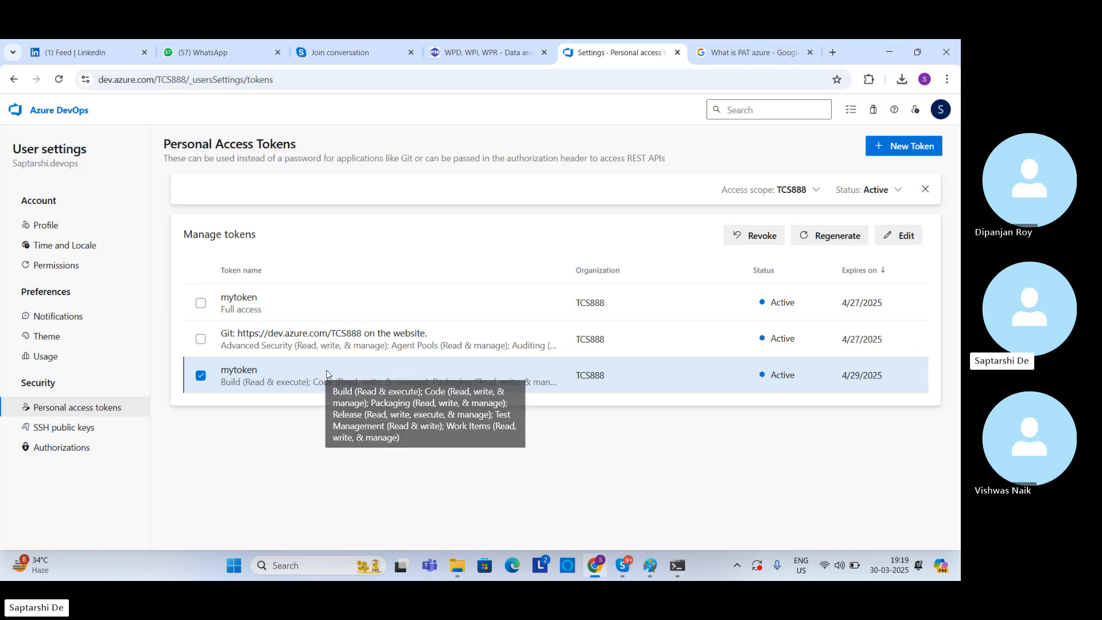
pyautogui.click(12, 80)
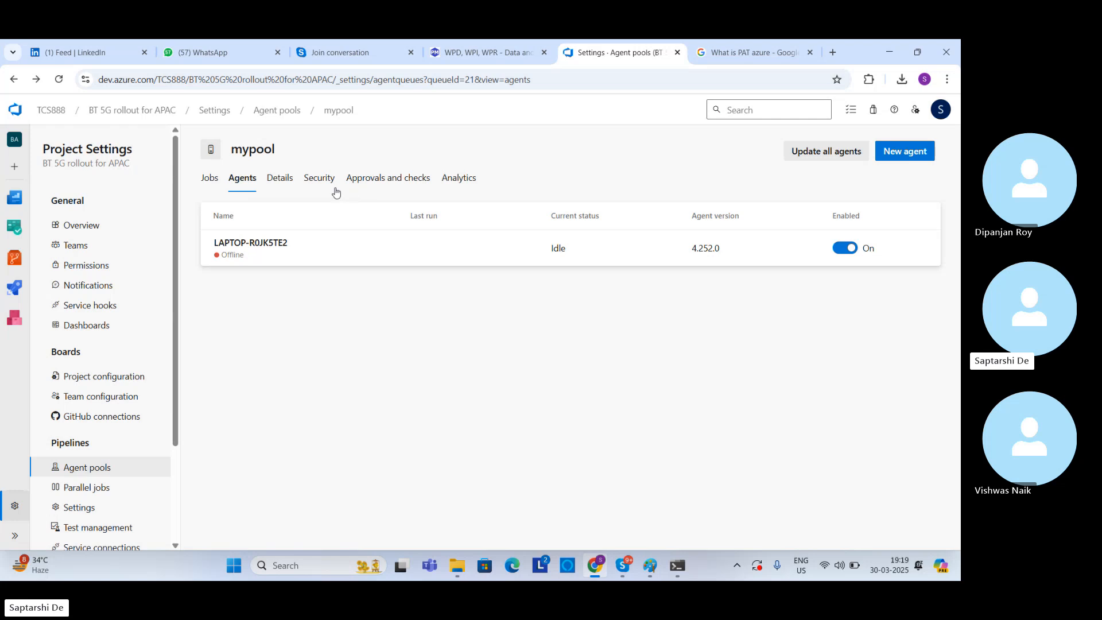
pyautogui.click(893, 157)
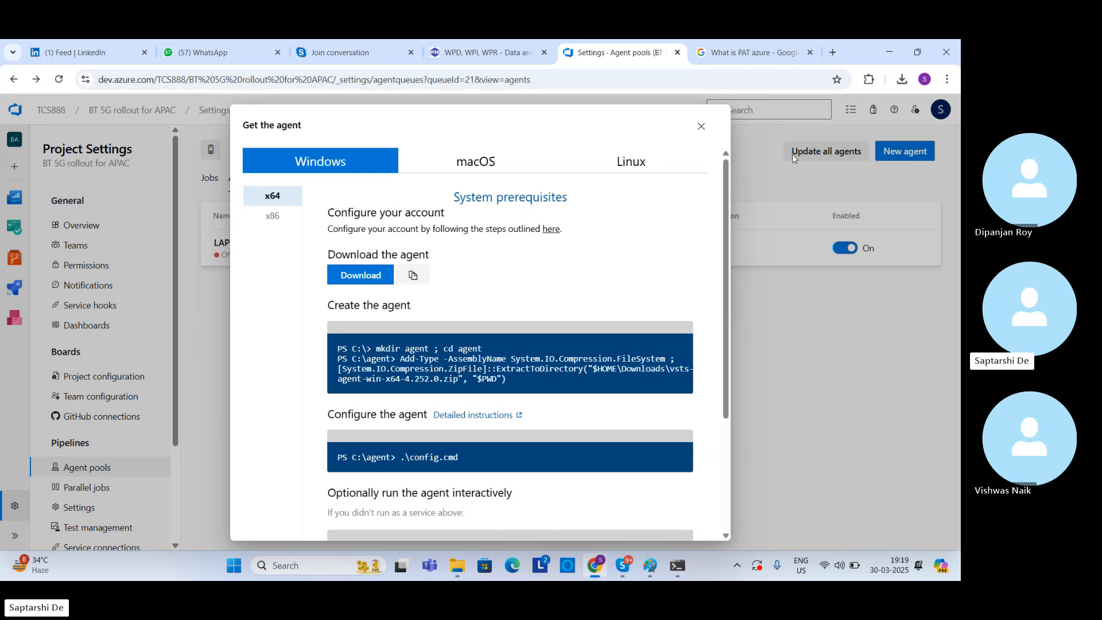
pyautogui.click(702, 127)
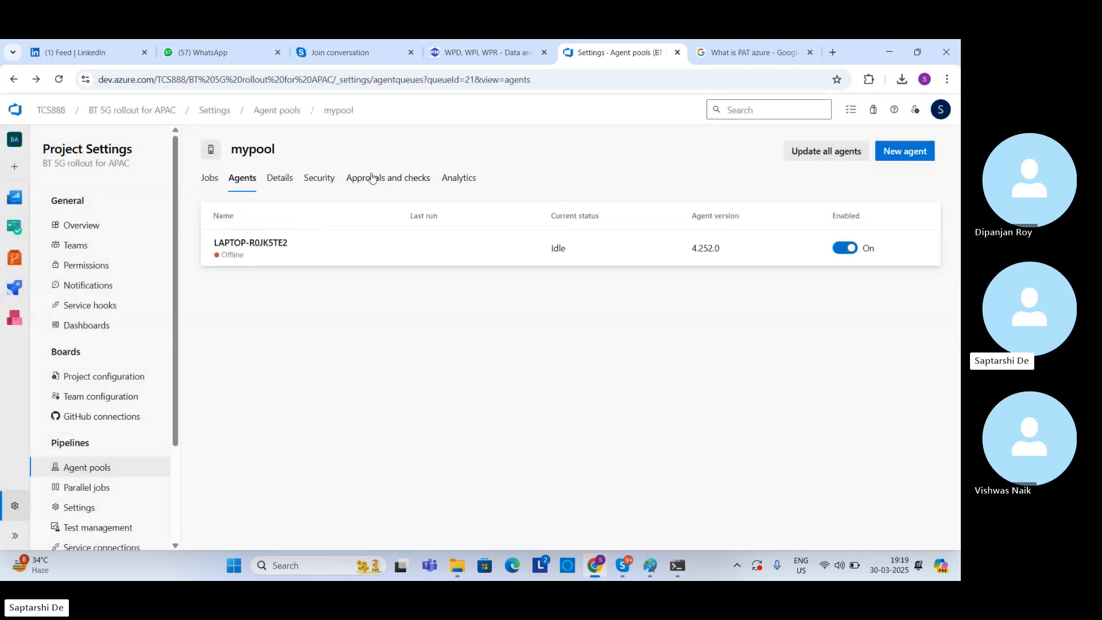
pyautogui.click(276, 182)
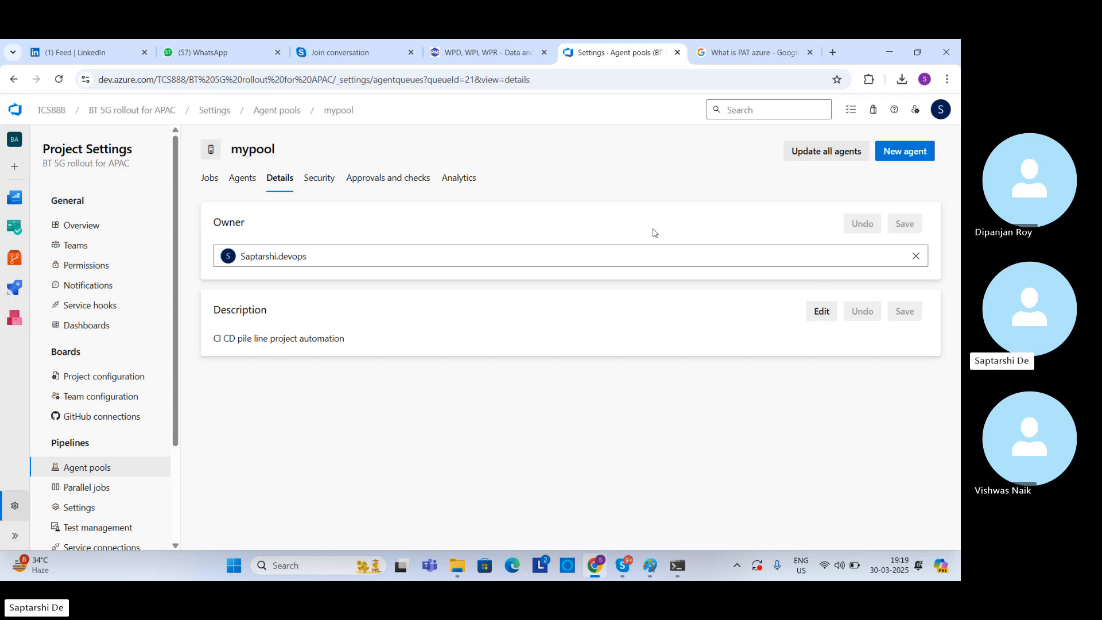
pyautogui.click(210, 182)
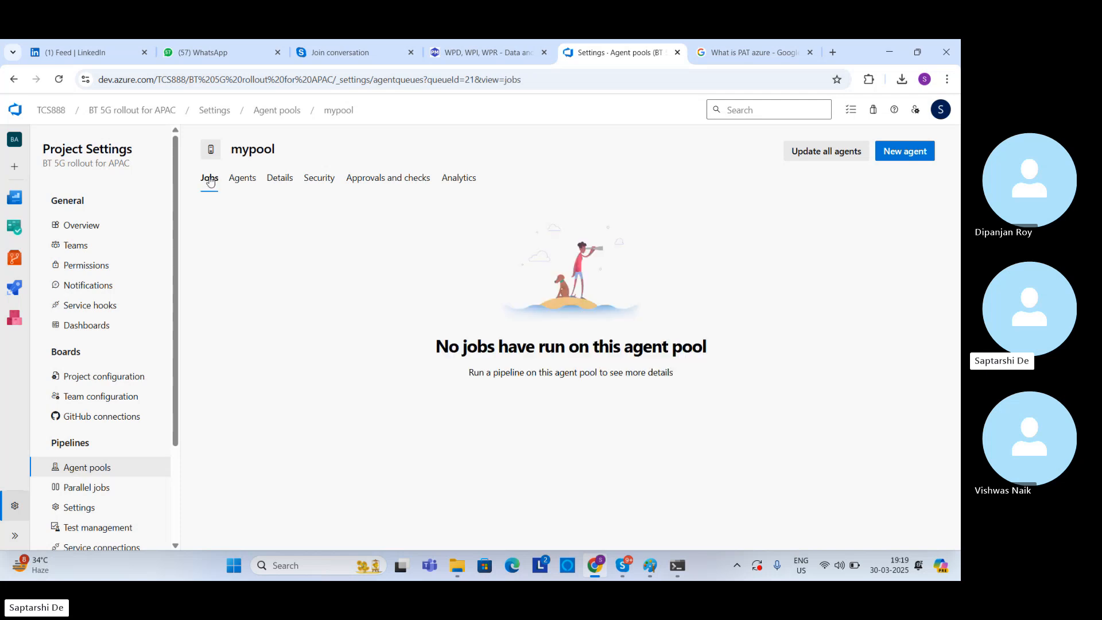
pyautogui.click(238, 189)
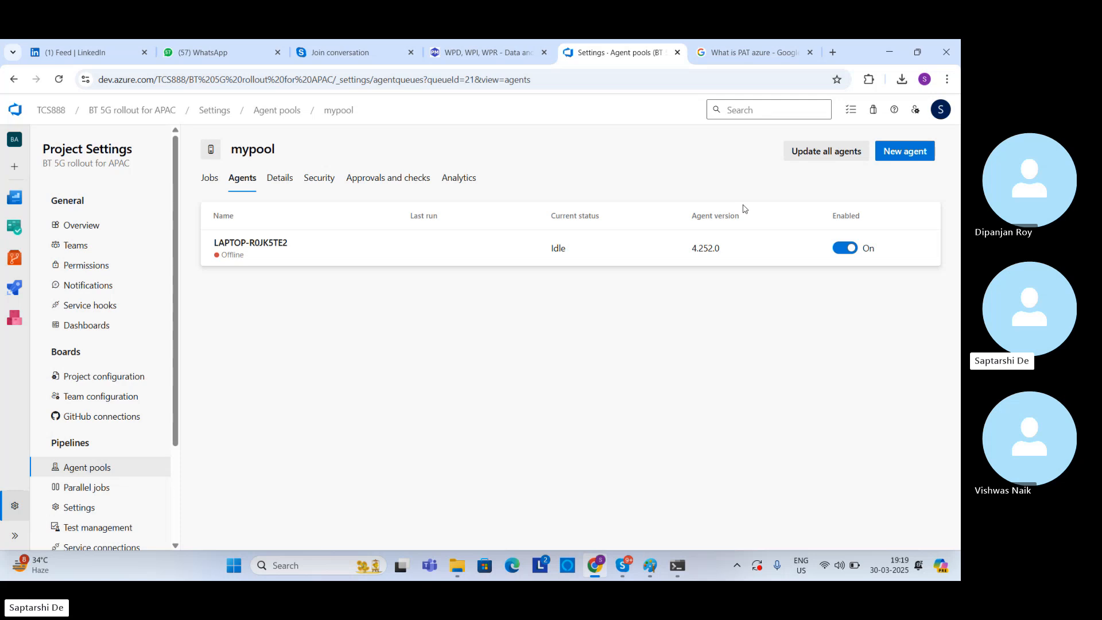
# Step: Request an update of all agents in mypool, and check the new agent instructions again
pyautogui.click(809, 154)
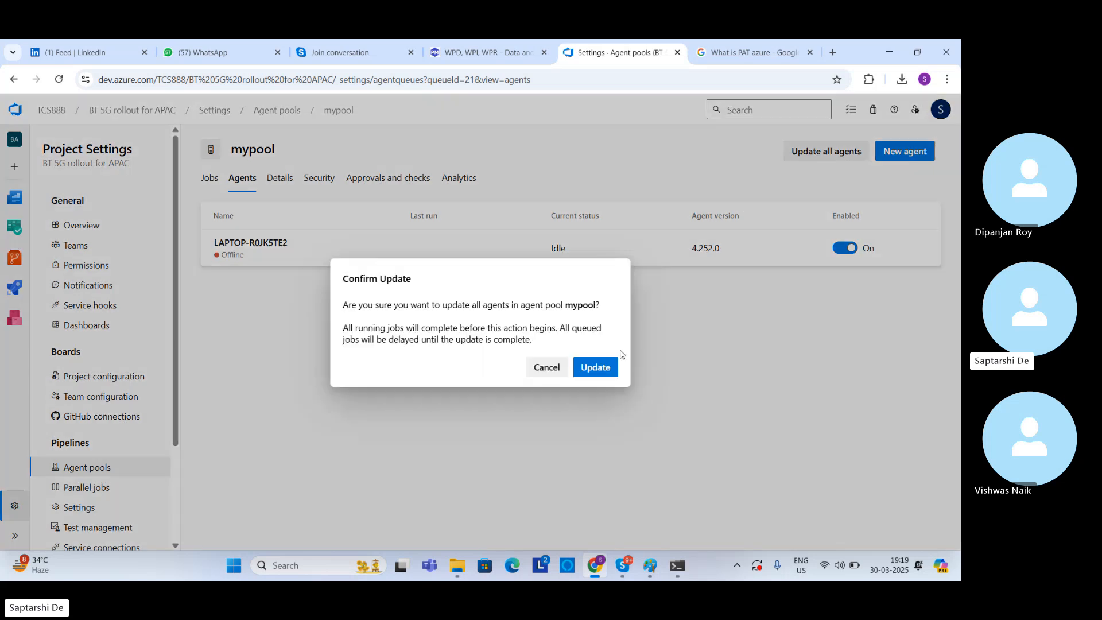
pyautogui.click(605, 368)
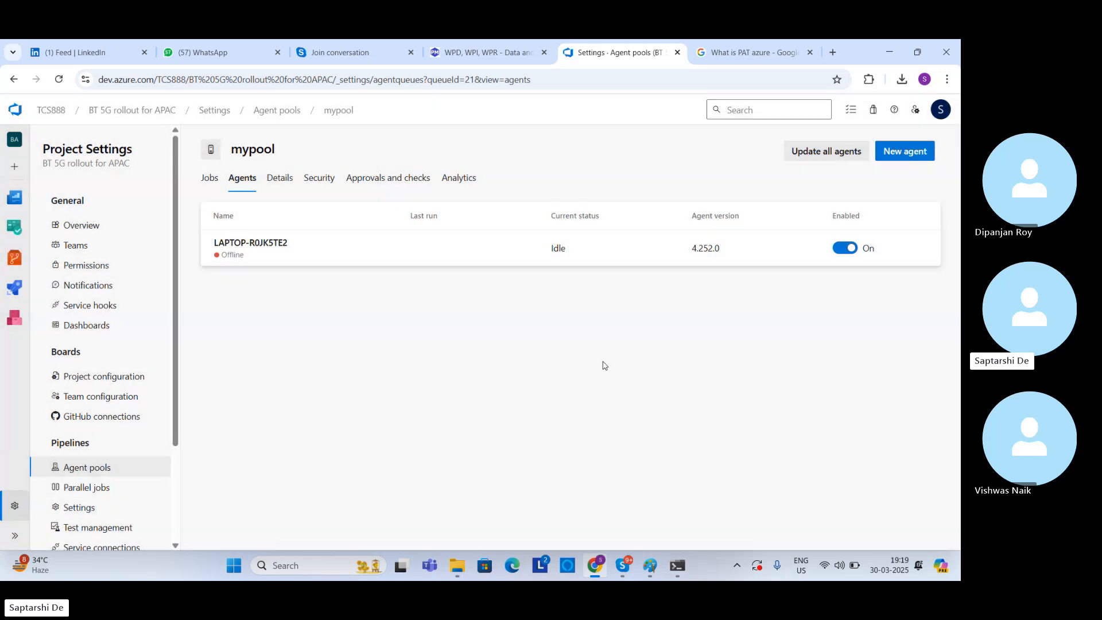
pyautogui.click(904, 152)
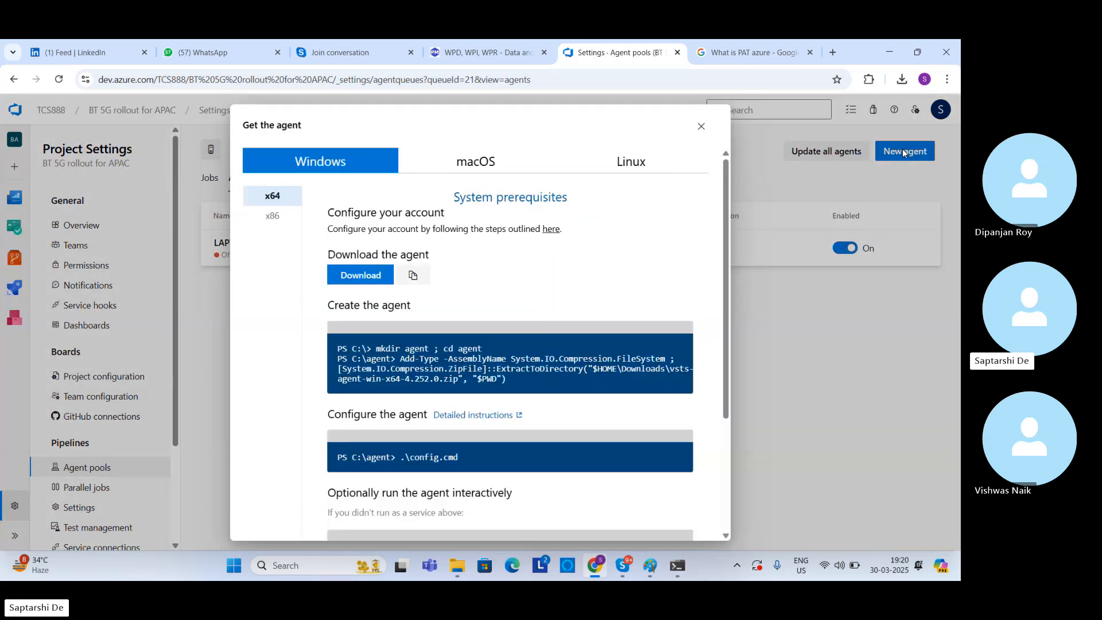
pyautogui.click(701, 126)
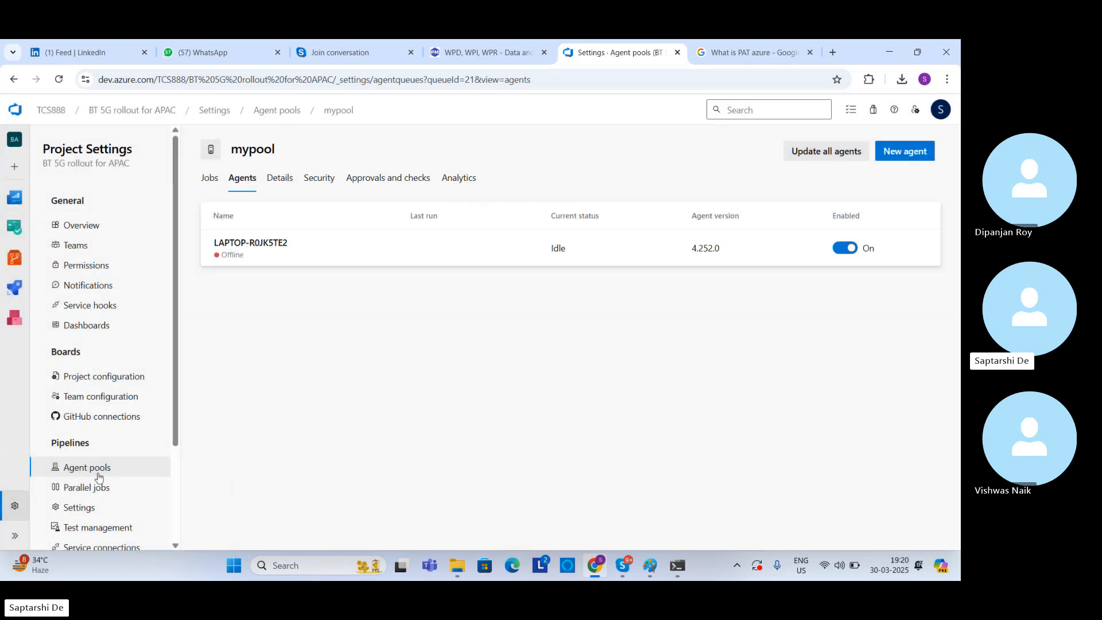
# Step: Return to the project's agent pool list and delete mypool
pyautogui.click(84, 508)
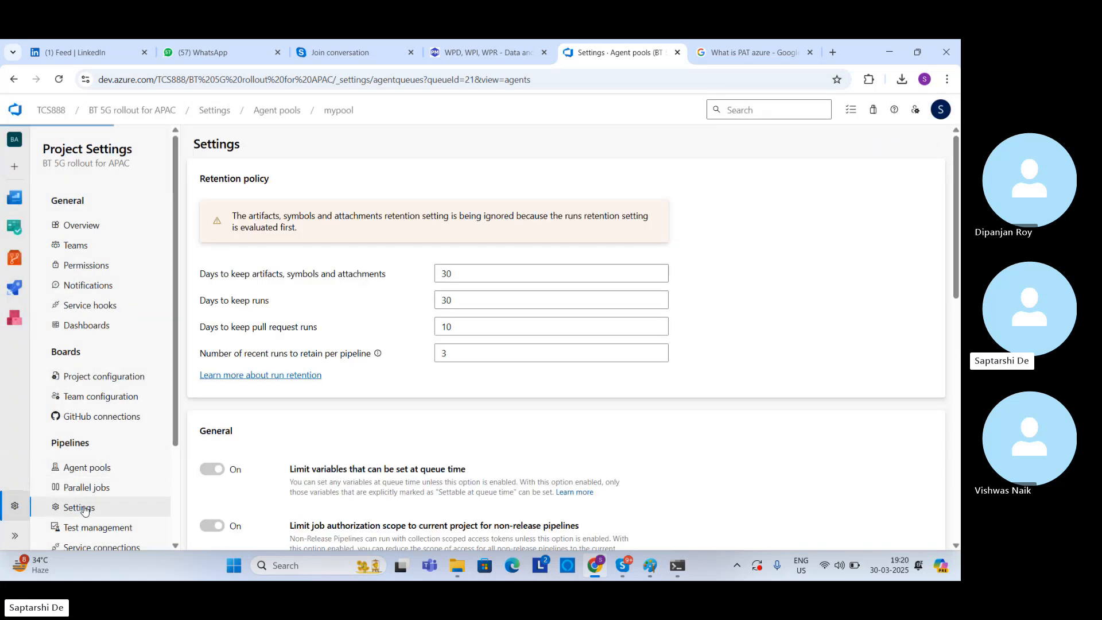
pyautogui.click(87, 475)
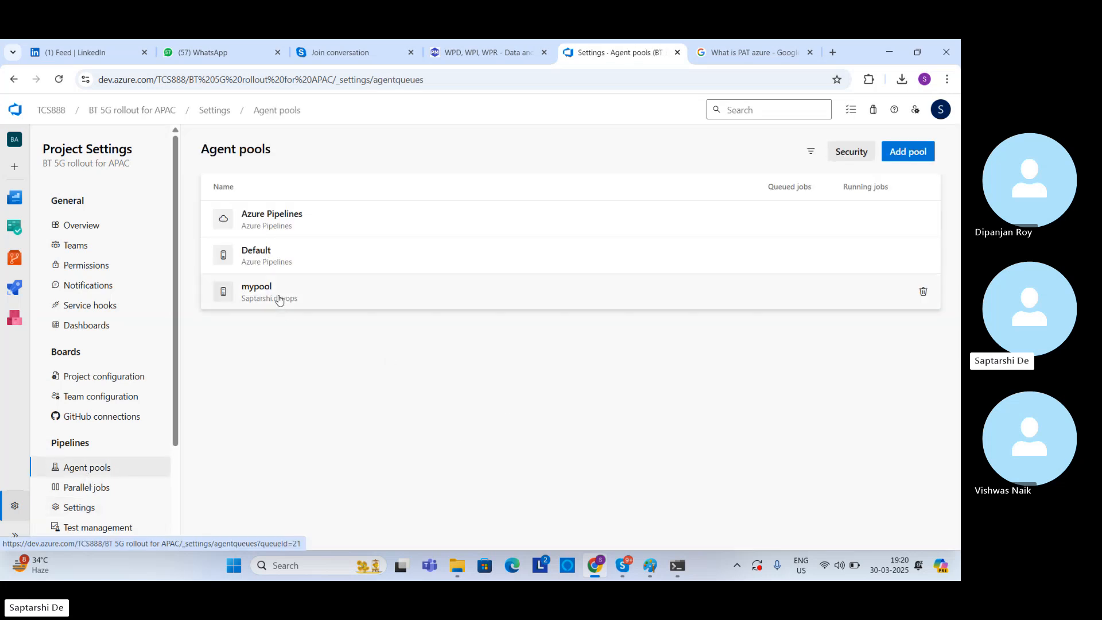
pyautogui.click(924, 292)
pyautogui.click(609, 376)
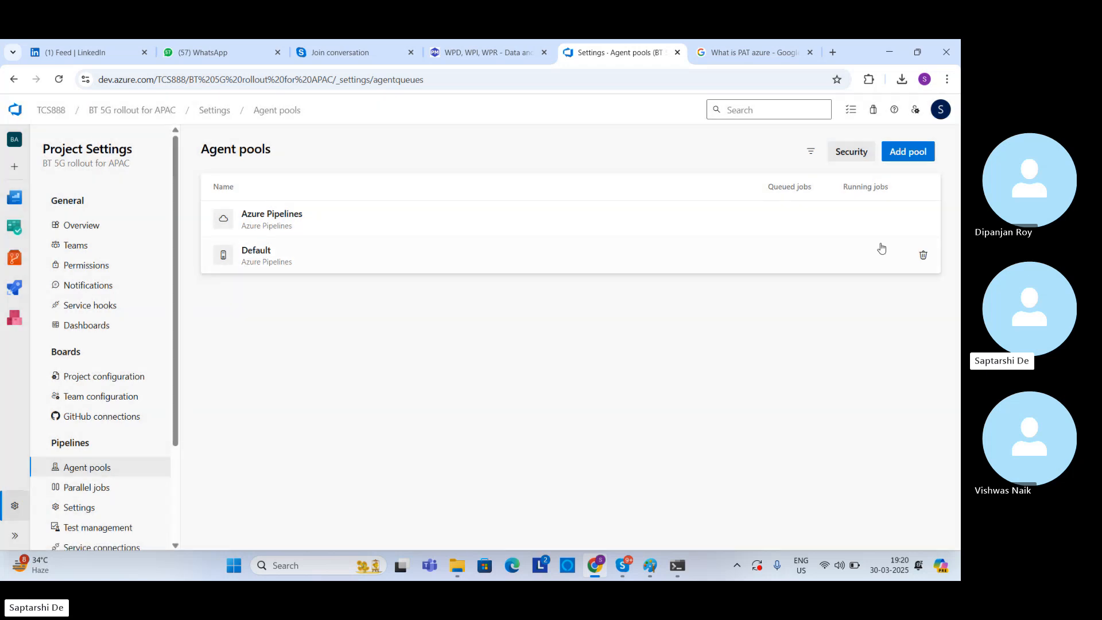
# Step: Create a new self-hosted agent pool named mypool with description sss and access granted to all pipelines
pyautogui.click(908, 153)
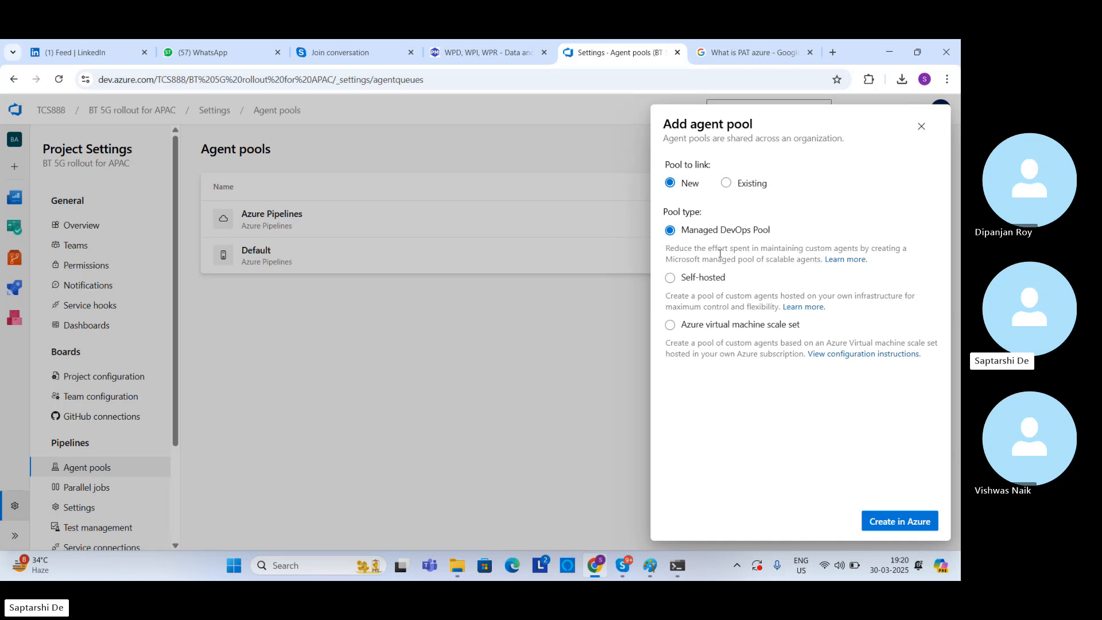
pyautogui.click(670, 279)
pyautogui.click(748, 405)
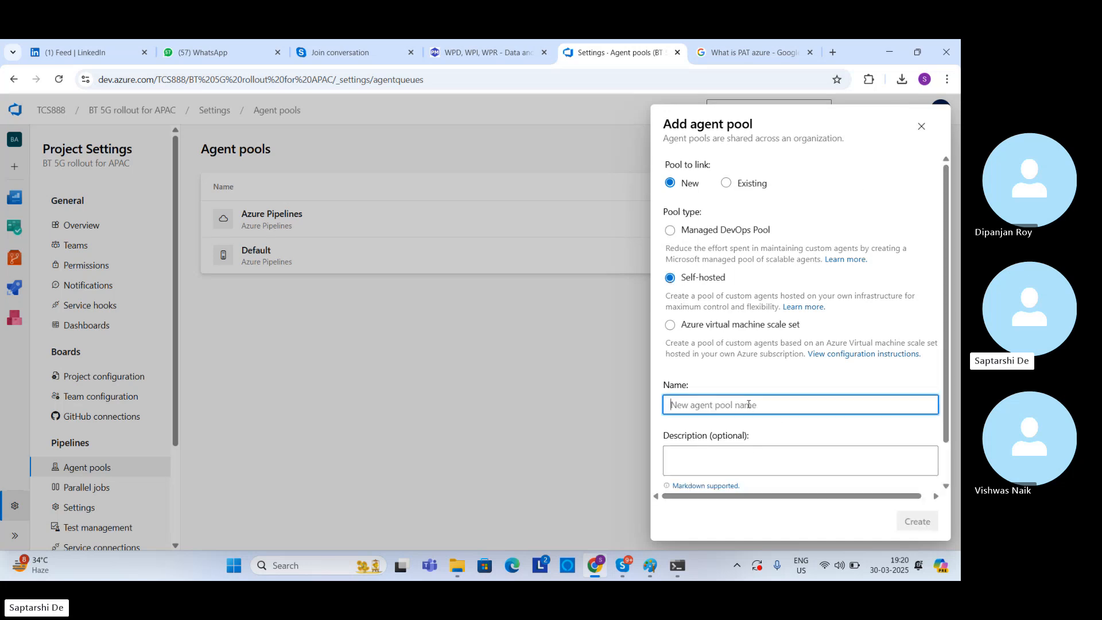
pyautogui.write('mypool')
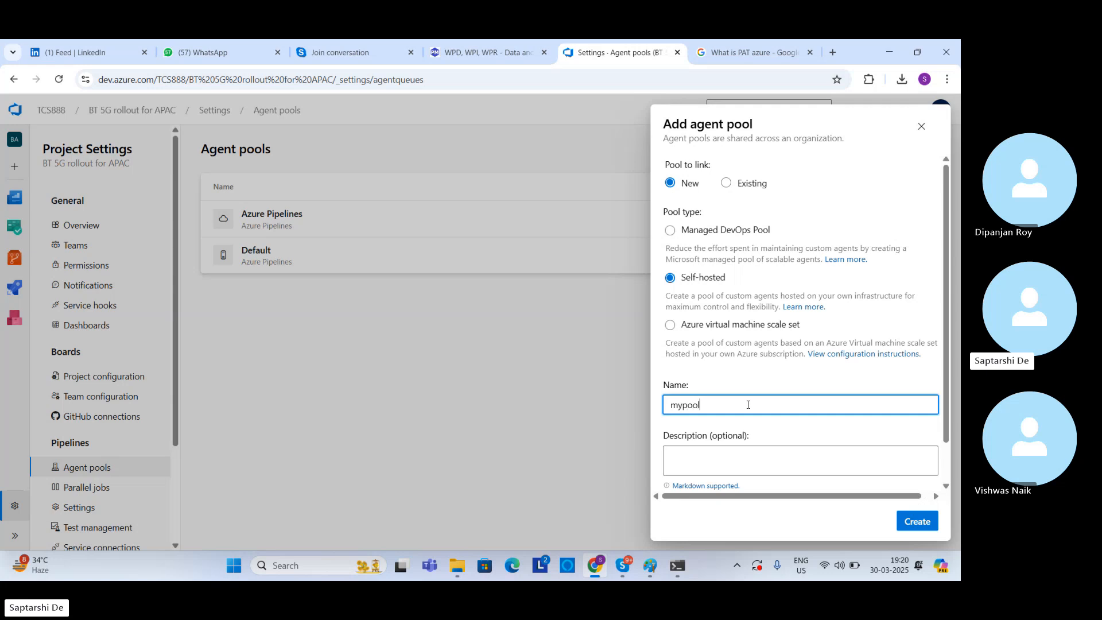
pyautogui.click(805, 458)
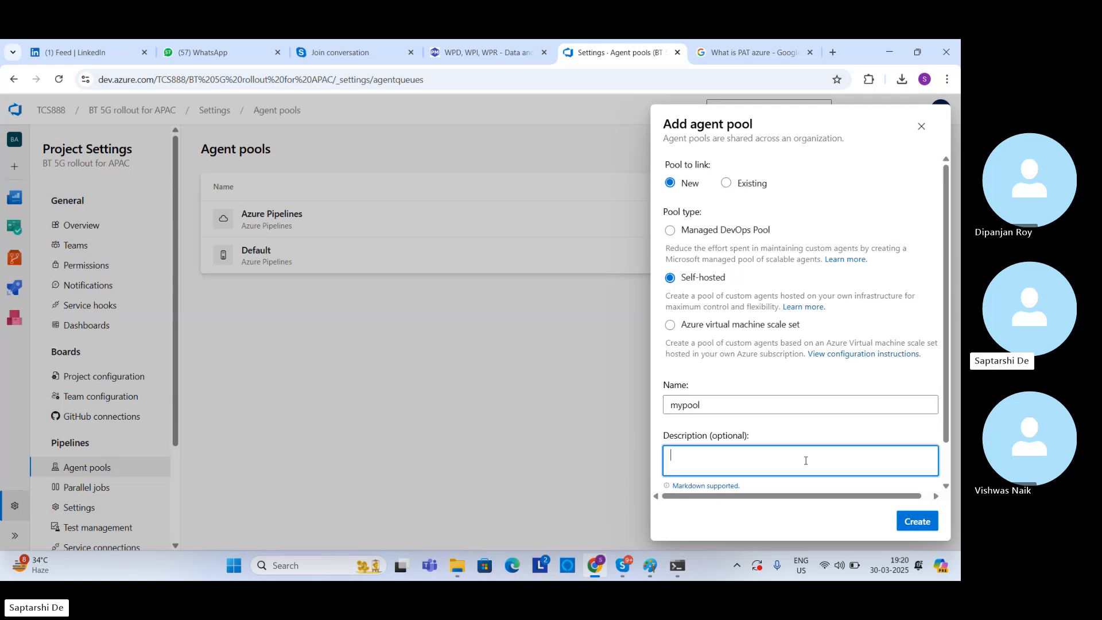
pyautogui.write('sss')
pyautogui.scroll(-2, 950, 385)
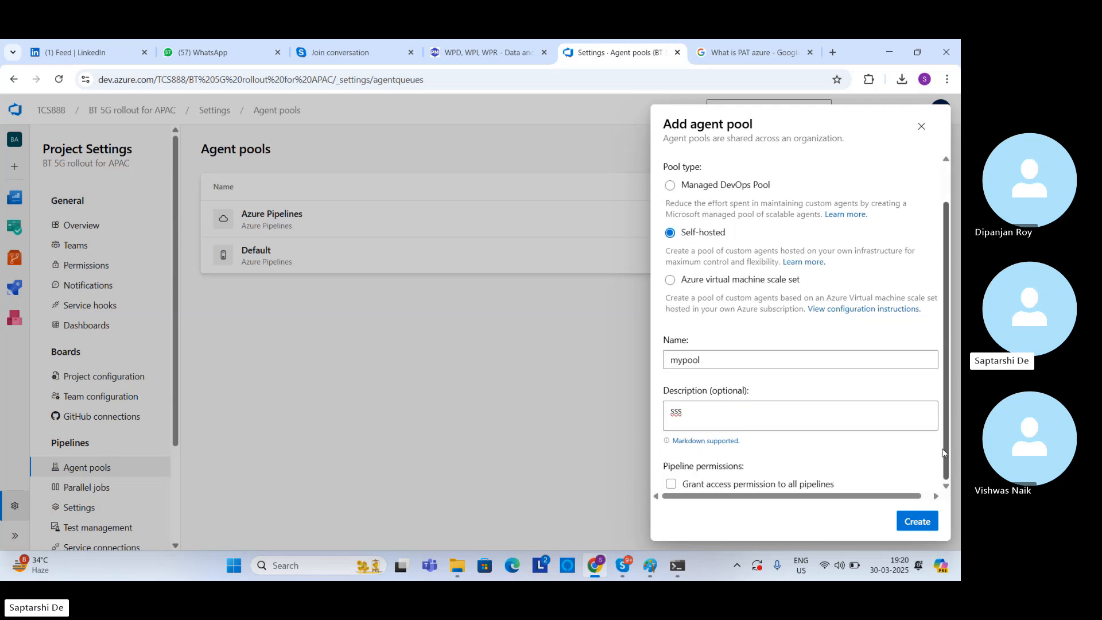
pyautogui.click(672, 485)
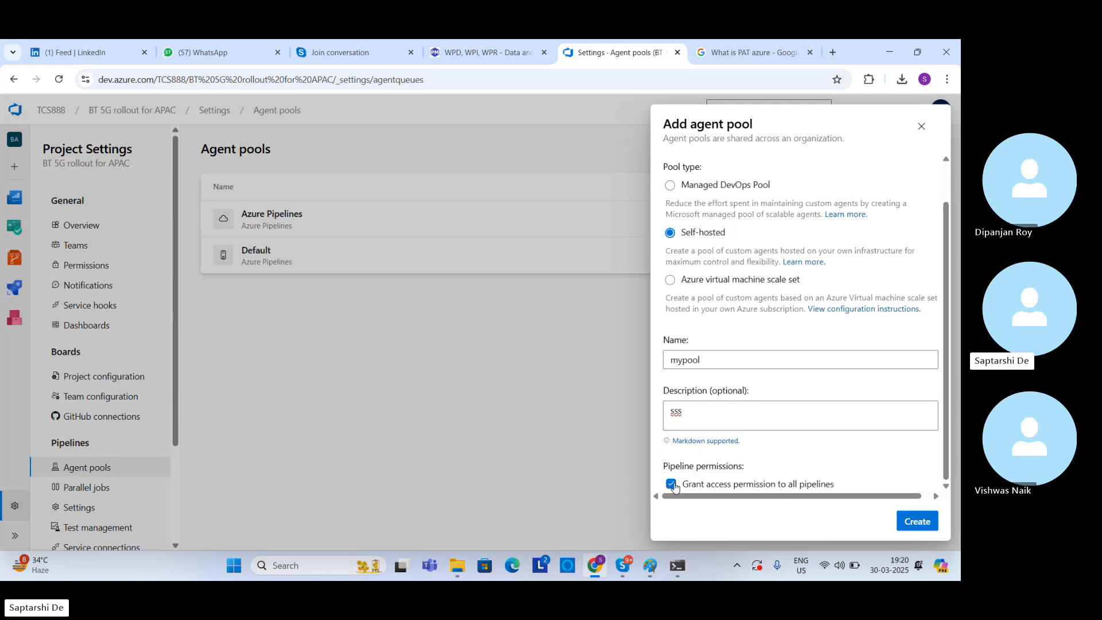
pyautogui.click(917, 522)
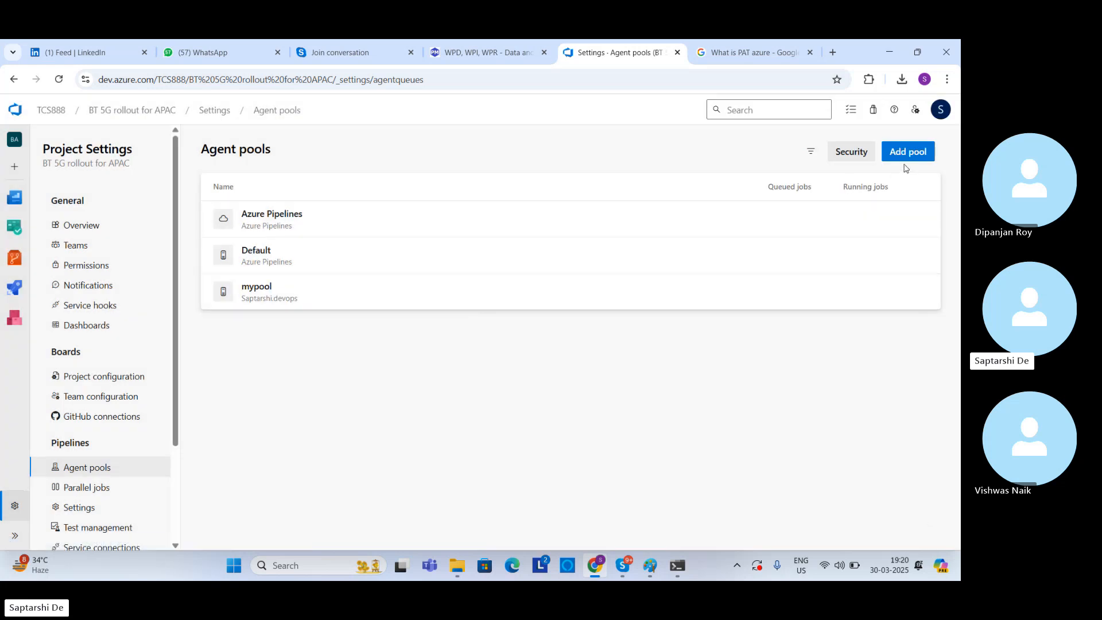
# Step: Open mypool, review its Windows x64 agent setup instructions, and close them
pyautogui.click(270, 296)
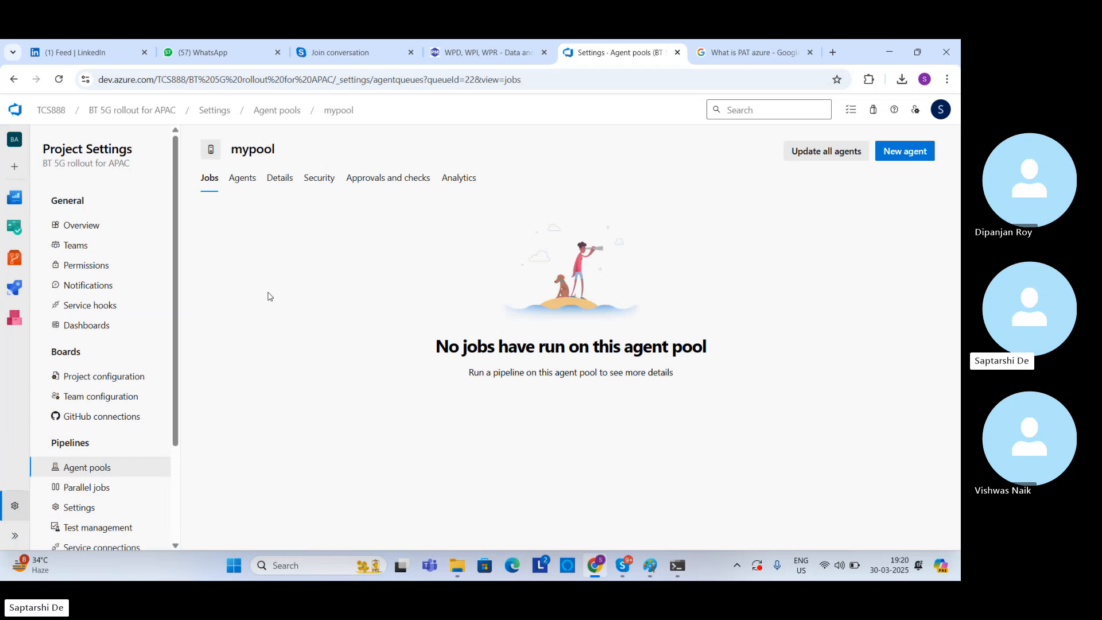
pyautogui.click(904, 161)
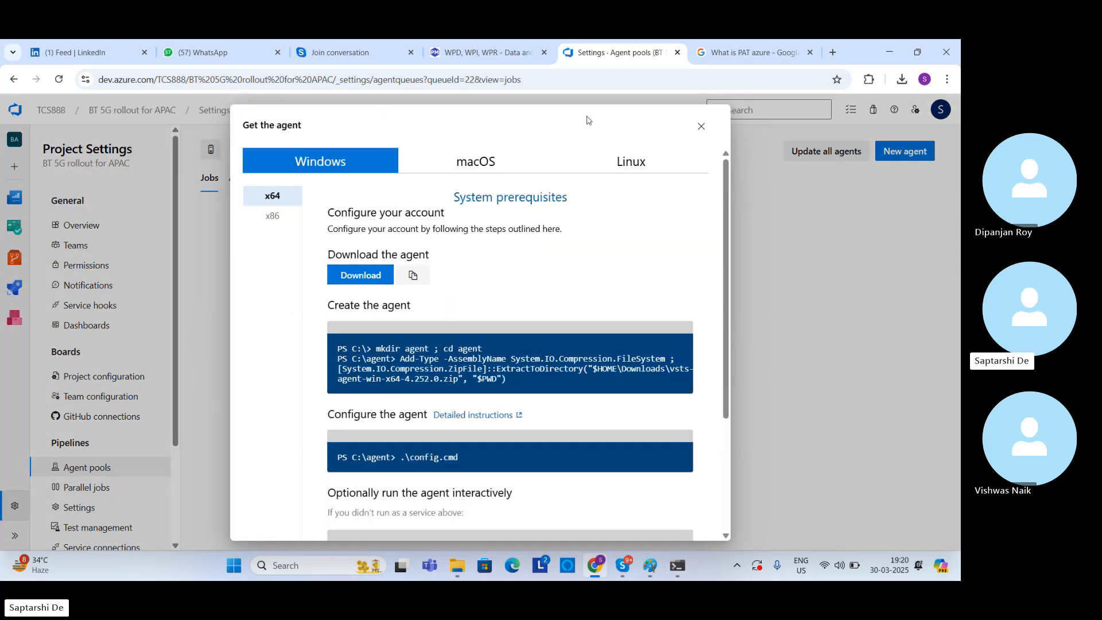
pyautogui.click(701, 126)
# Step: Switch to Command Prompt, terminate the running configuration batch job, and run config.cmd again from C:\Mypool
pyautogui.click(676, 569)
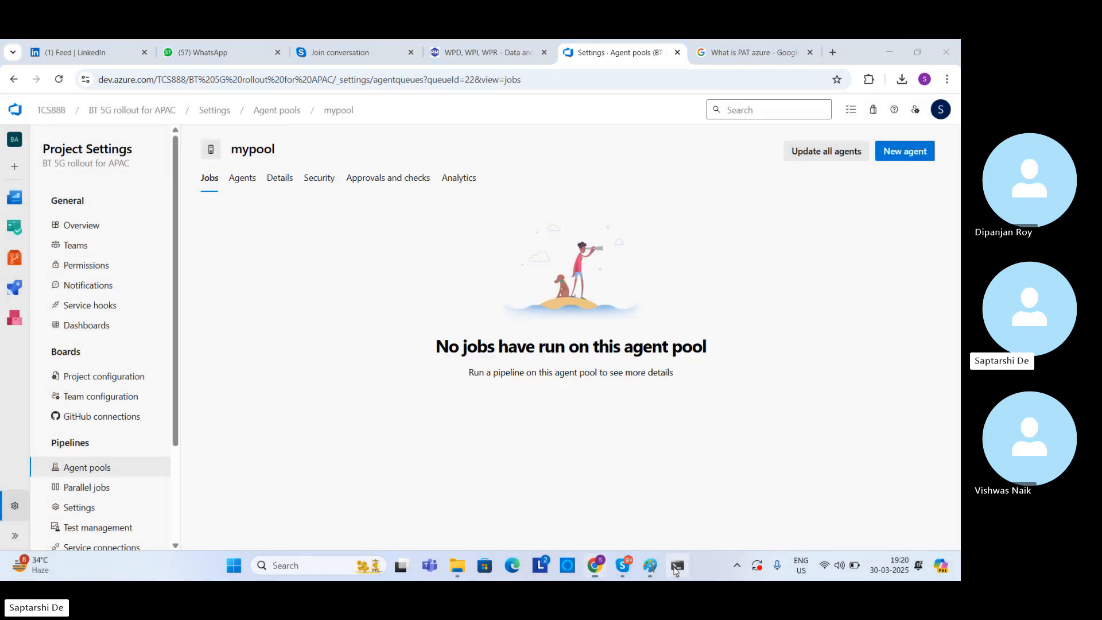
pyautogui.hotkey('ctrl', 'c')
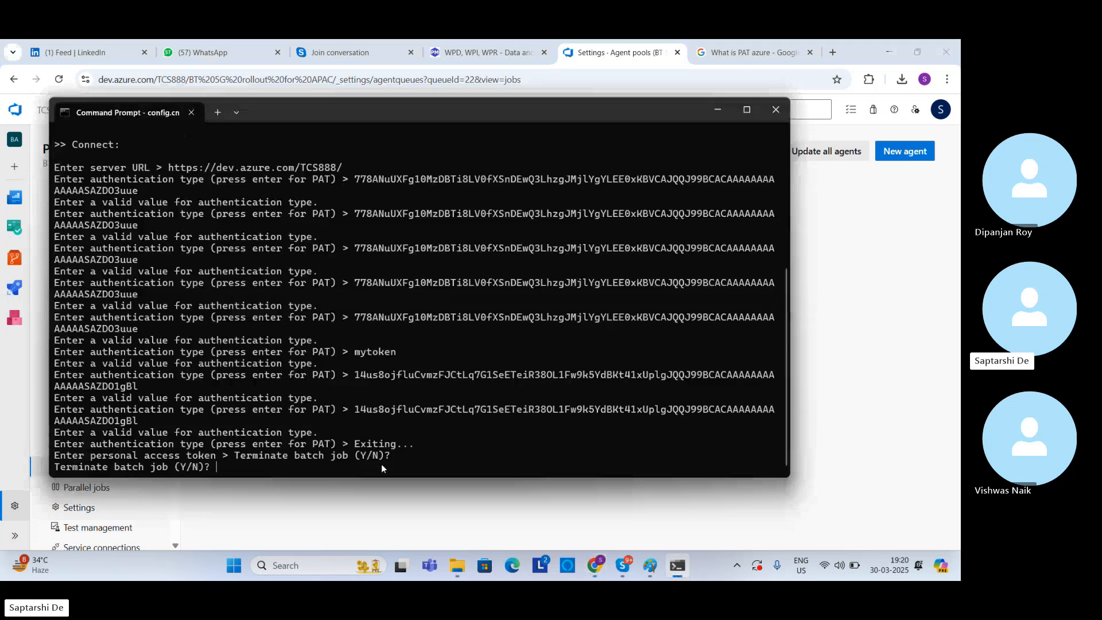
pyautogui.write('y')
pyautogui.press('Return')
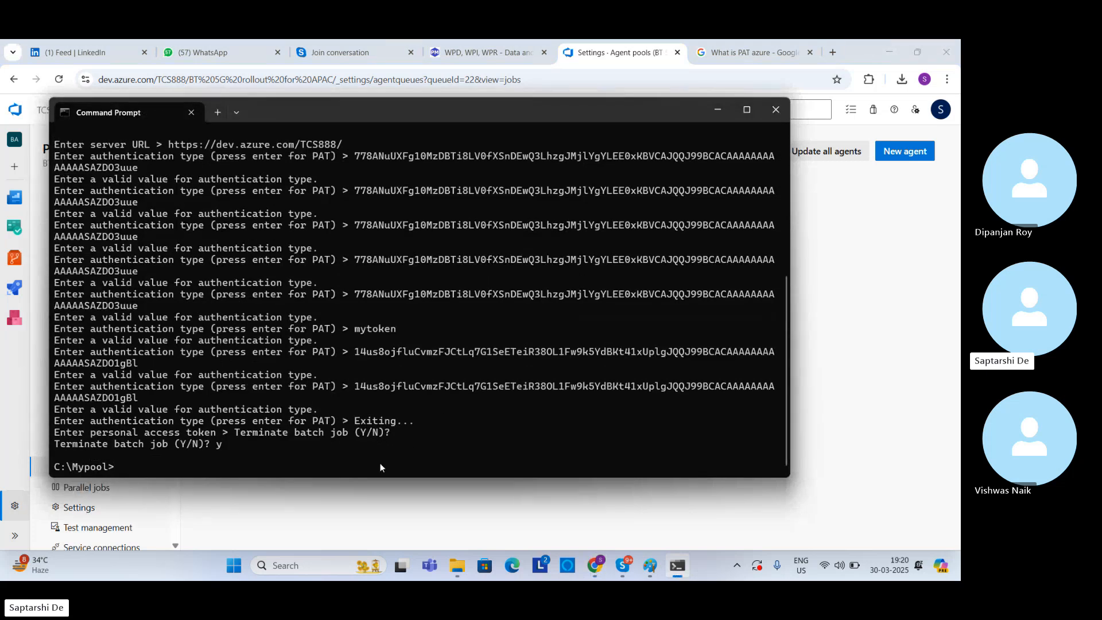
pyautogui.write('config.cmd')
pyautogui.press('Return')
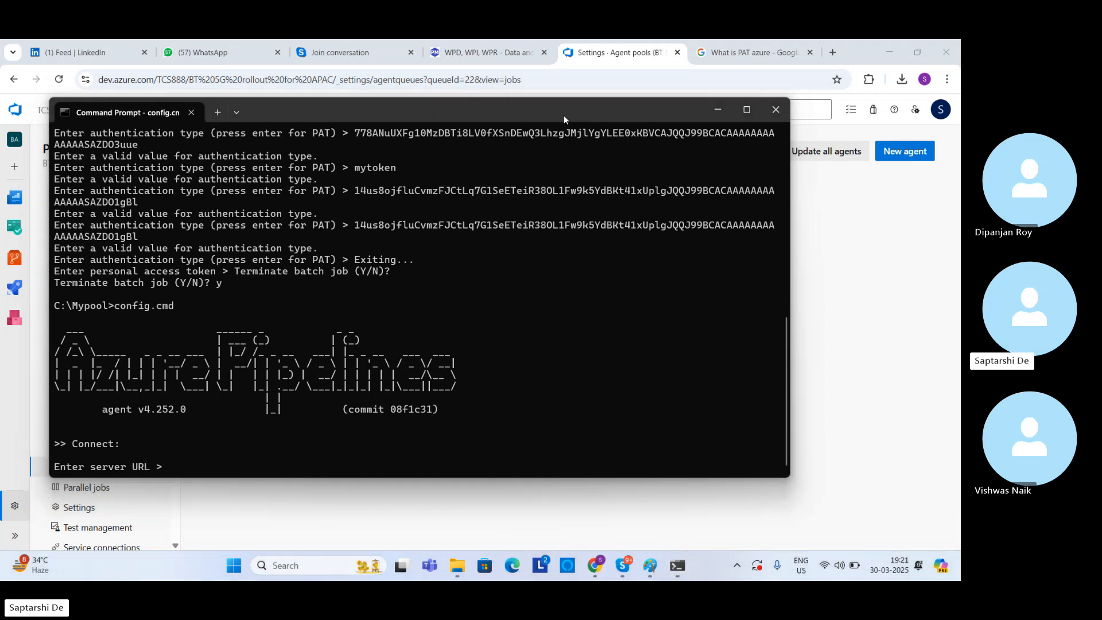
pyautogui.click(717, 109)
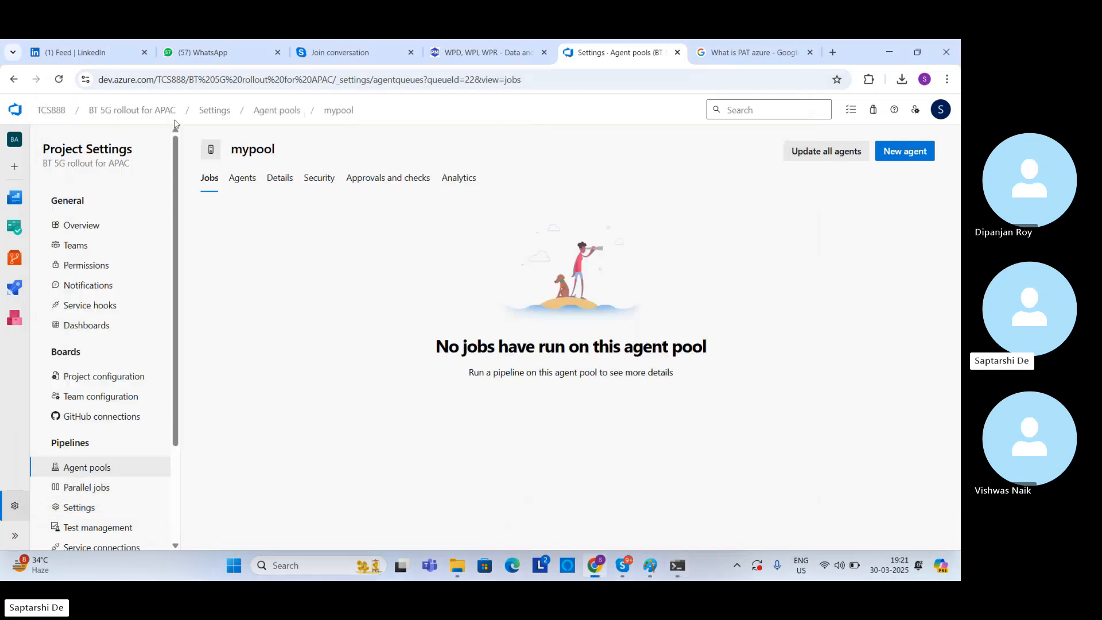
pyautogui.click(58, 110)
pyautogui.click(186, 81)
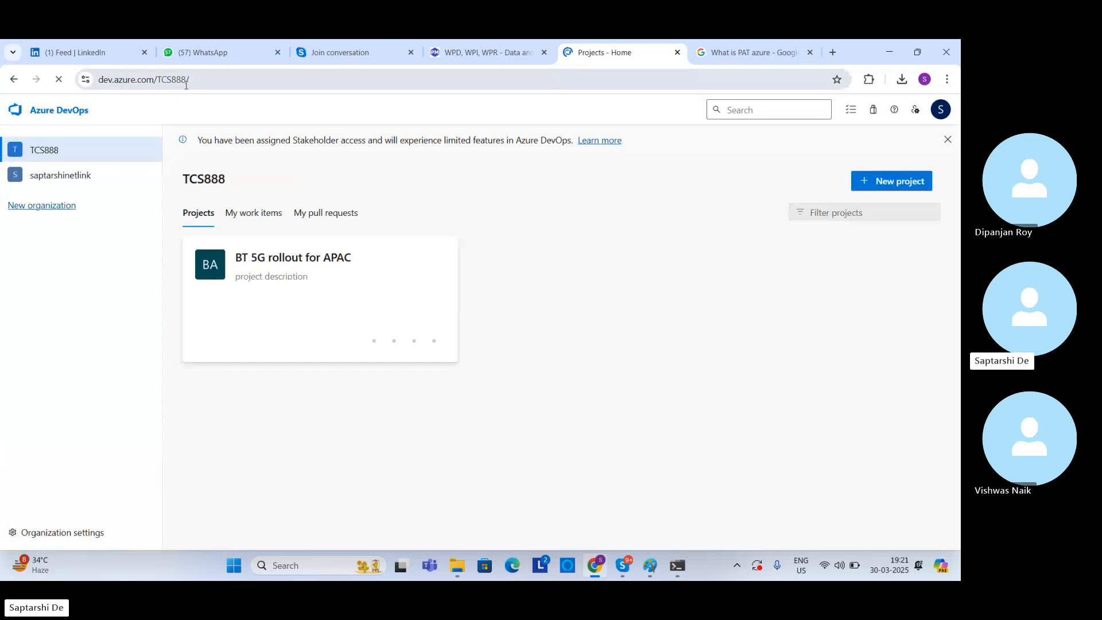
pyautogui.click(678, 566)
pyautogui.hotkey('ctrl', 'v')
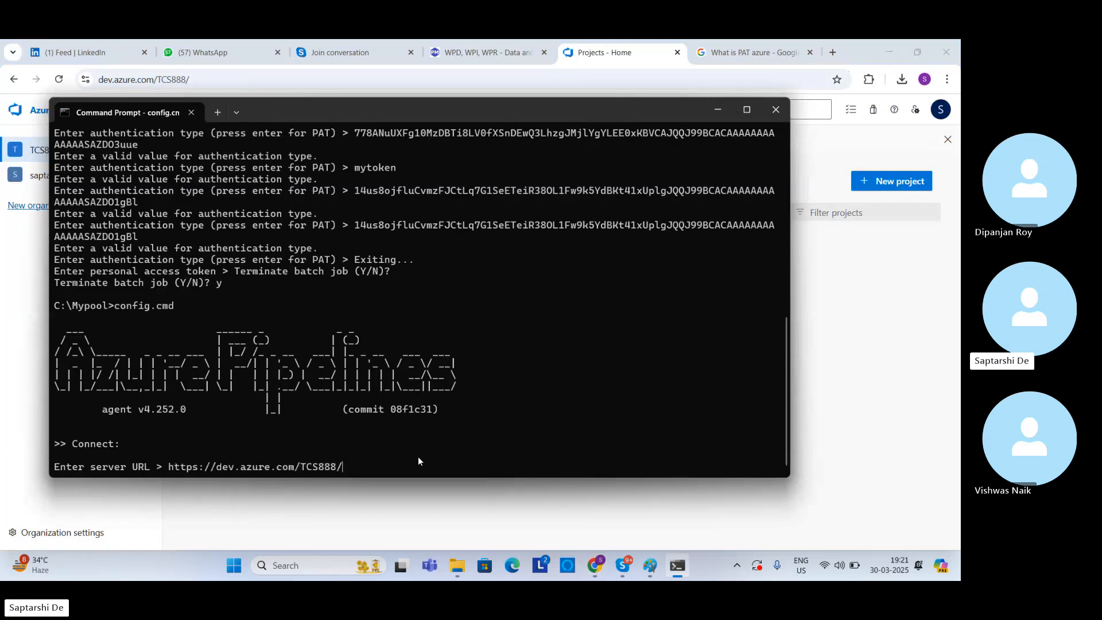
pyautogui.press('Return')
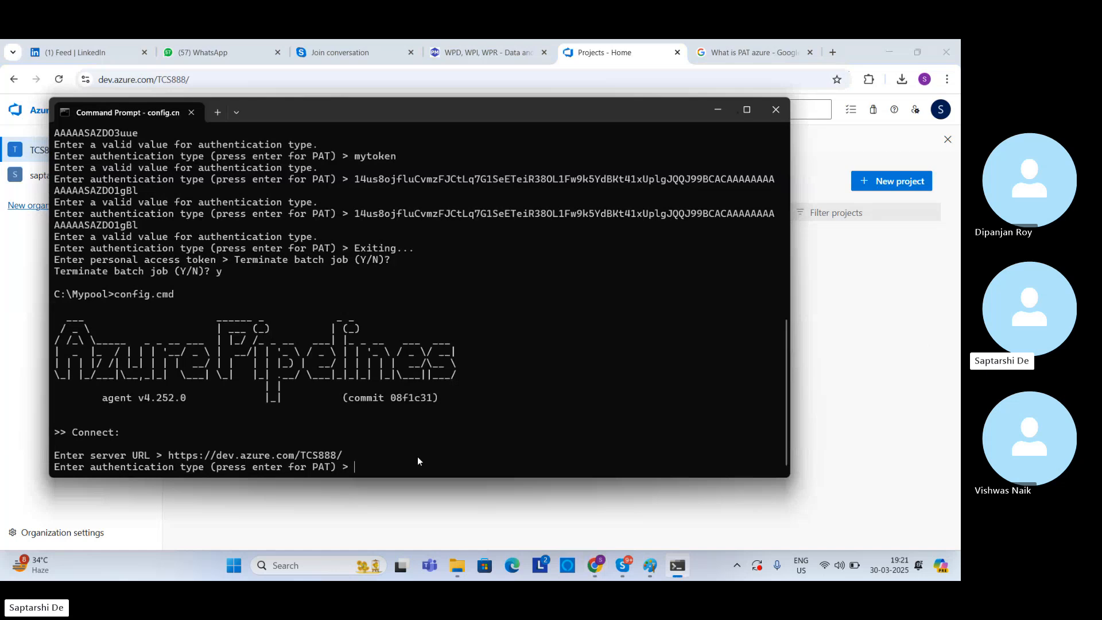
# Step: Return to Azure DevOps, open the BT 5G rollout for APAC project settings, and go to the account's personal access tokens
pyautogui.click(893, 285)
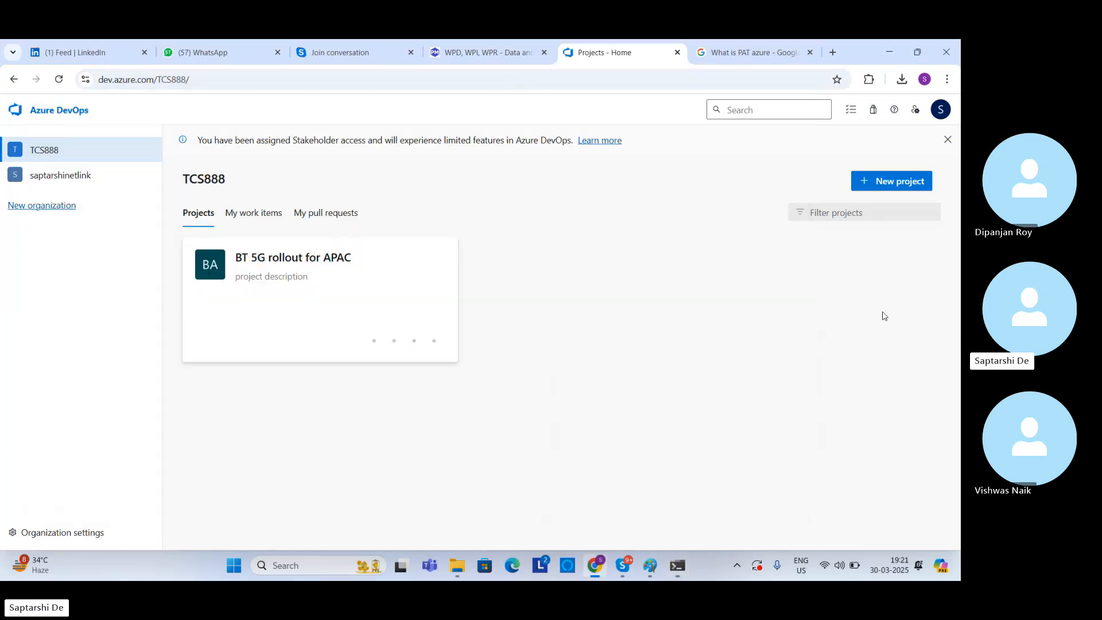
pyautogui.click(278, 258)
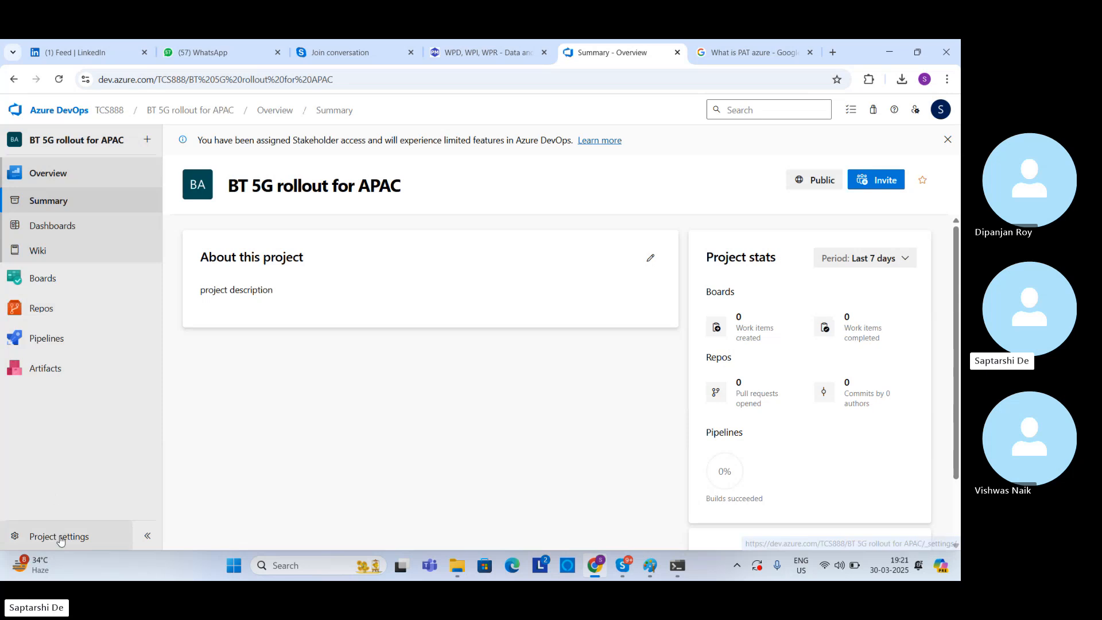
pyautogui.click(60, 541)
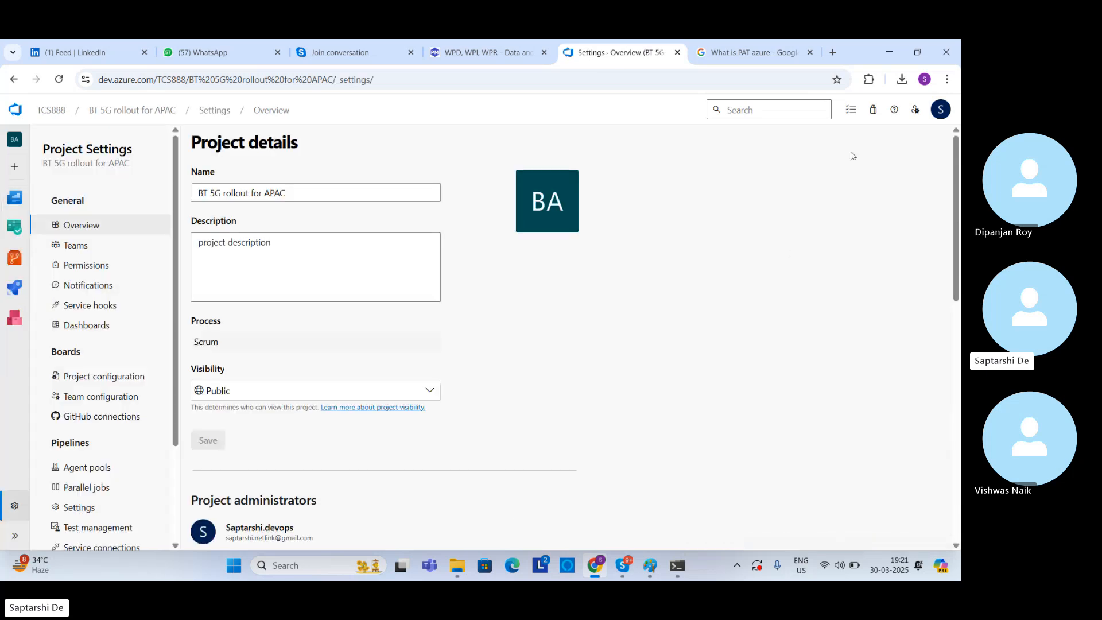
pyautogui.click(916, 110)
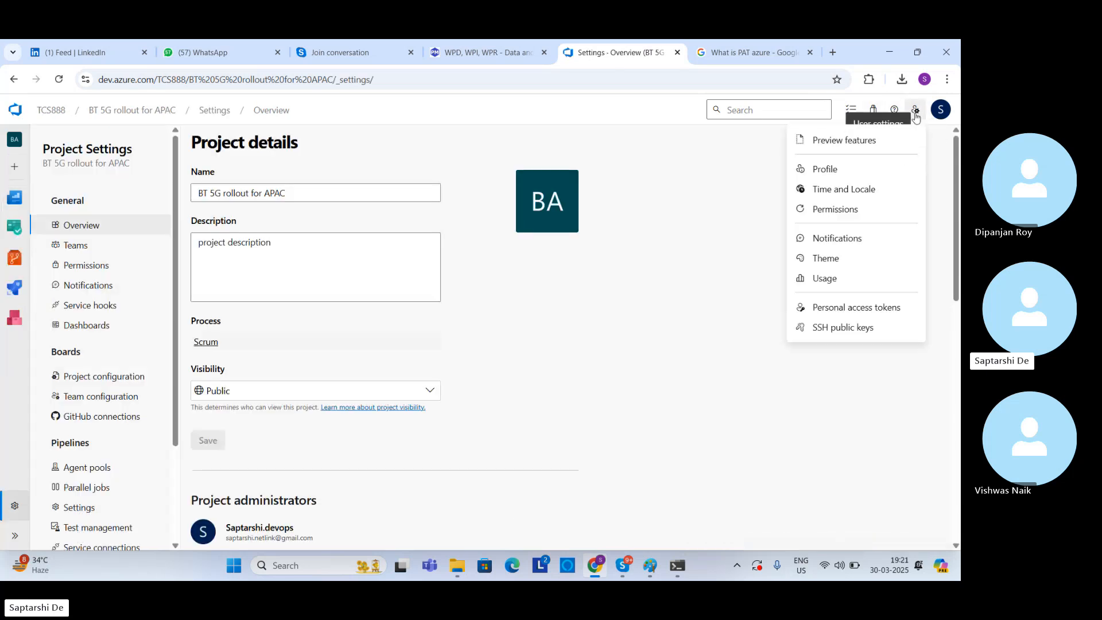
pyautogui.click(843, 311)
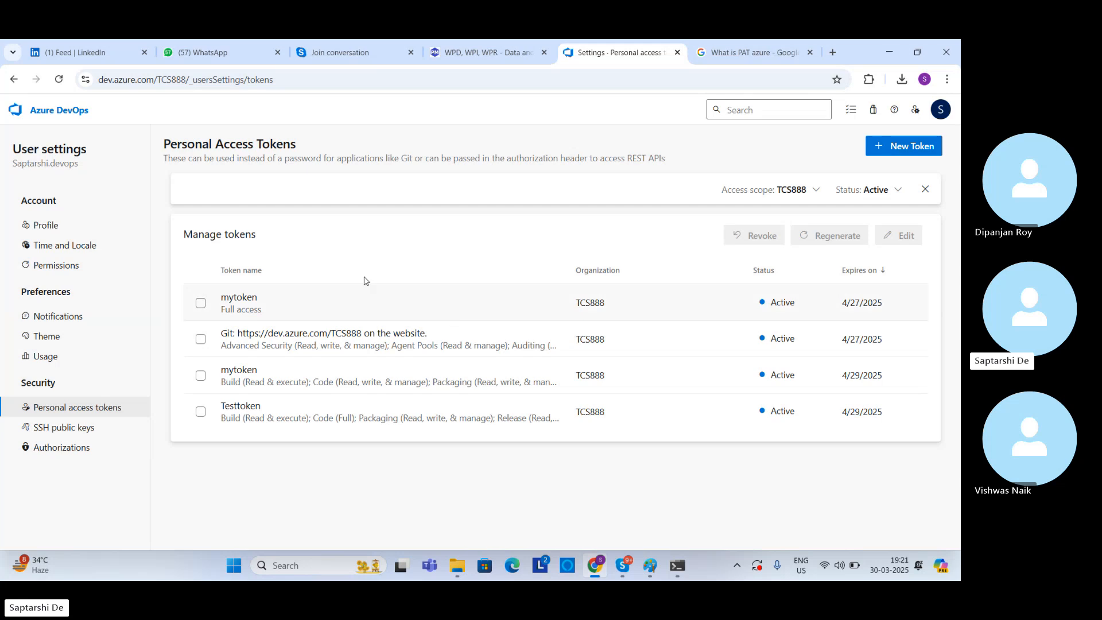
pyautogui.click(232, 302)
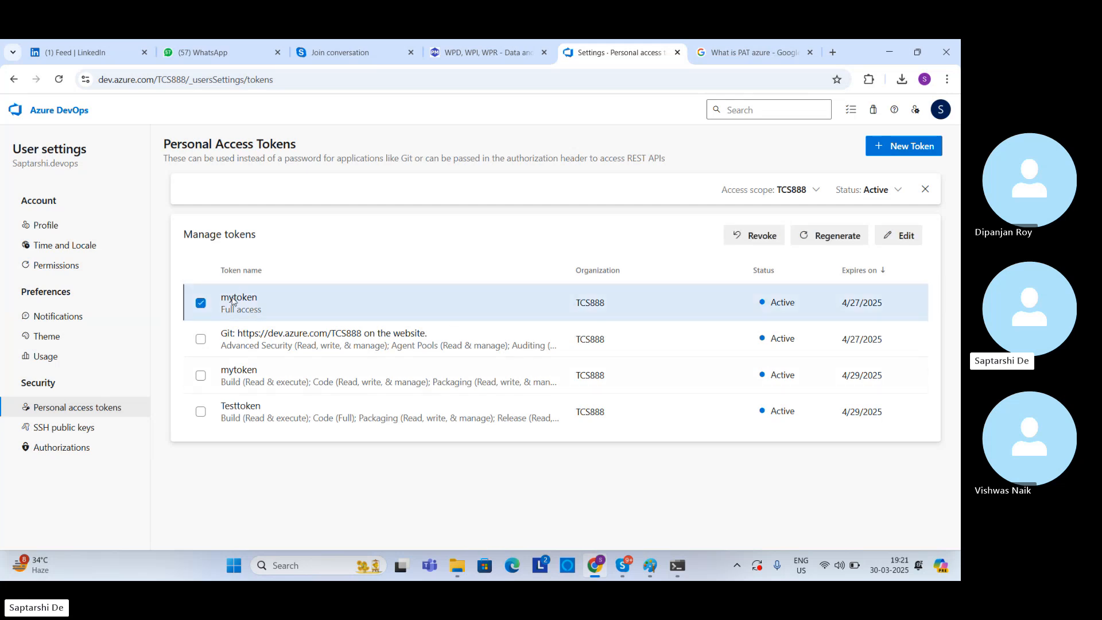
pyautogui.click(758, 235)
pyautogui.click(518, 353)
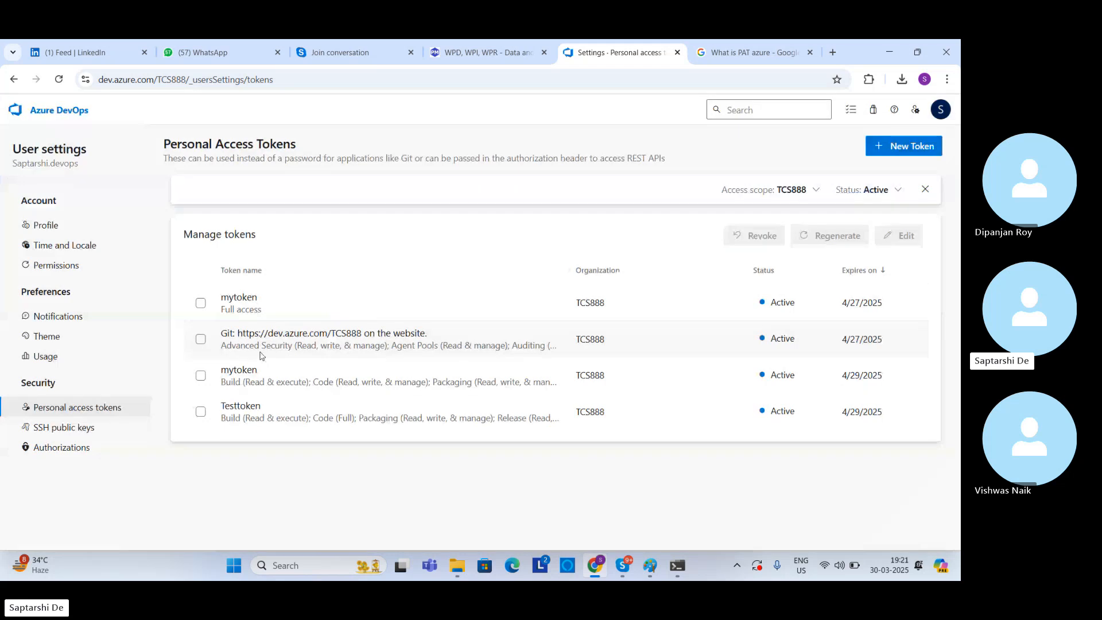
pyautogui.click(200, 304)
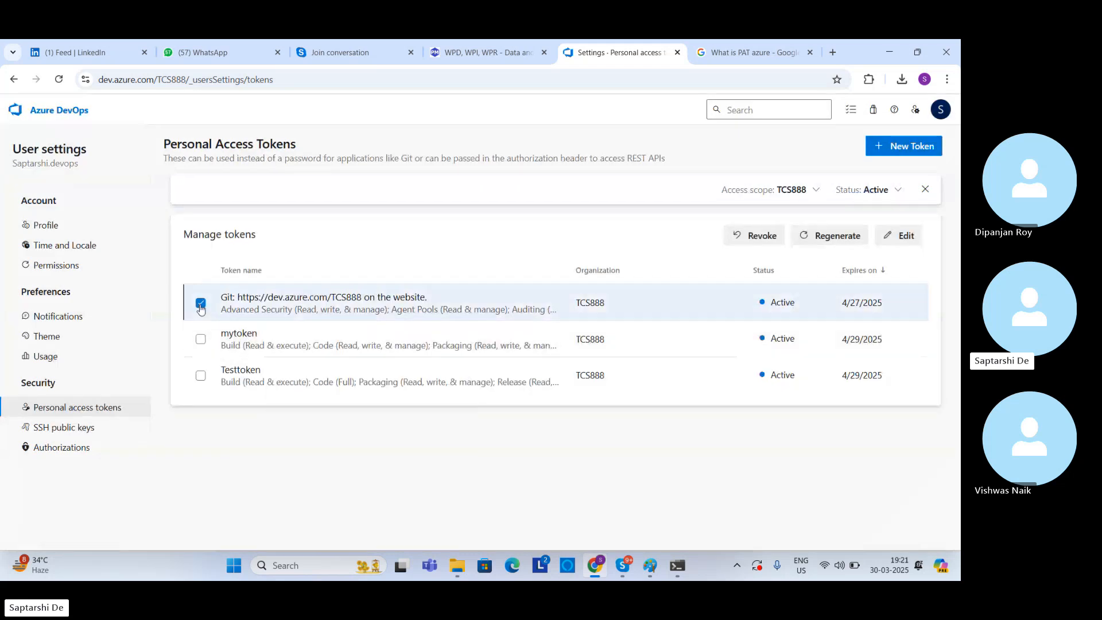
pyautogui.click(754, 237)
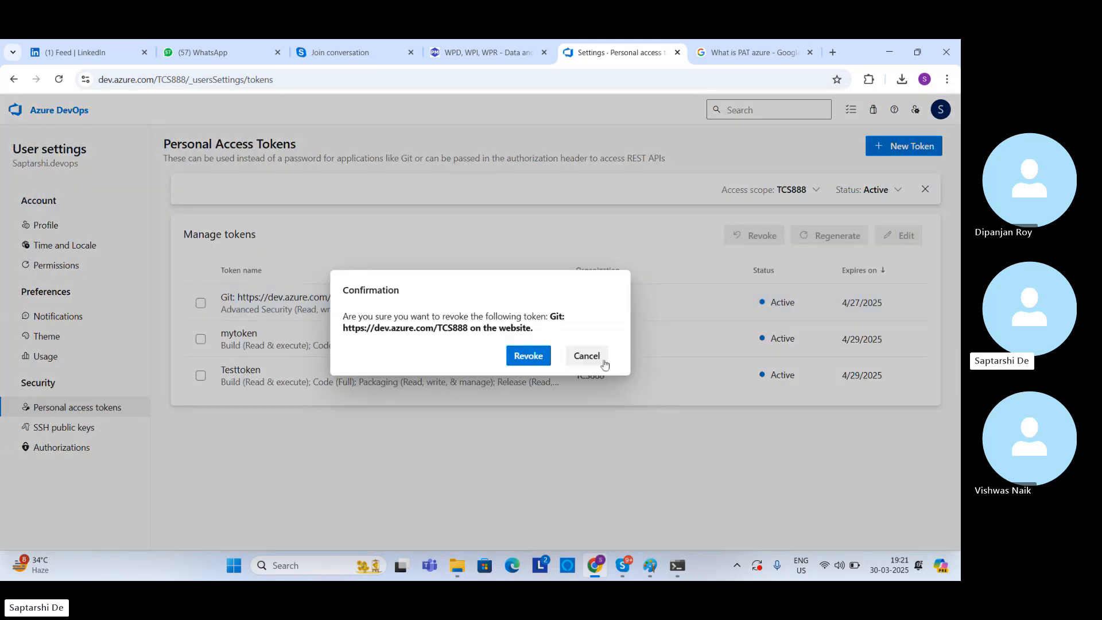
pyautogui.click(527, 359)
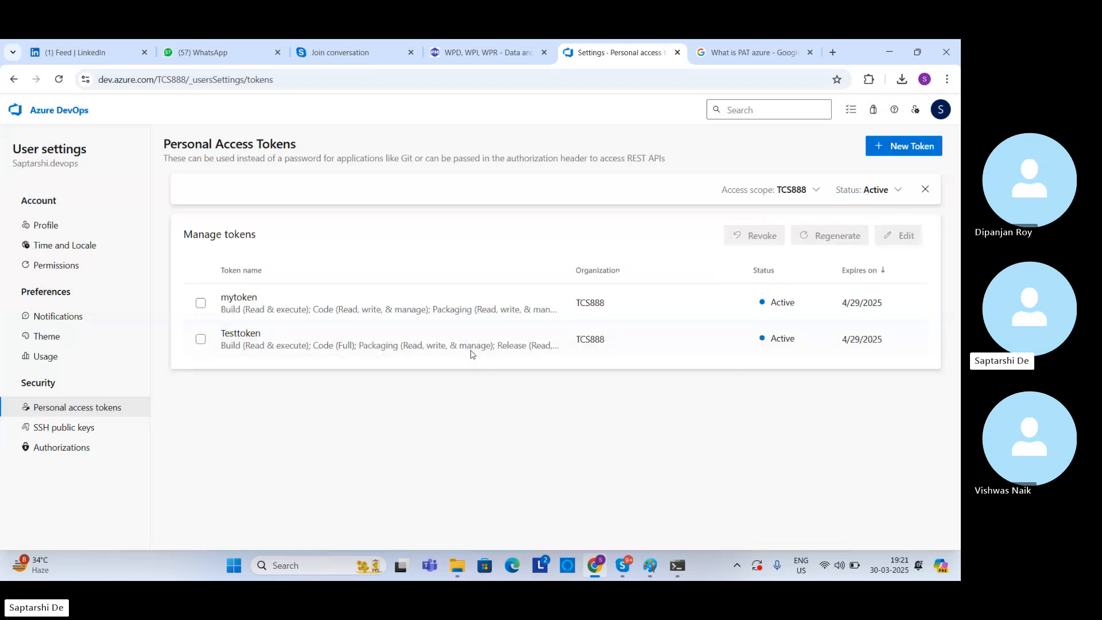
# Step: Revoke Testtoken and the remaining mytoken
pyautogui.click(202, 340)
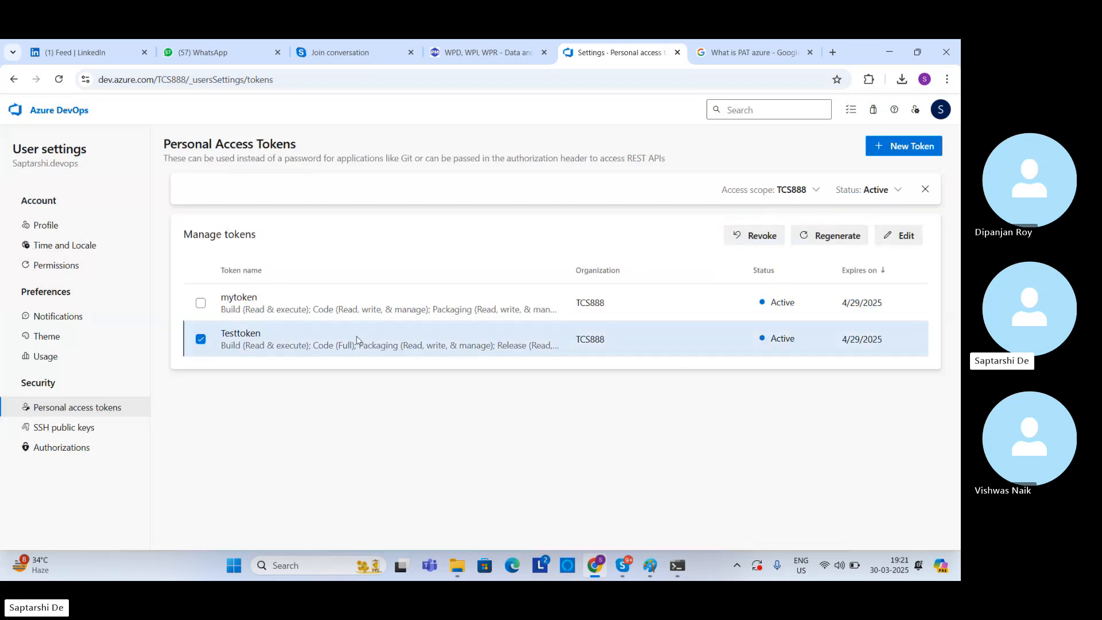
pyautogui.click(757, 238)
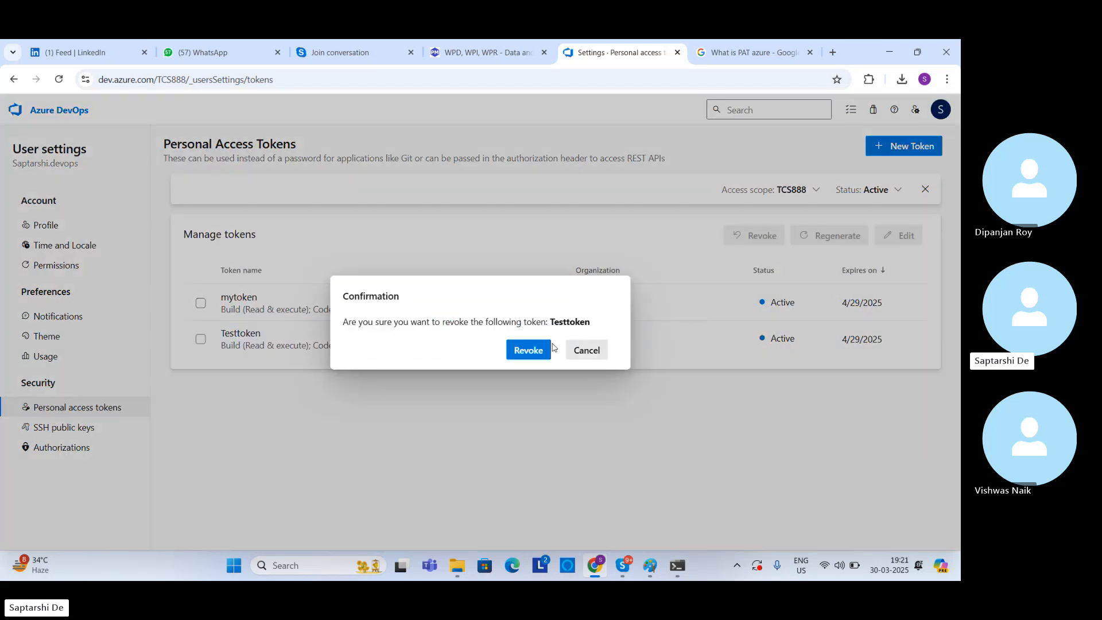
pyautogui.click(531, 351)
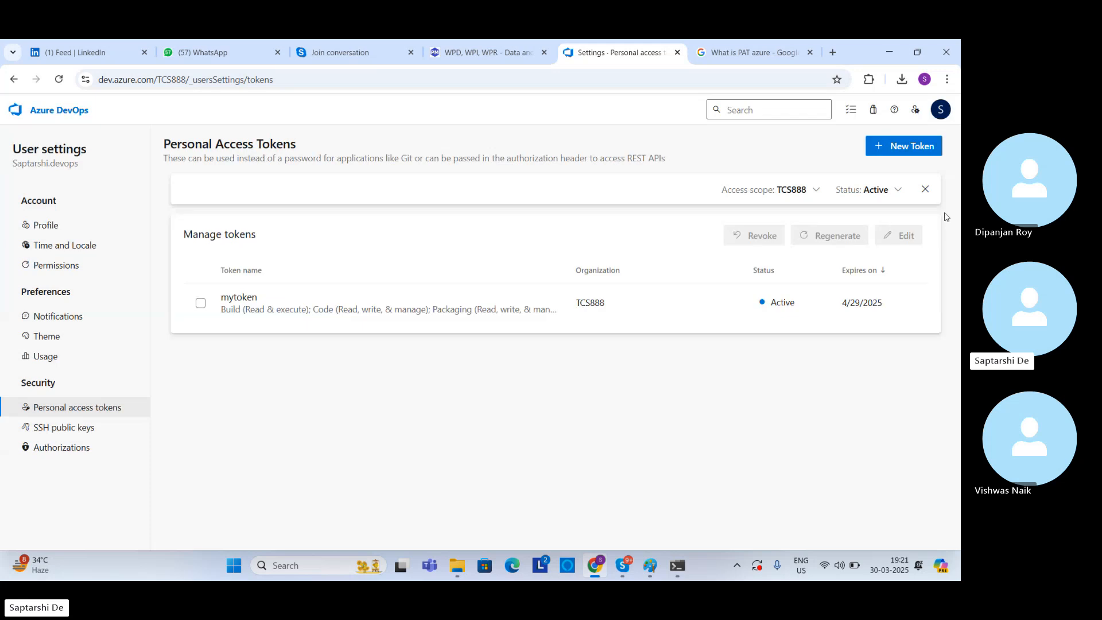
pyautogui.click(202, 301)
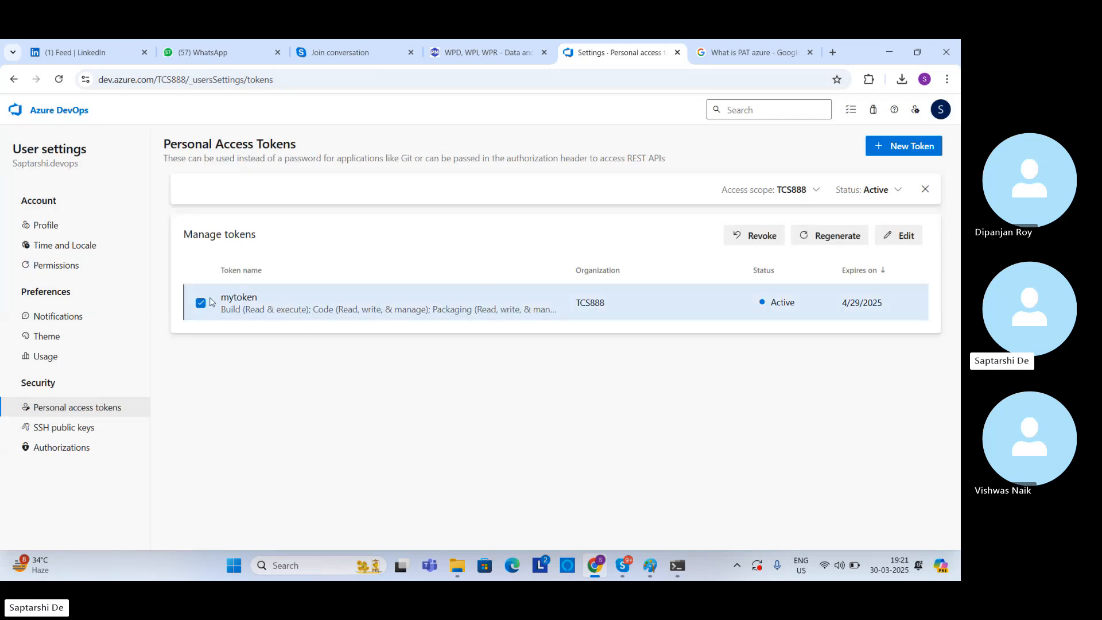
pyautogui.click(754, 235)
pyautogui.click(528, 350)
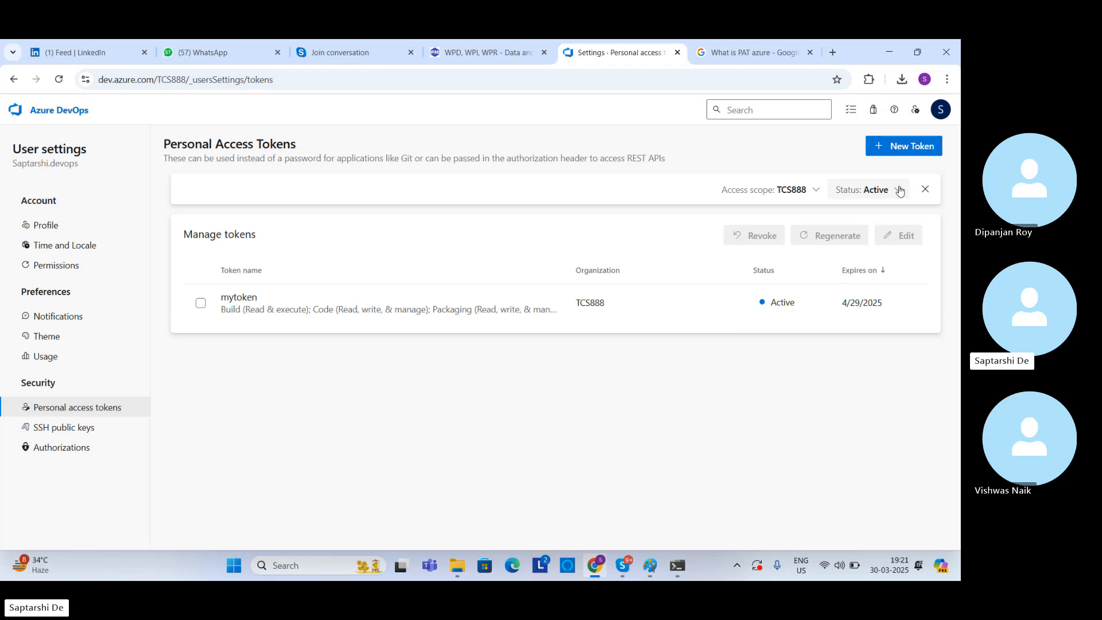
# Step: Create a full-access personal access token named mytoken for TCS888 with a 30-day expiration and copy it
pyautogui.click(906, 151)
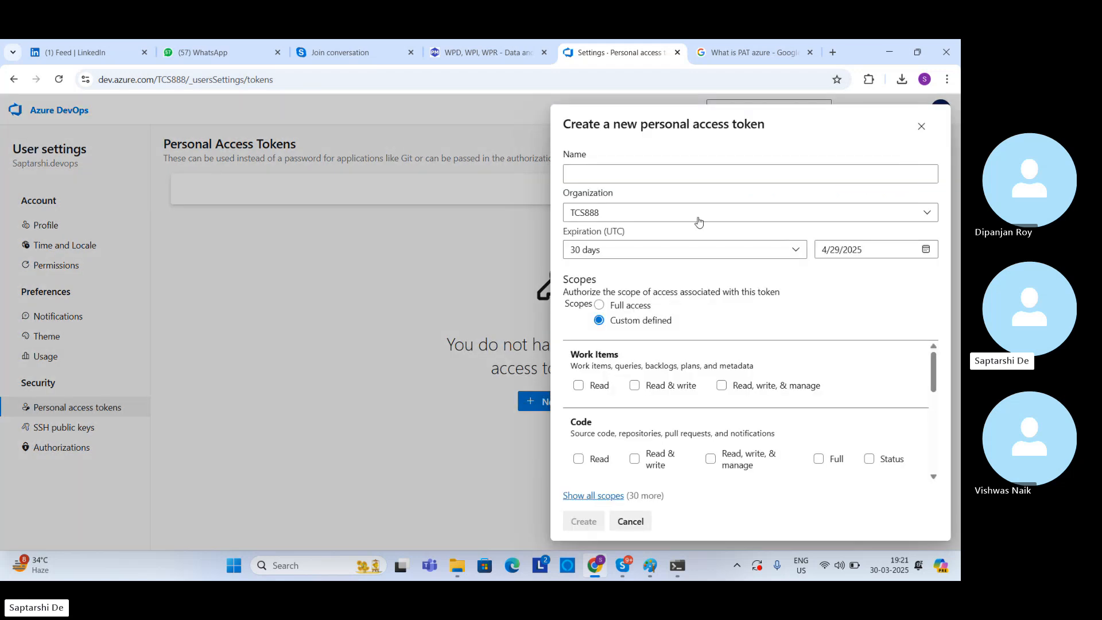
pyautogui.click(672, 175)
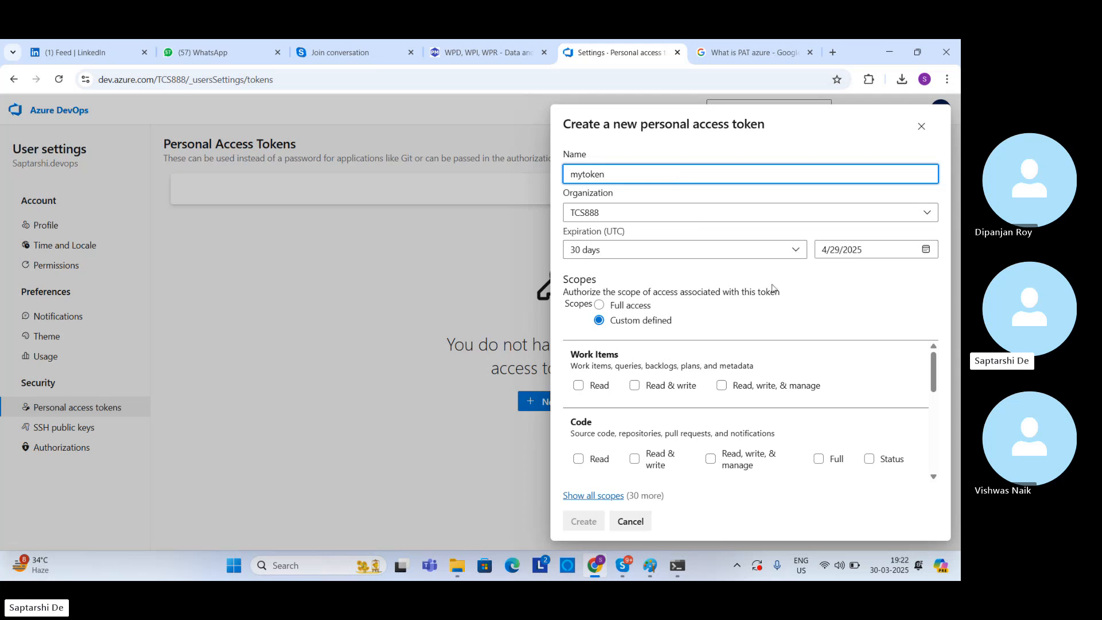
pyautogui.click(599, 305)
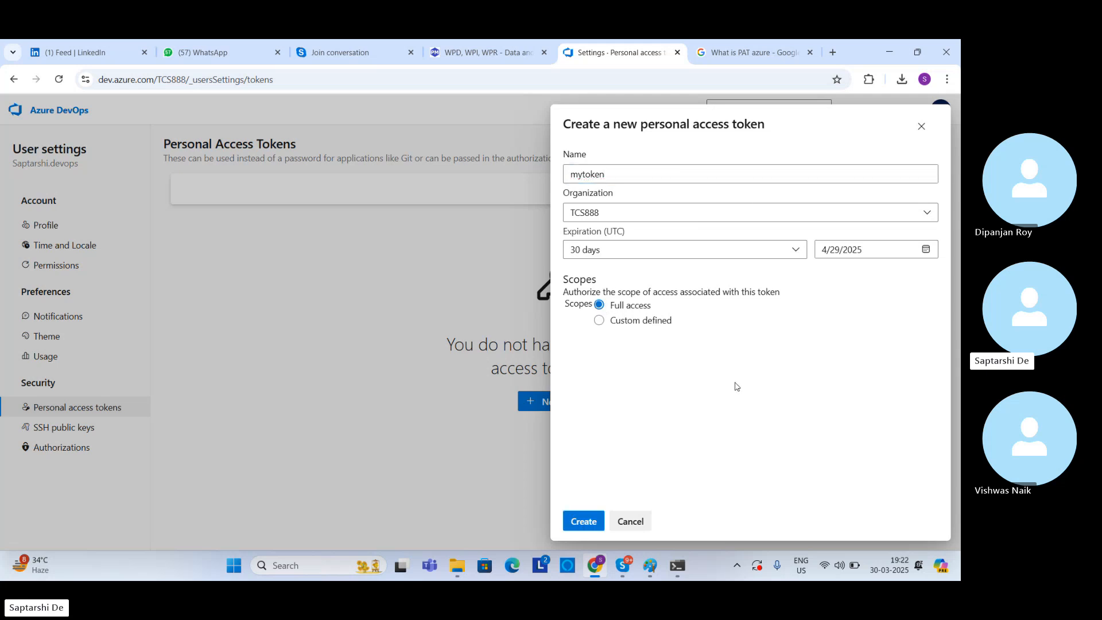
pyautogui.click(583, 520)
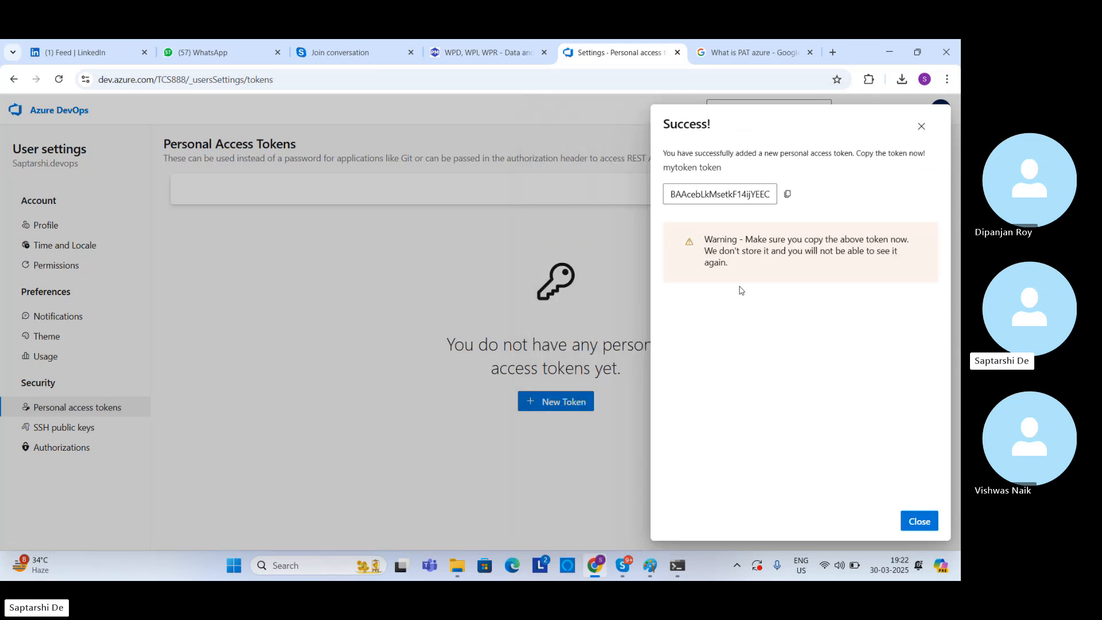
pyautogui.click(788, 194)
pyautogui.click(918, 522)
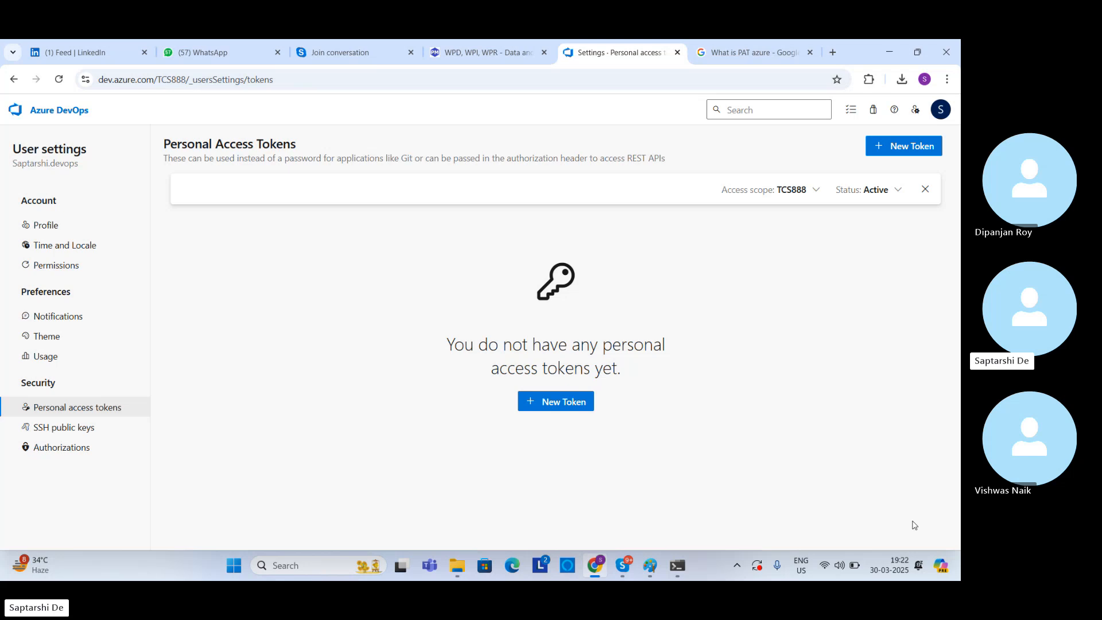
# Step: Generate another full-access token named mytoken for TCS888, keeping the 30-day expiration, and copy the new value
pyautogui.click(567, 405)
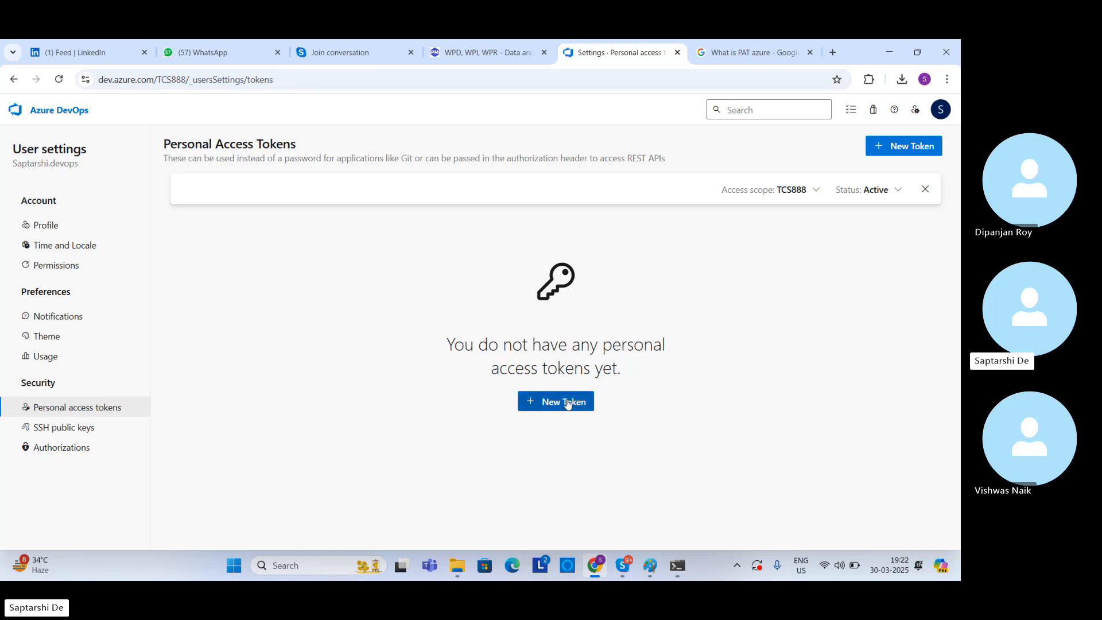
pyautogui.click(609, 174)
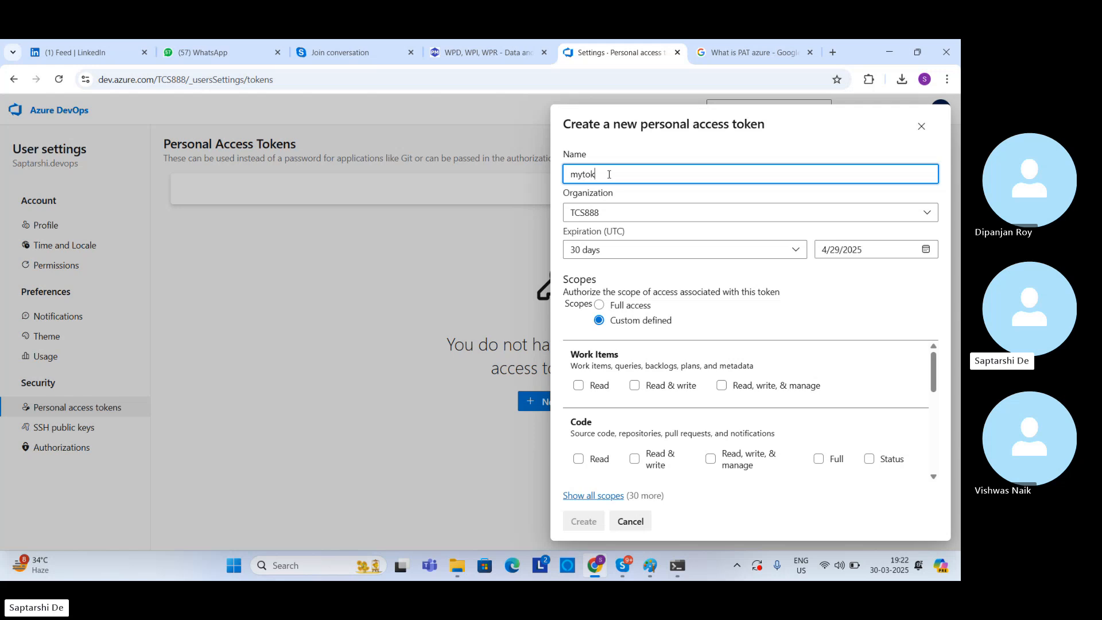
pyautogui.click(599, 305)
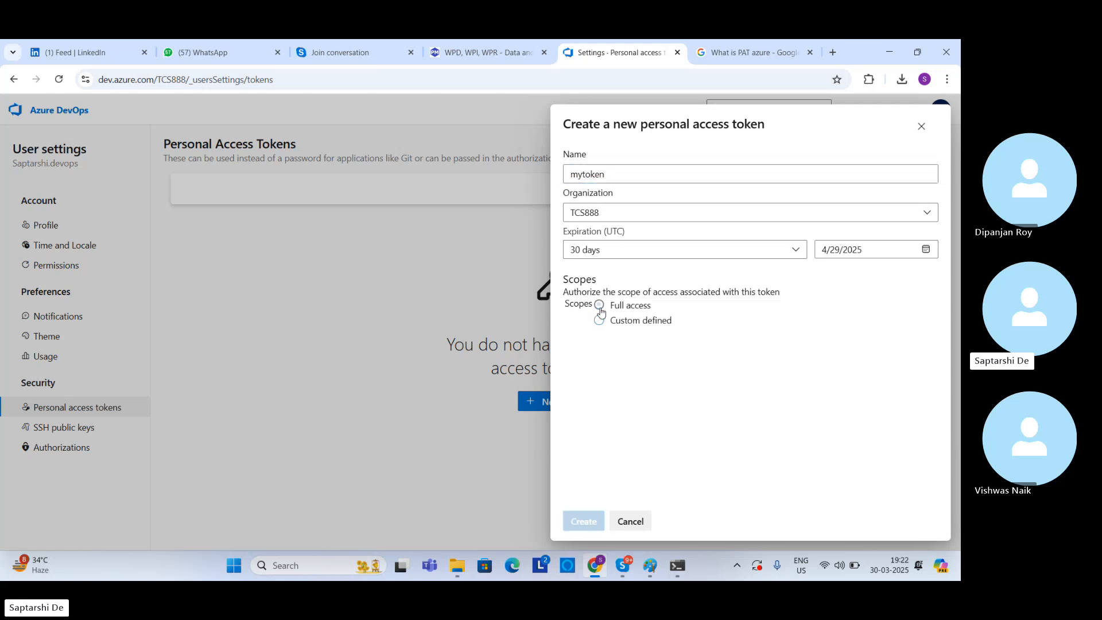
pyautogui.click(578, 521)
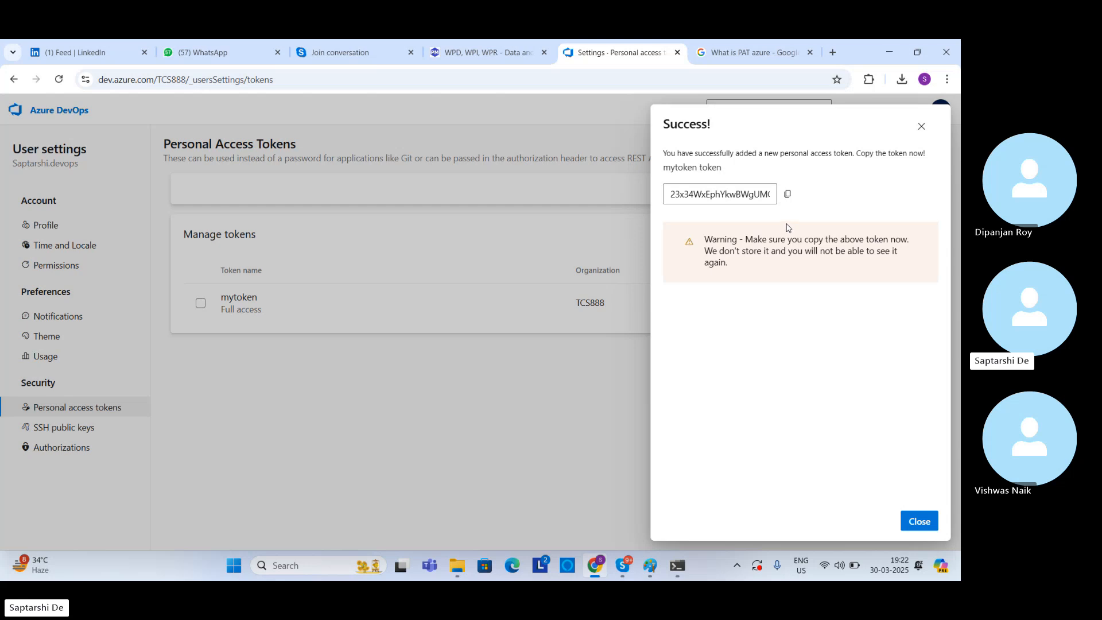
pyautogui.click(784, 192)
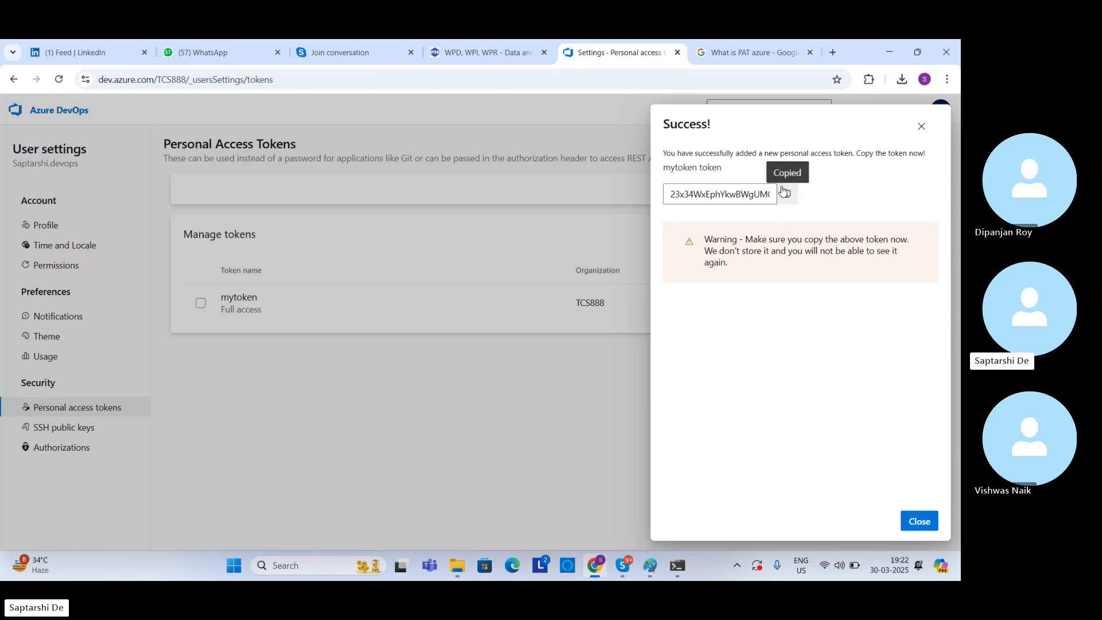
# Step: Switch to Command Prompt and try to submit the copied personal access token as the authentication type
pyautogui.click(678, 566)
pyautogui.hotkey('ctrl', 'v')
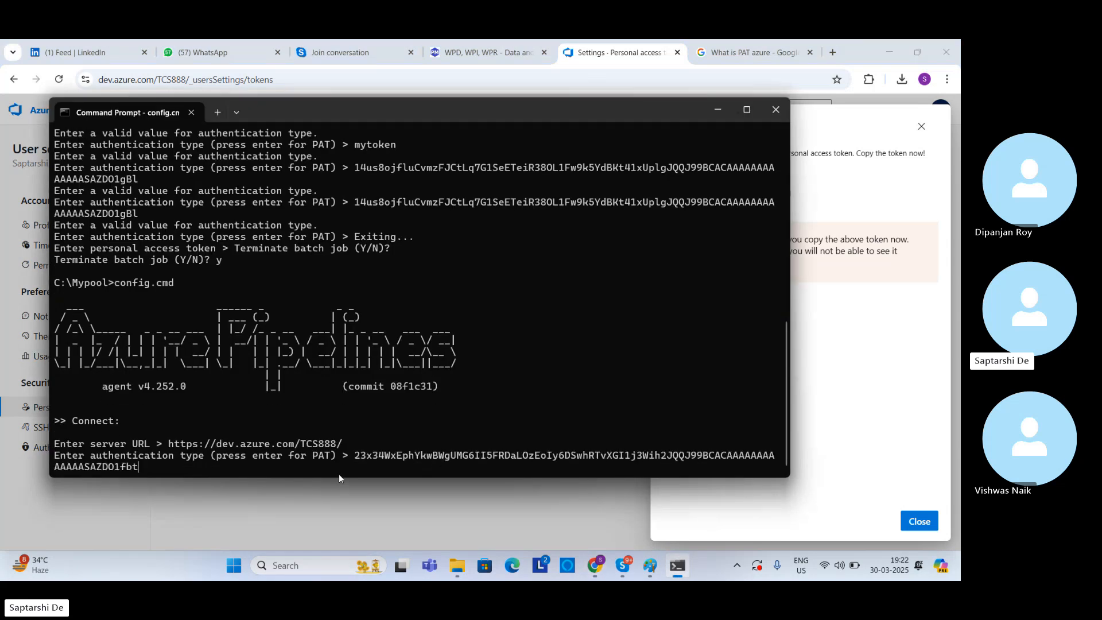
pyautogui.press('Return')
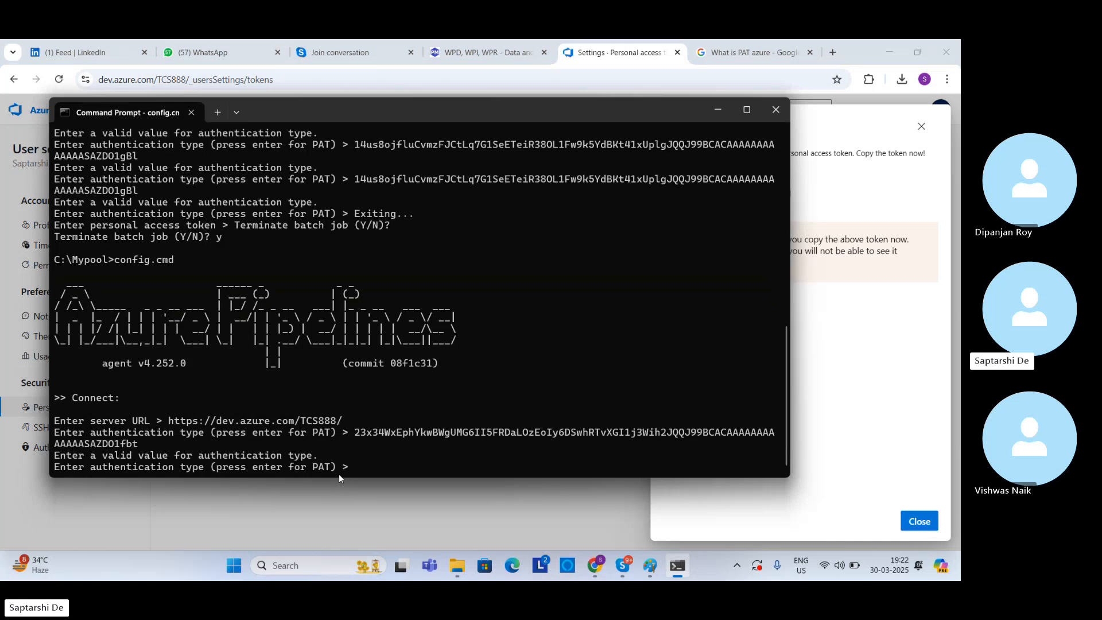
# Step: Accept the default PAT authentication type and submit the copied personal access token to connect to the server
pyautogui.press('Return')
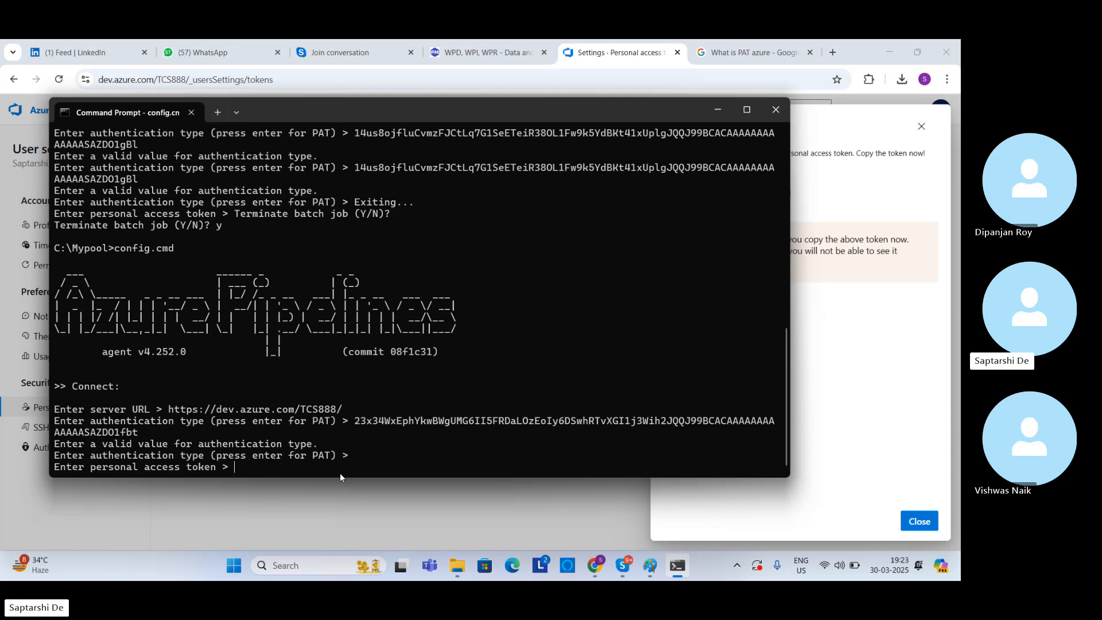
pyautogui.hotkey('ctrl', 'v')
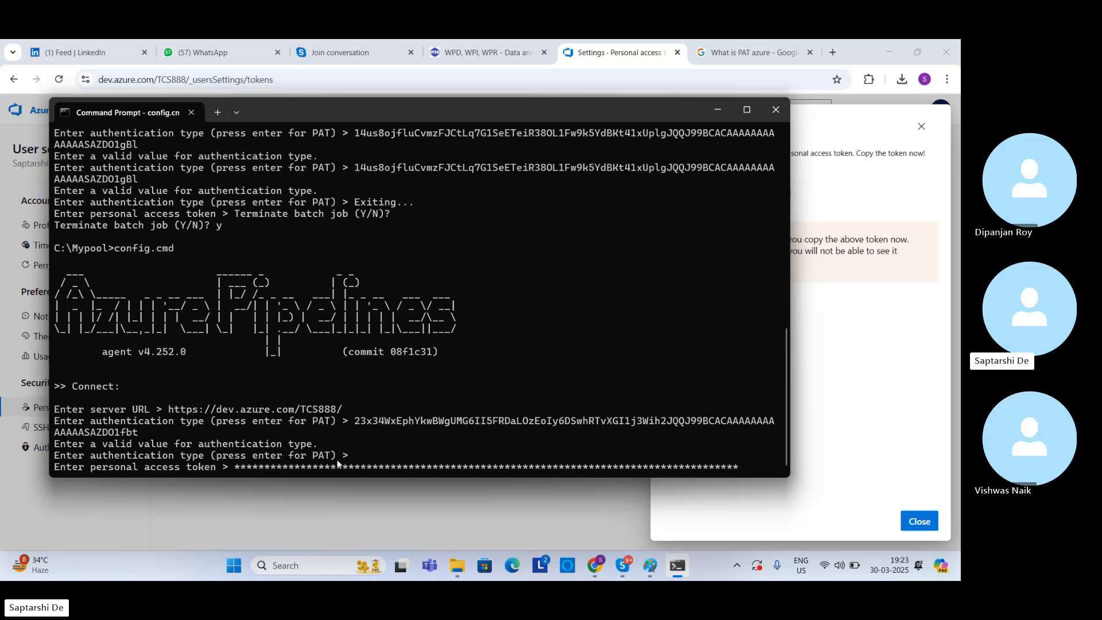
pyautogui.press('Return')
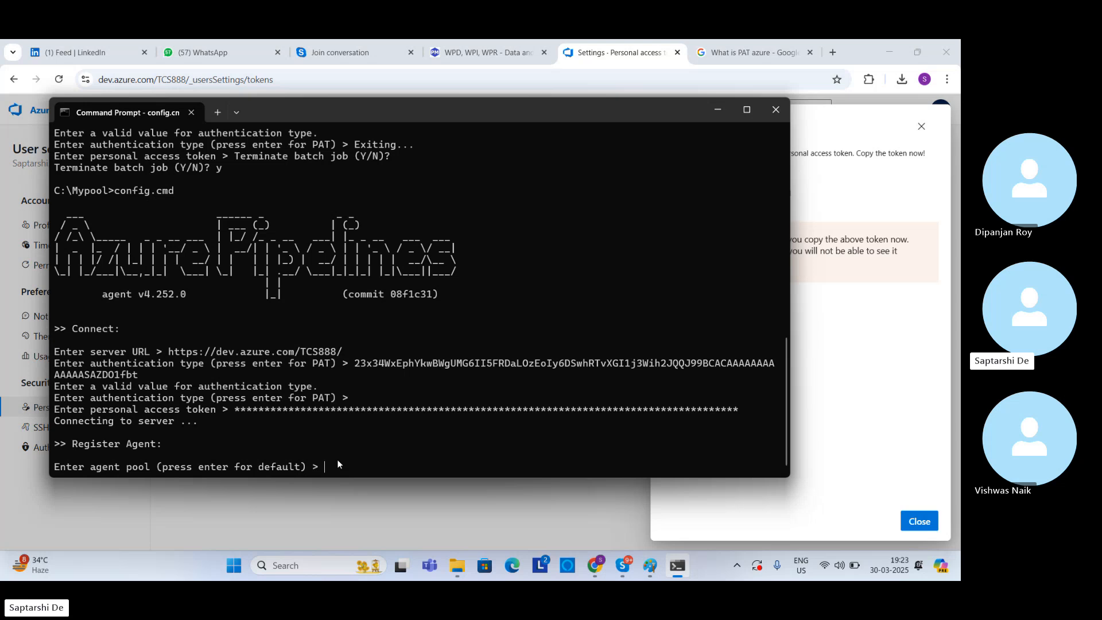
# Step: Return to Azure DevOps, dismiss the new-token dialog, and open the pipelines of the BT 5G rollout for APAC project
pyautogui.click(716, 108)
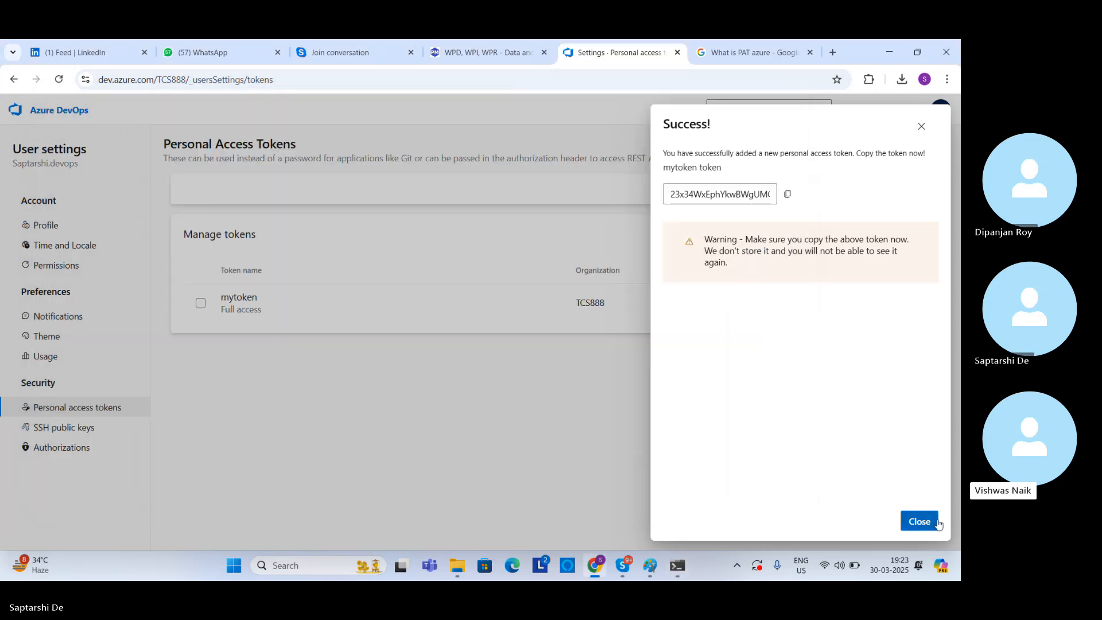
pyautogui.click(919, 521)
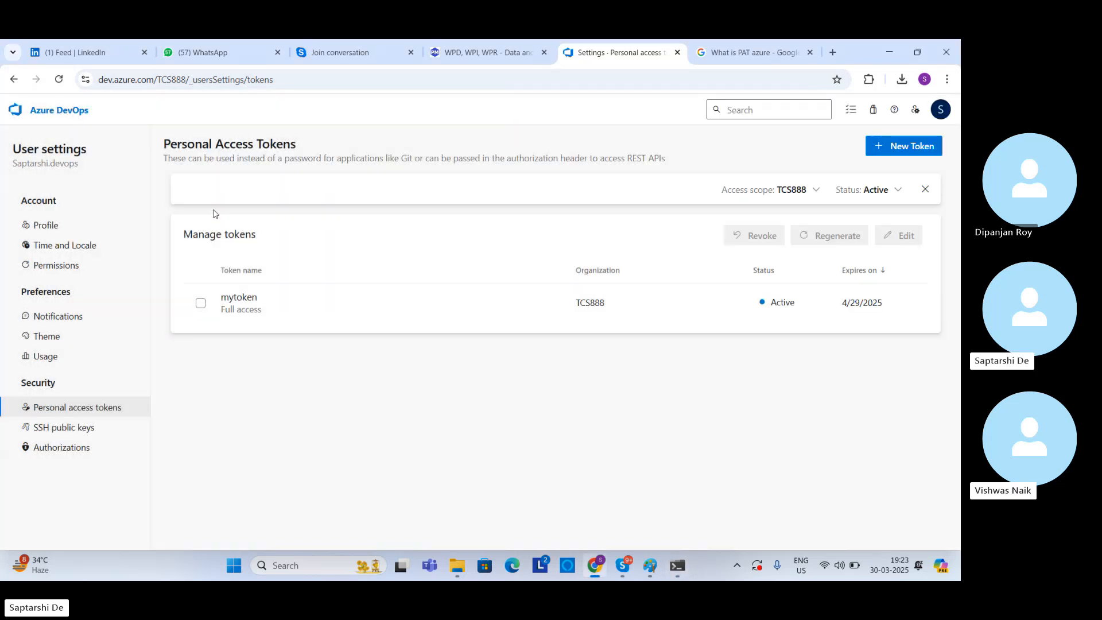
pyautogui.click(44, 118)
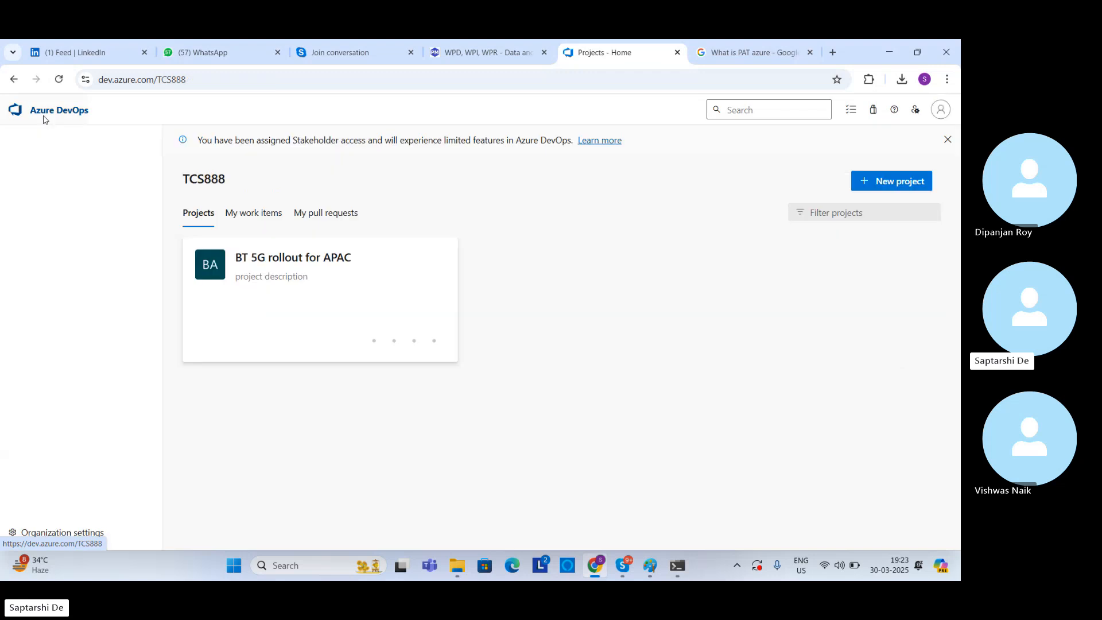
pyautogui.click(262, 258)
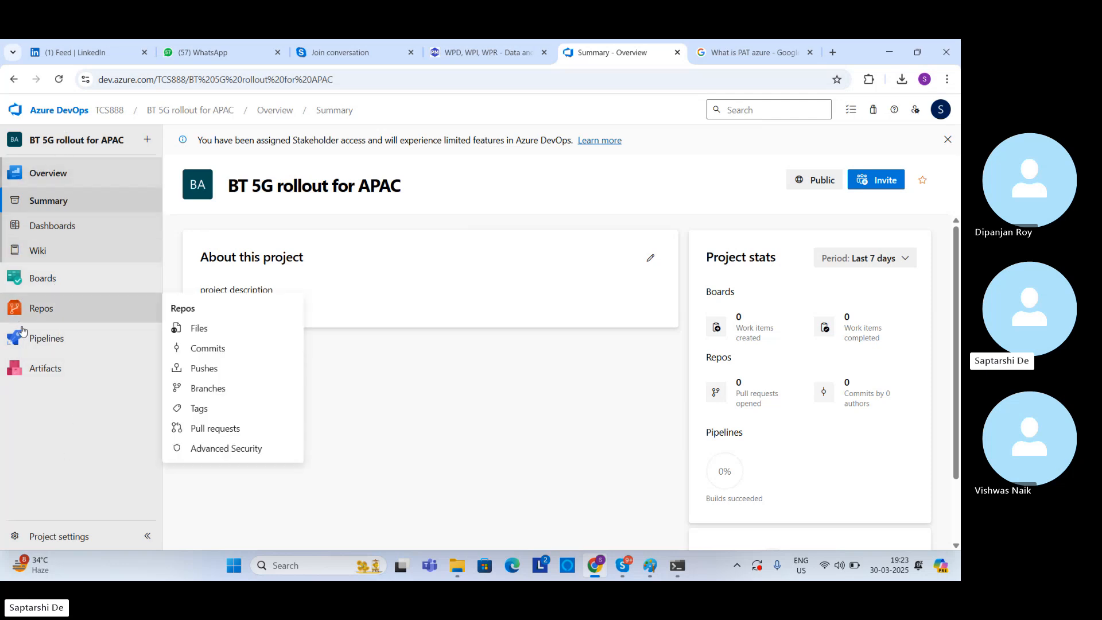
pyautogui.moveTo(30, 343)
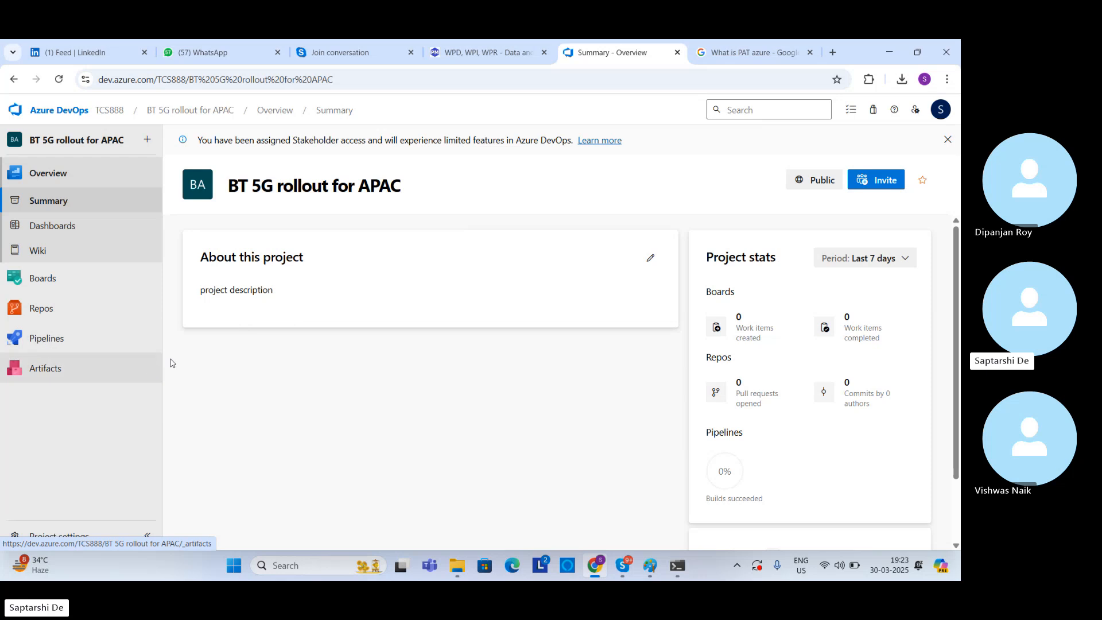
pyautogui.click(211, 360)
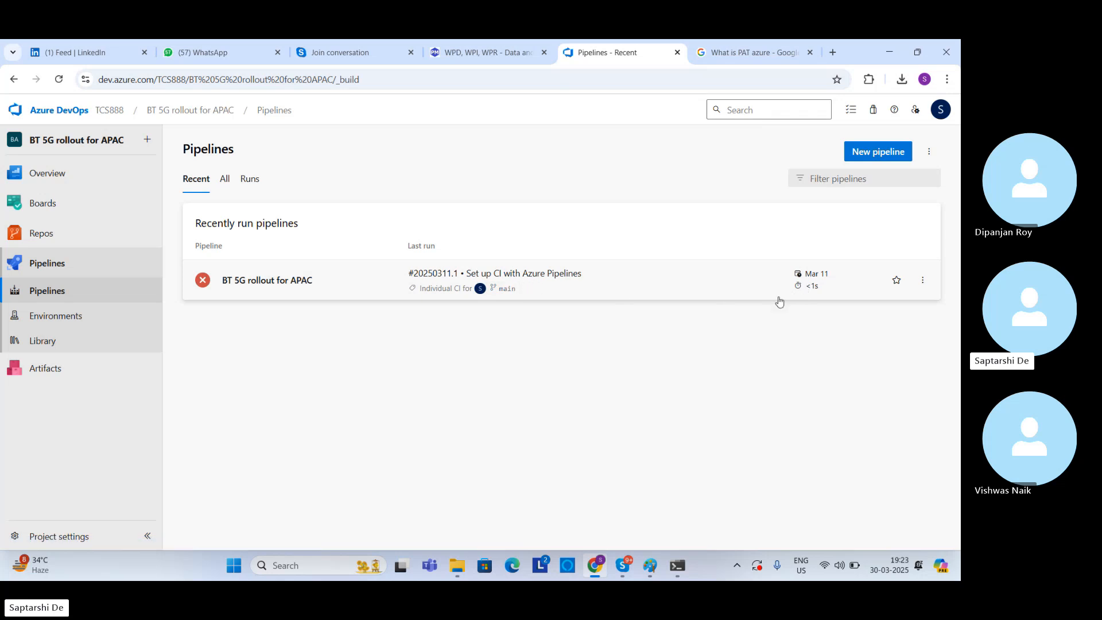
# Step: Go back to the TCS888 organization and view the agent pools in its organization settings
pyautogui.click(48, 115)
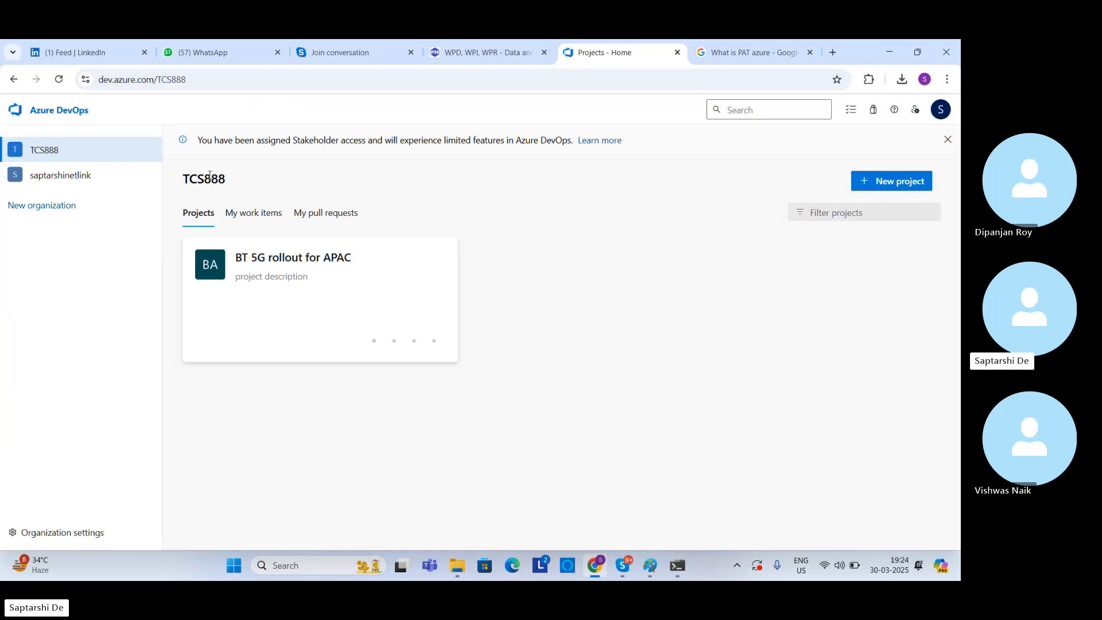
pyautogui.click(48, 151)
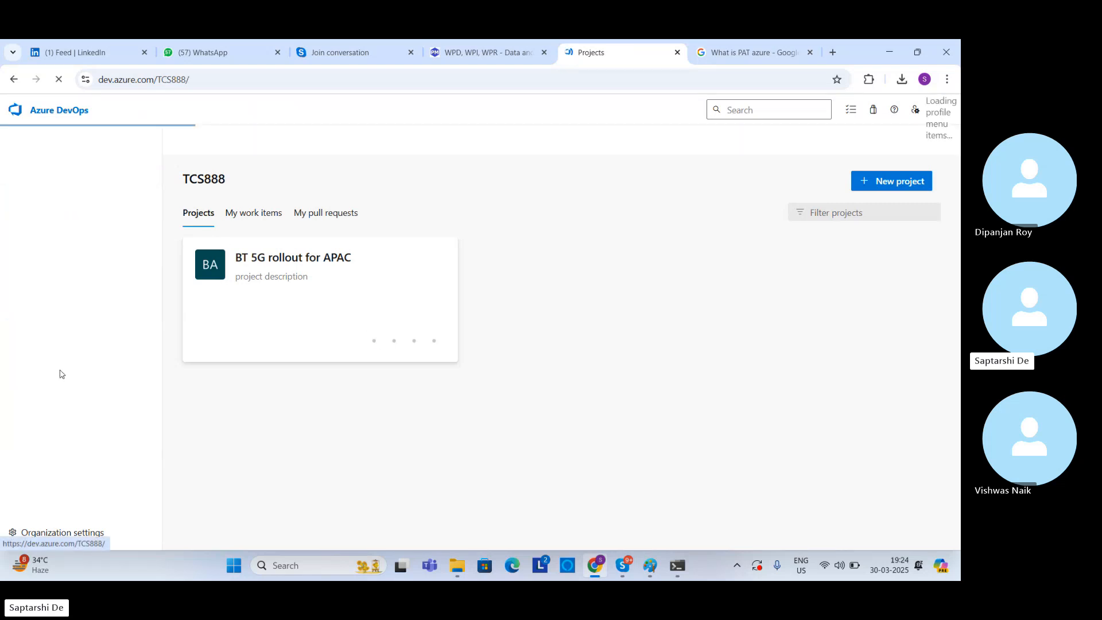
pyautogui.click(58, 533)
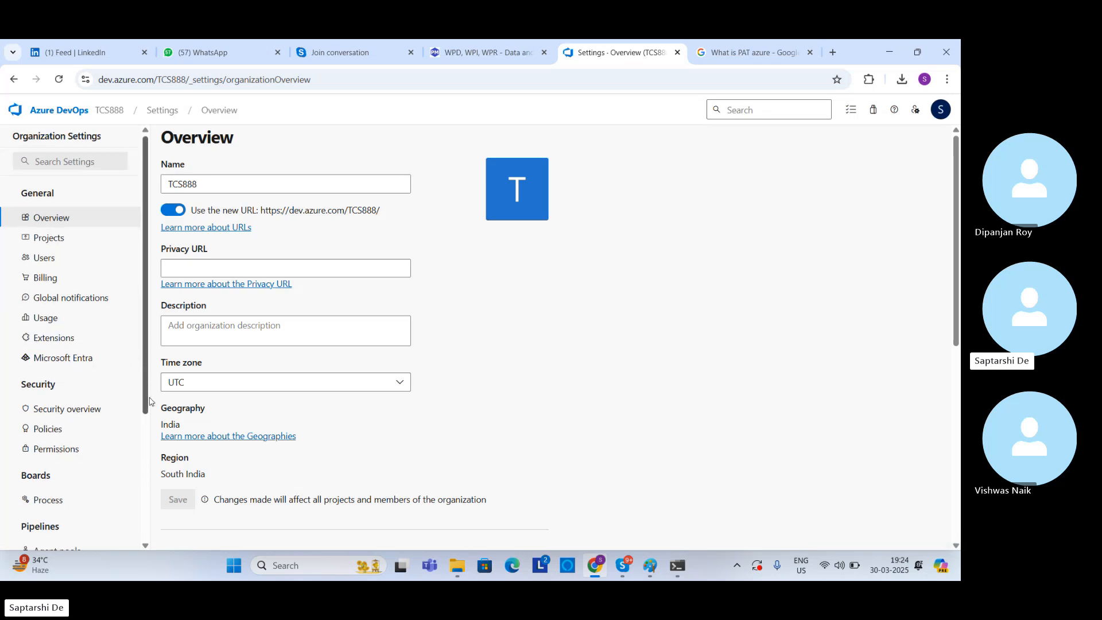
pyautogui.scroll(-3, 147, 386)
pyautogui.scroll(-2, 154, 445)
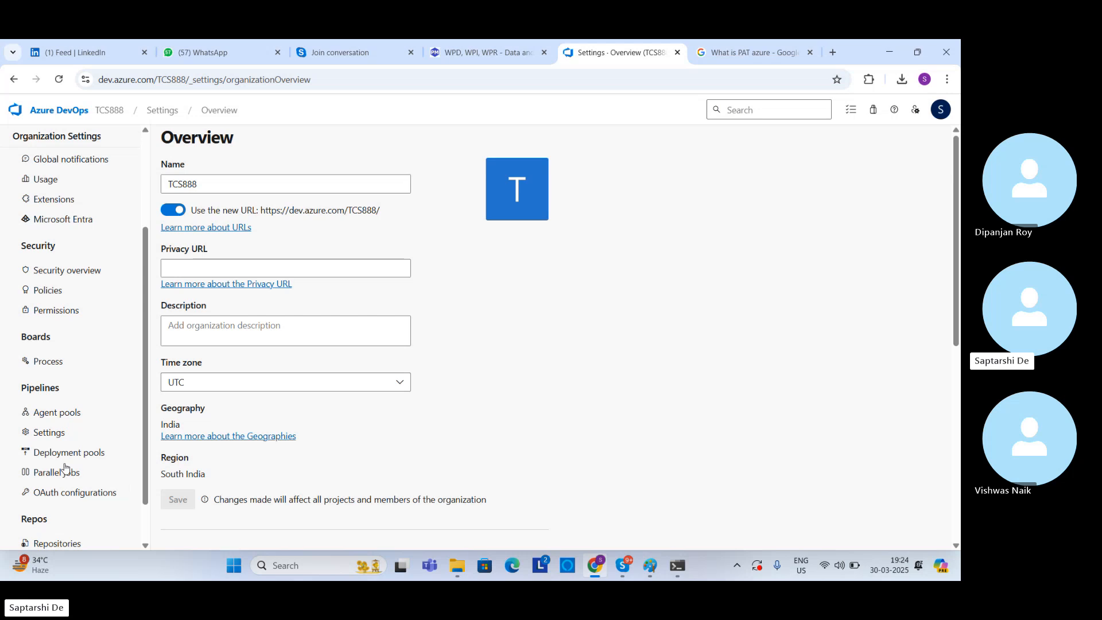
pyautogui.click(50, 415)
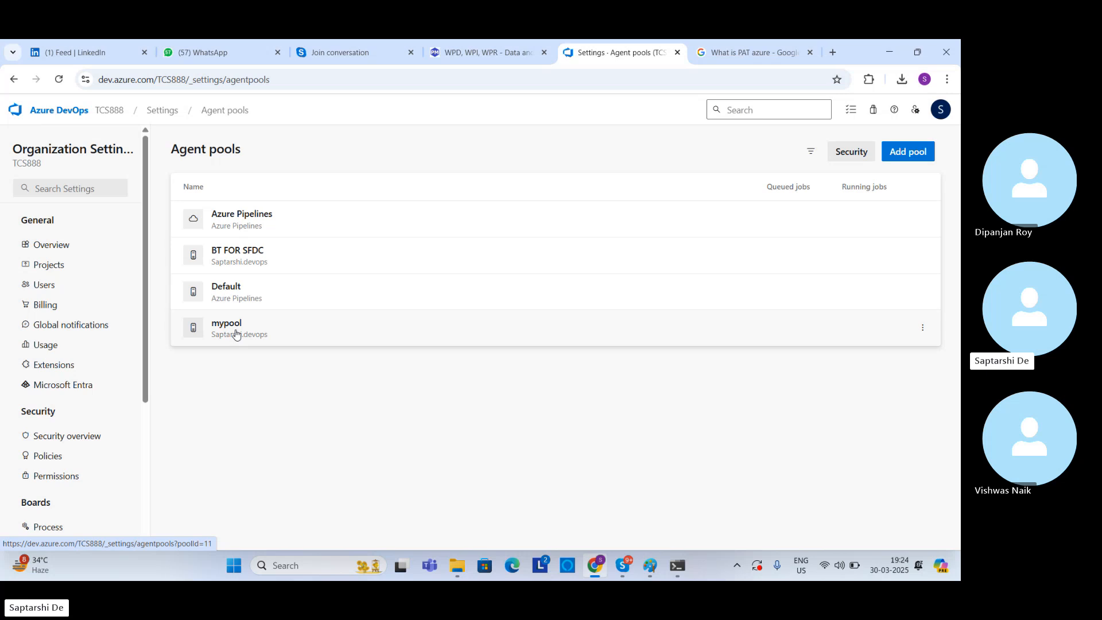
# Step: Open mypool, view its Windows agent setup instructions, and return to the organization's agent pools list
pyautogui.click(236, 335)
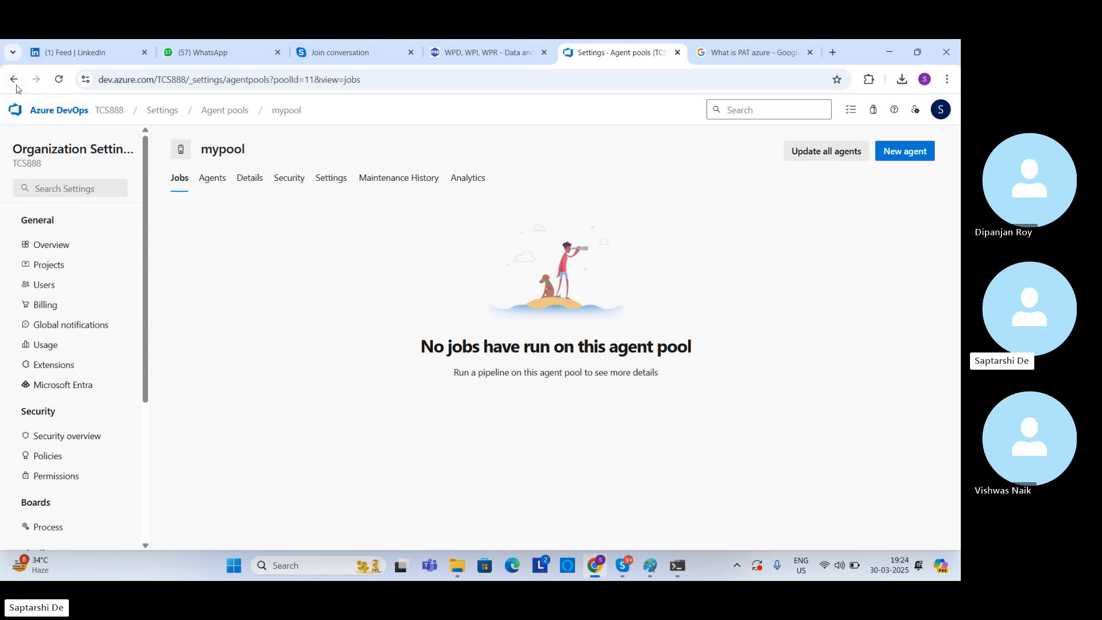
pyautogui.click(896, 153)
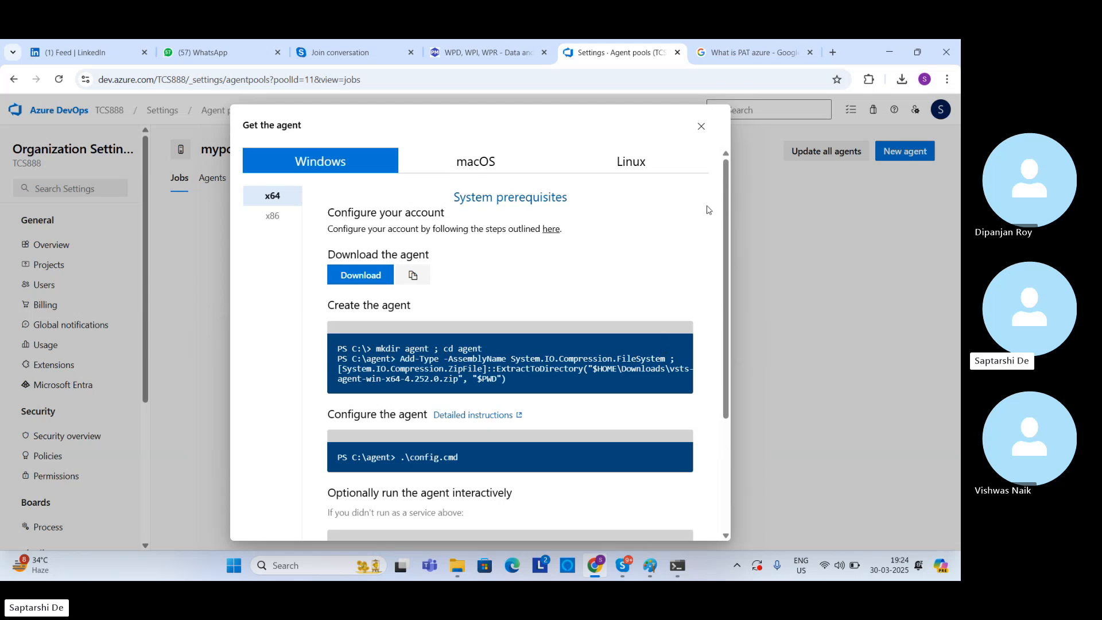
pyautogui.click(701, 128)
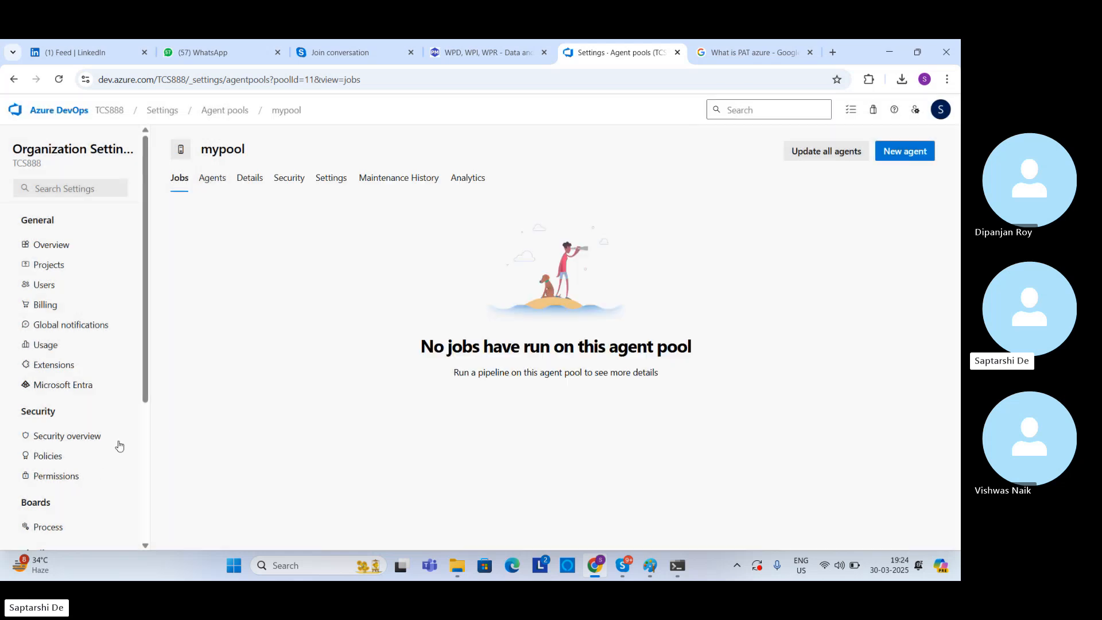
pyautogui.moveTo(148, 389); pyautogui.dragTo(155, 485)
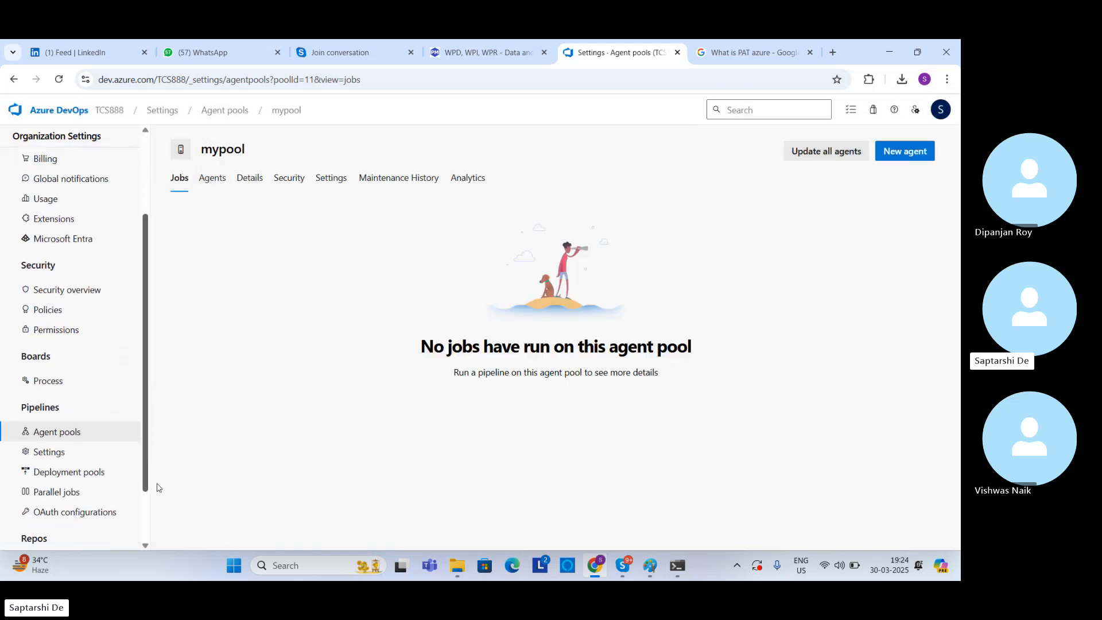
pyautogui.click(65, 430)
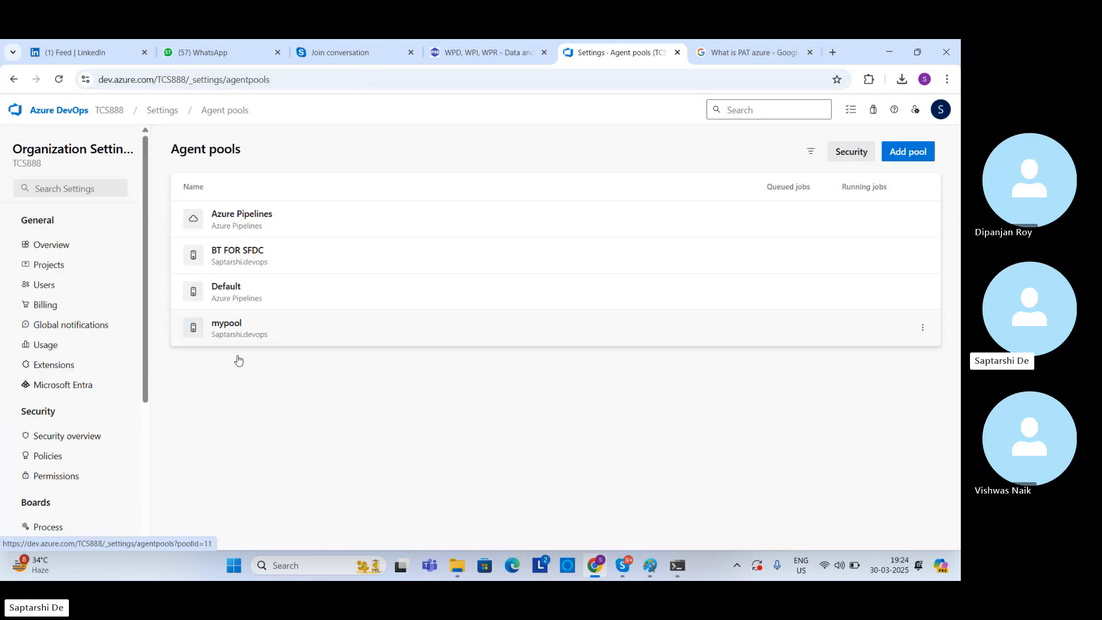
# Step: Switch to Command Prompt, enter mypool as the agent pool, and accept the default agent name
pyautogui.click(676, 566)
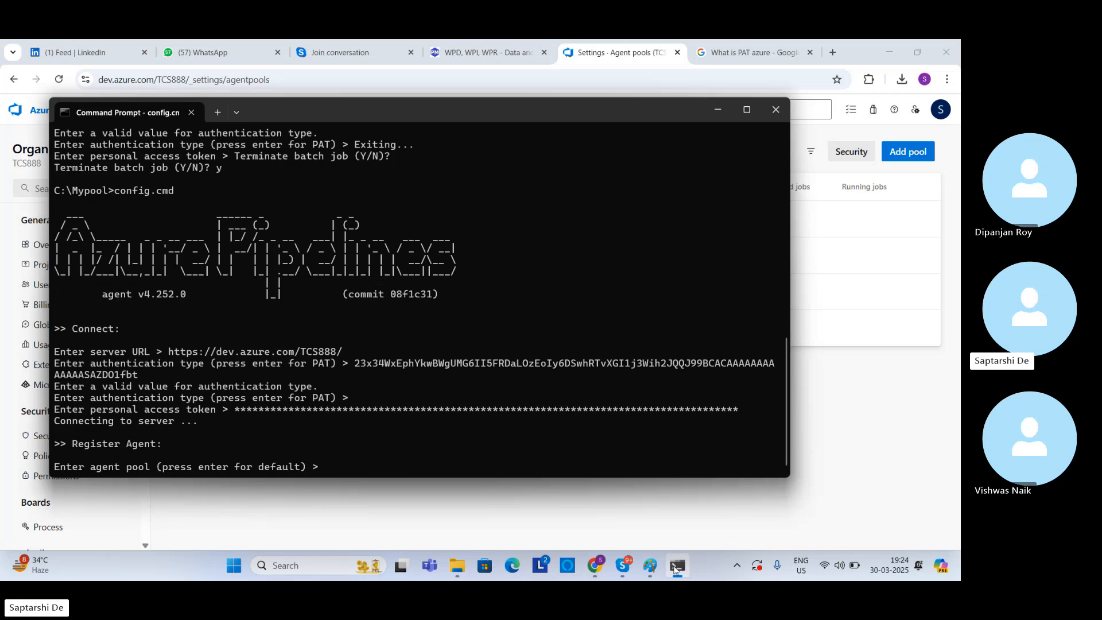
pyautogui.click(676, 567)
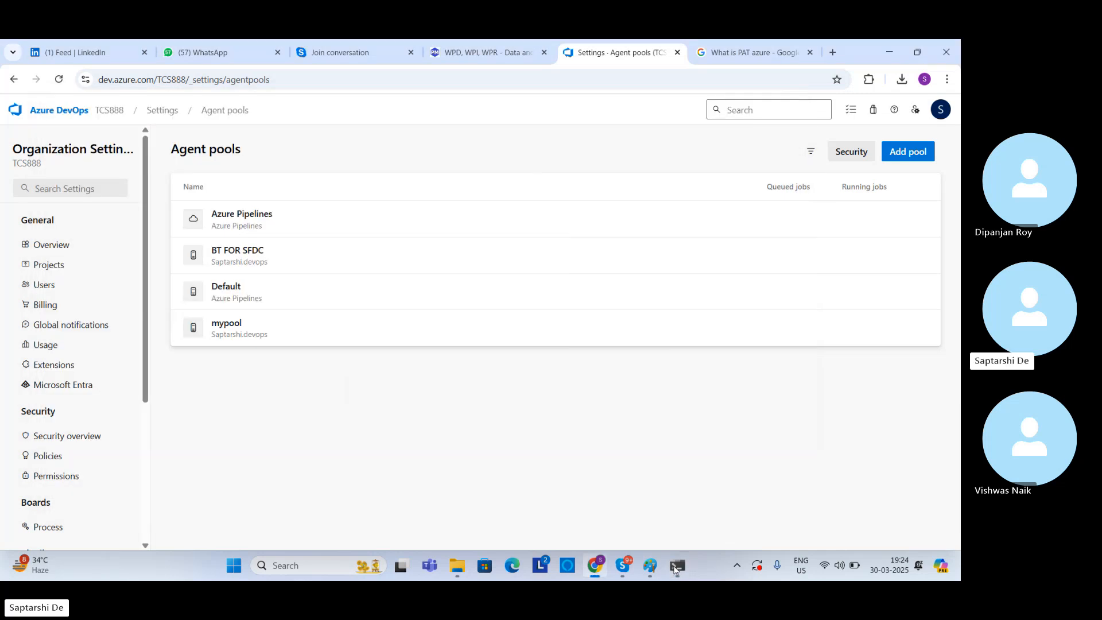
pyautogui.click(675, 567)
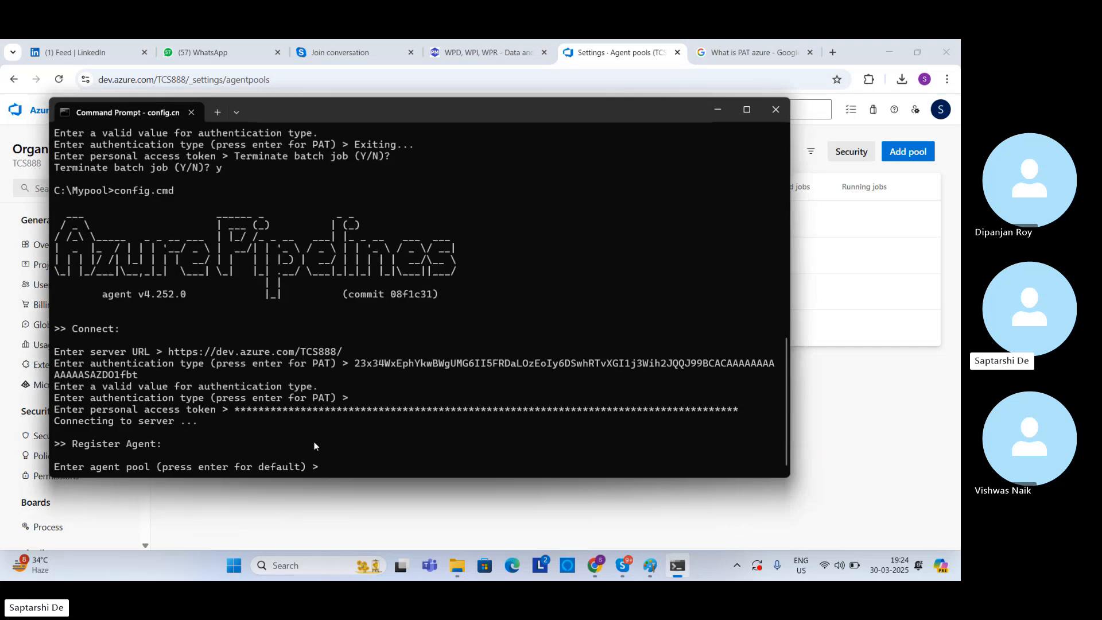
pyautogui.write('mypool')
pyautogui.press('Return')
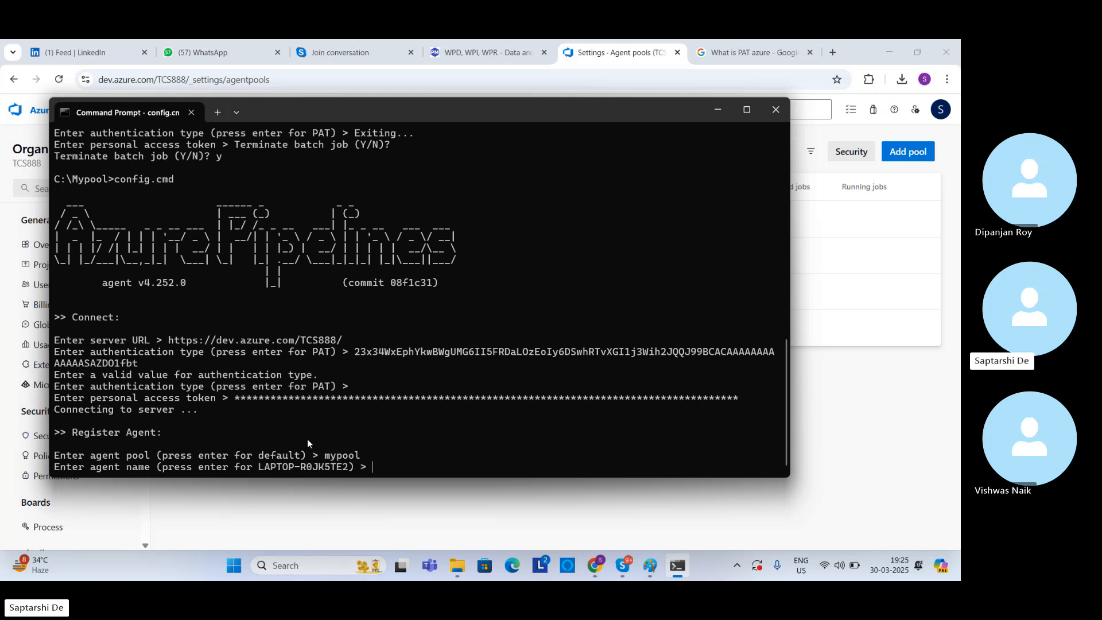
pyautogui.press('Return')
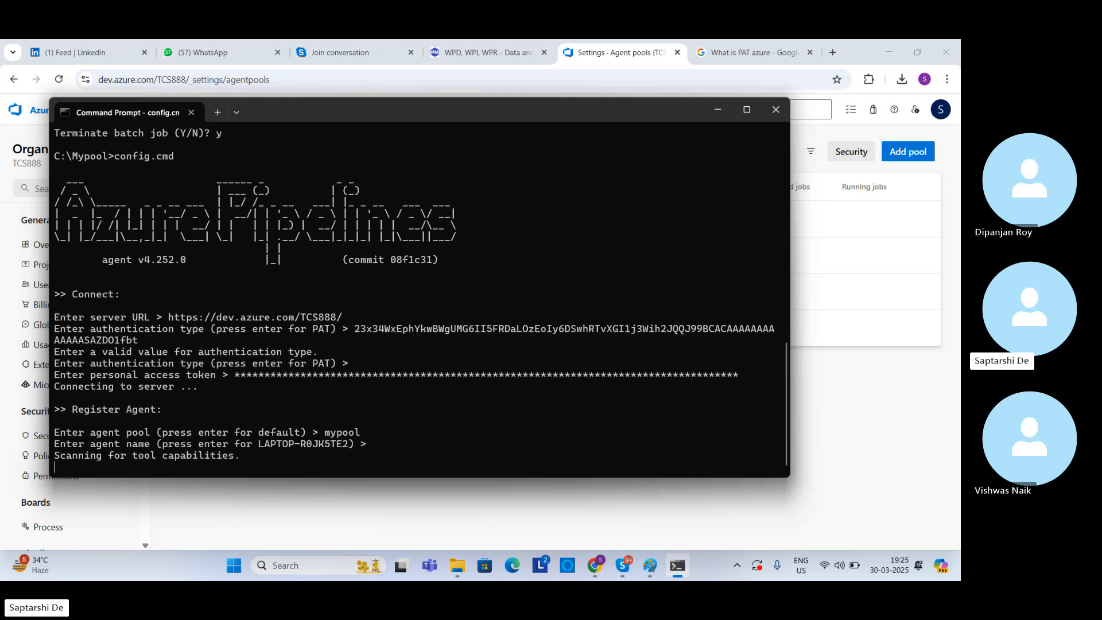
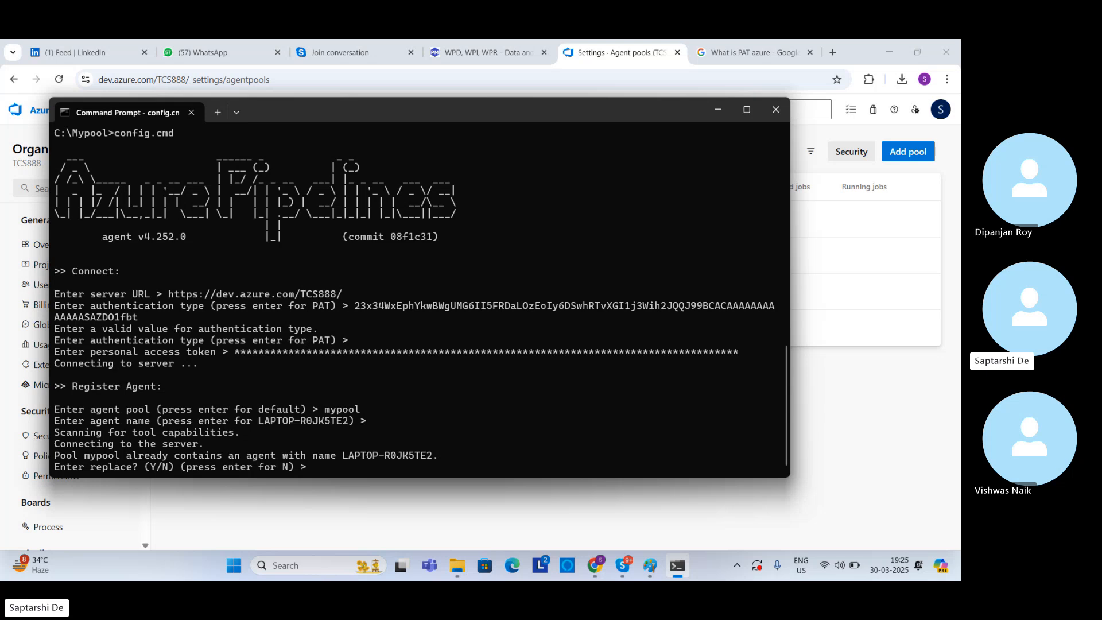
# Step: Confirm replacing the existing agent in mypool and accept the default work folder
pyautogui.write('y')
pyautogui.press('Return')
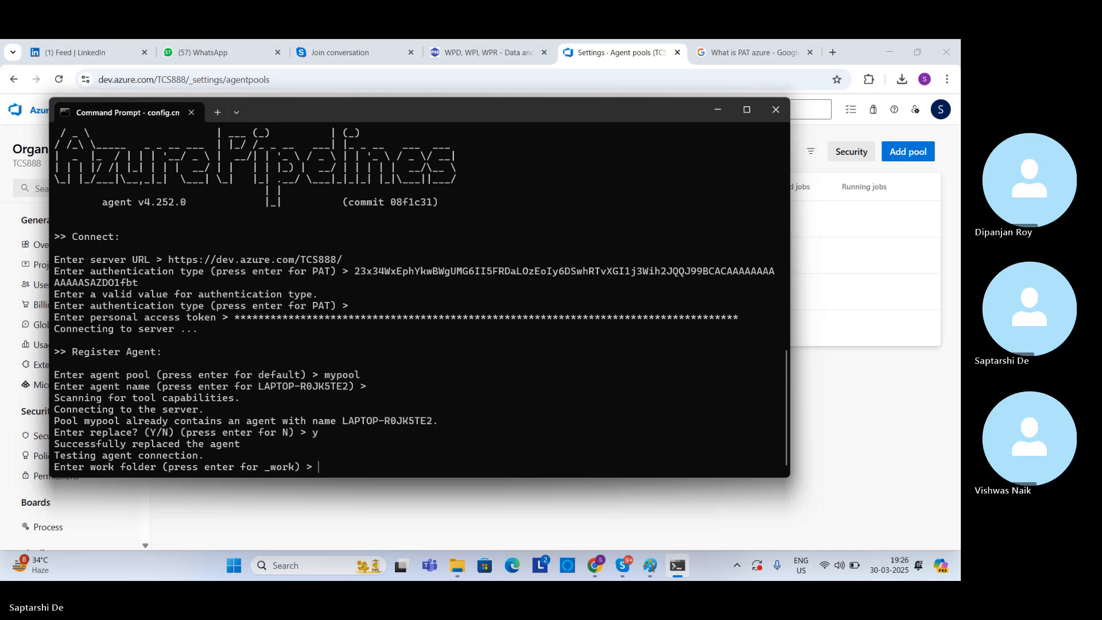
pyautogui.moveTo(530, 116); pyautogui.dragTo(567, 129)
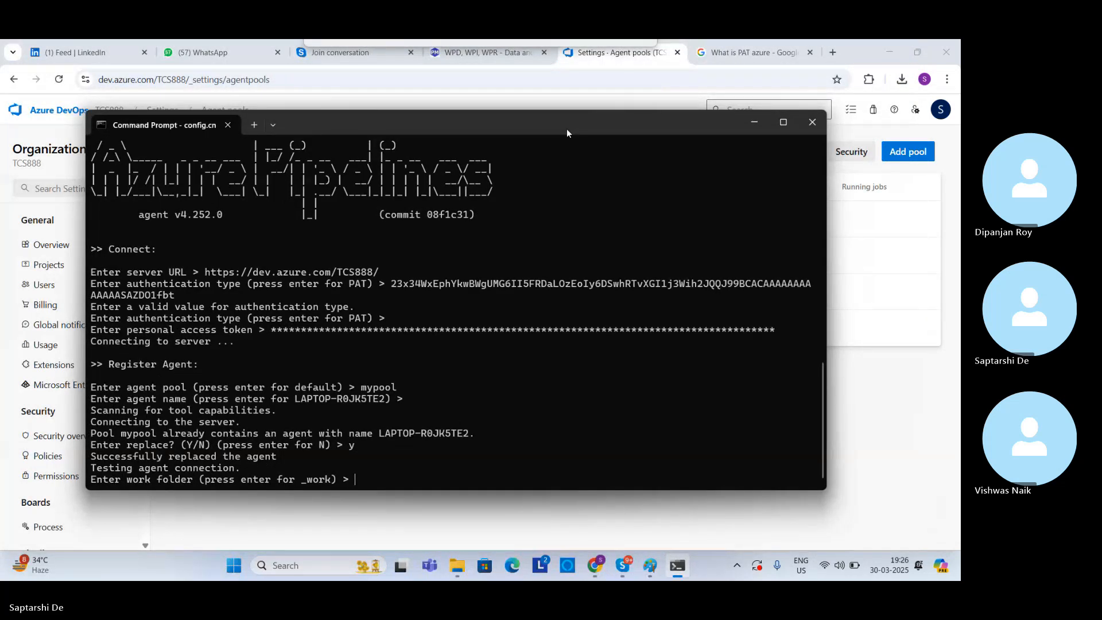
pyautogui.moveTo(566, 130); pyautogui.dragTo(1, 510)
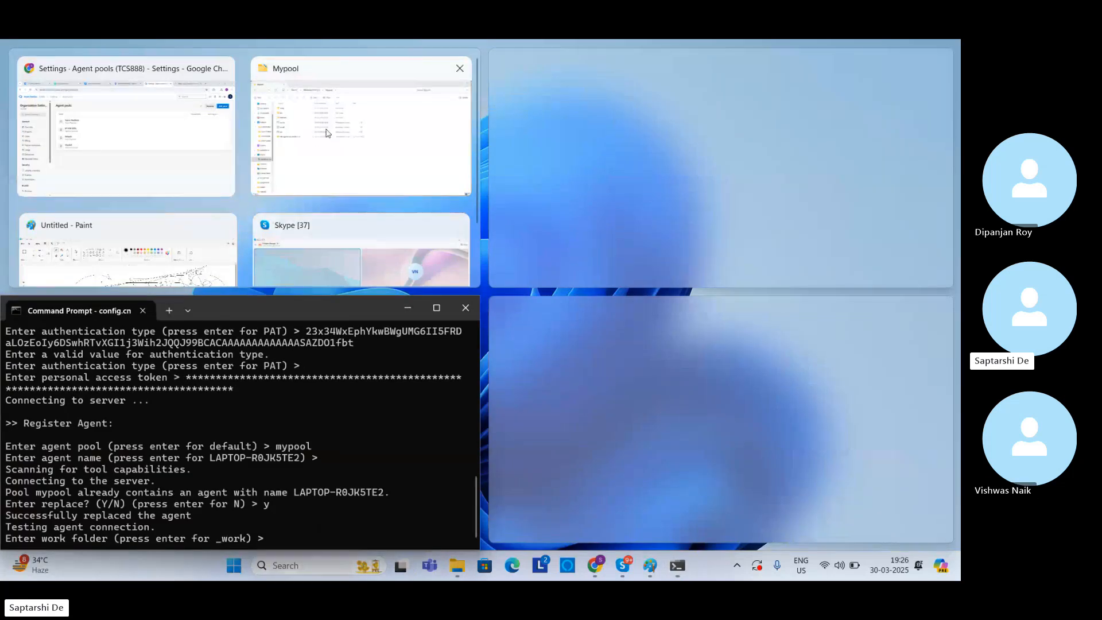
pyautogui.moveTo(290, 310); pyautogui.dragTo(190, 509)
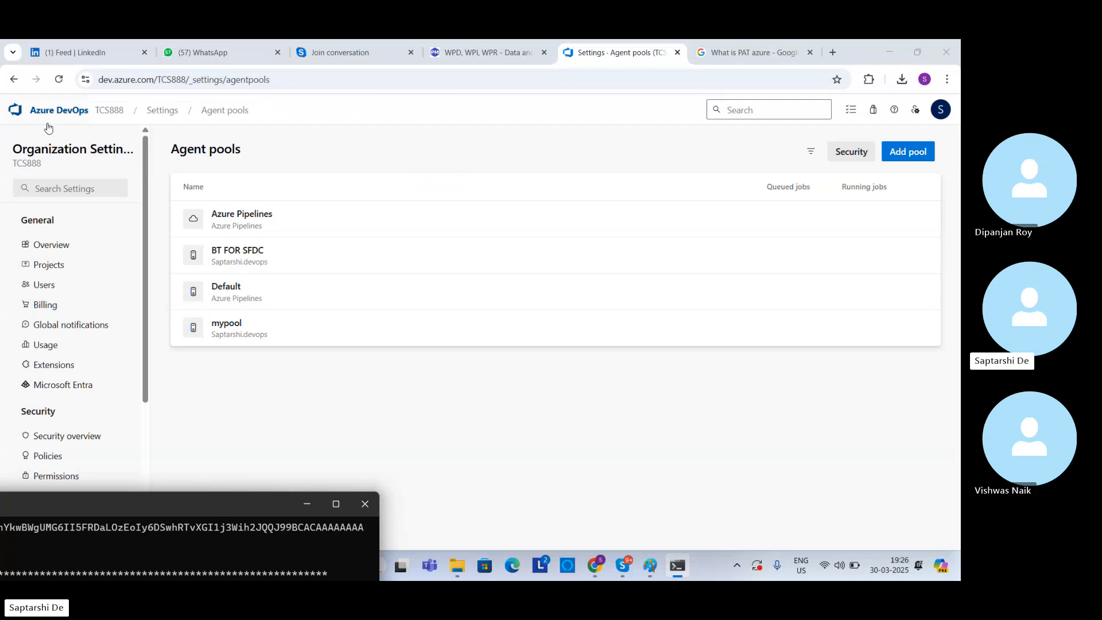
pyautogui.moveTo(67, 502); pyautogui.dragTo(505, 154)
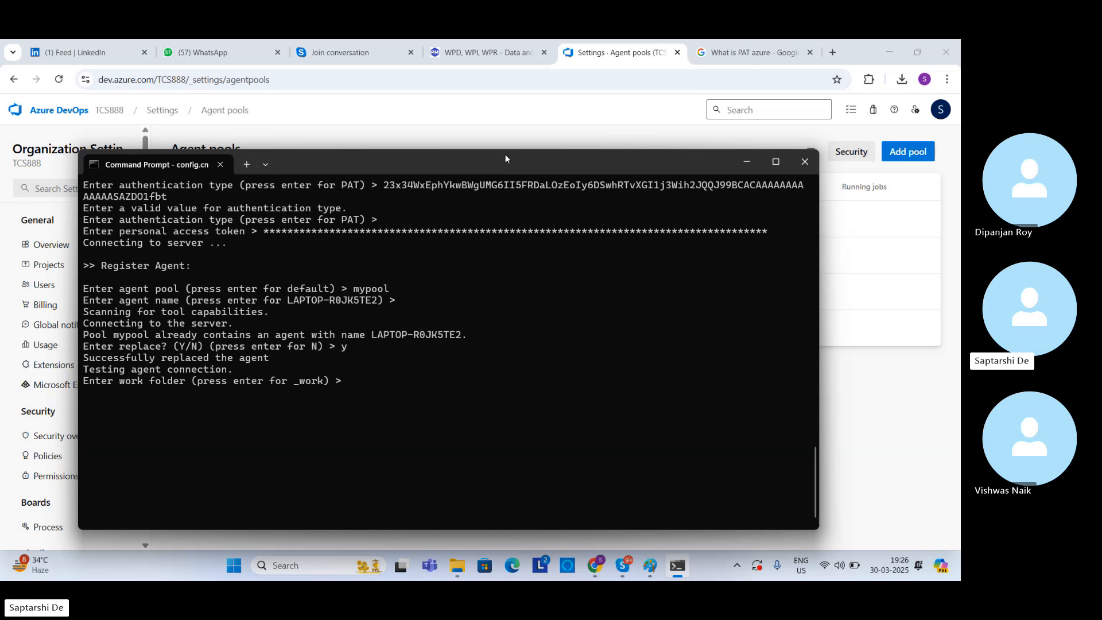
pyautogui.press('Return')
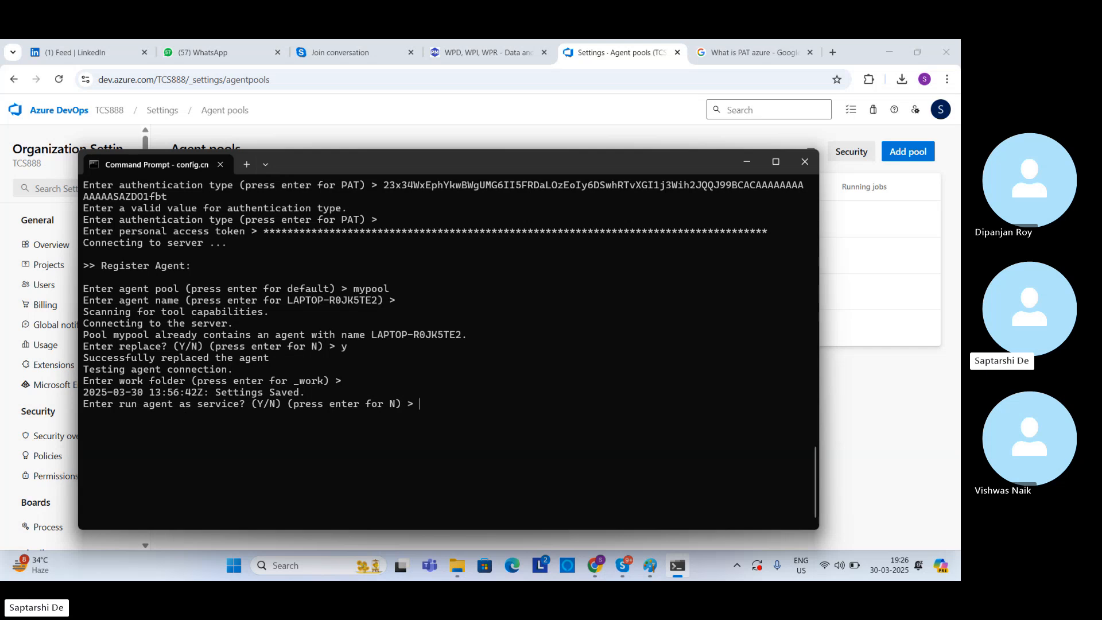
# Step: Try to configure the agent to run as a service with SERVICE_SID_TYPE_UNRESTRICTED enabled, and read the configuration output
pyautogui.write('y')
pyautogui.press('Return')
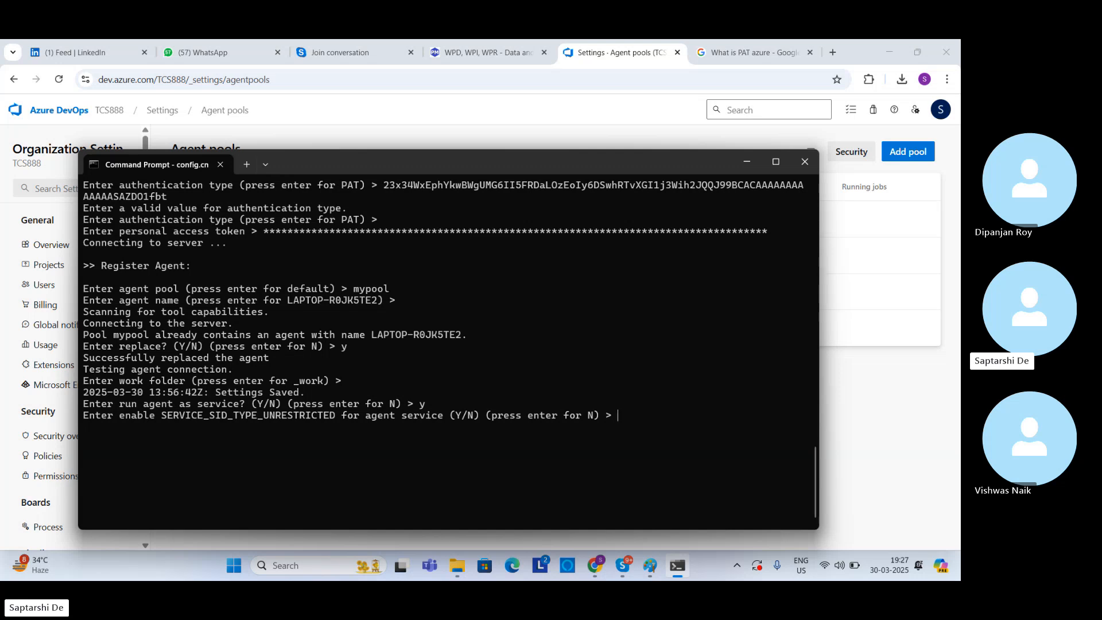
pyautogui.write('y')
pyautogui.press('Return')
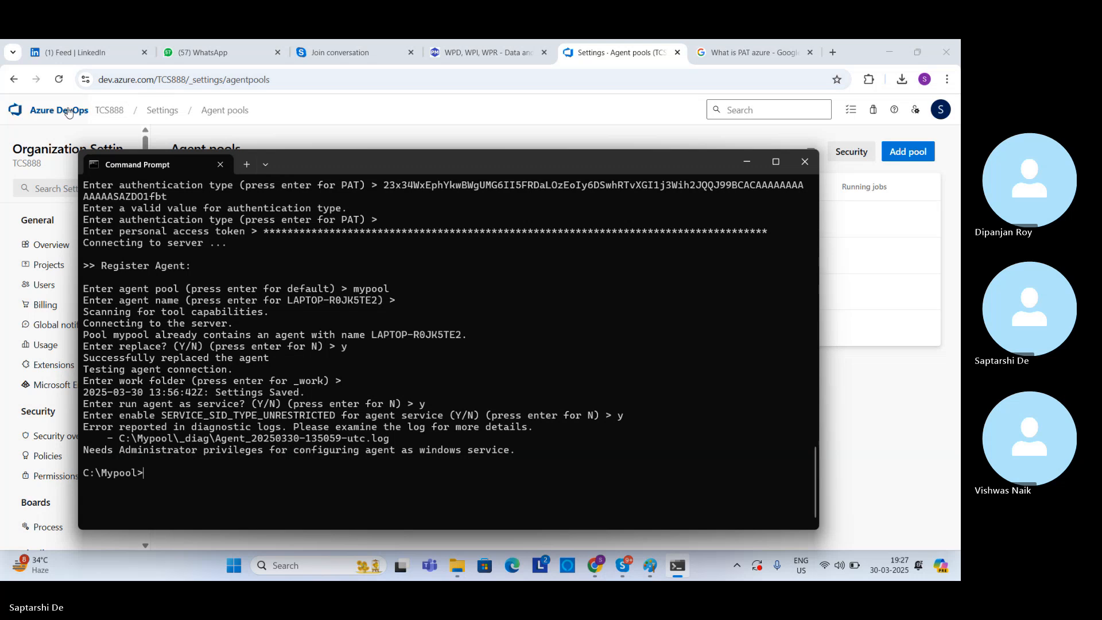
pyautogui.moveTo(119, 451); pyautogui.dragTo(411, 456)
pyautogui.moveTo(479, 449); pyautogui.dragTo(526, 455)
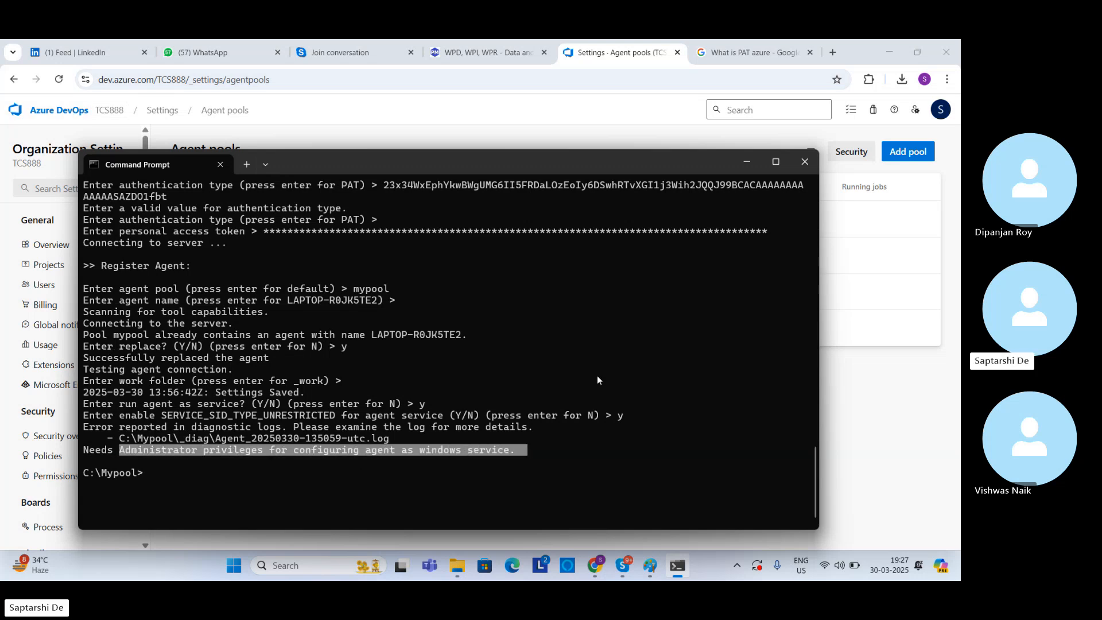
# Step: Switch to Azure DevOps, go to the TCS888 organization's agent pools, and view the agents in mypool
pyautogui.click(742, 165)
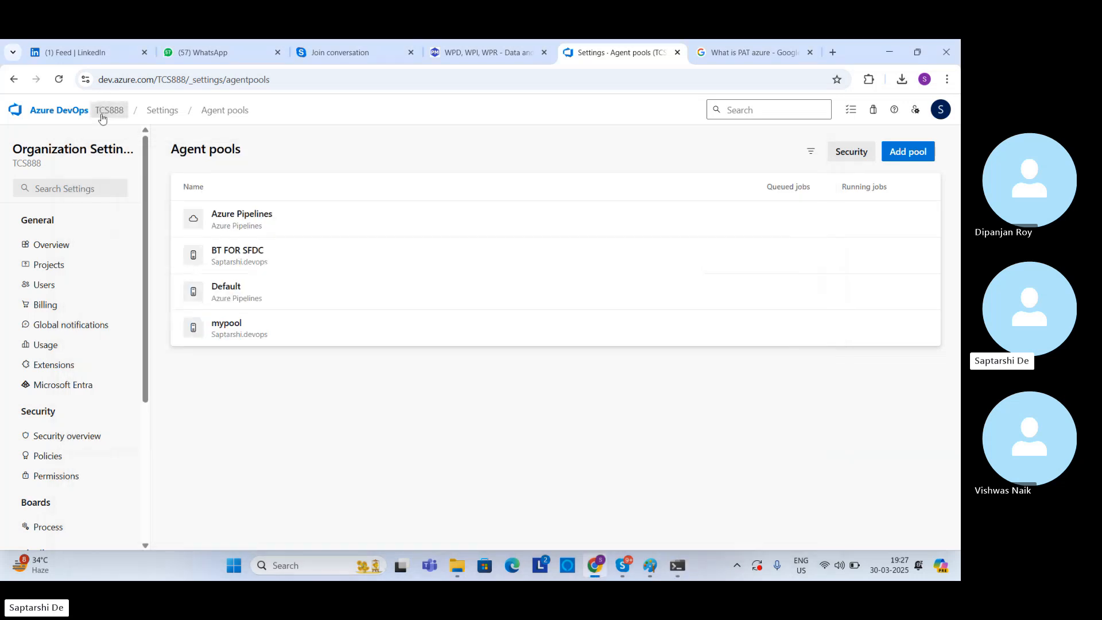
pyautogui.click(38, 117)
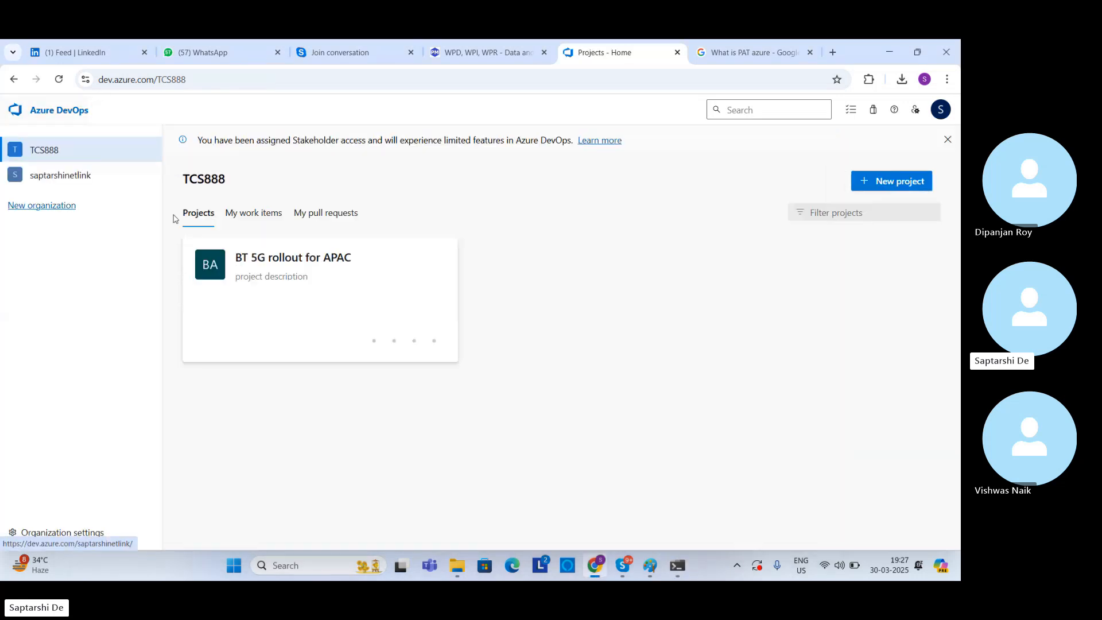
pyautogui.click(263, 262)
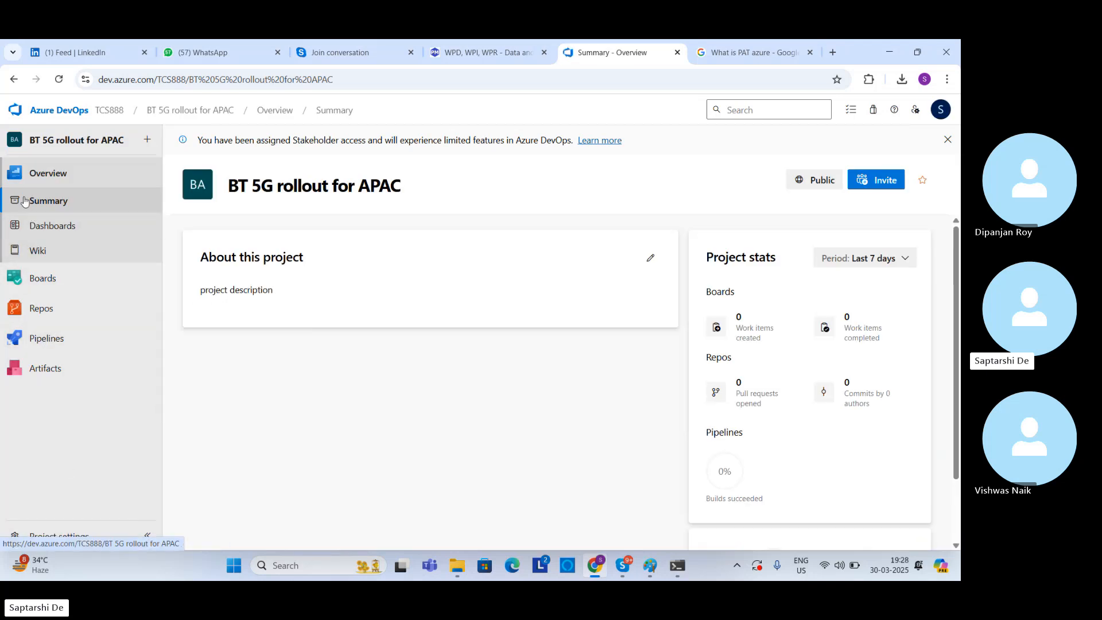
pyautogui.click(122, 108)
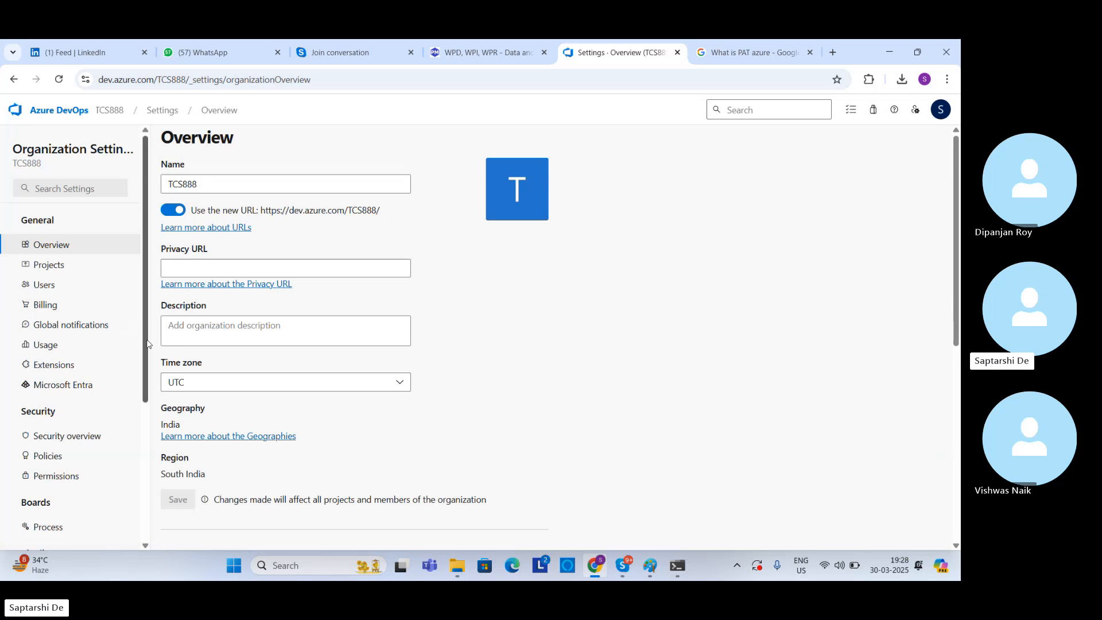
pyautogui.moveTo(148, 342); pyautogui.dragTo(145, 449)
pyautogui.click(51, 472)
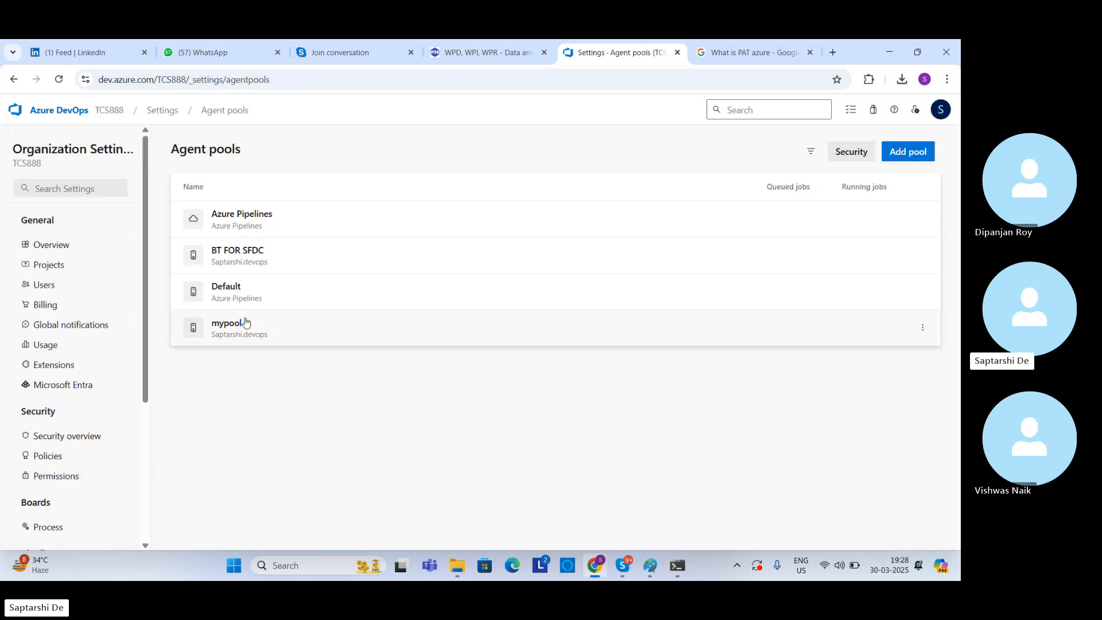
pyautogui.click(240, 327)
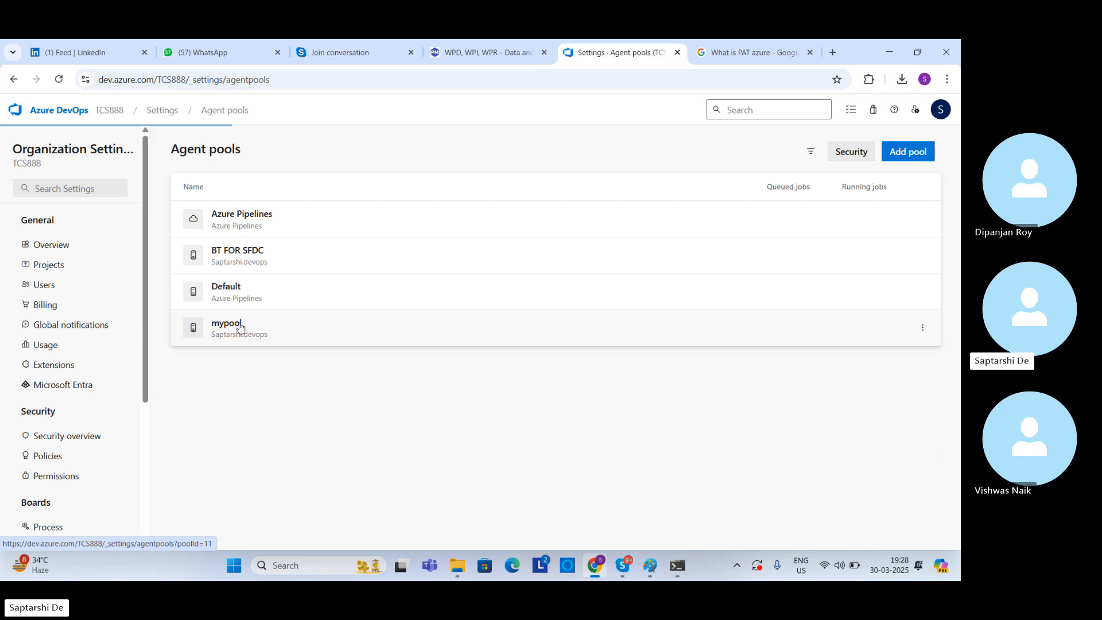
pyautogui.click(212, 179)
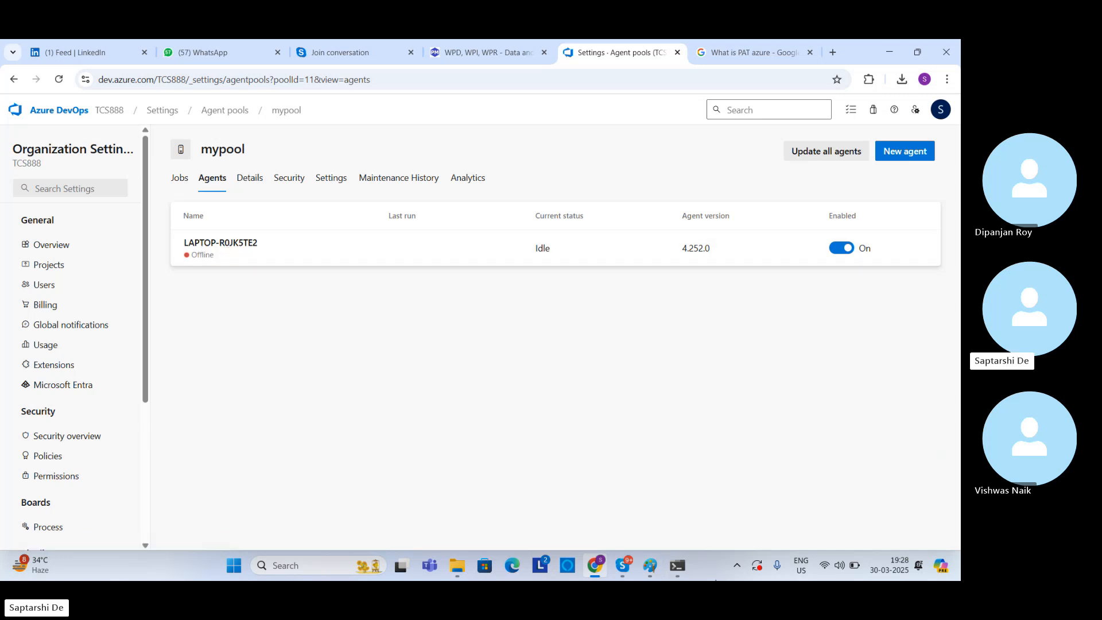
# Step: Compare the agent name in the Command Prompt output with the agent listed in mypool
pyautogui.click(682, 567)
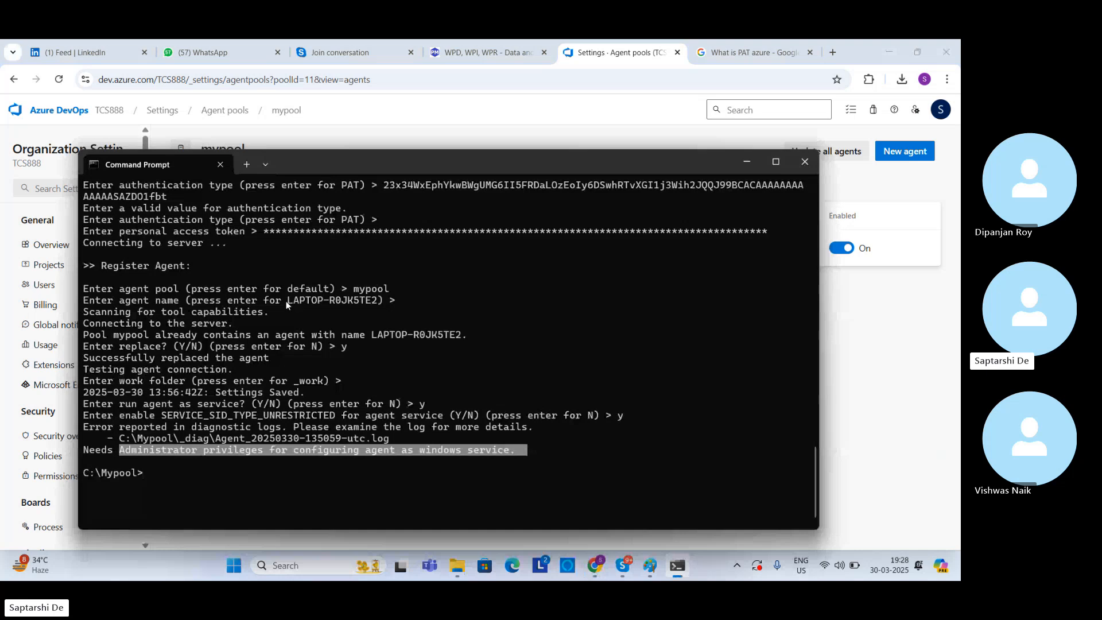
pyautogui.moveTo(286, 301); pyautogui.dragTo(304, 302)
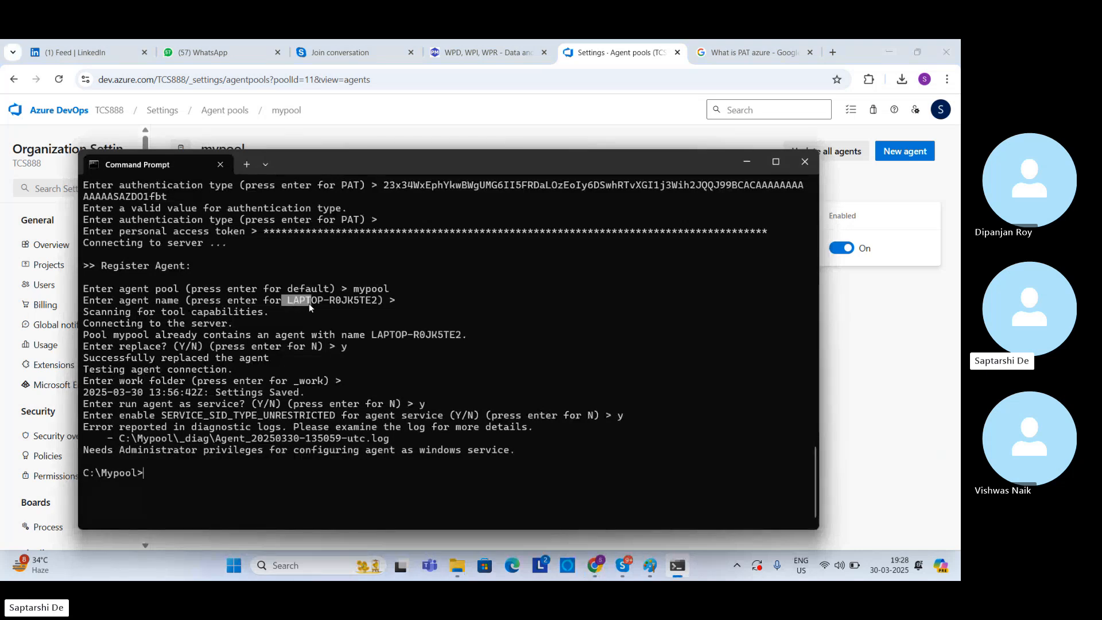
pyautogui.click(327, 300)
pyautogui.moveTo(344, 300); pyautogui.dragTo(370, 307)
pyautogui.click(858, 324)
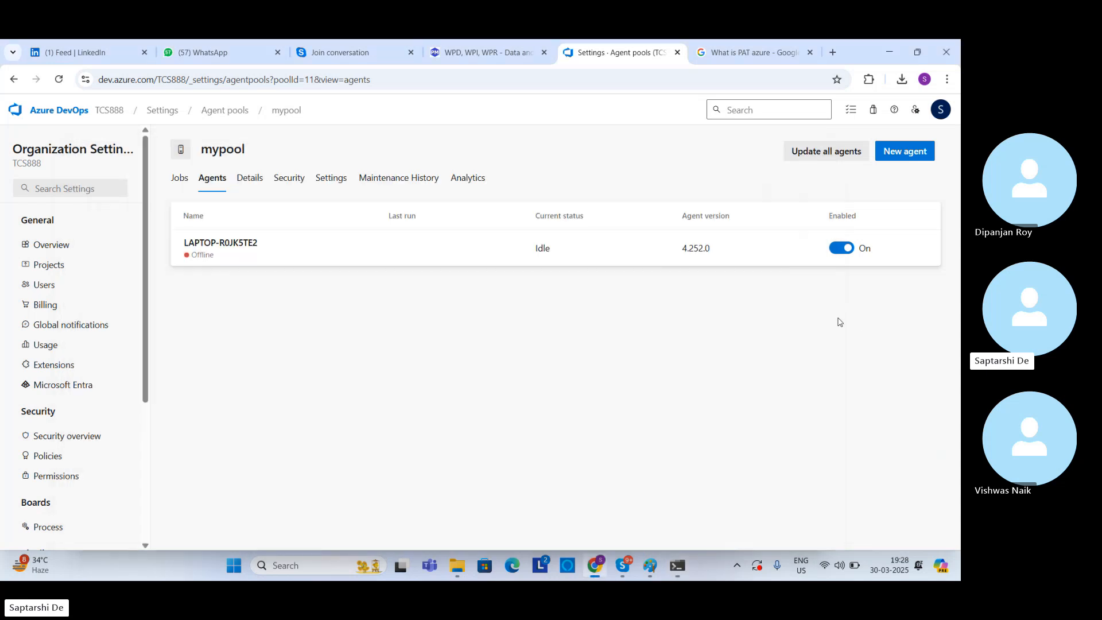
pyautogui.moveTo(273, 243); pyautogui.dragTo(271, 241)
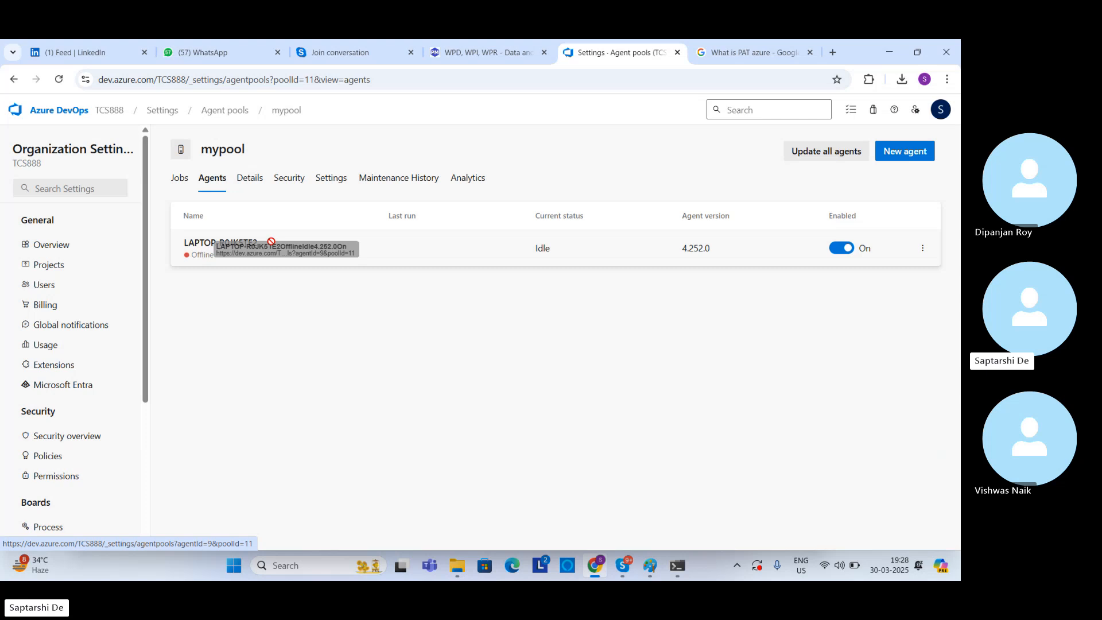
pyautogui.moveTo(271, 242); pyautogui.dragTo(839, 295)
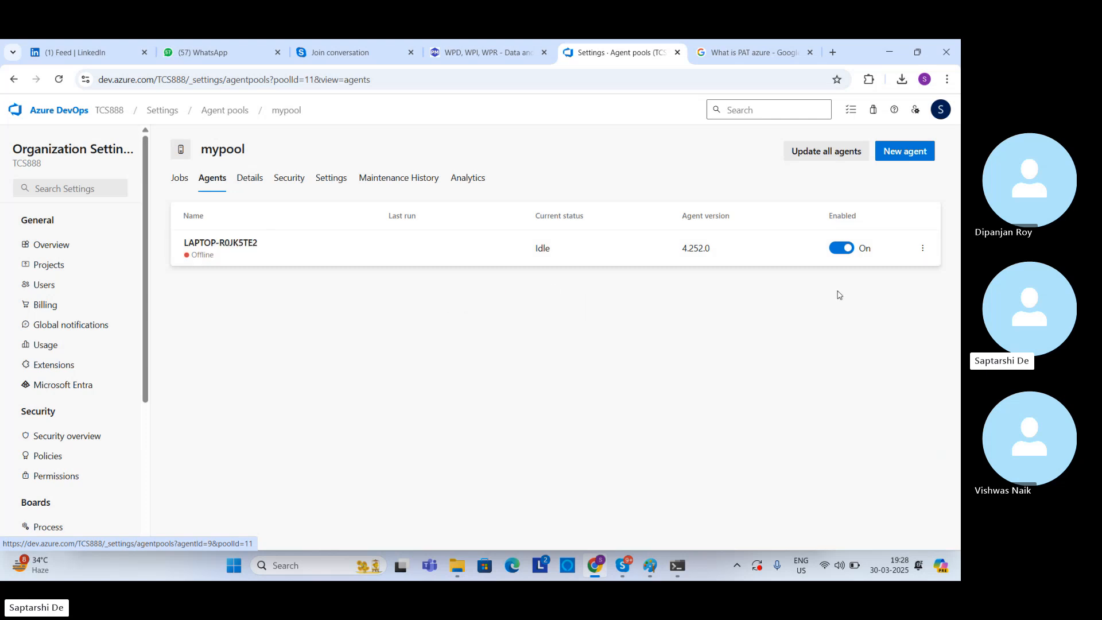
# Step: Open the mypool agent's jobs page and check its name against the Command Prompt output again
pyautogui.click(836, 250)
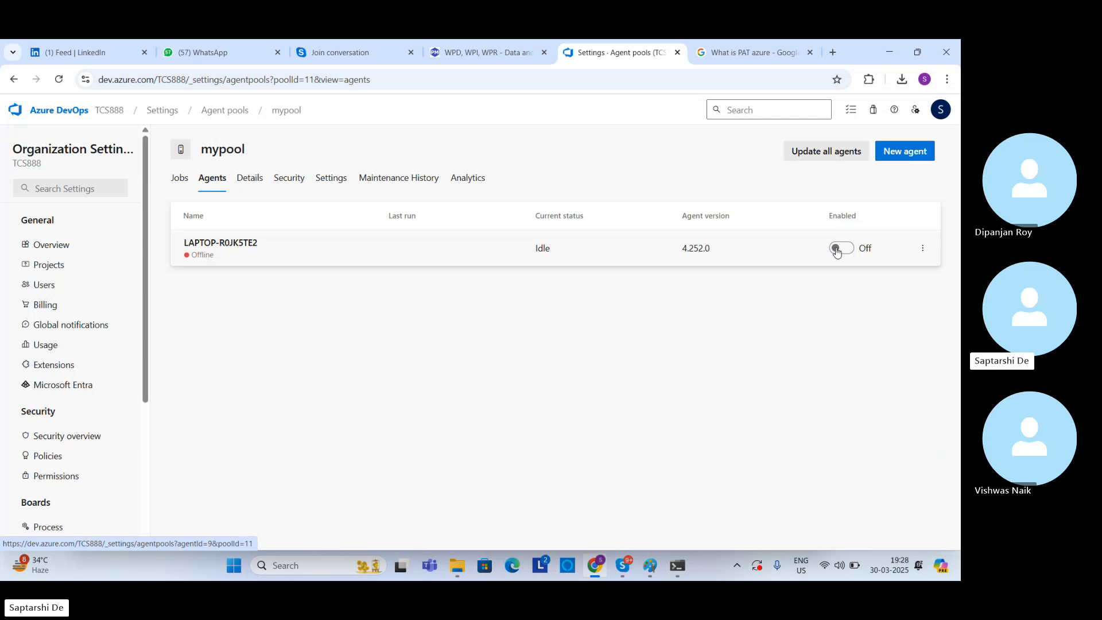
pyautogui.click(837, 249)
pyautogui.click(198, 257)
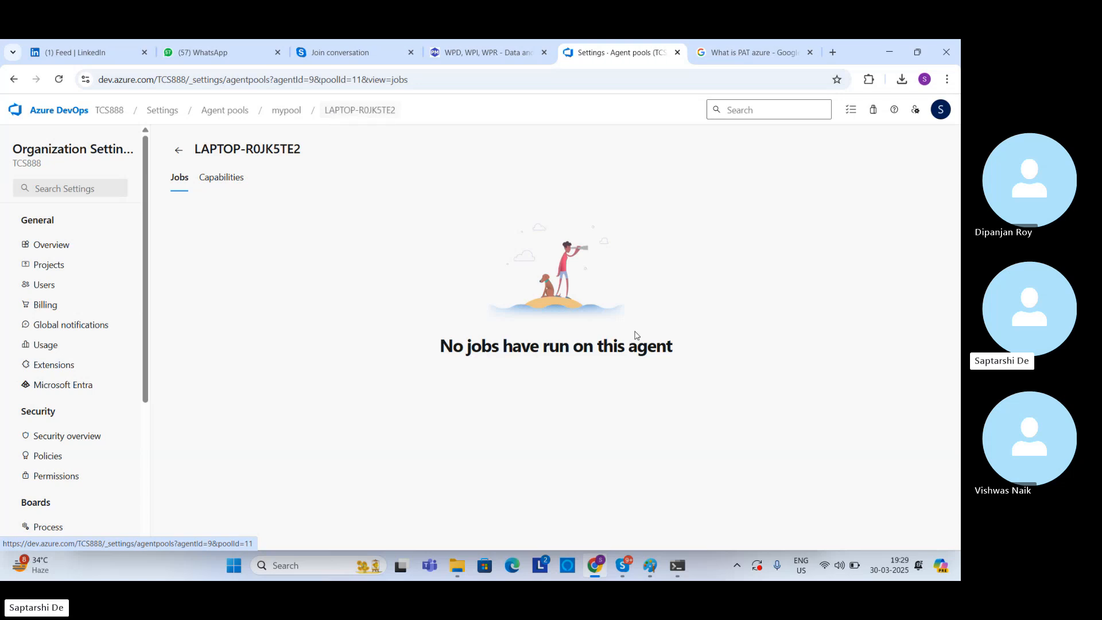
pyautogui.click(676, 567)
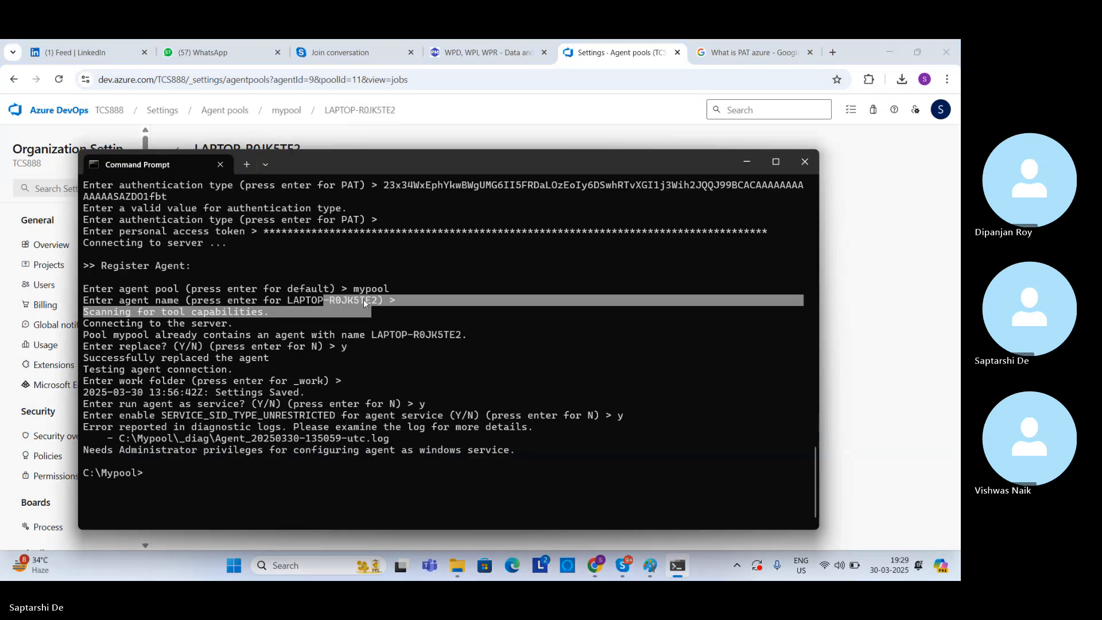
pyautogui.click(365, 305)
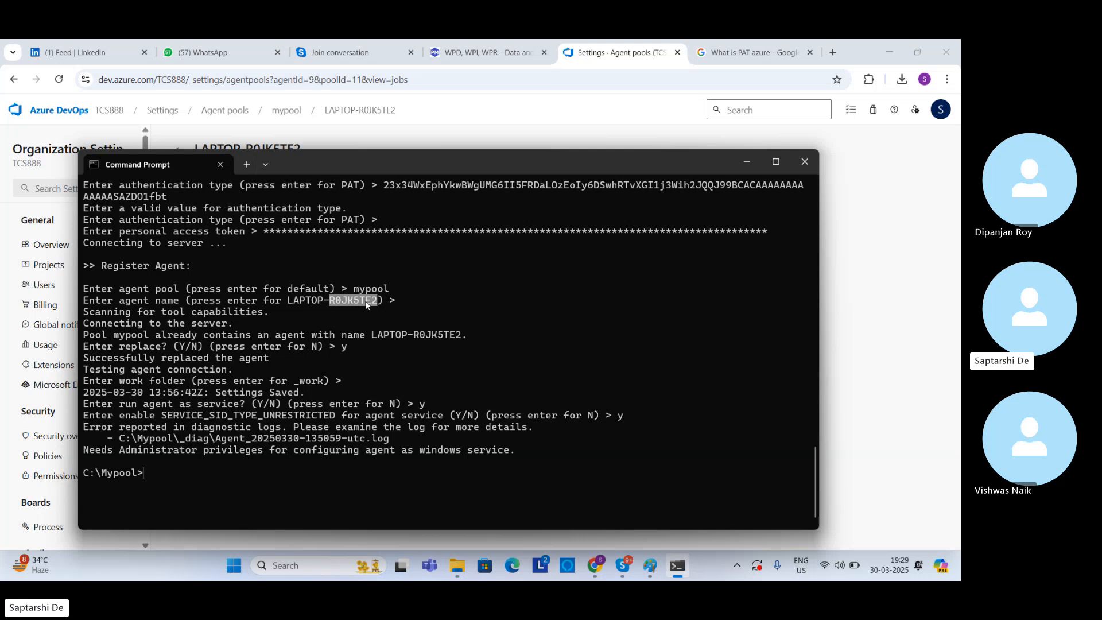
pyautogui.click(591, 567)
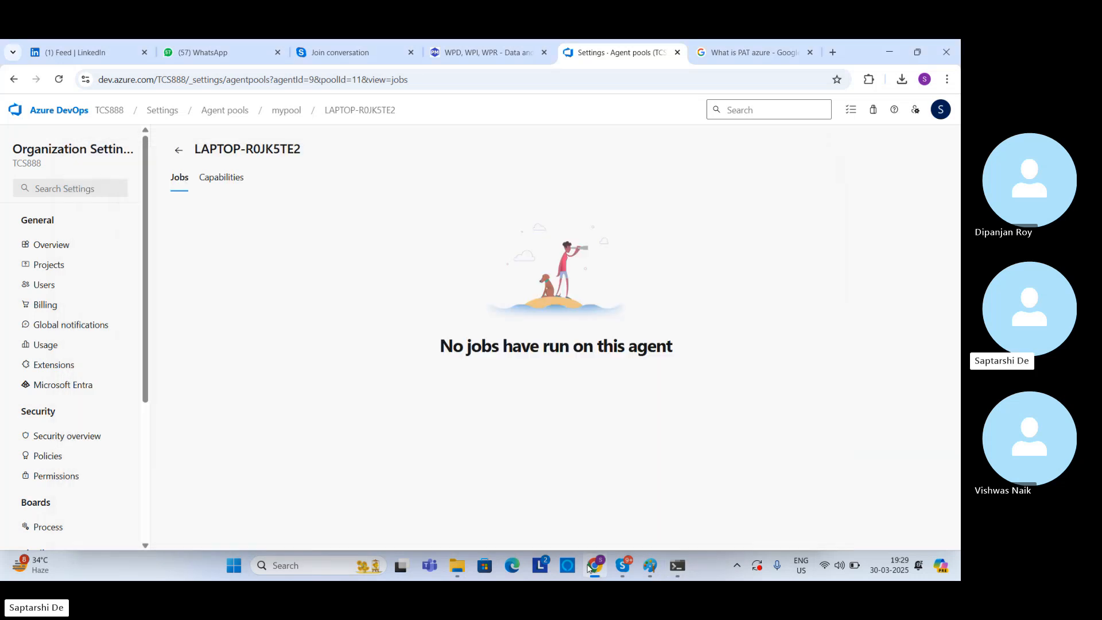
# Step: Locate the run command file in the Mypool folder and review the earlier Command Prompt output
pyautogui.click(467, 567)
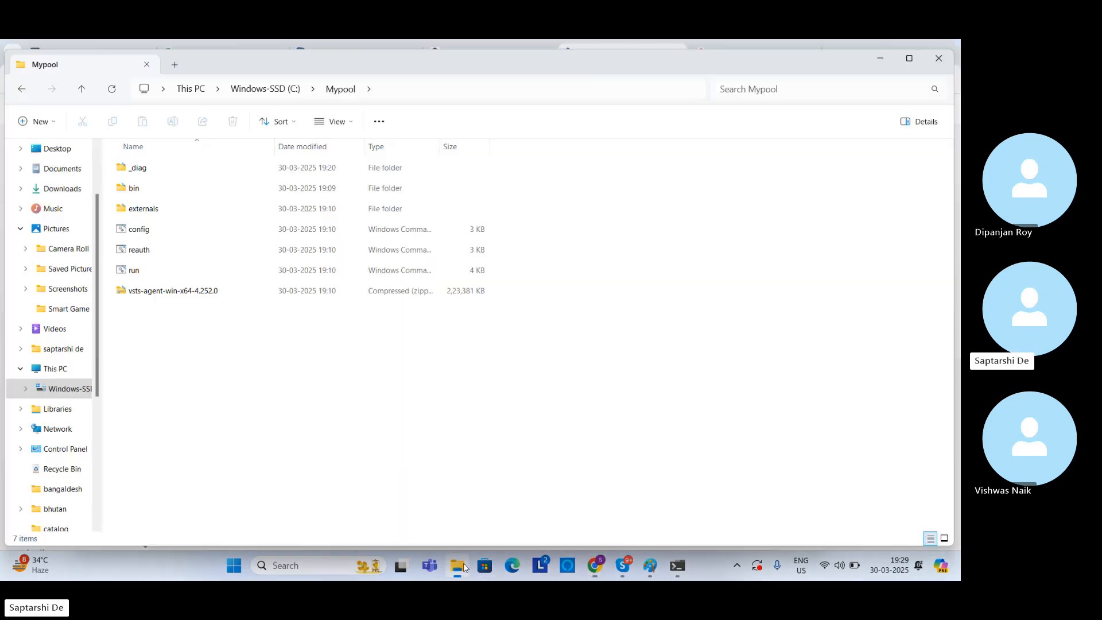
pyautogui.click(143, 272)
pyautogui.click(678, 566)
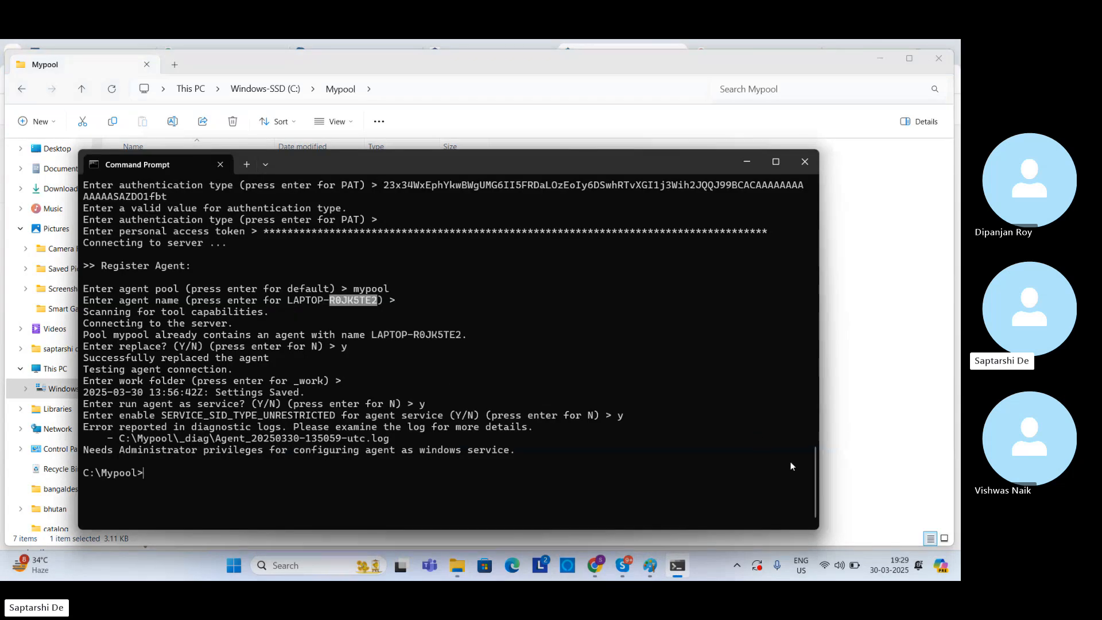
pyautogui.moveTo(815, 460); pyautogui.dragTo(780, 185)
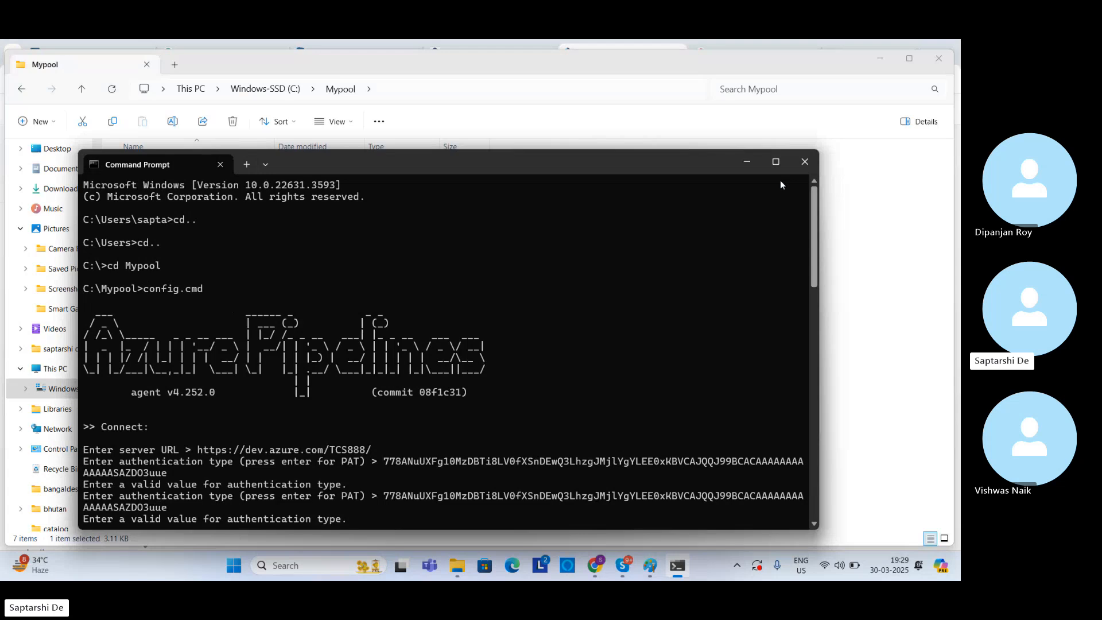
pyautogui.moveTo(781, 182); pyautogui.dragTo(825, 507)
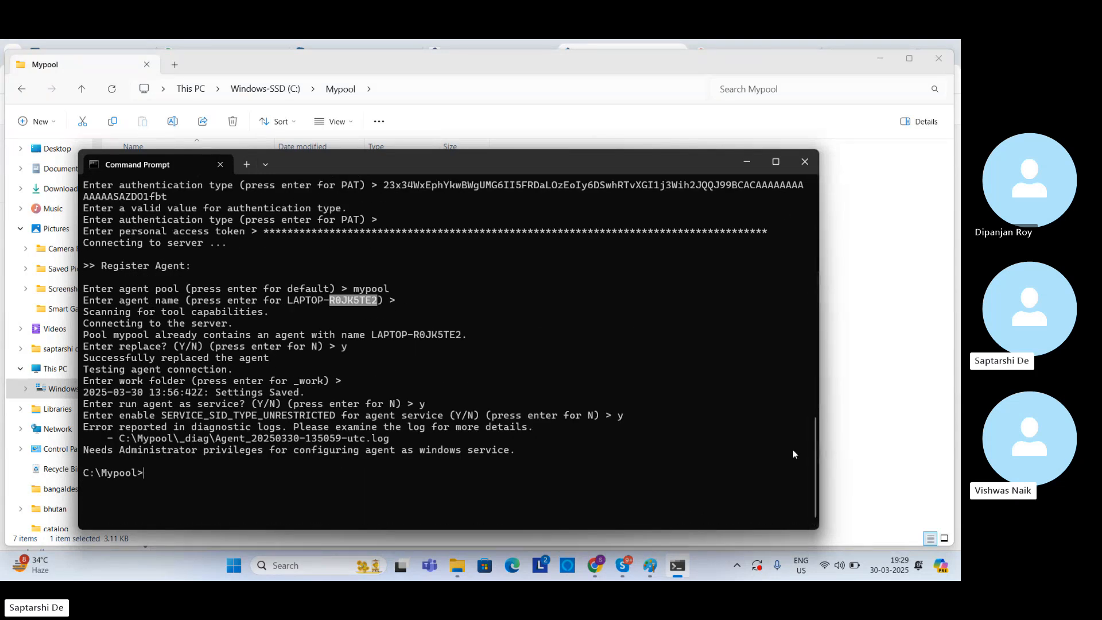
pyautogui.click(455, 566)
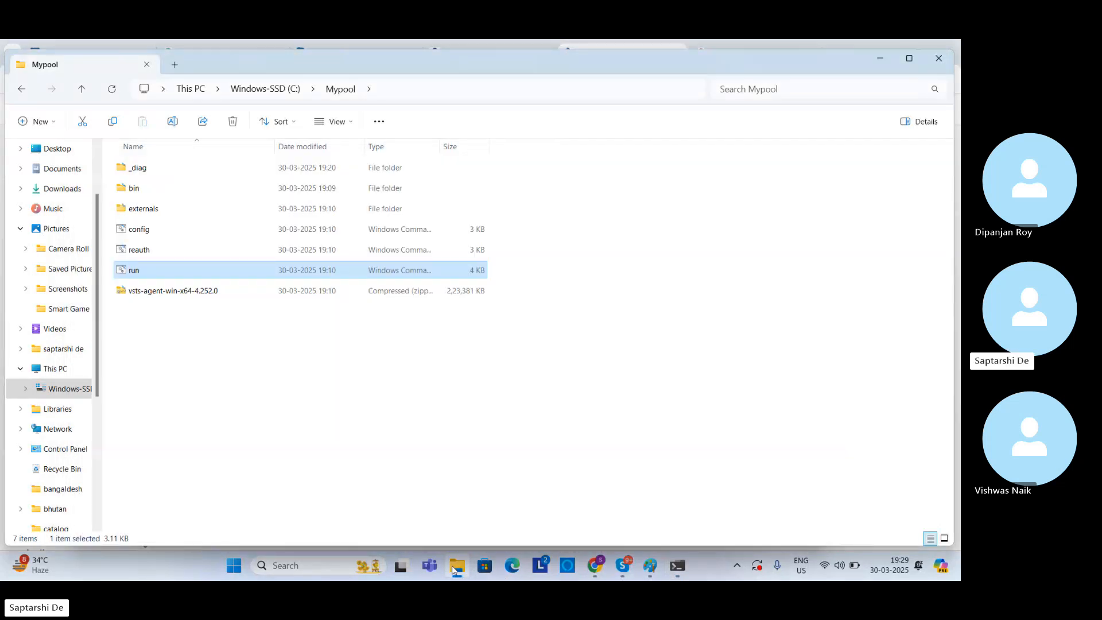
pyautogui.click(453, 567)
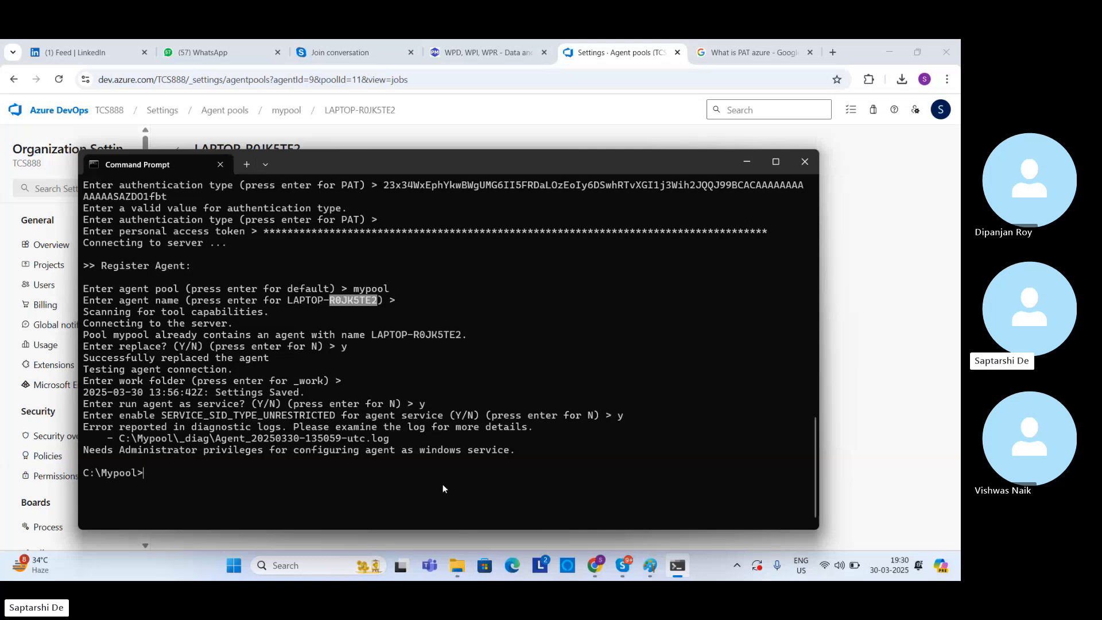
pyautogui.click(453, 568)
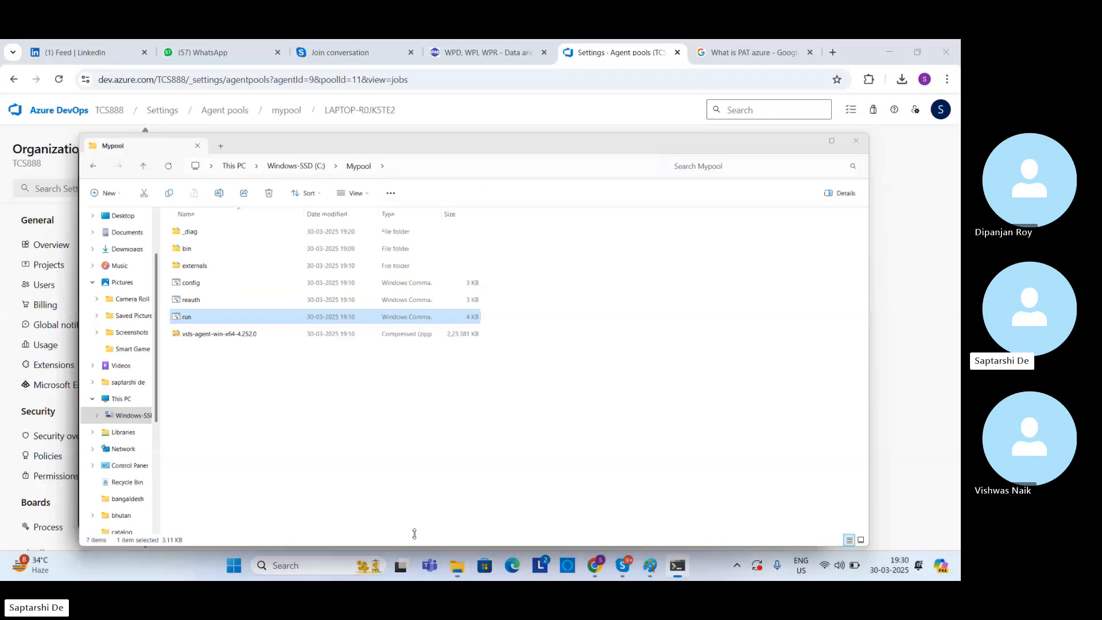
# Step: Switch to Command Prompt and start the agent by executing run.cmd from C:\Mypool
pyautogui.hotkey('alt', 'Tab')
pyautogui.write('r')
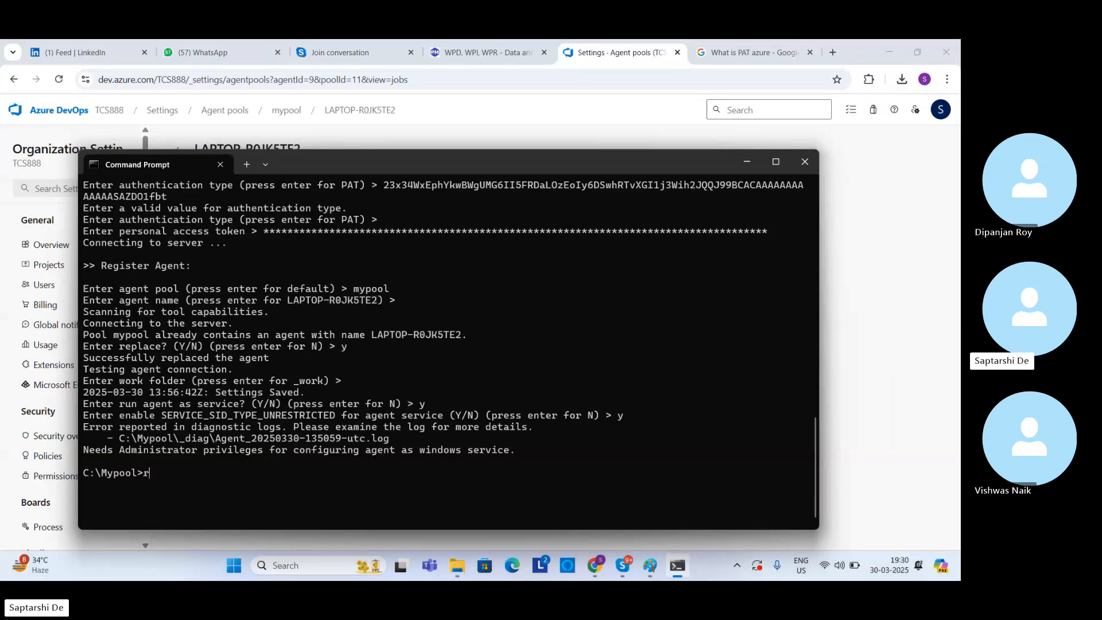
pyautogui.write('un.cmd')
pyautogui.press('Return')
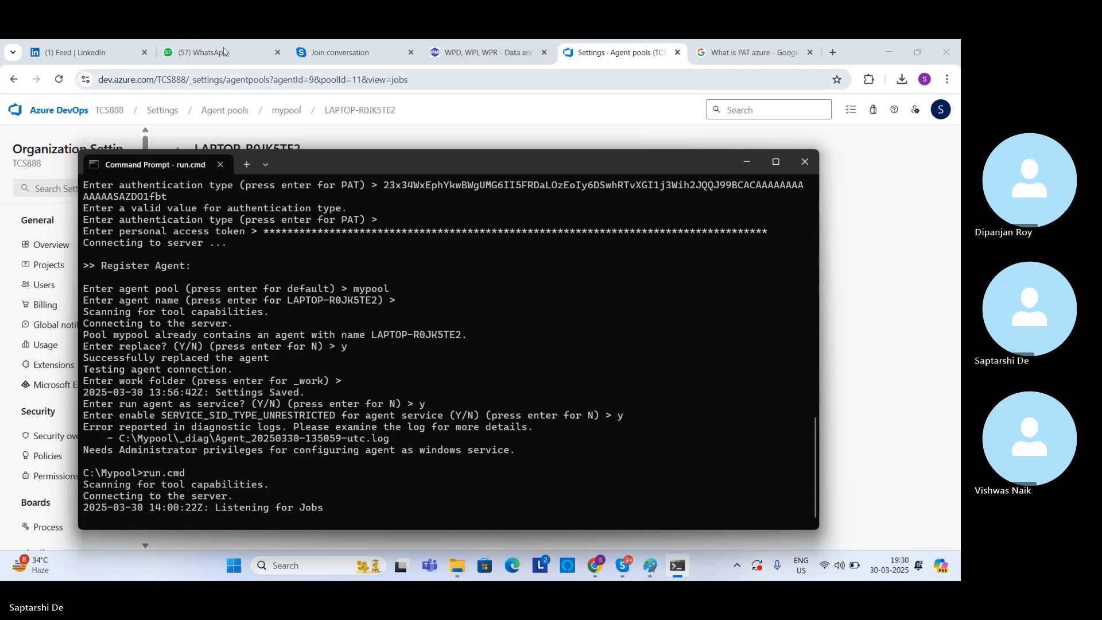
# Step: Open mypool's agents list in the TCS888 organization settings and check the agent's status against the Command Prompt output
pyautogui.click(57, 110)
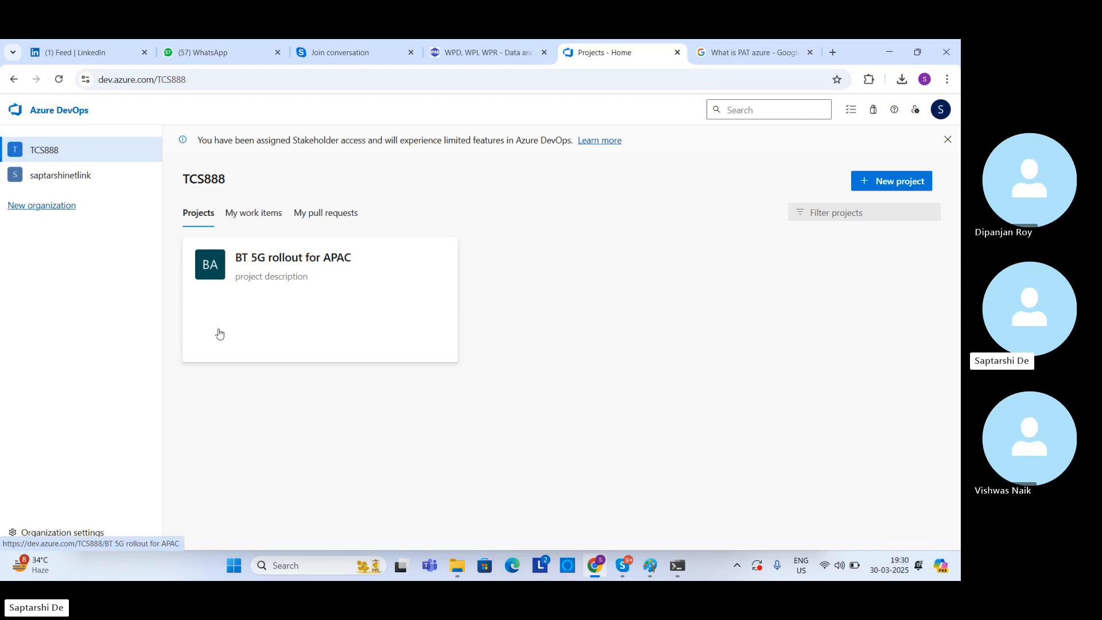
pyautogui.click(40, 158)
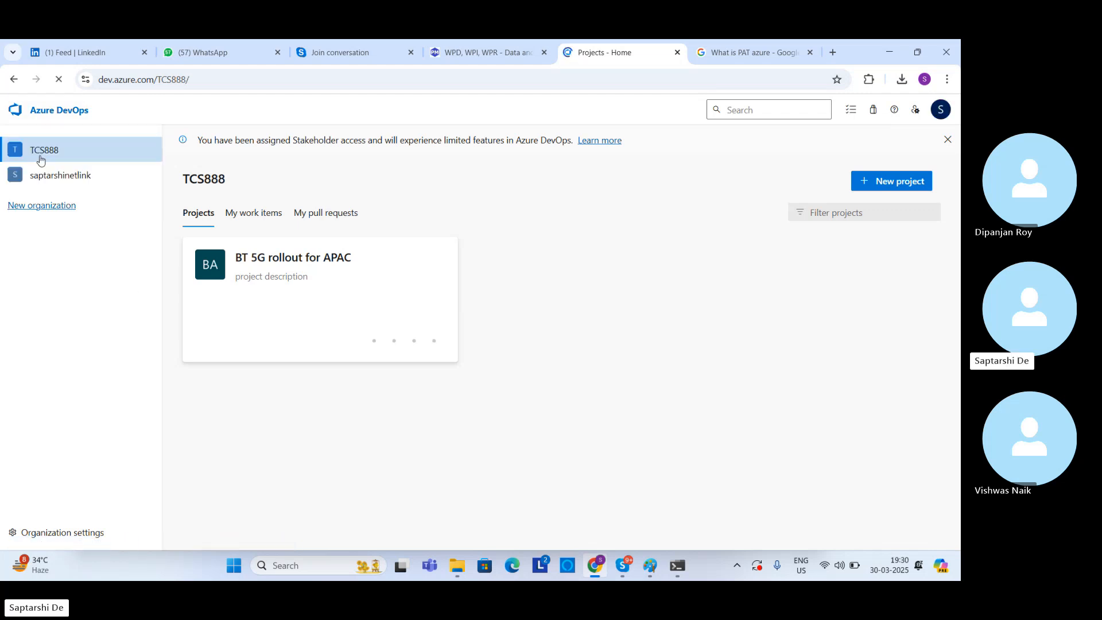
pyautogui.click(44, 538)
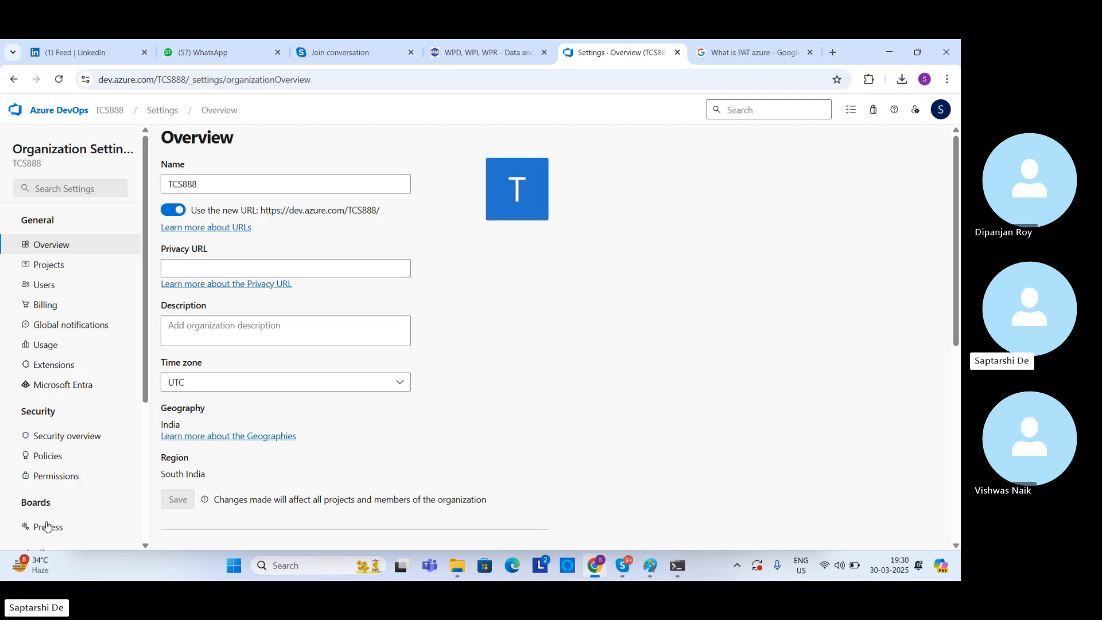
pyautogui.moveTo(147, 370); pyautogui.dragTo(146, 436)
pyautogui.click(77, 452)
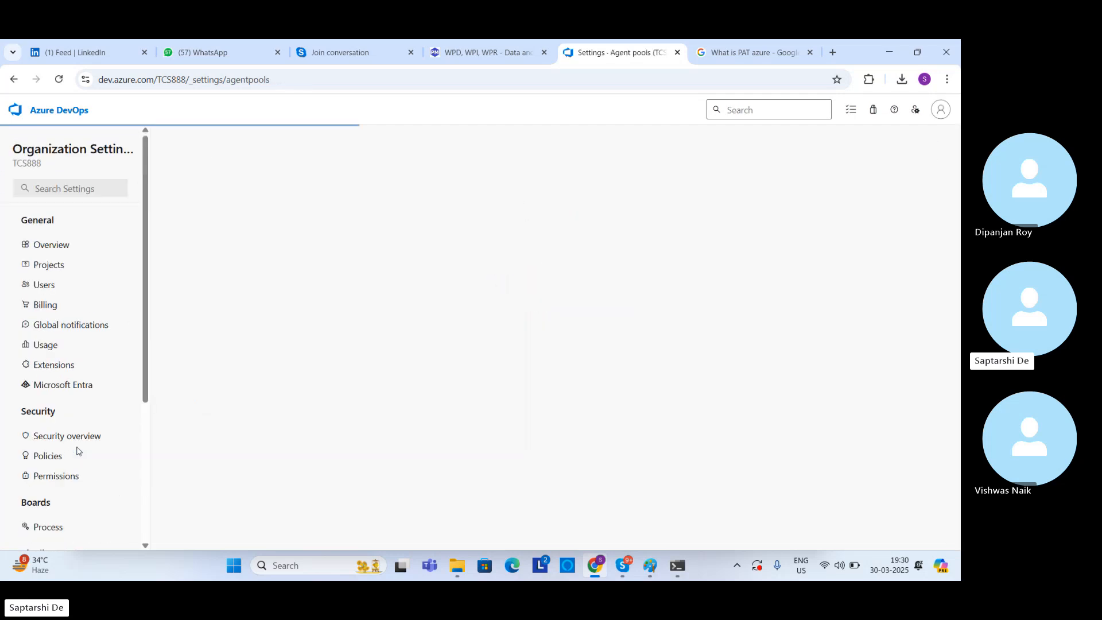
pyautogui.click(231, 330)
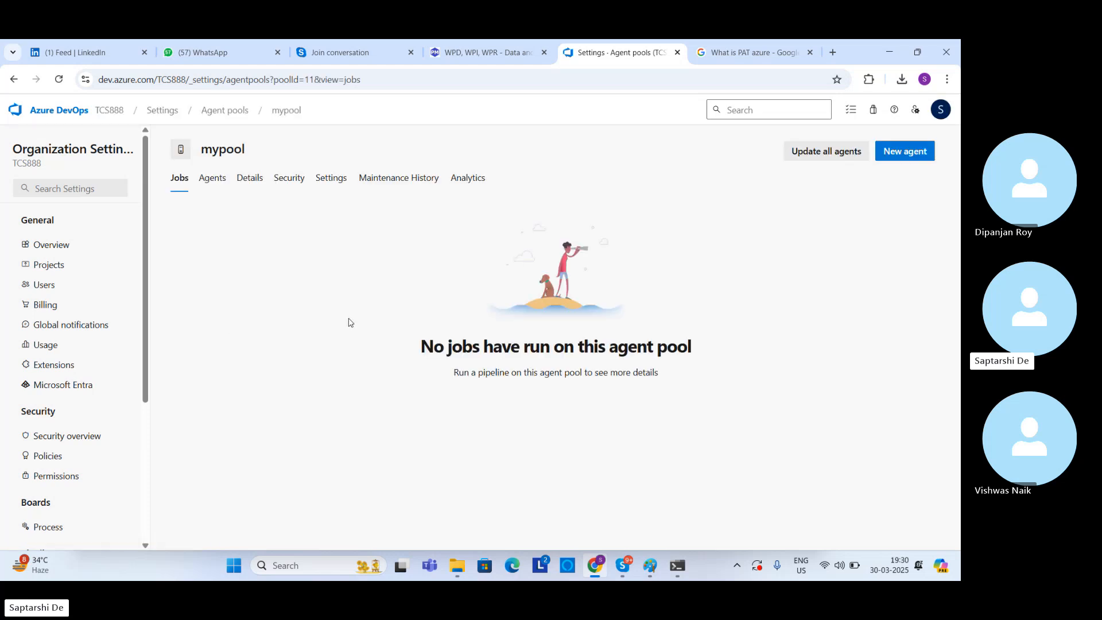
pyautogui.click(213, 180)
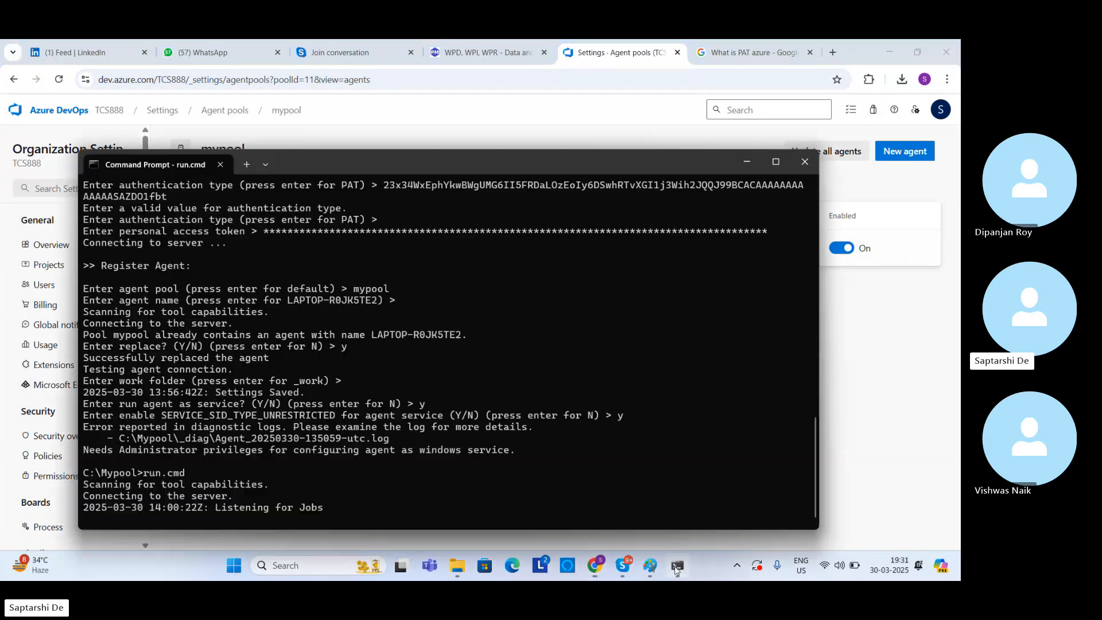
pyautogui.click(677, 566)
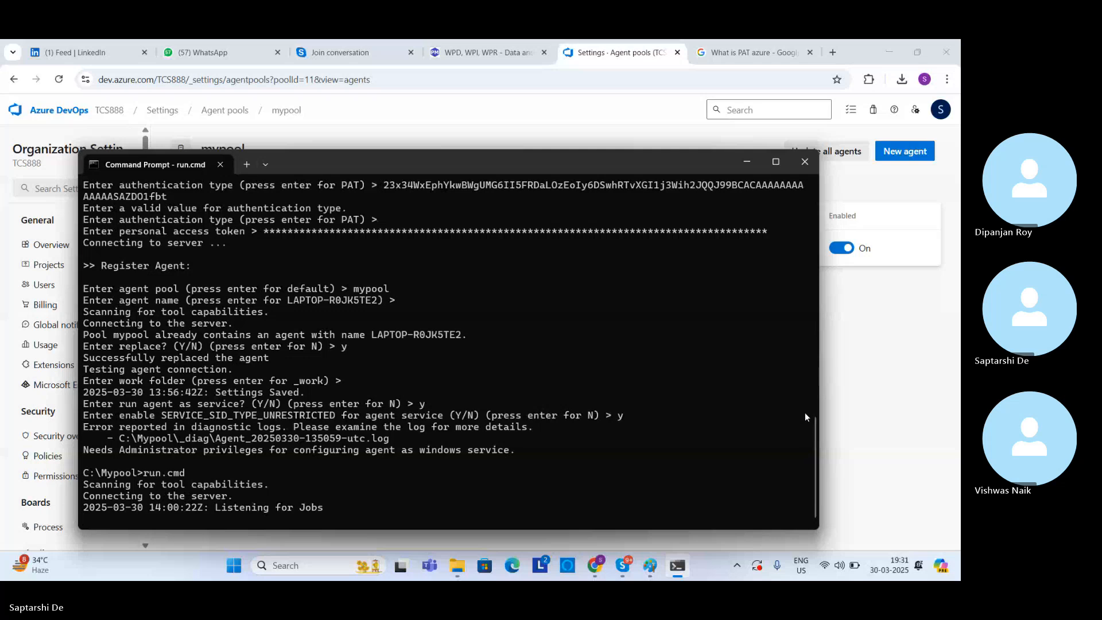
pyautogui.click(897, 312)
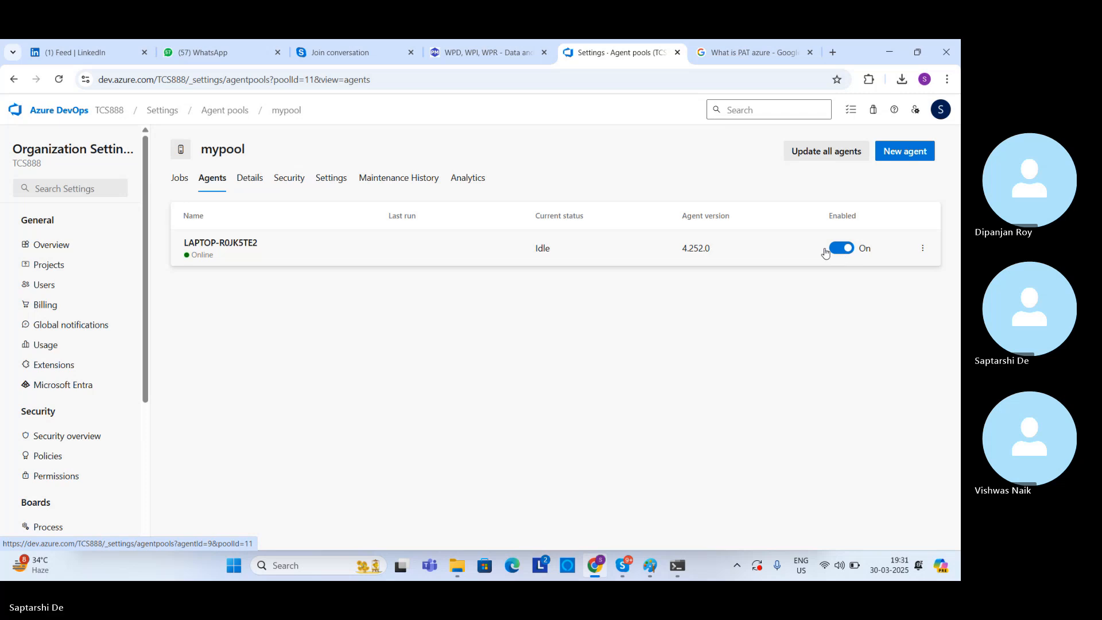
# Step: Review mypool's details, user permissions, maintenance history and consumption report
pyautogui.click(249, 183)
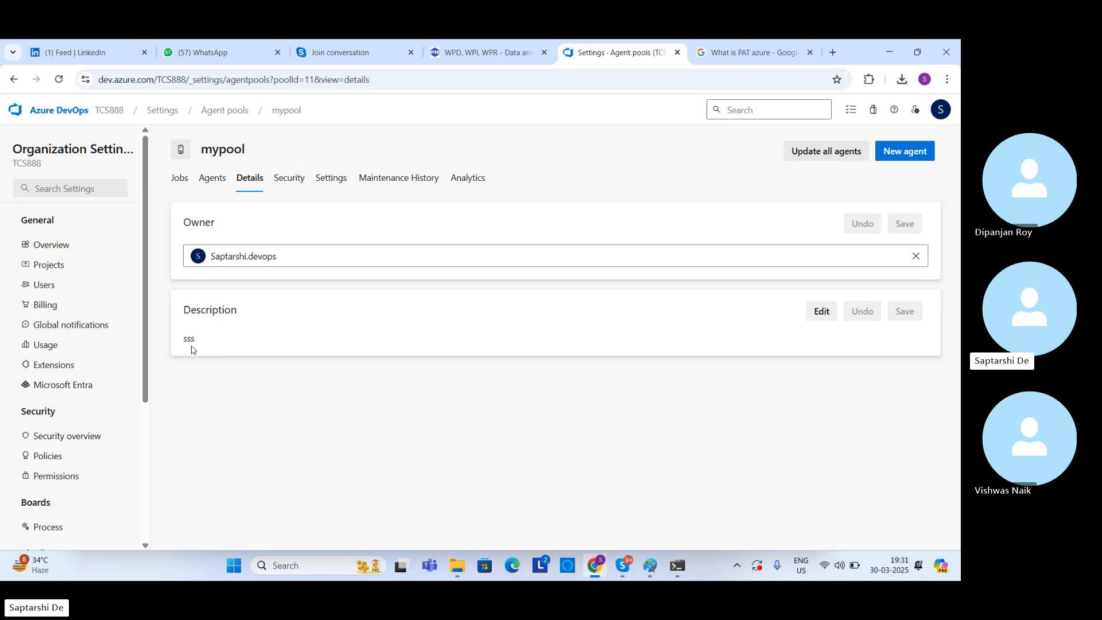
pyautogui.click(294, 182)
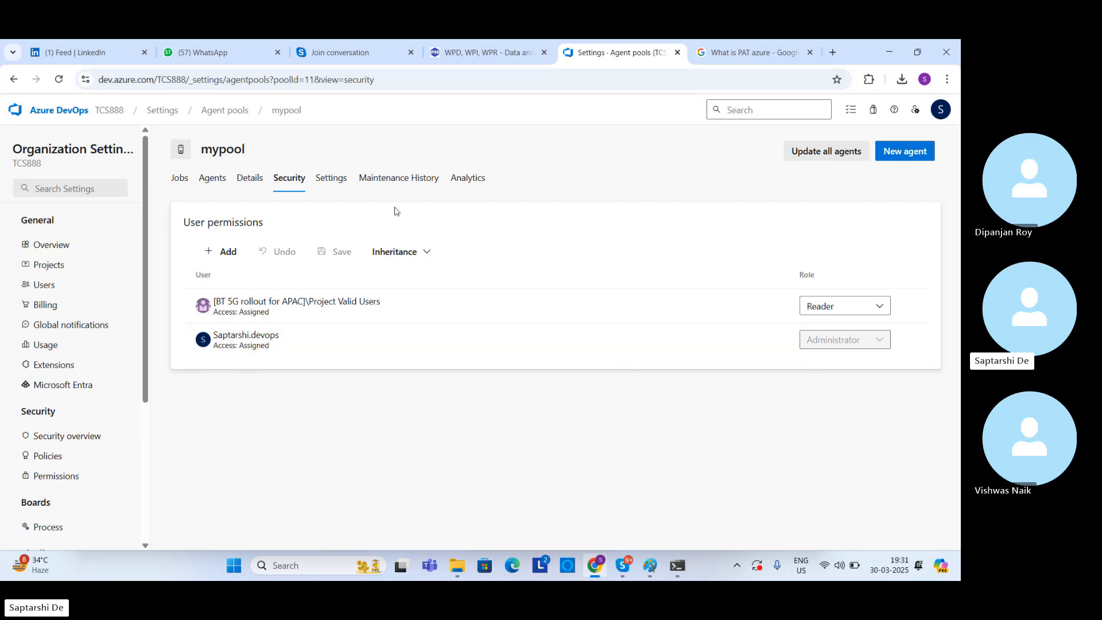
pyautogui.click(382, 185)
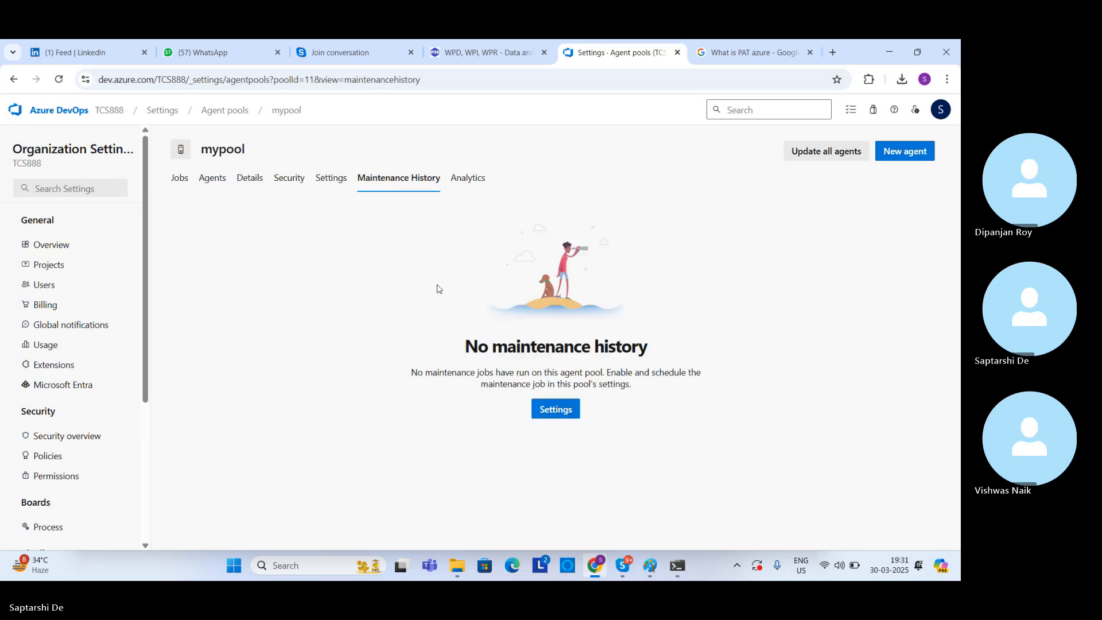
pyautogui.click(476, 178)
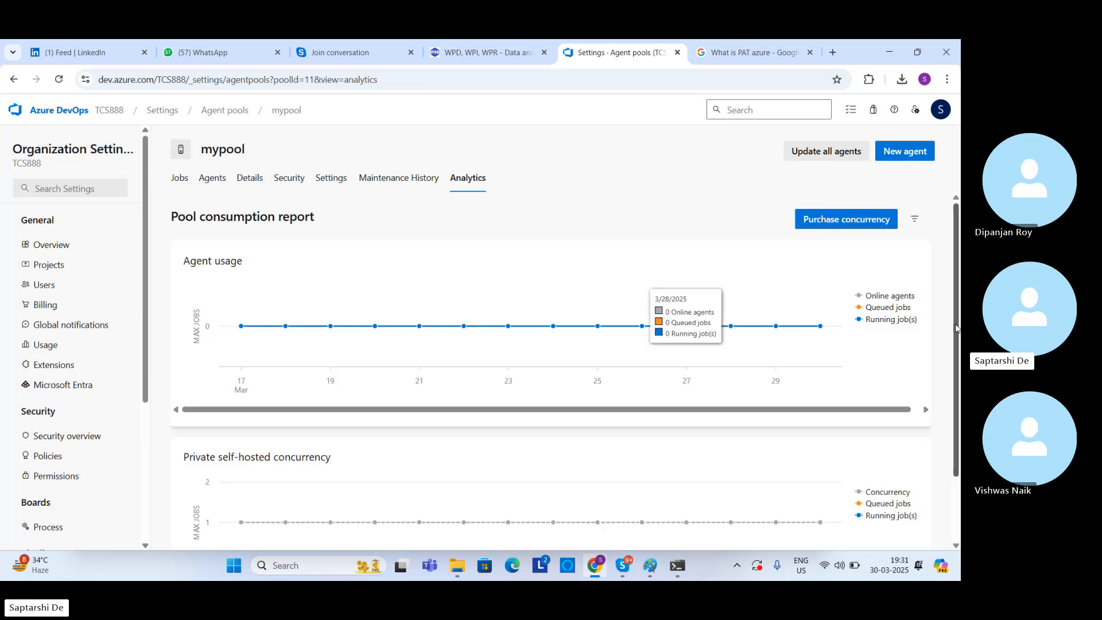
pyautogui.moveTo(956, 331); pyautogui.dragTo(948, 433)
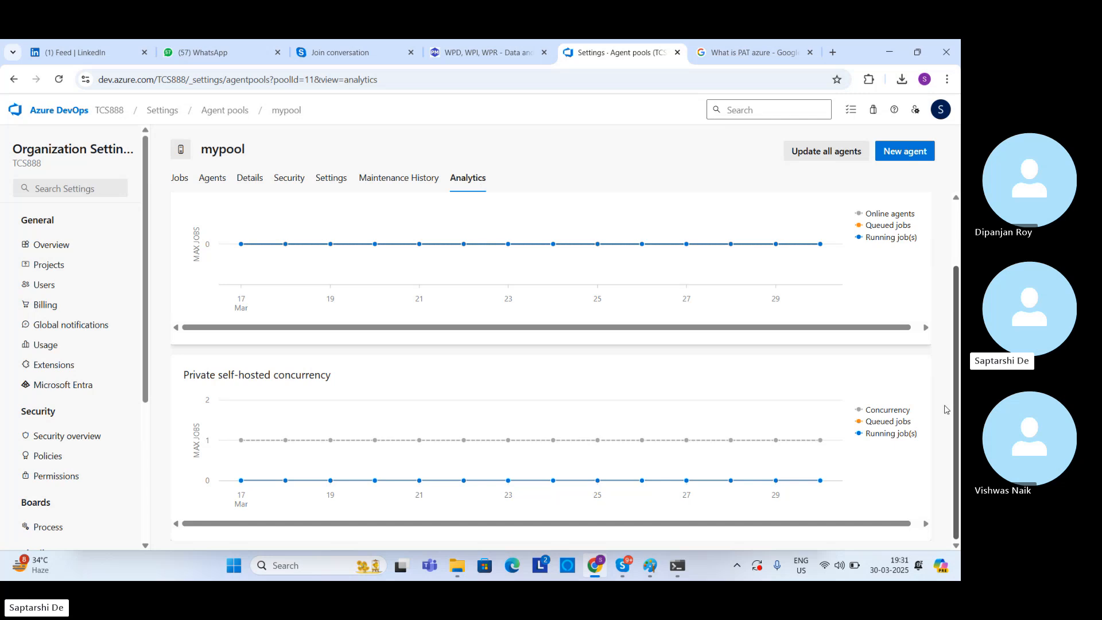
pyautogui.scroll(1, 946, 393)
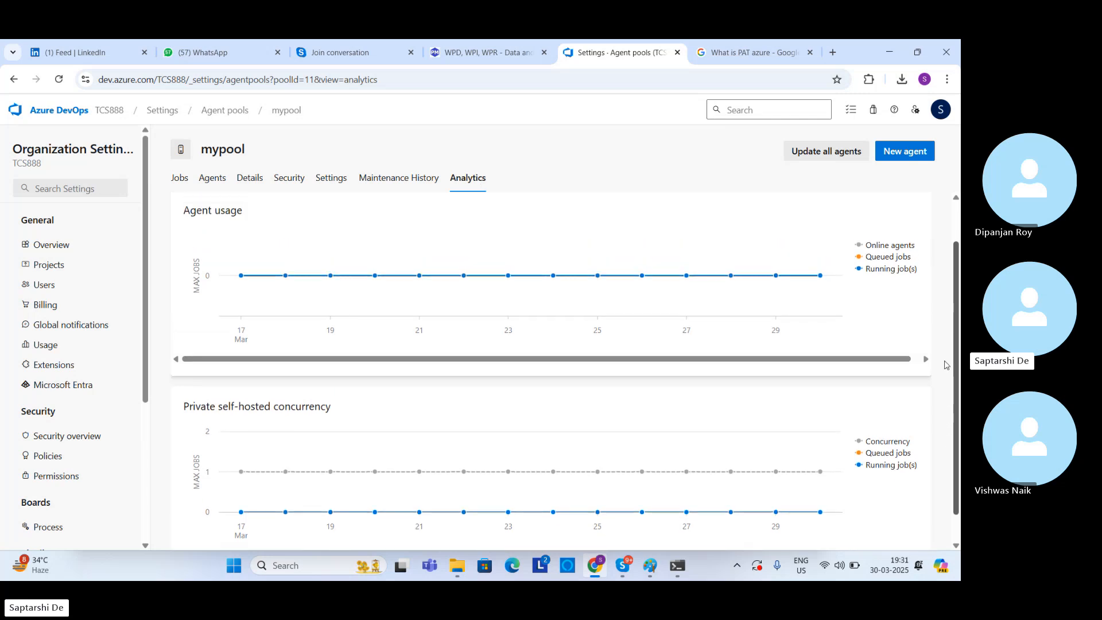
pyautogui.scroll(-1, 946, 366)
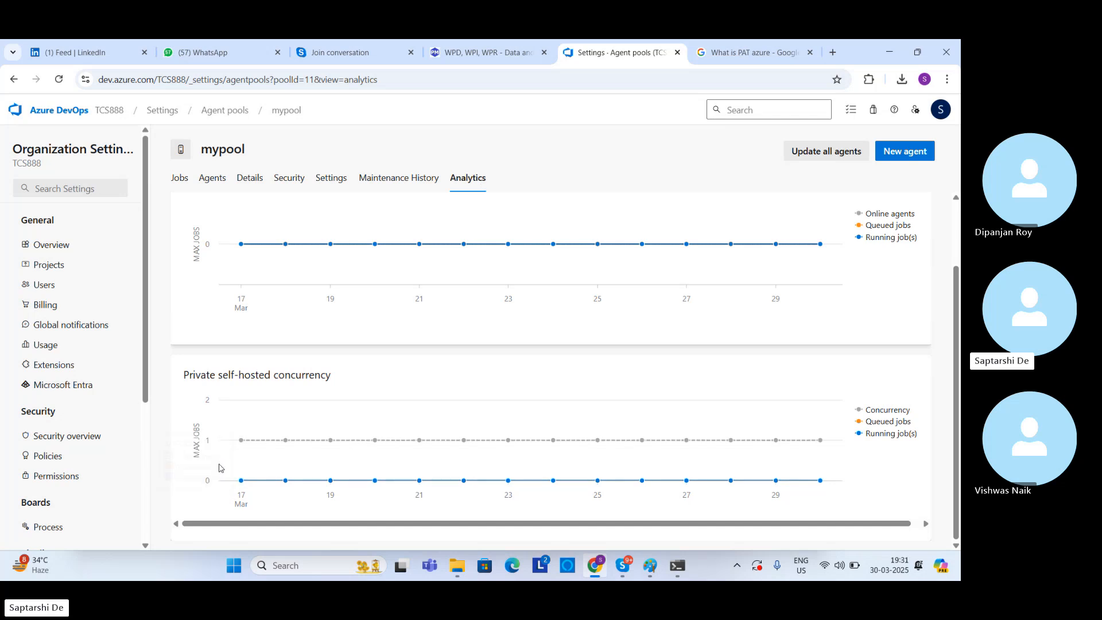
# Step: Check the running agent's output in Command Prompt and return to mypool's agents list
pyautogui.click(677, 565)
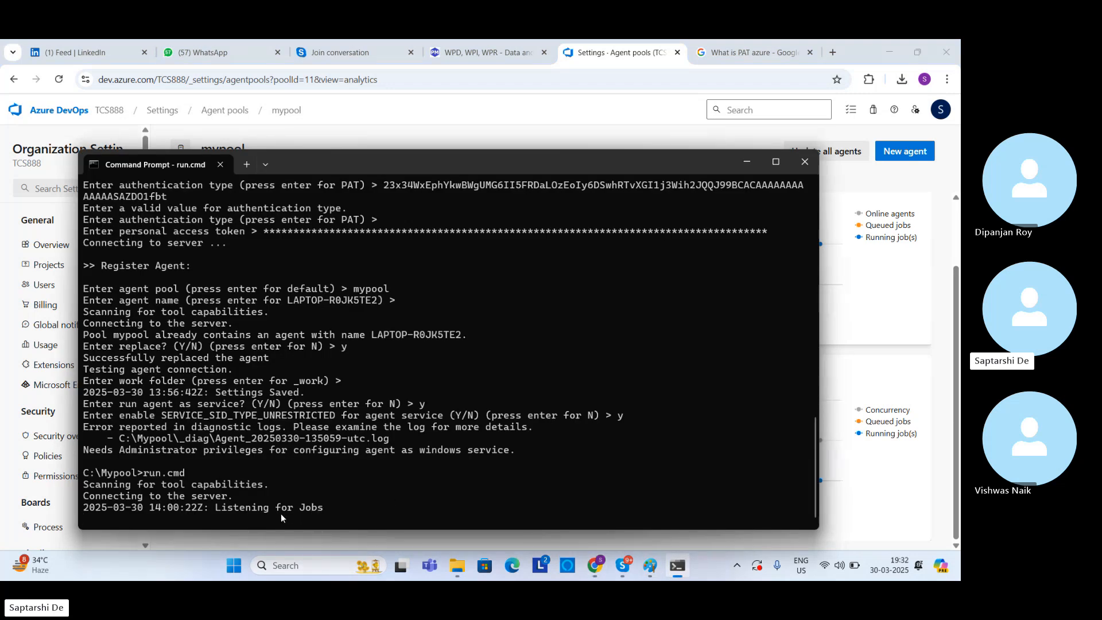
pyautogui.click(416, 110)
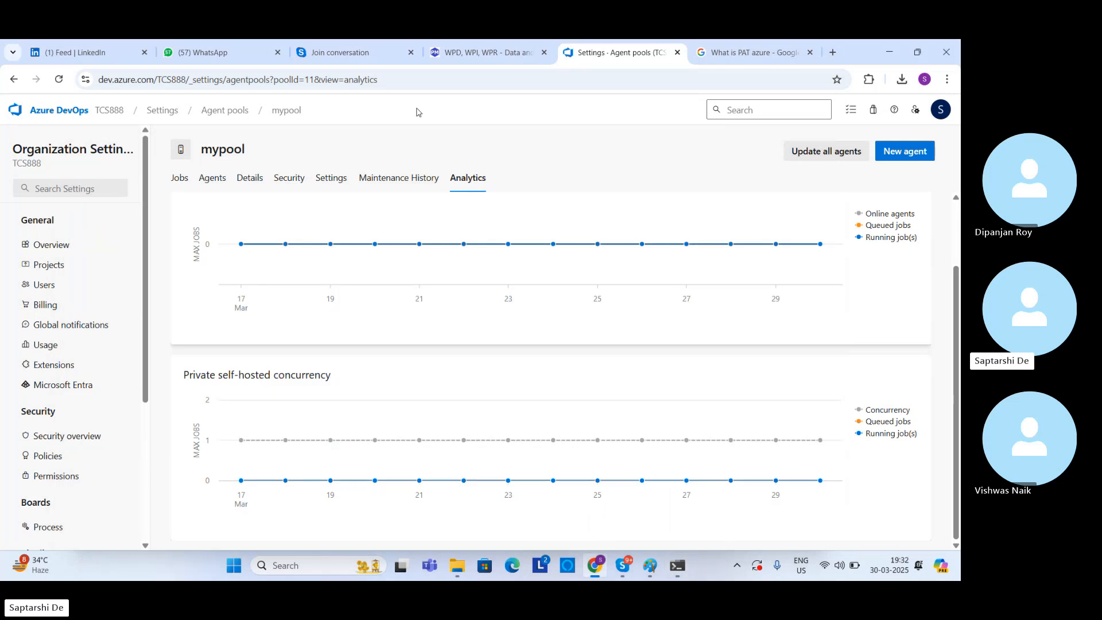
pyautogui.click(209, 185)
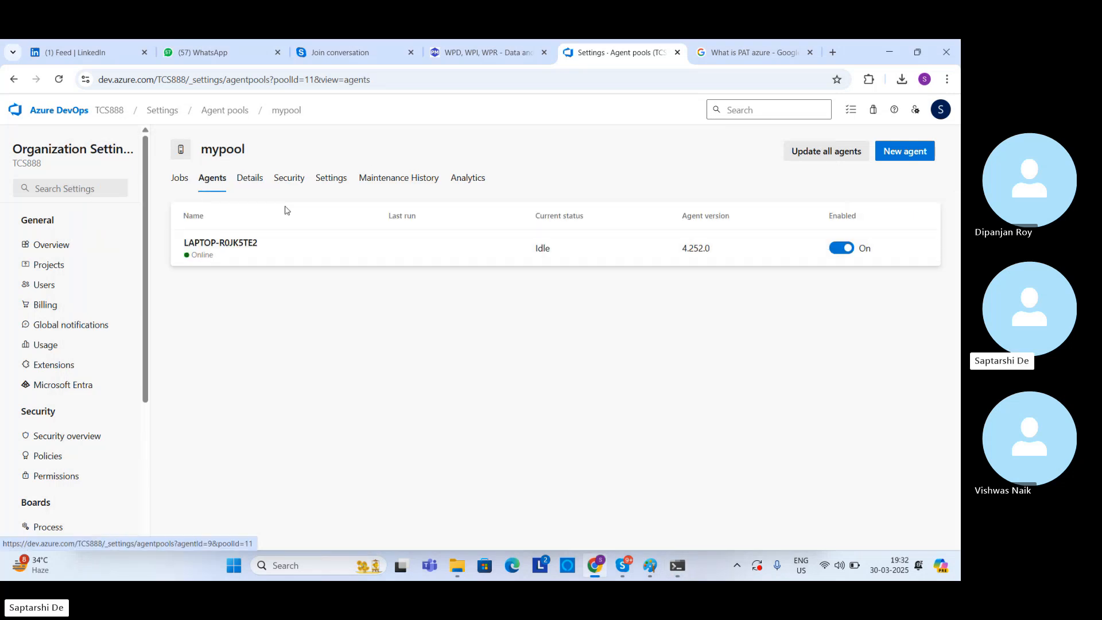
# Step: View mypool's job list and the Windows x64 instructions for adding a new agent, and close the instructions
pyautogui.click(178, 183)
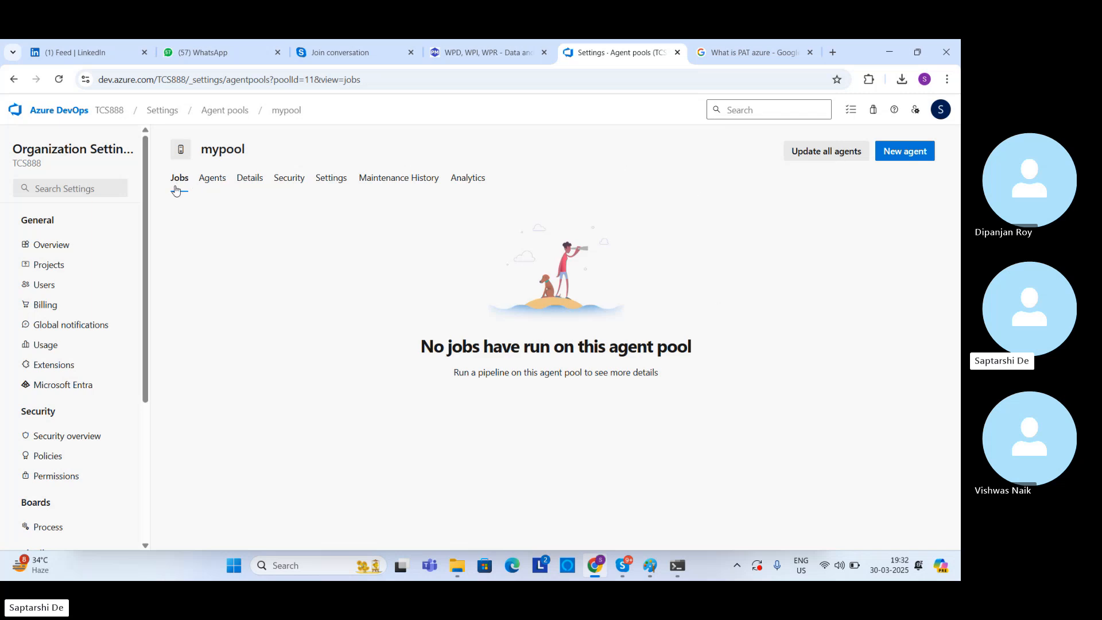
pyautogui.click(903, 152)
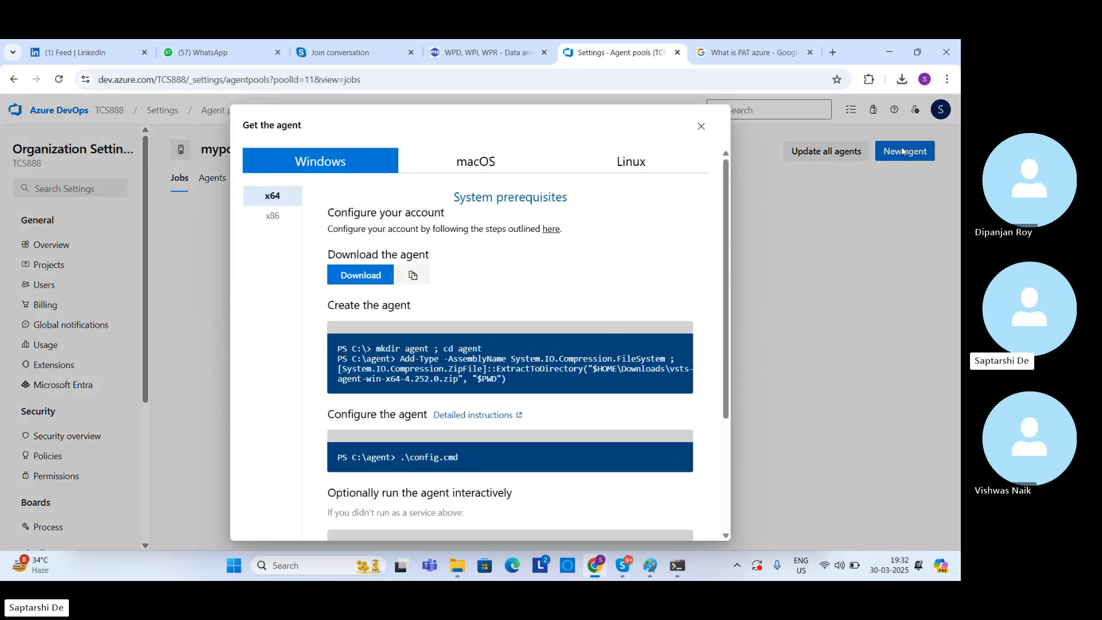
pyautogui.click(701, 126)
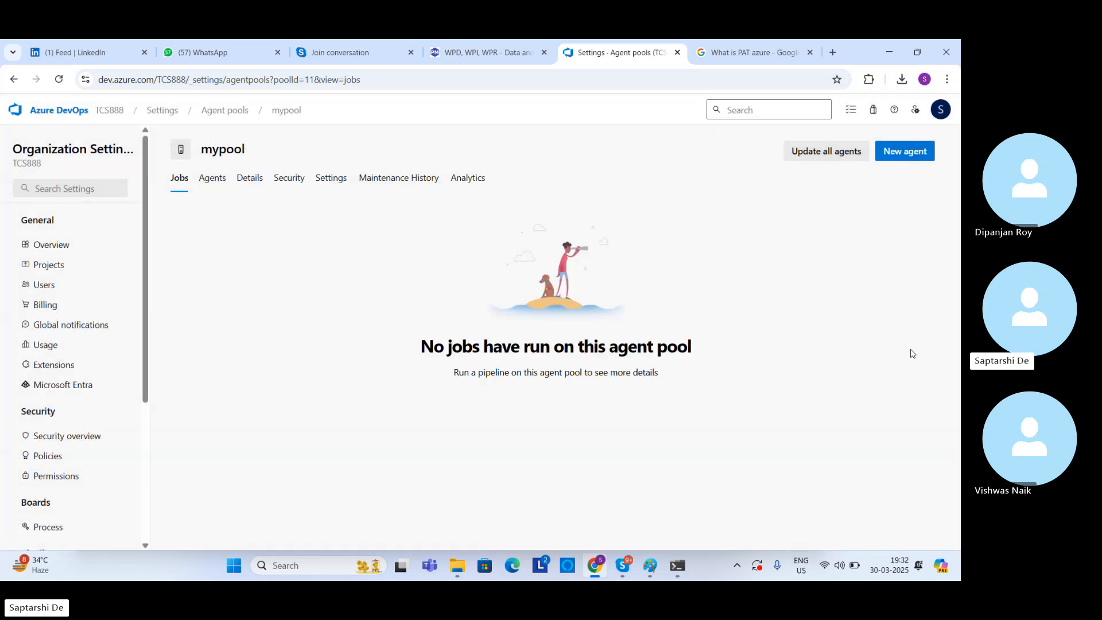
# Step: Recheck the status of mypool's agent against the run.cmd output in Command Prompt
pyautogui.click(212, 178)
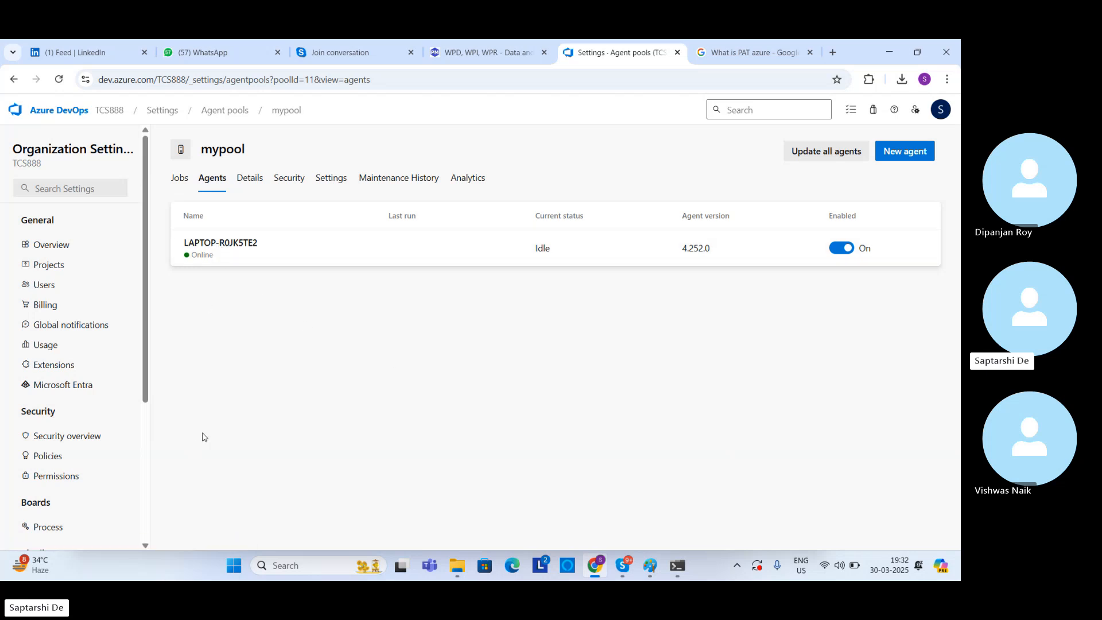
pyautogui.click(678, 568)
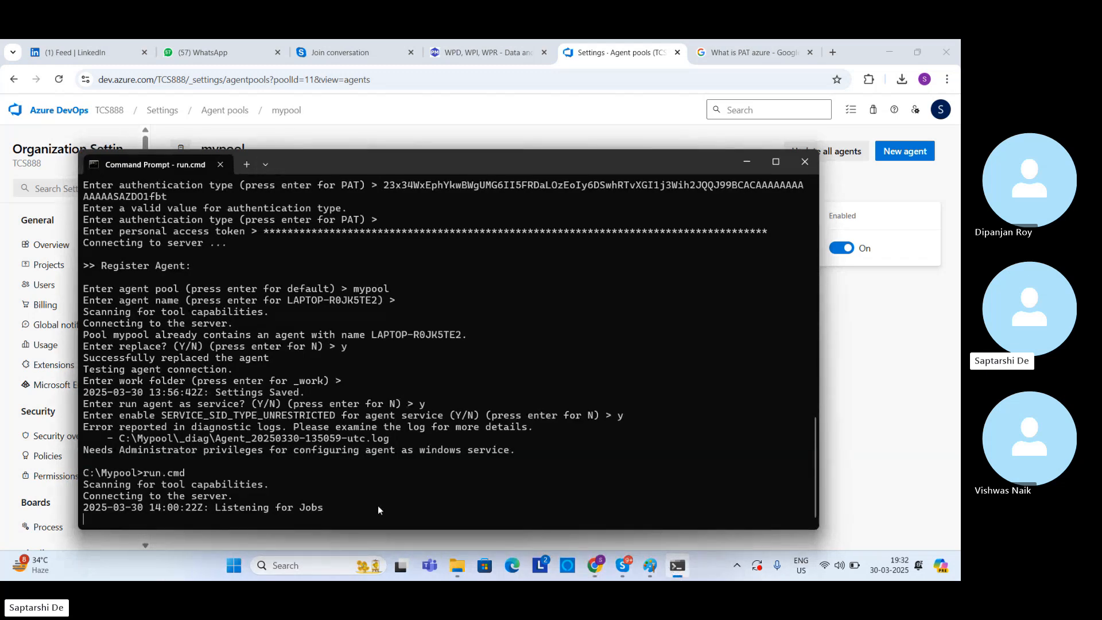
pyautogui.click(890, 329)
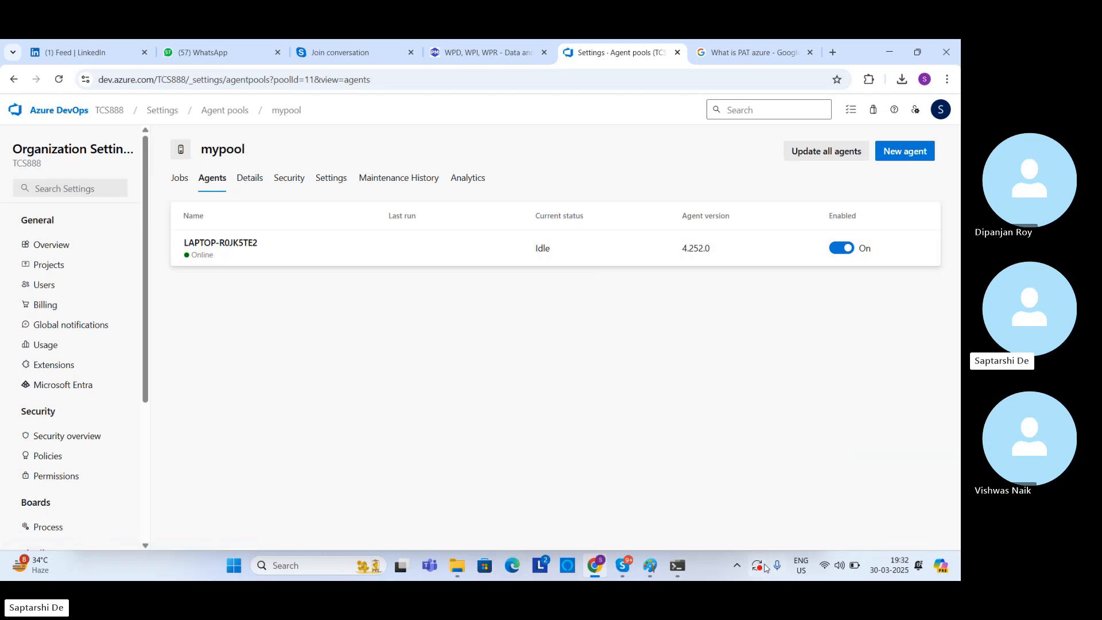
pyautogui.click(678, 566)
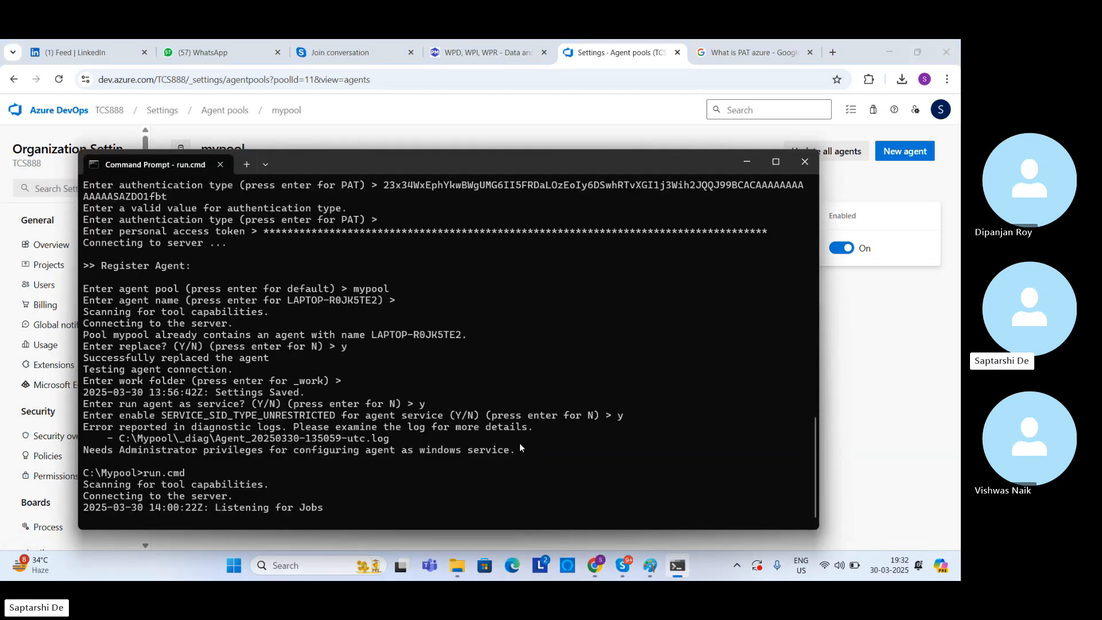
pyautogui.click(888, 400)
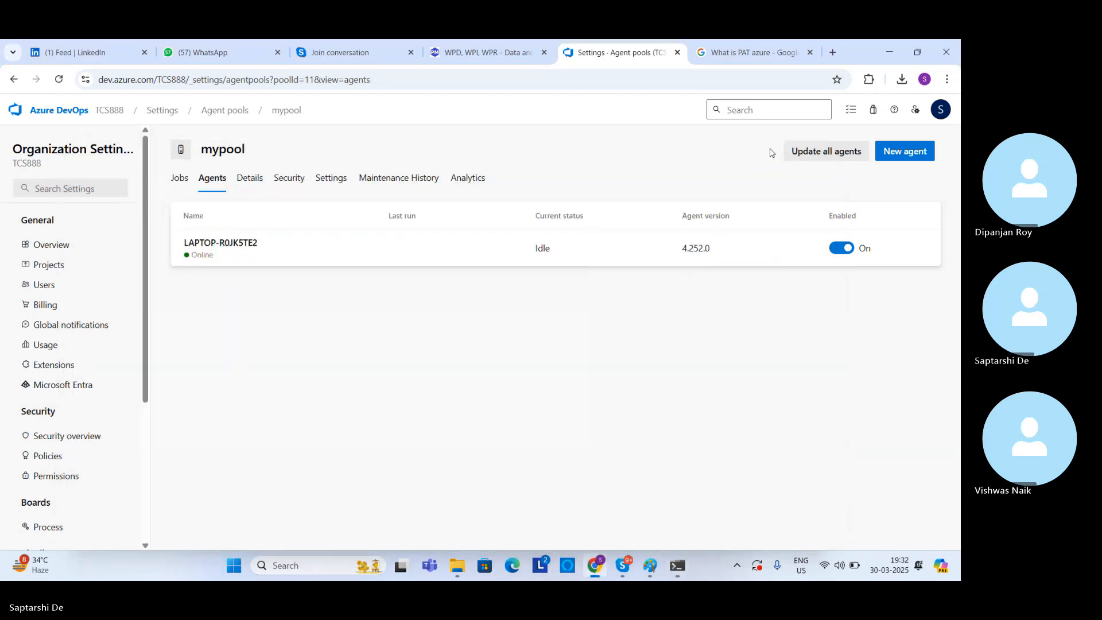
pyautogui.click(808, 155)
pyautogui.click(602, 374)
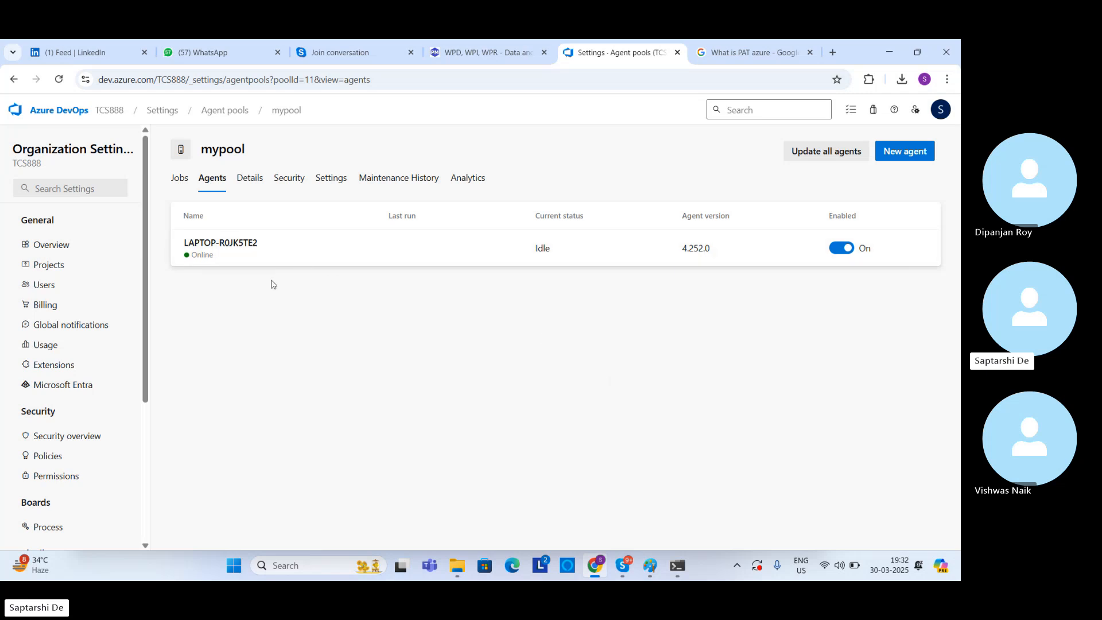
# Step: Open the mypool agent's capabilities and examine its system capabilities, starting with Agent.Name
pyautogui.click(240, 266)
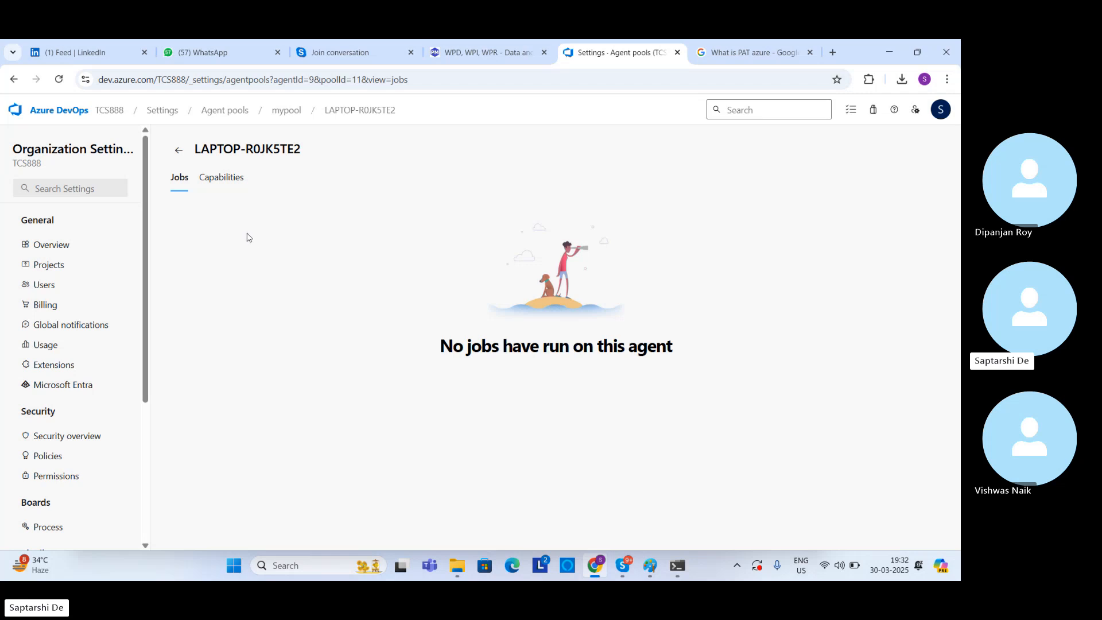
pyautogui.click(219, 182)
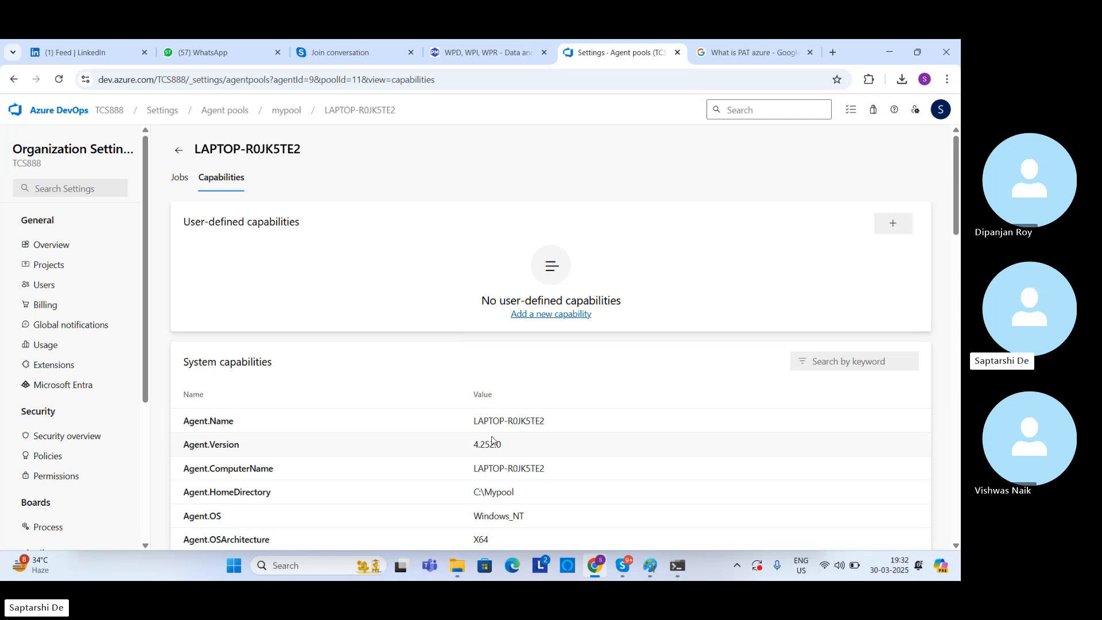
pyautogui.moveTo(472, 422); pyautogui.dragTo(544, 434)
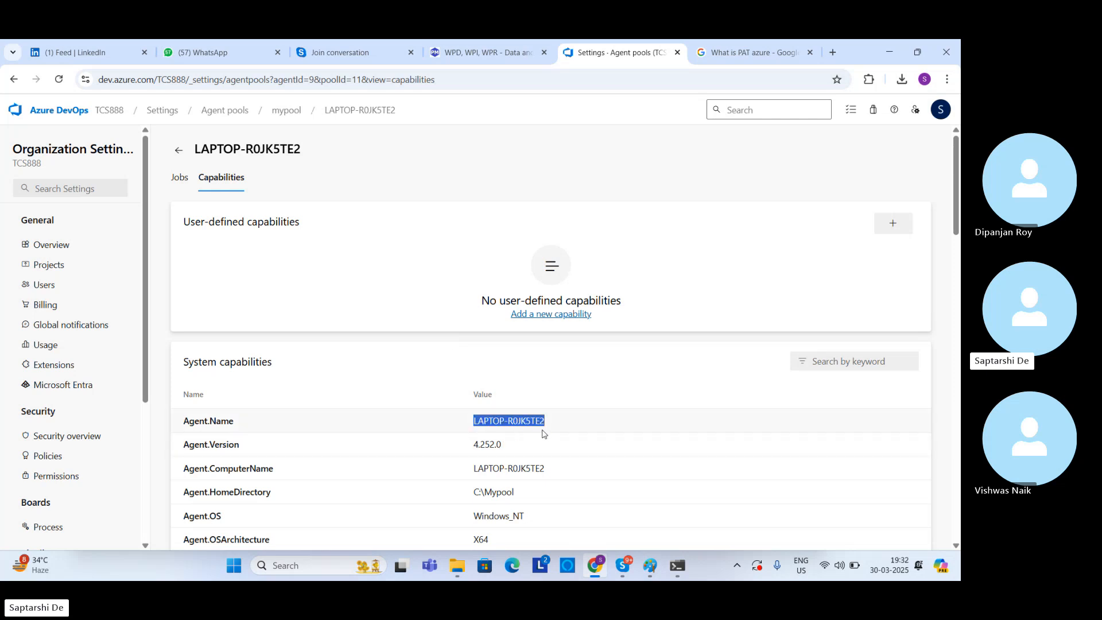
pyautogui.scroll(-2, 608, 328)
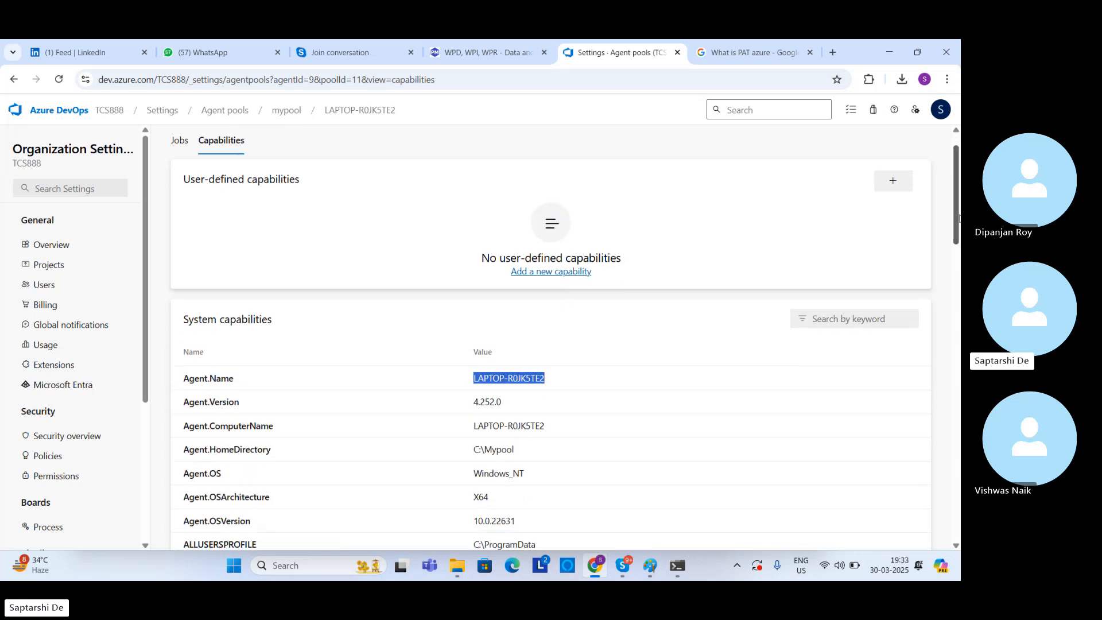
pyautogui.click(519, 320)
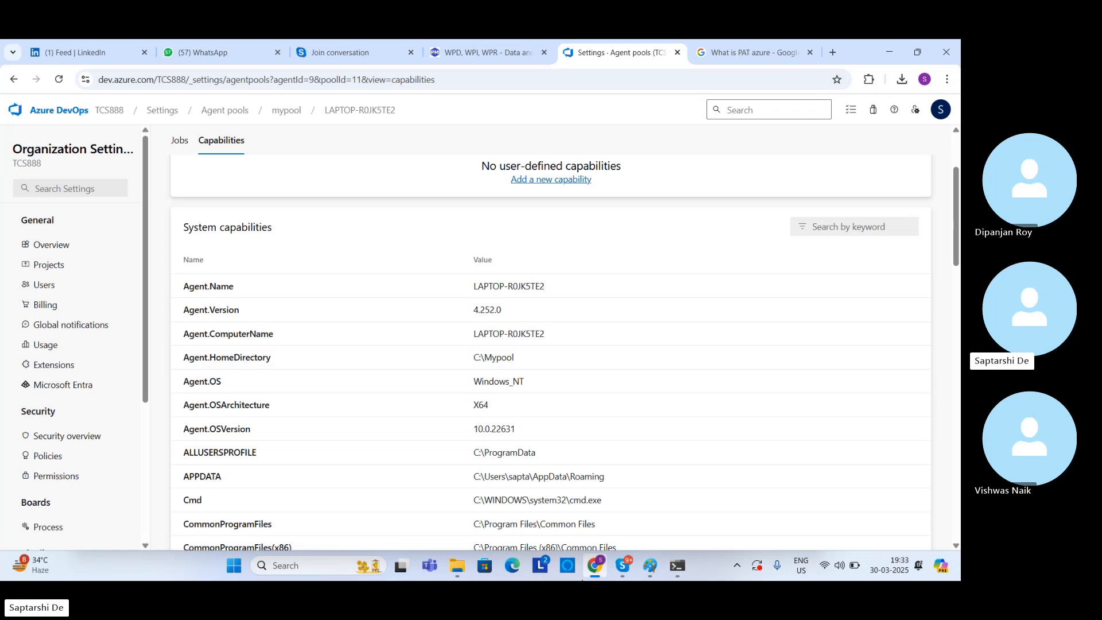
# Step: Switch to File Explorer and go from the Mypool folder to Home
pyautogui.click(457, 566)
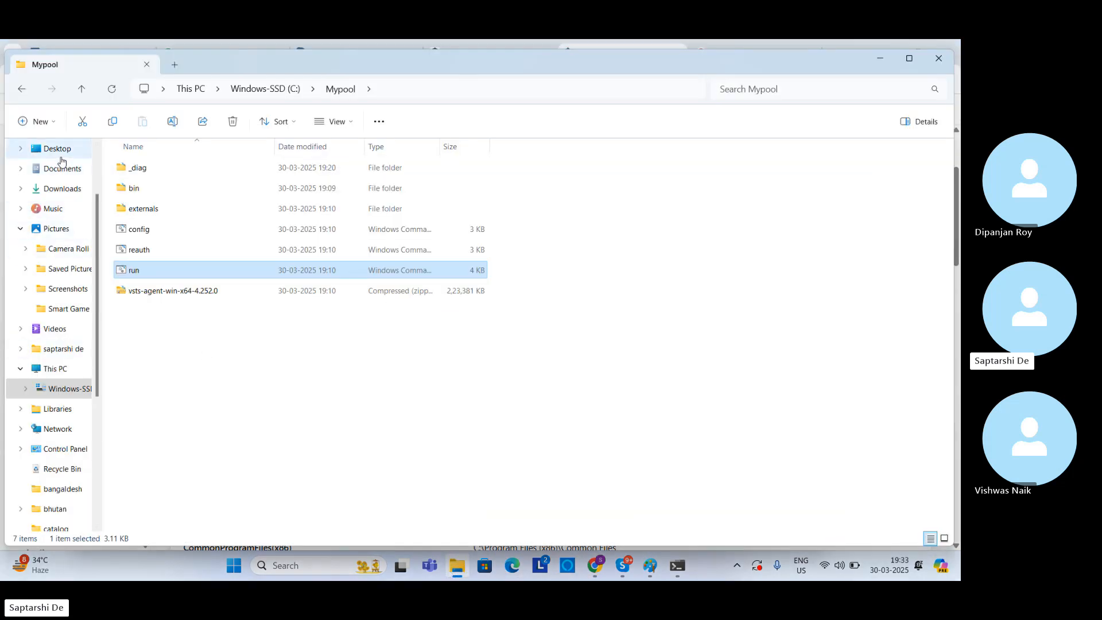
pyautogui.scroll(3, 63, 173)
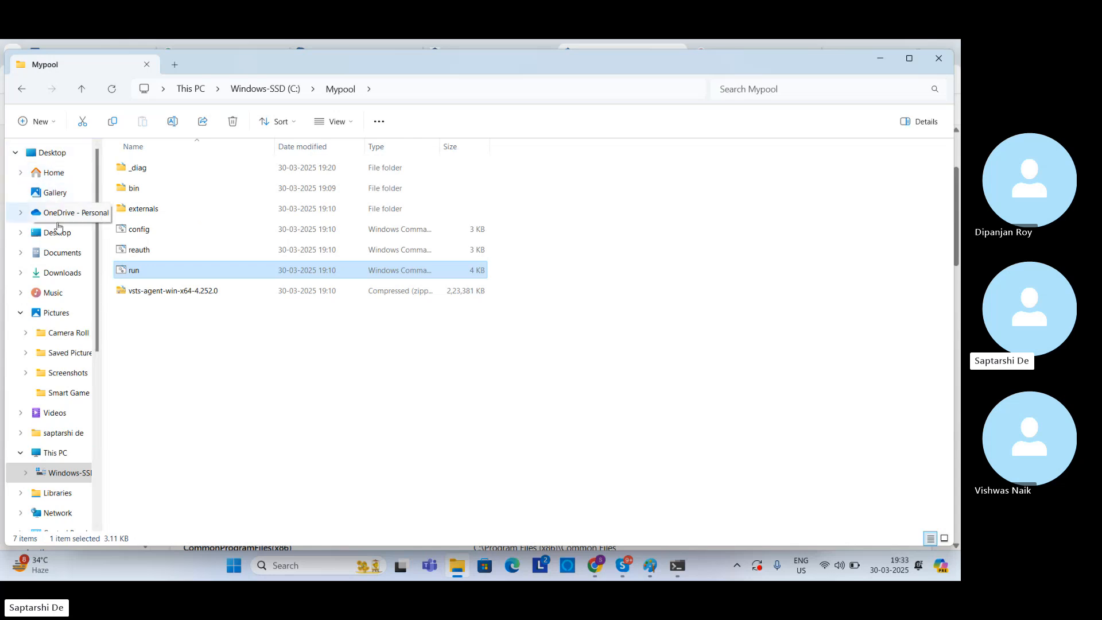
pyautogui.click(54, 172)
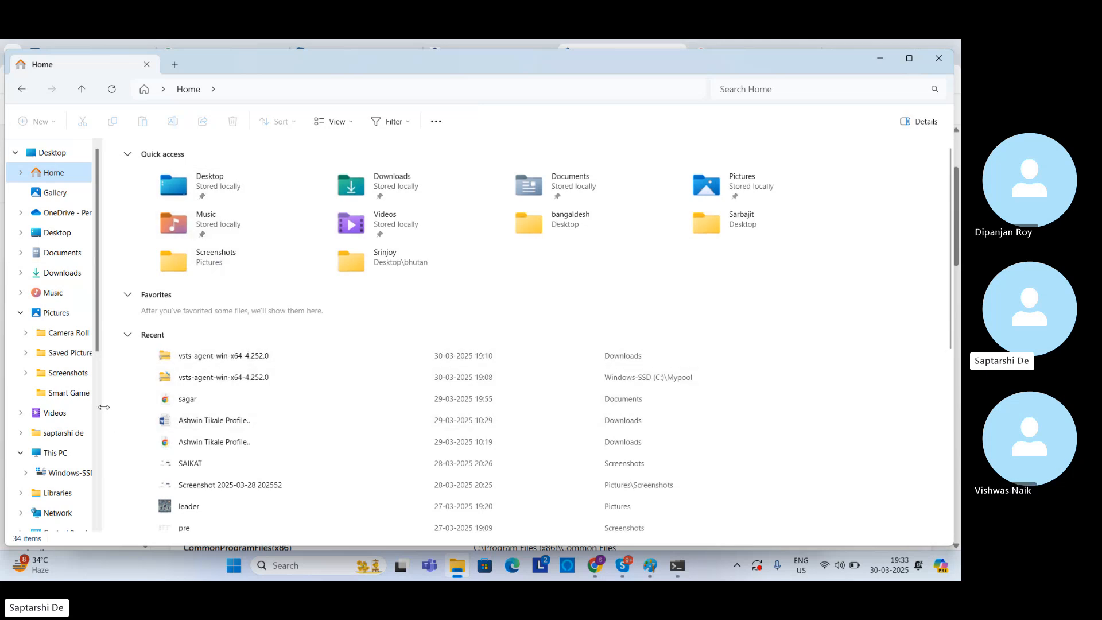
# Step: Go to the Windows-SSD (C:) drive under This PC and select the Mypool folder
pyautogui.click(56, 455)
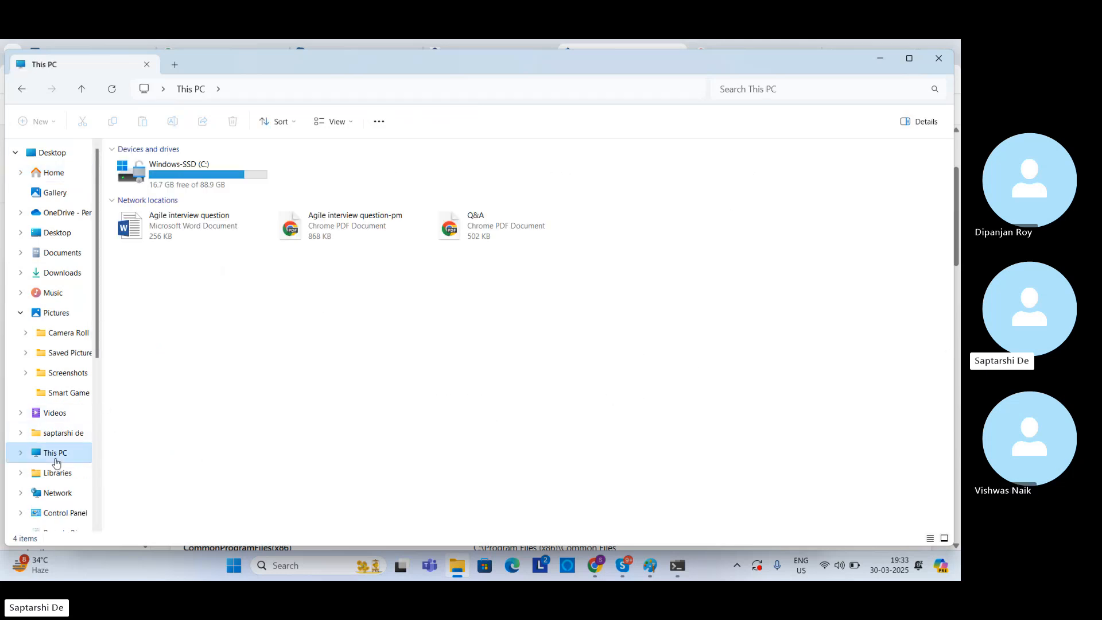
pyautogui.doubleClick(166, 172)
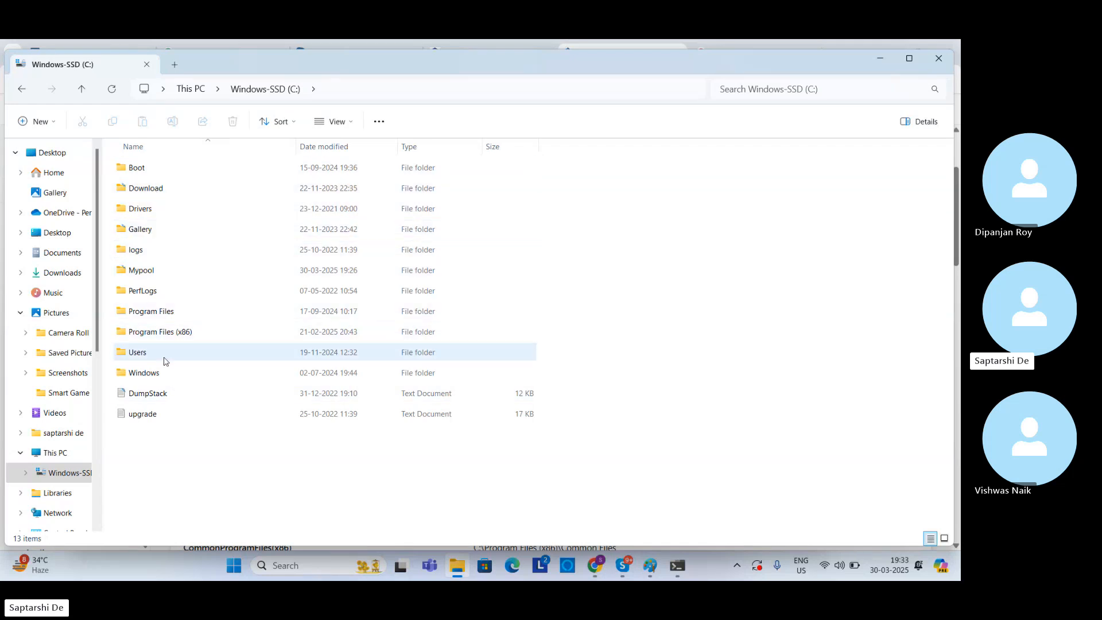
pyautogui.click(161, 275)
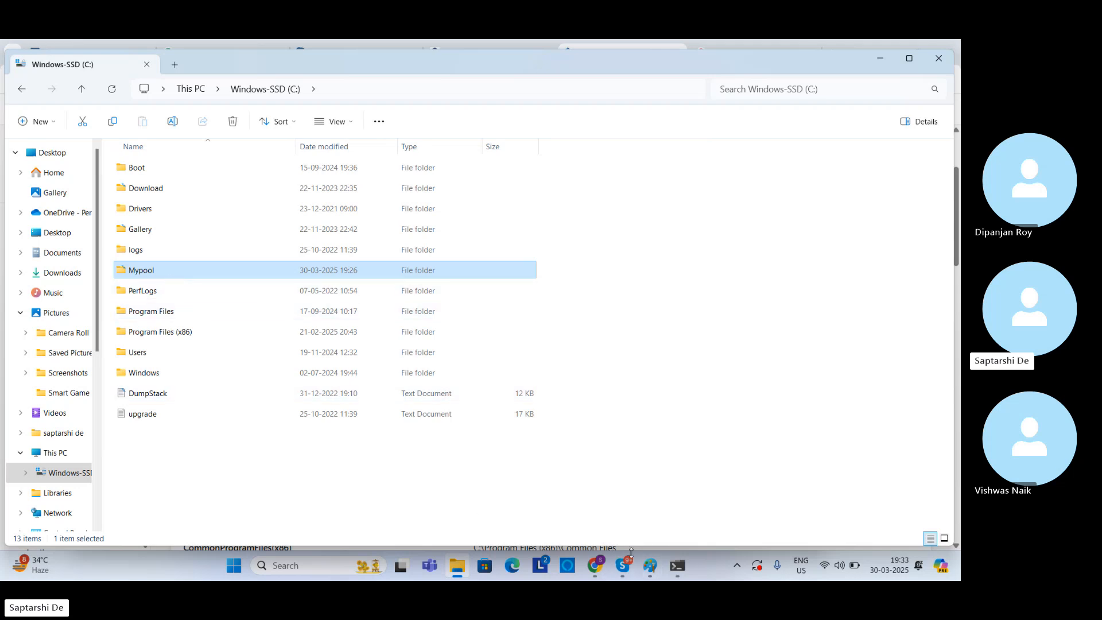
# Step: Switch to Azure DevOps in Chrome and examine the agent's system capabilities from Agent.HomeDirectory and Agent.OSVersion down to the program and user variables
pyautogui.click(596, 566)
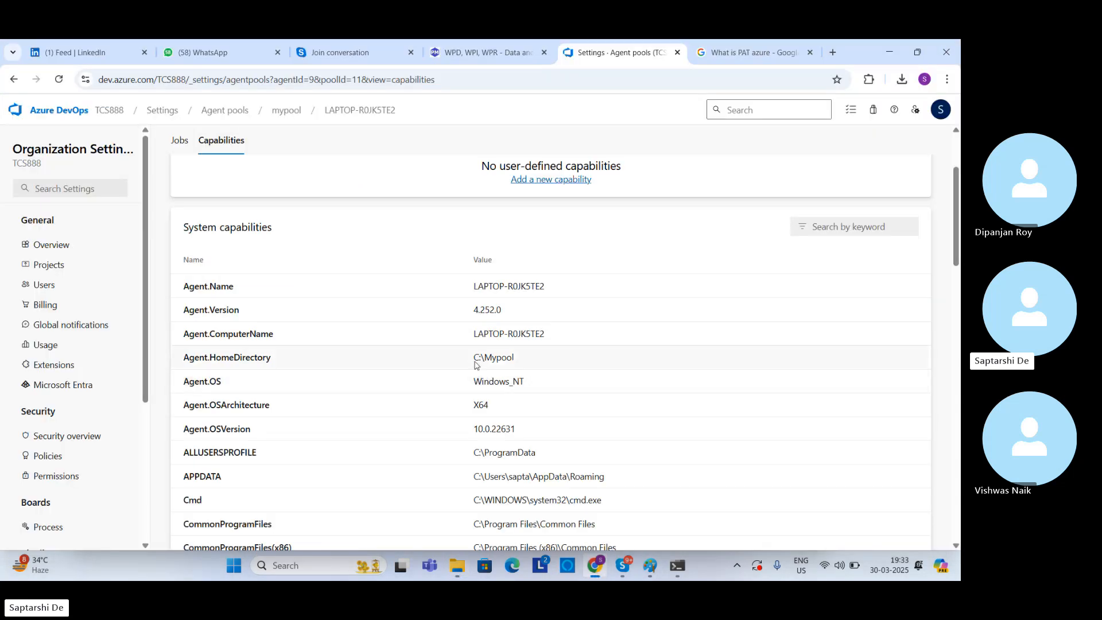
pyautogui.moveTo(473, 357); pyautogui.dragTo(520, 383)
pyautogui.click(538, 389)
pyautogui.moveTo(473, 430); pyautogui.dragTo(510, 436)
pyautogui.click(196, 461)
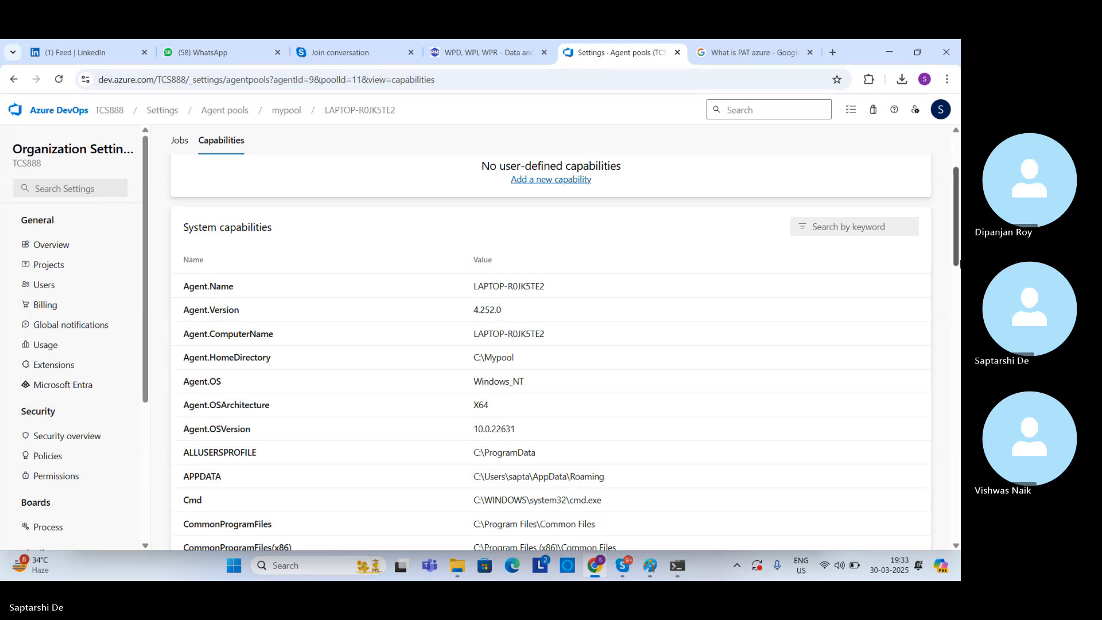
pyautogui.scroll(-4, 959, 322)
pyautogui.scroll(-1, 959, 312)
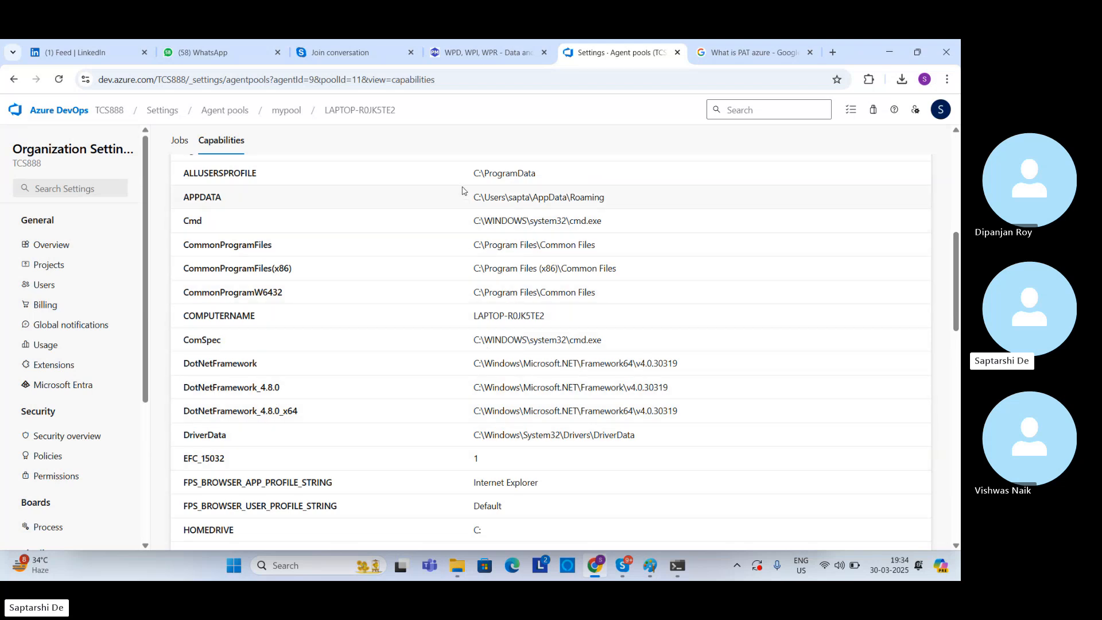
pyautogui.moveTo(469, 172); pyautogui.dragTo(628, 322)
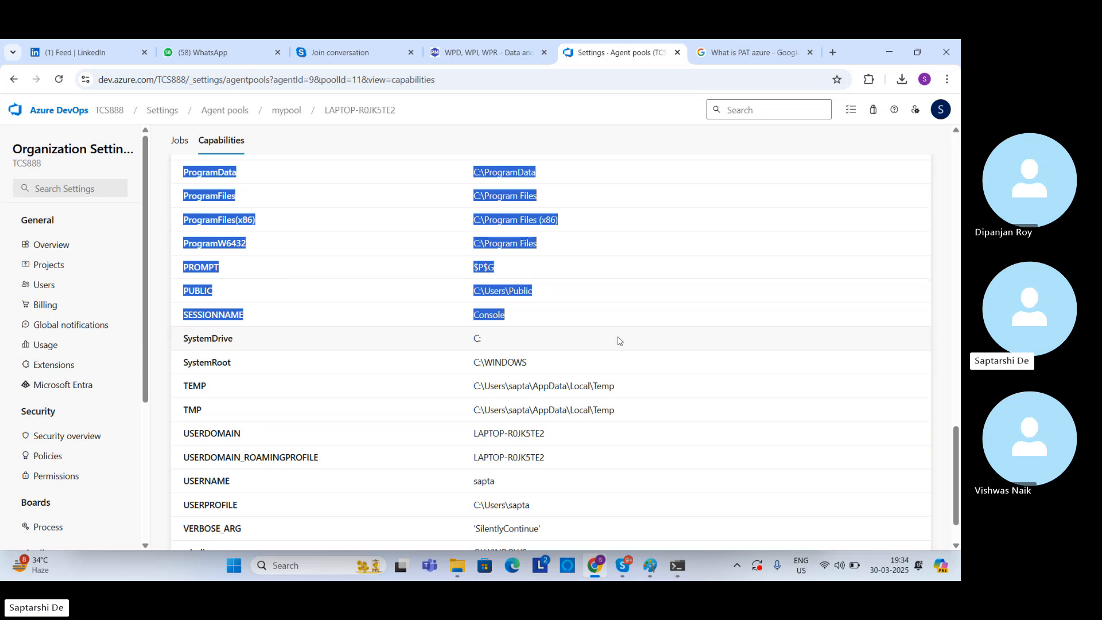
# Step: Switch to Command Prompt and stop the running run.cmd agent, answering n to the batch job termination question
pyautogui.click(678, 566)
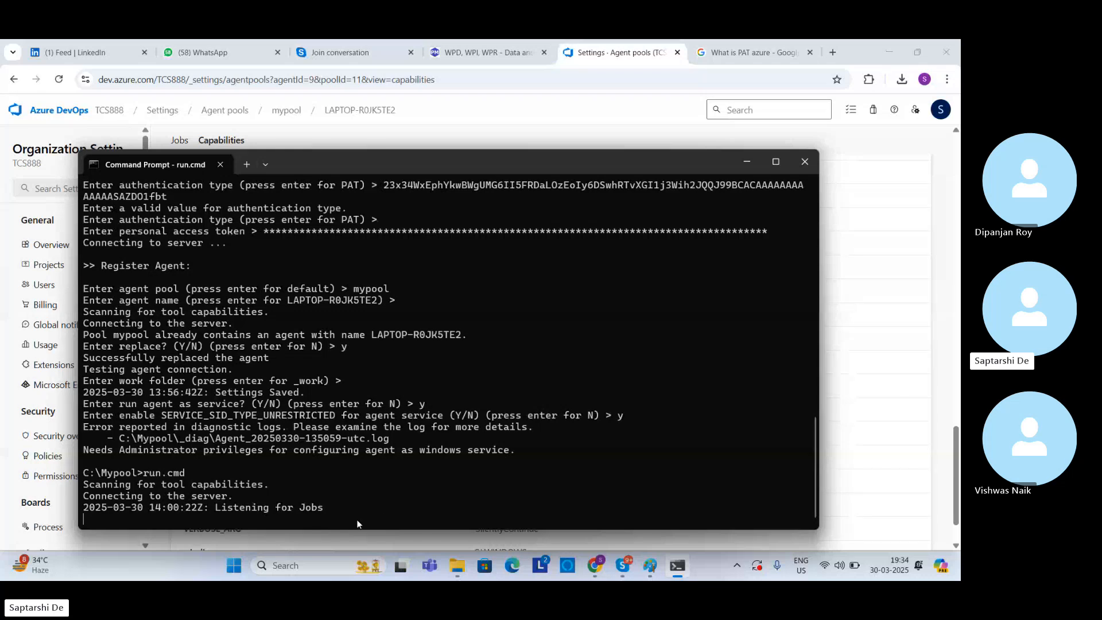
pyautogui.hotkey('ctrl', 'c')
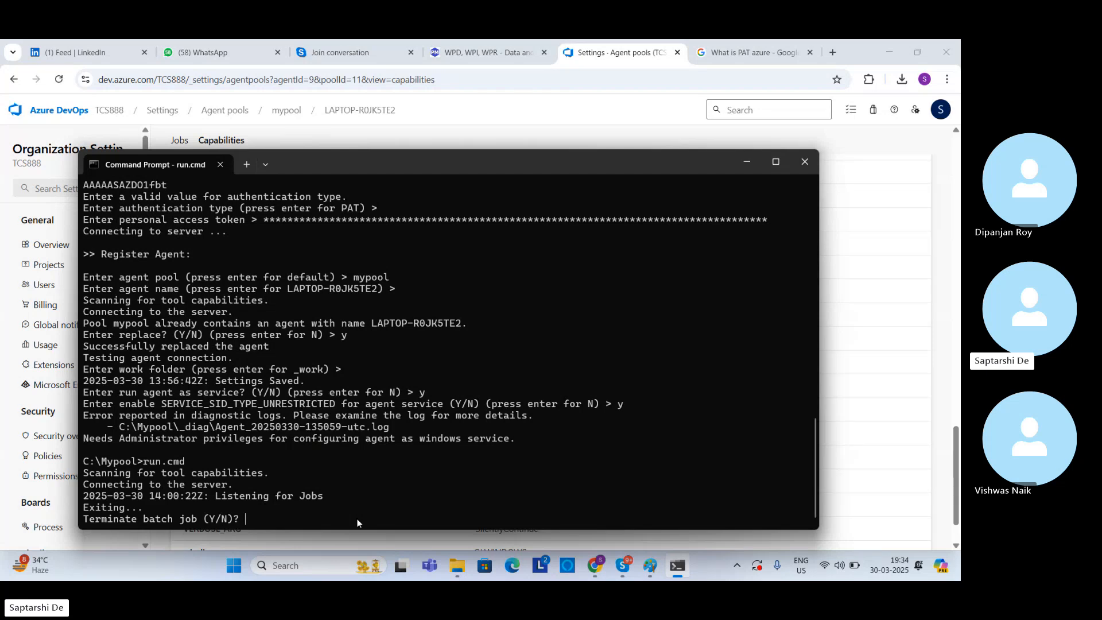
pyautogui.write('n')
pyautogui.press('Return')
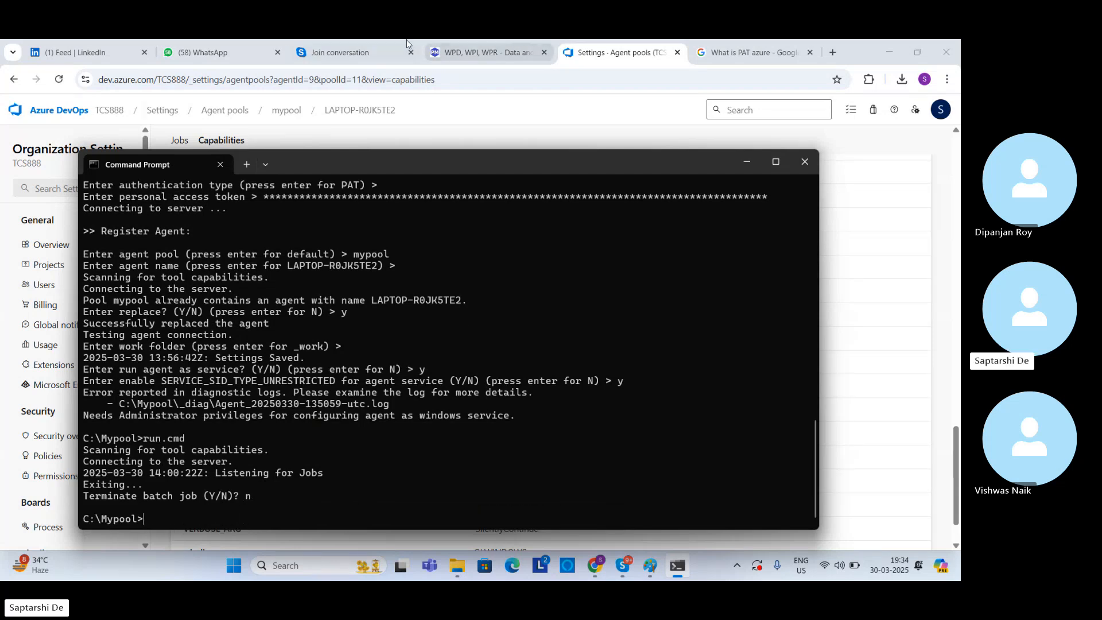
# Step: Return to Azure DevOps and reopen mypool from the organization's agent pools to check its agent's status
pyautogui.click(357, 114)
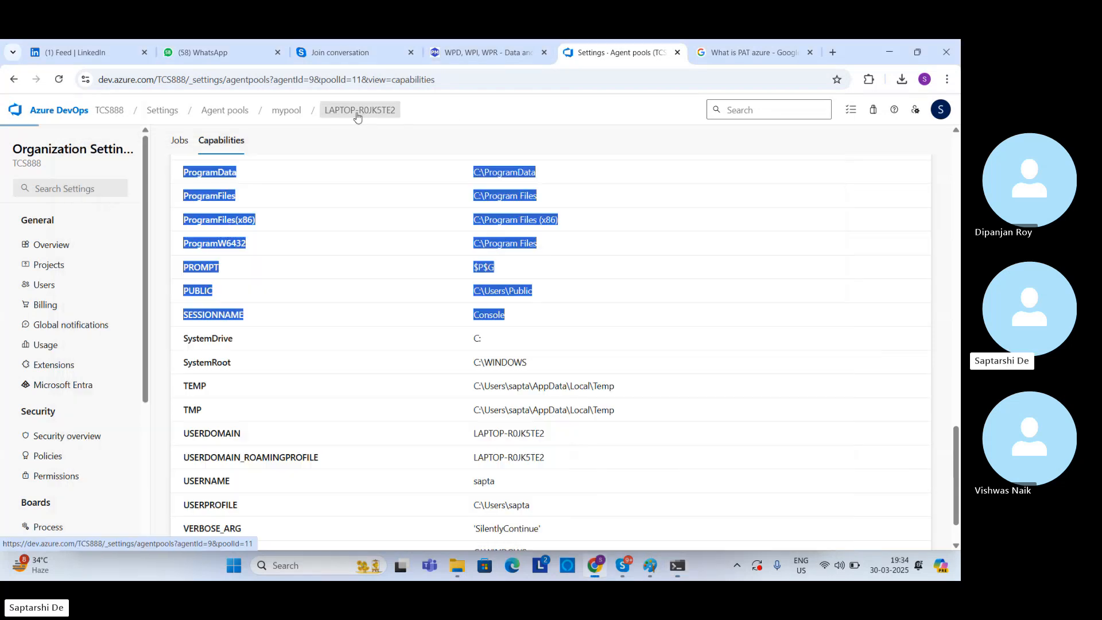
pyautogui.click(301, 112)
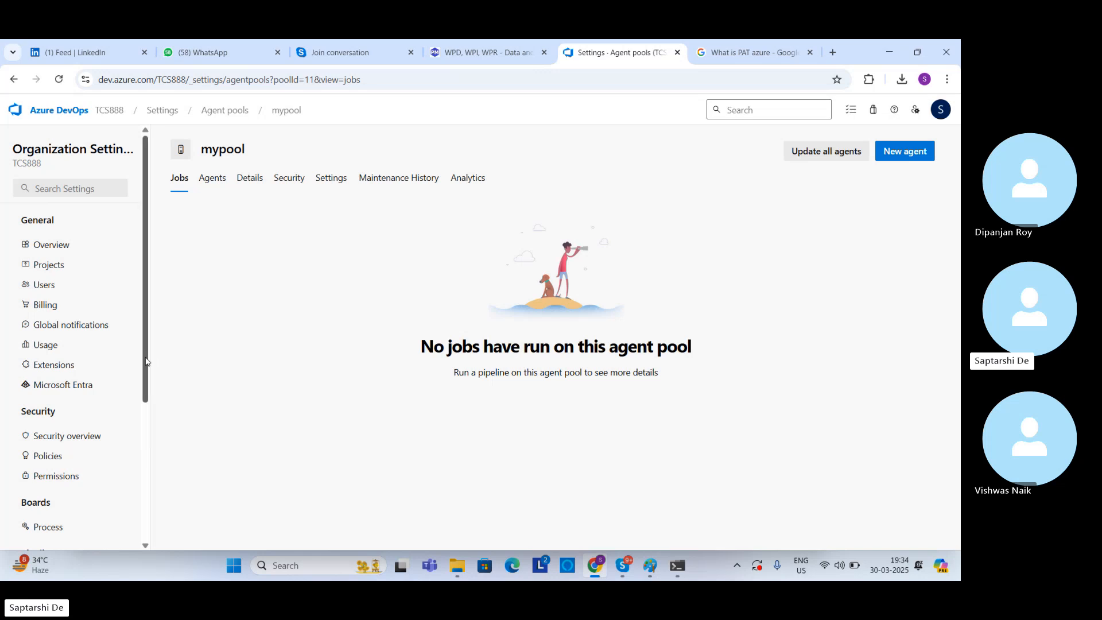
pyautogui.scroll(-3, 146, 361)
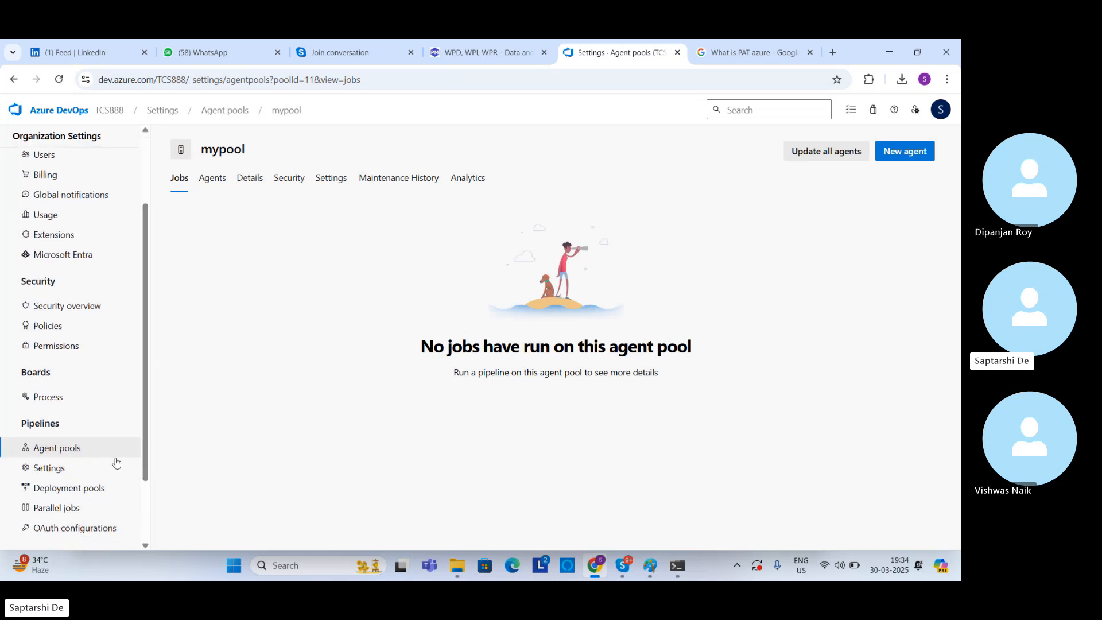
pyautogui.click(78, 449)
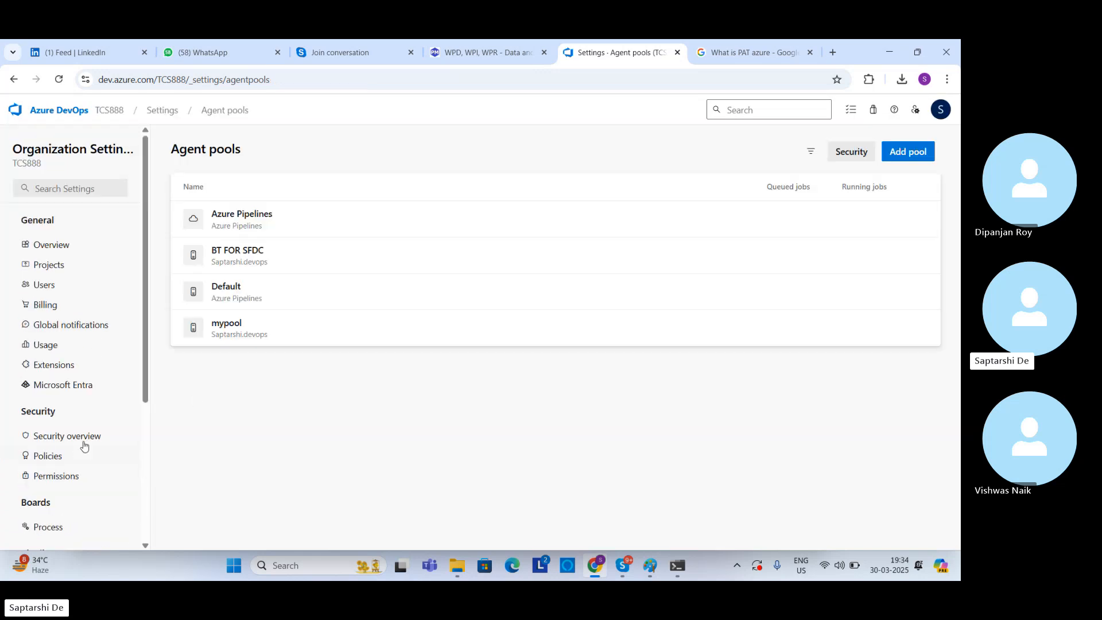
pyautogui.click(239, 336)
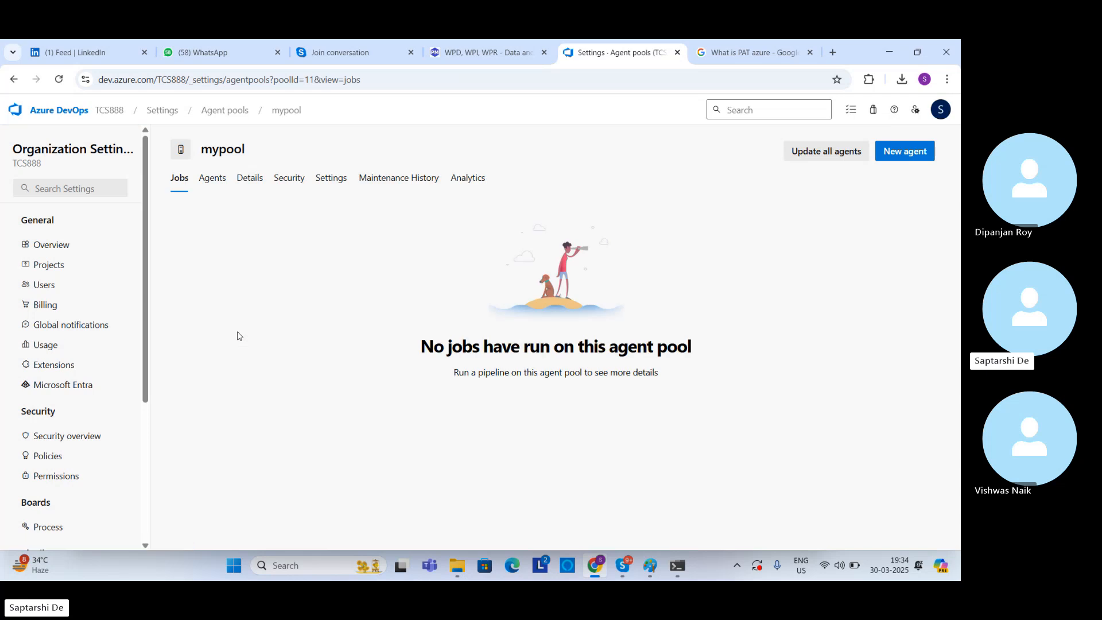
pyautogui.click(199, 180)
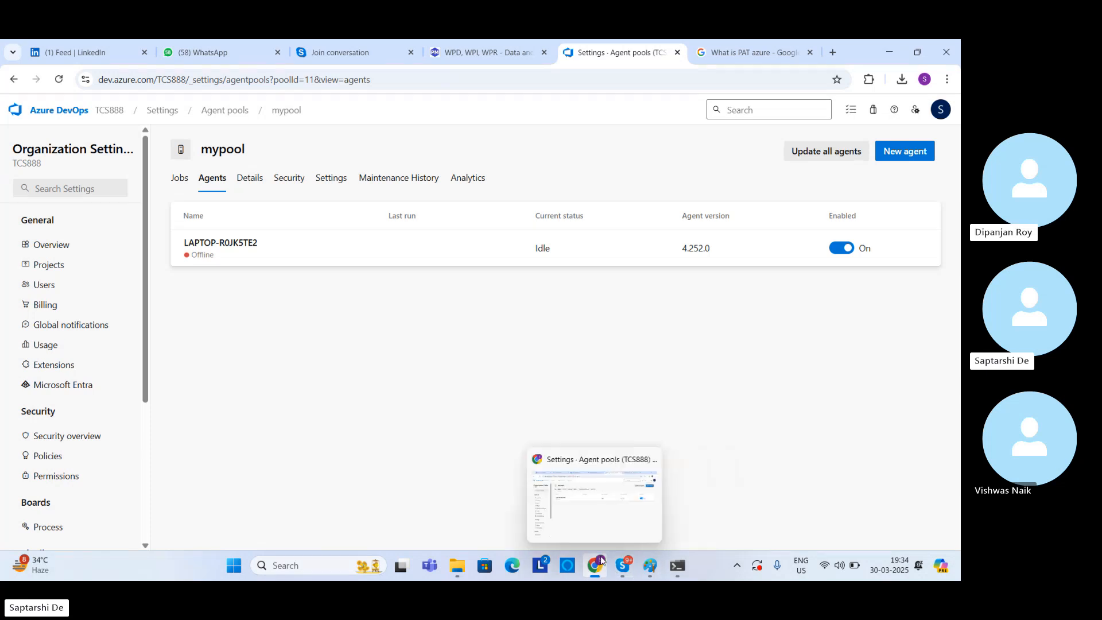
# Step: Look at the Skype call and the Command Prompt output, and return to mypool's agent list in Chrome to recheck the status
pyautogui.moveTo(632, 553)
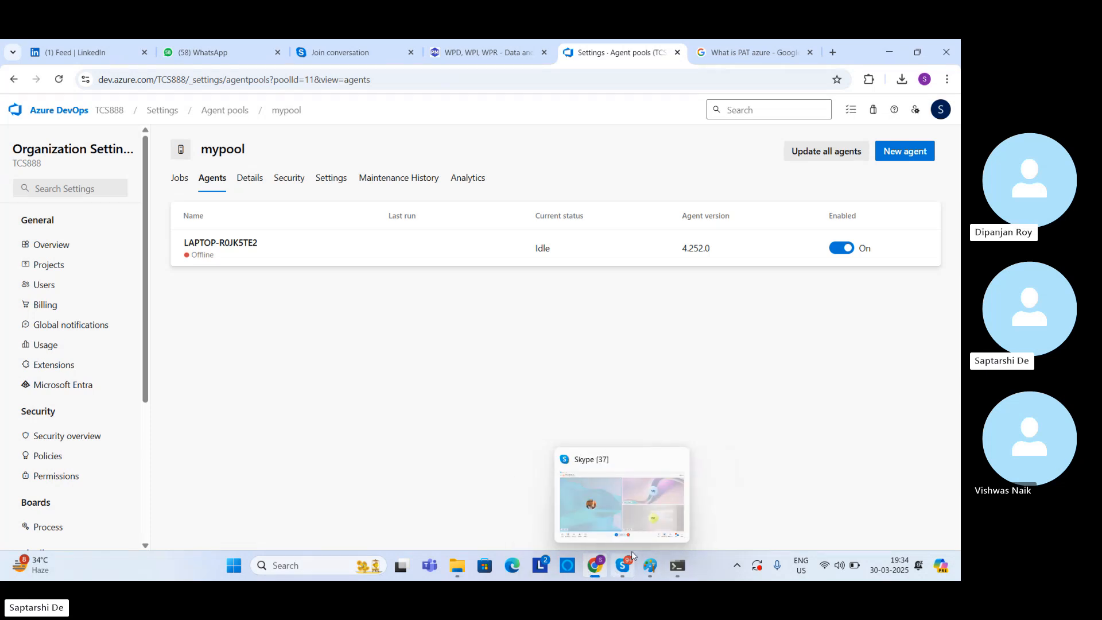
pyautogui.click(640, 516)
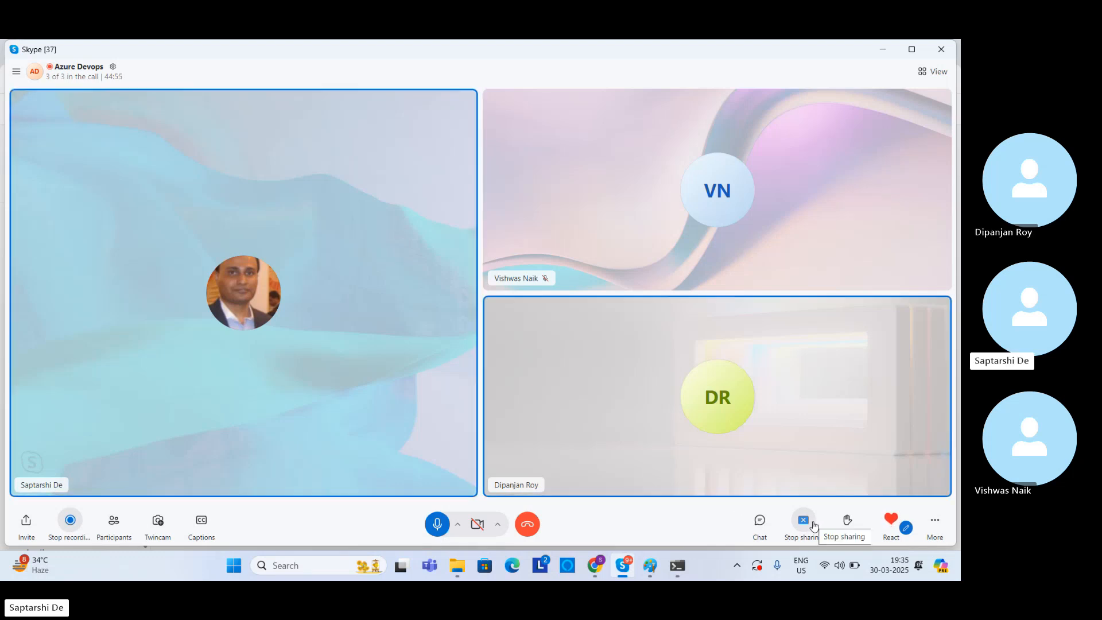
pyautogui.moveTo(677, 566)
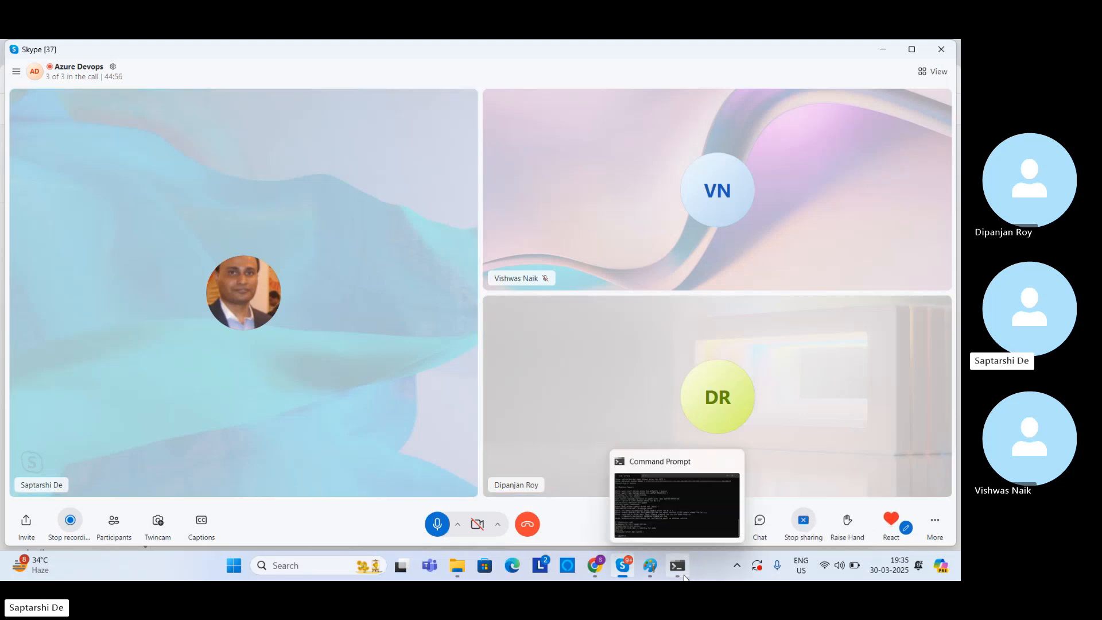
pyautogui.click(674, 520)
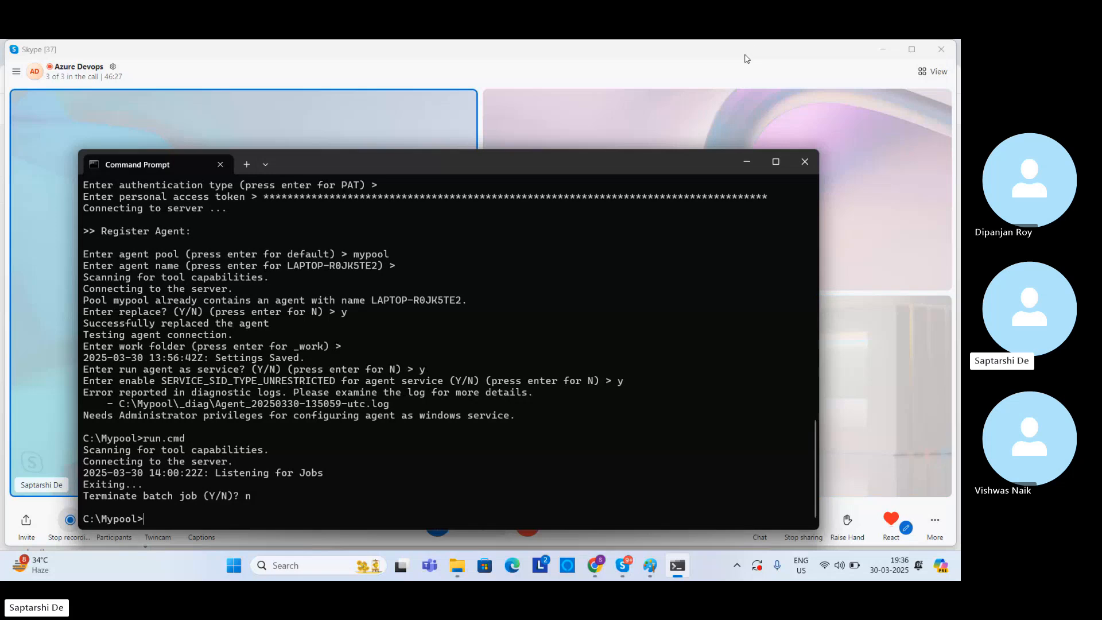
pyautogui.click(623, 565)
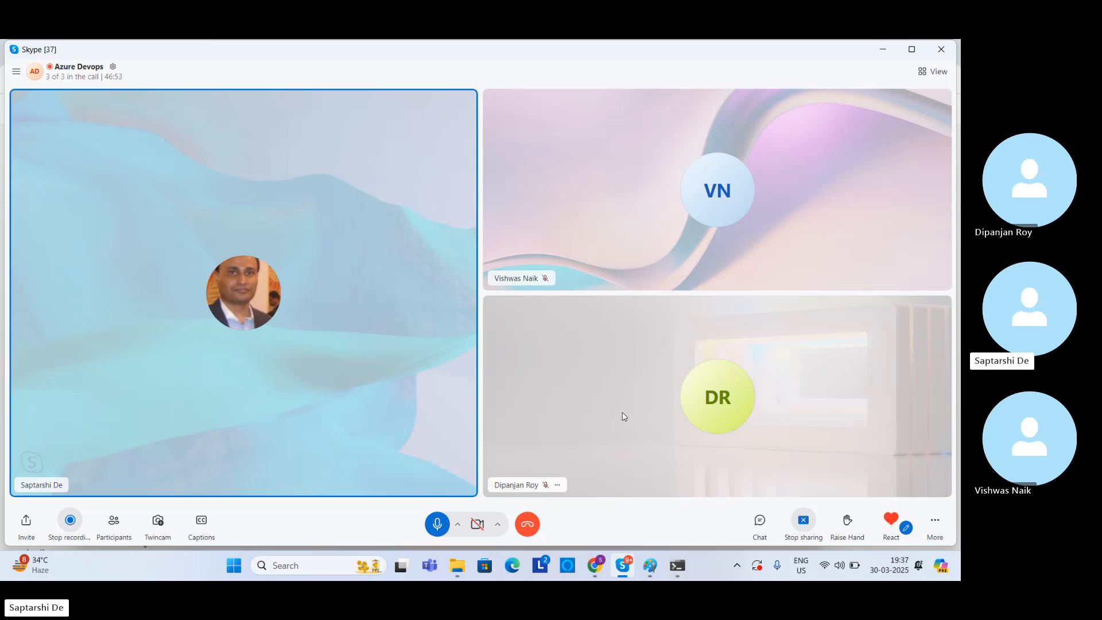
pyautogui.click(589, 569)
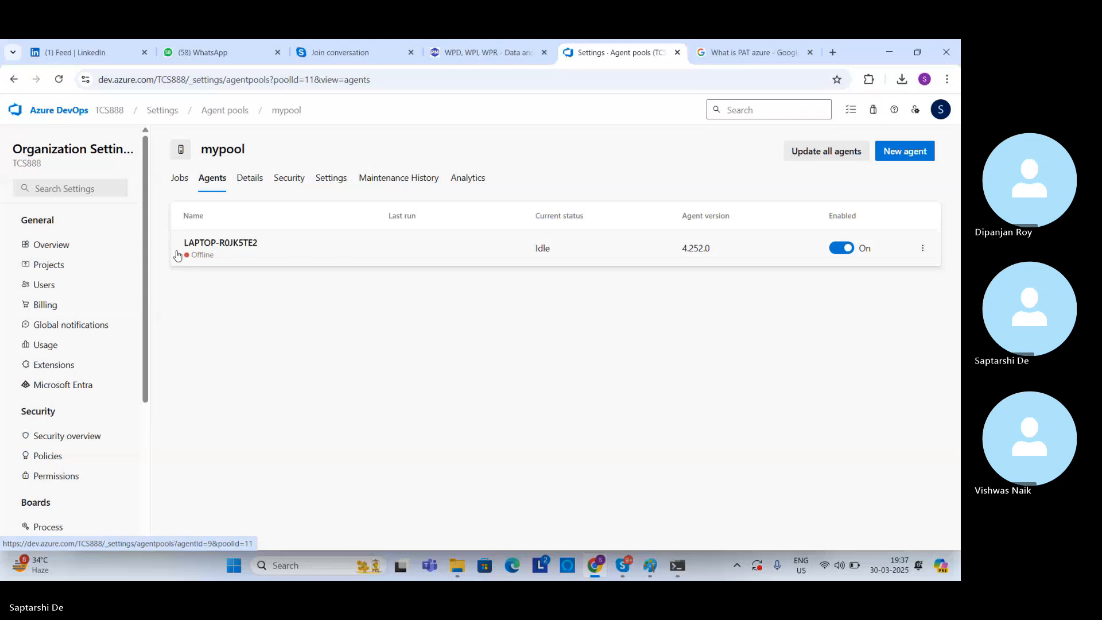